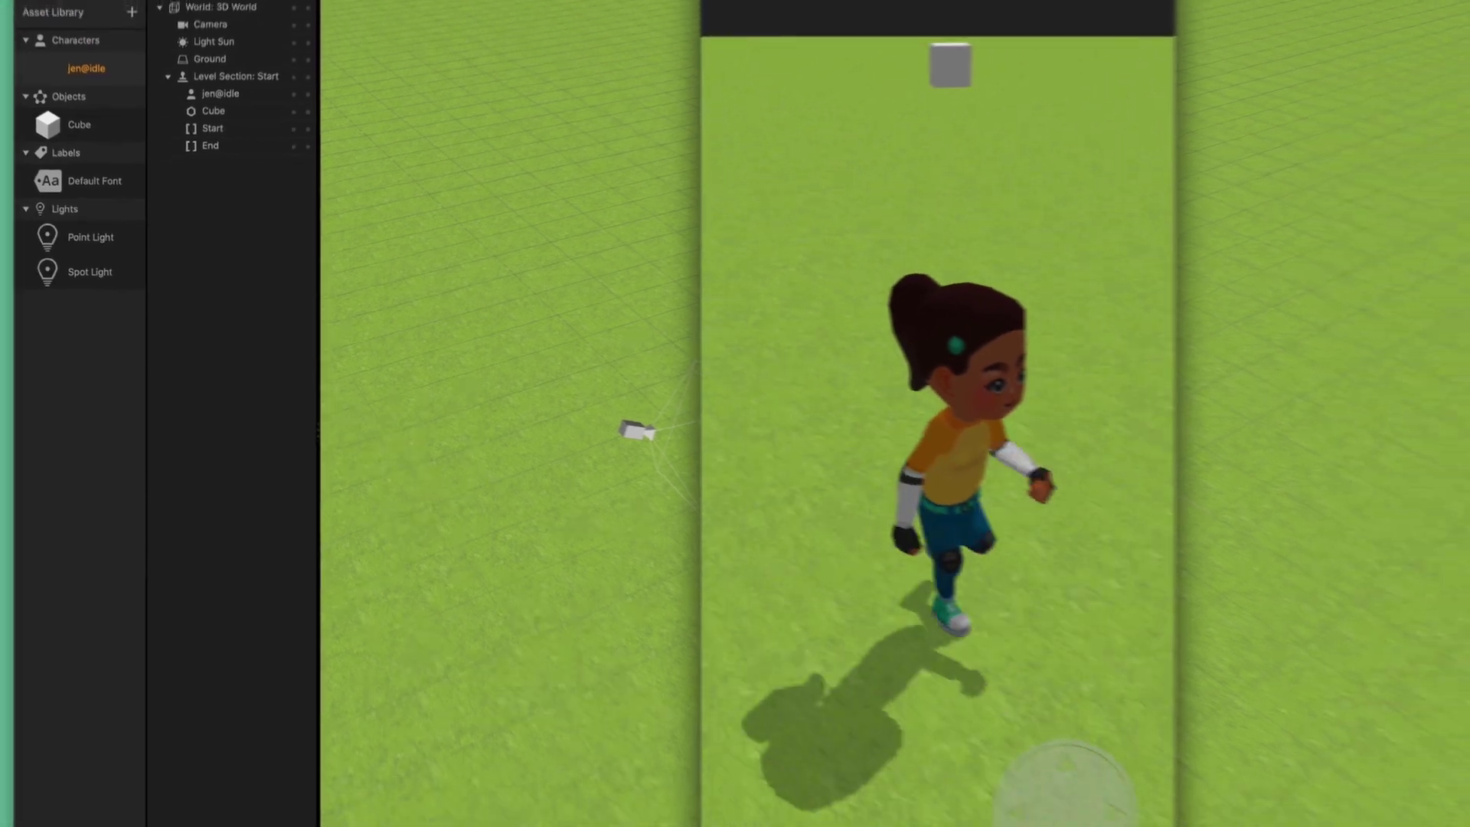
{"action": "left_click_drag", "start_coordinate": [1113, 823], "coordinate": [842, 794]}
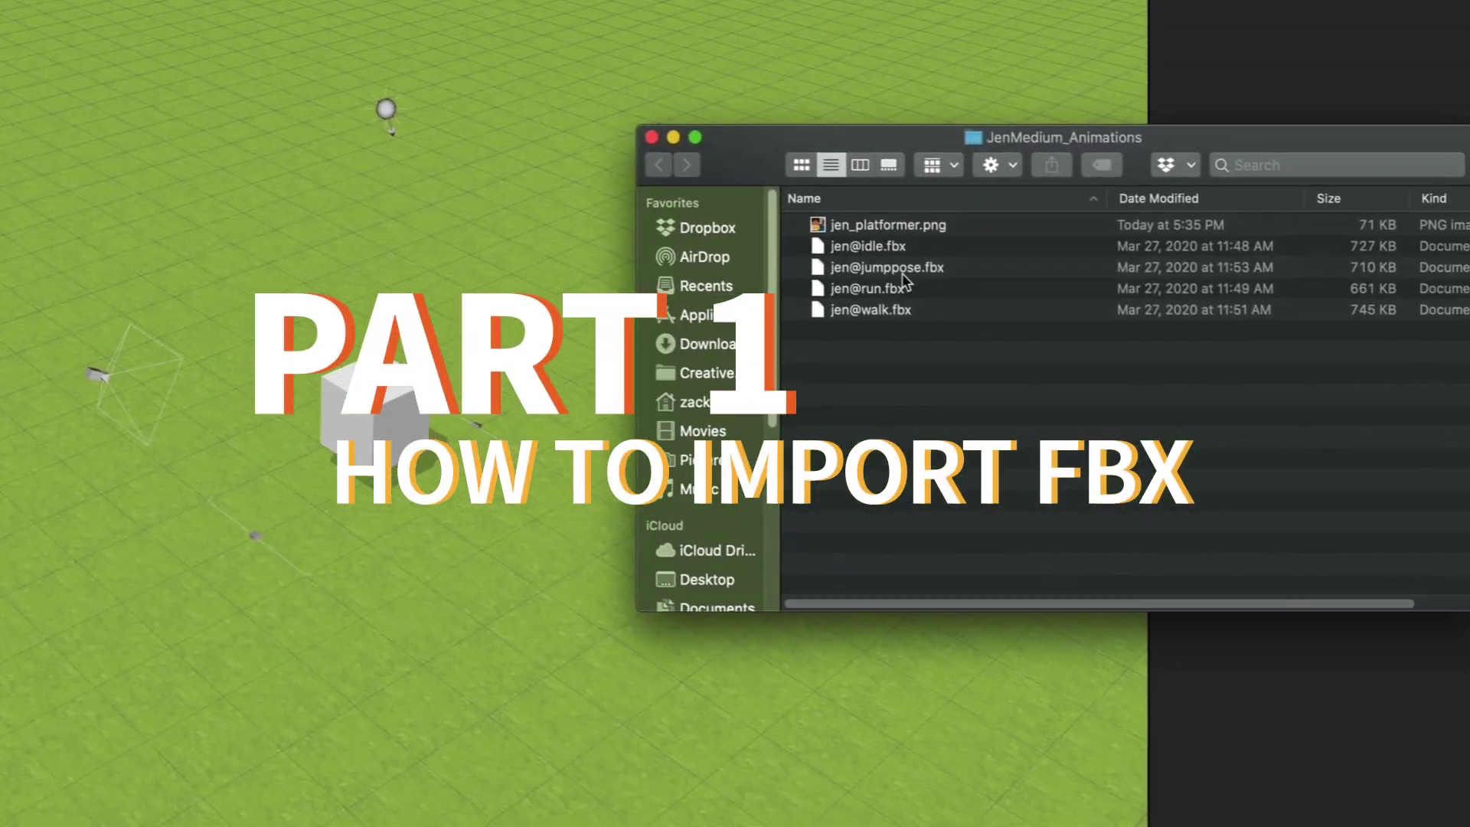
{"action": "left_click", "coordinate": [895, 246]}
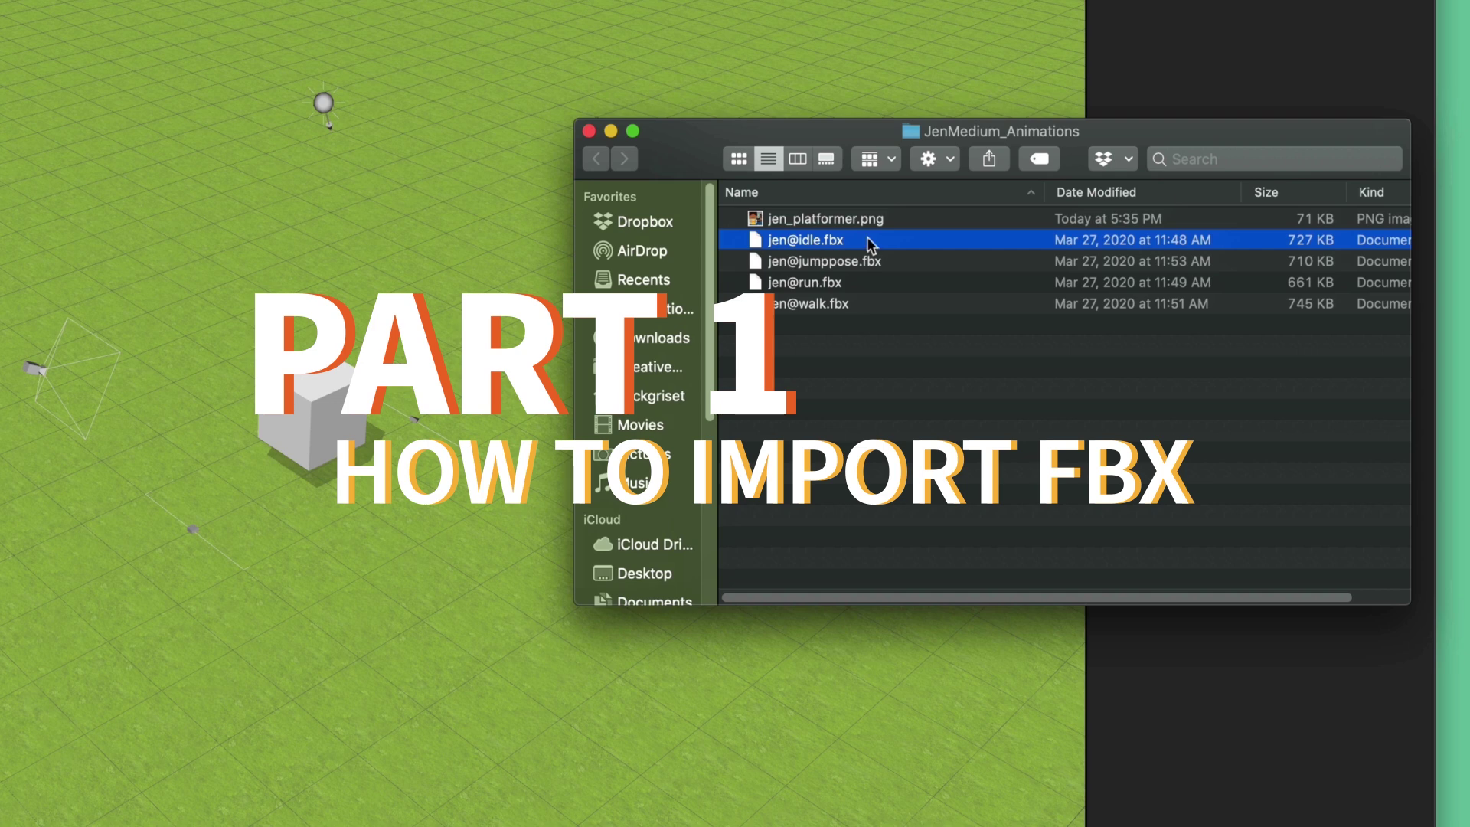
{"action": "left_click_drag", "start_coordinate": [867, 238], "coordinate": [758, 110]}
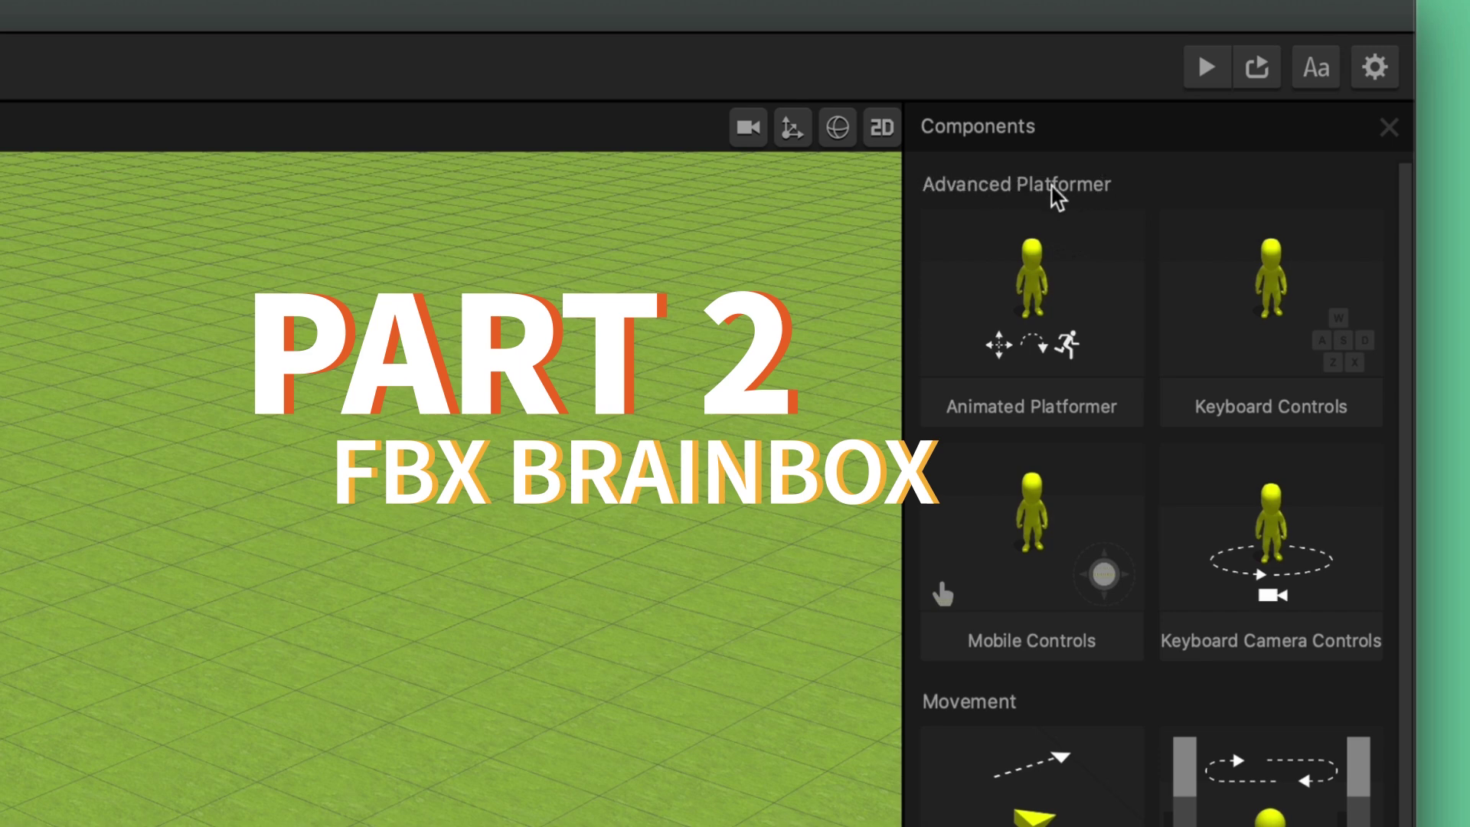
{"action": "left_click", "coordinate": [1060, 372]}
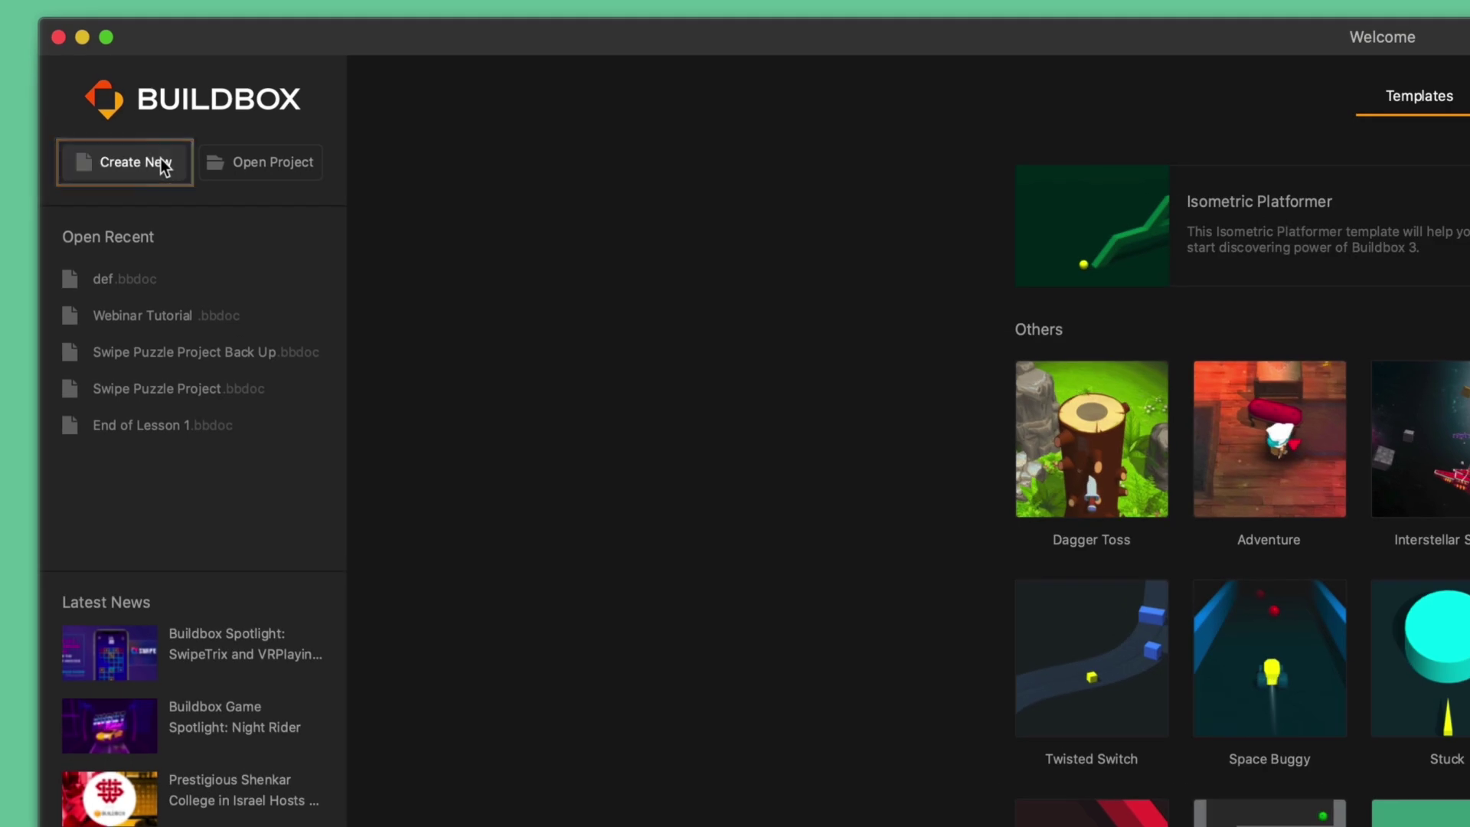
Create a new 3D game project and open its 3D World node for editing.
{"action": "left_click", "coordinate": [163, 168]}
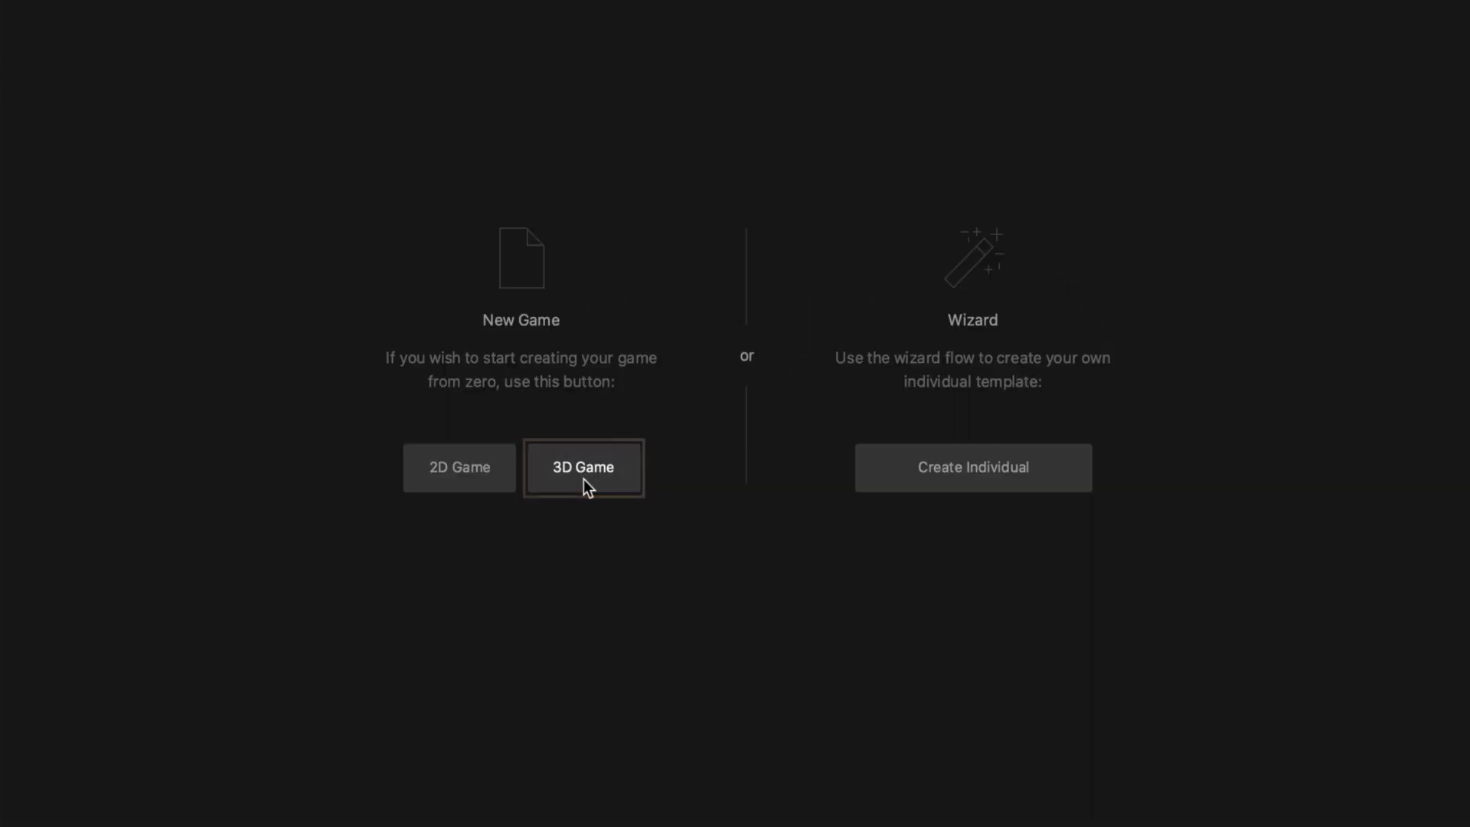
{"action": "left_click", "coordinate": [583, 480]}
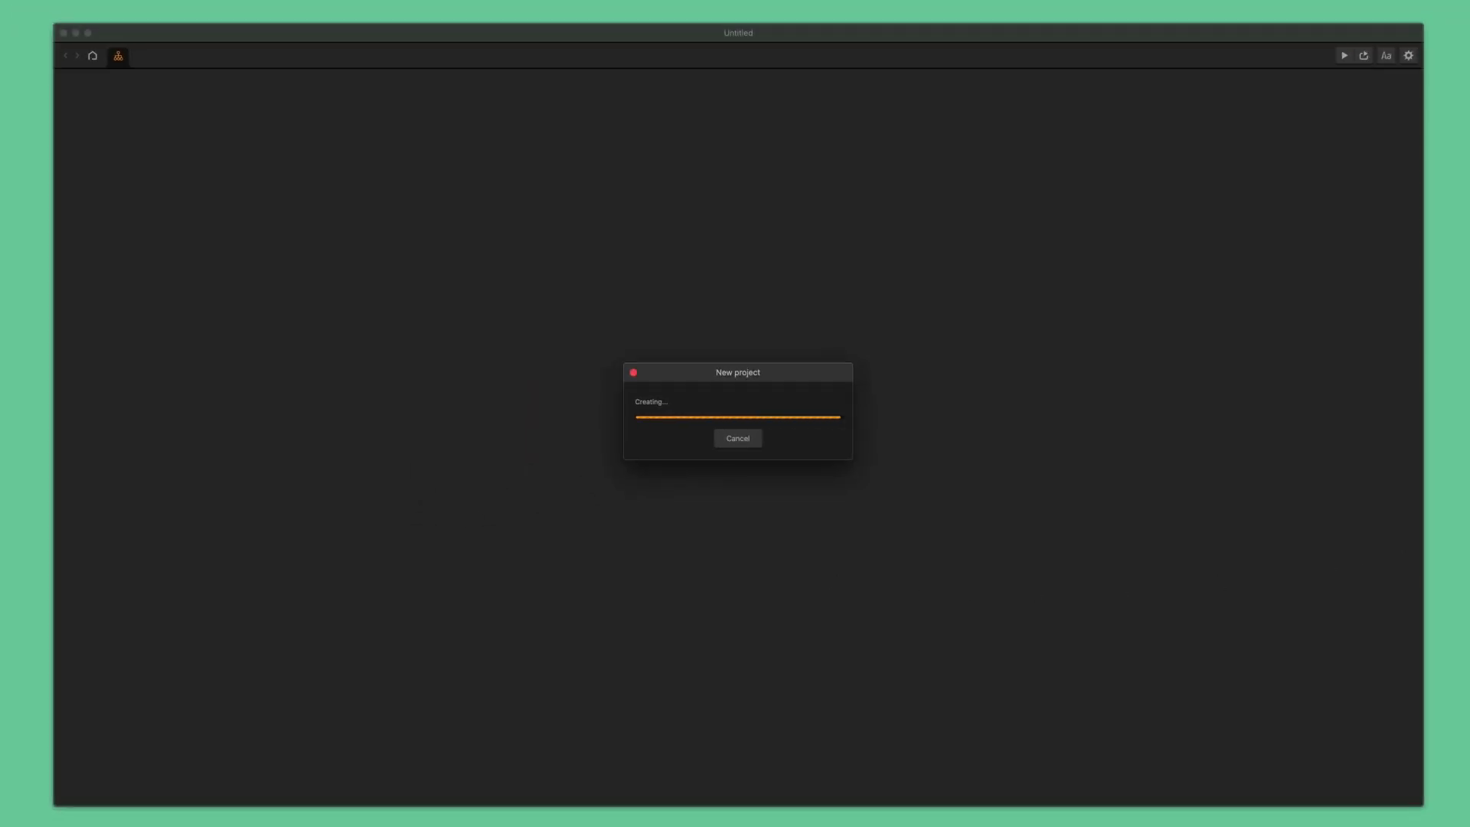
{"action": "left_click", "coordinate": [820, 430]}
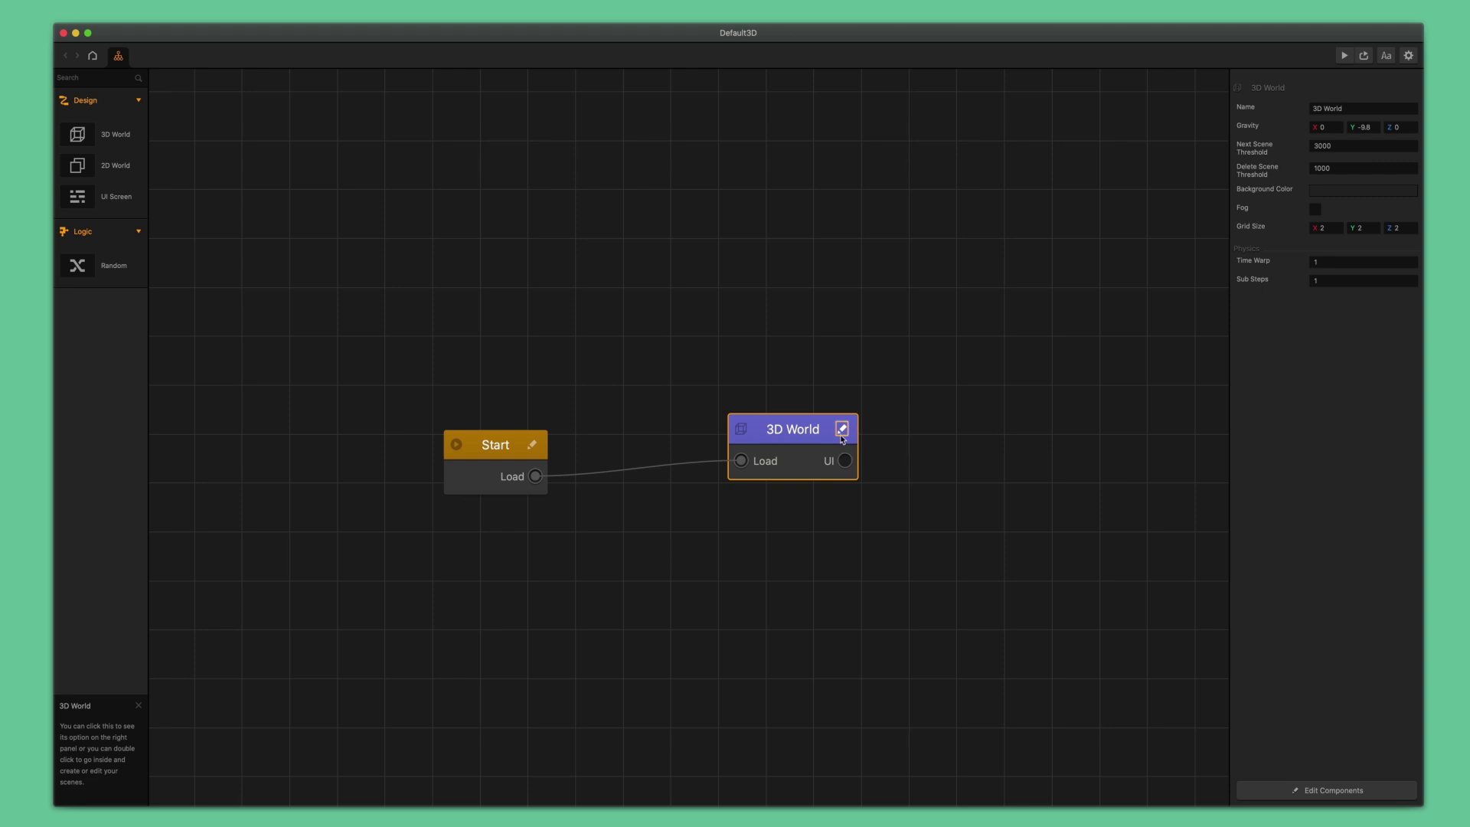
{"action": "left_click", "coordinate": [840, 434]}
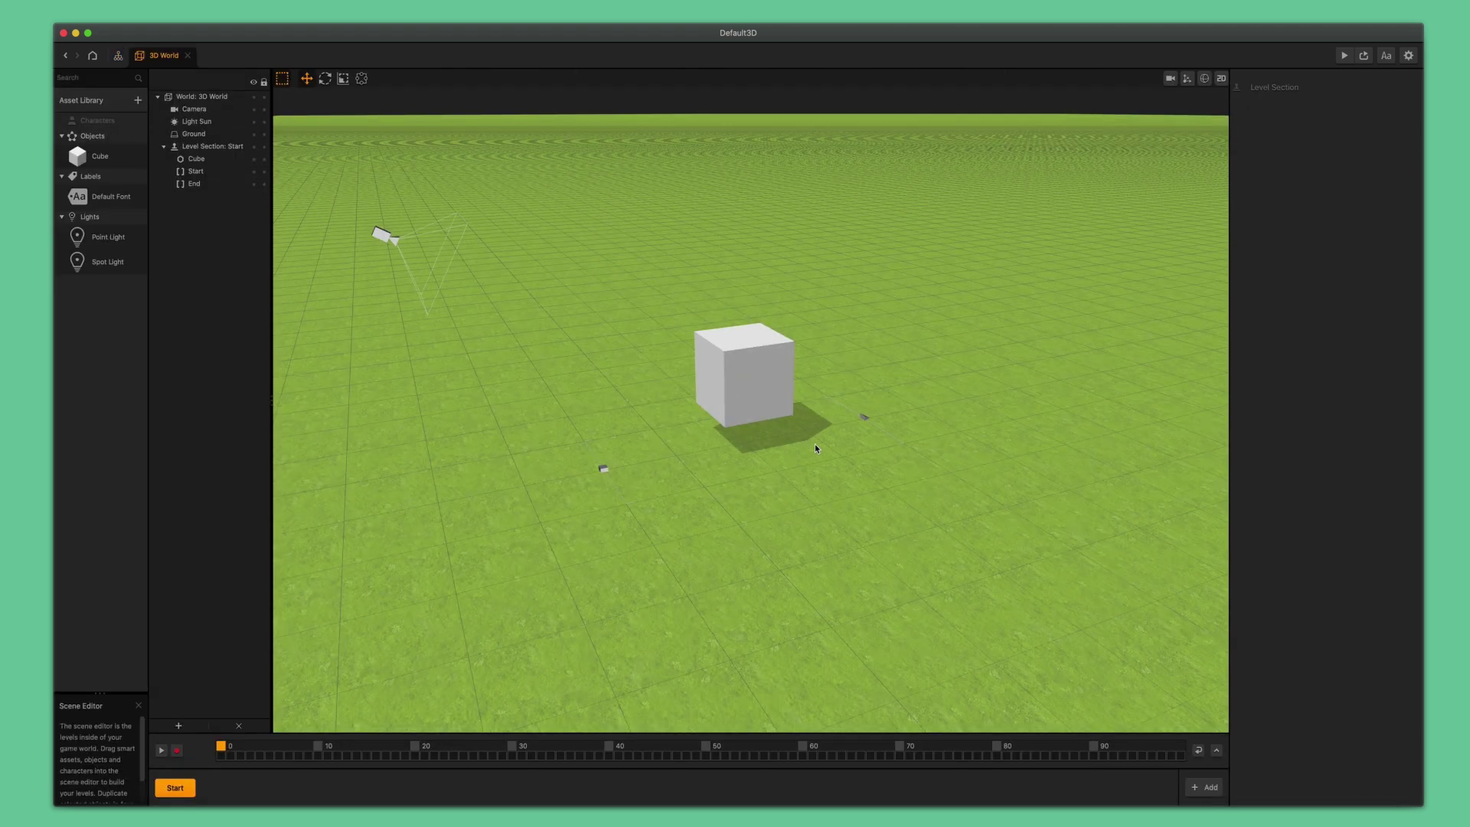
{"action": "scroll", "coordinate": [815, 448], "scroll_direction": "down", "scroll_amount": 3}
{"action": "right_click_drag", "start_coordinate": [739, 380], "coordinate": [860, 382]}
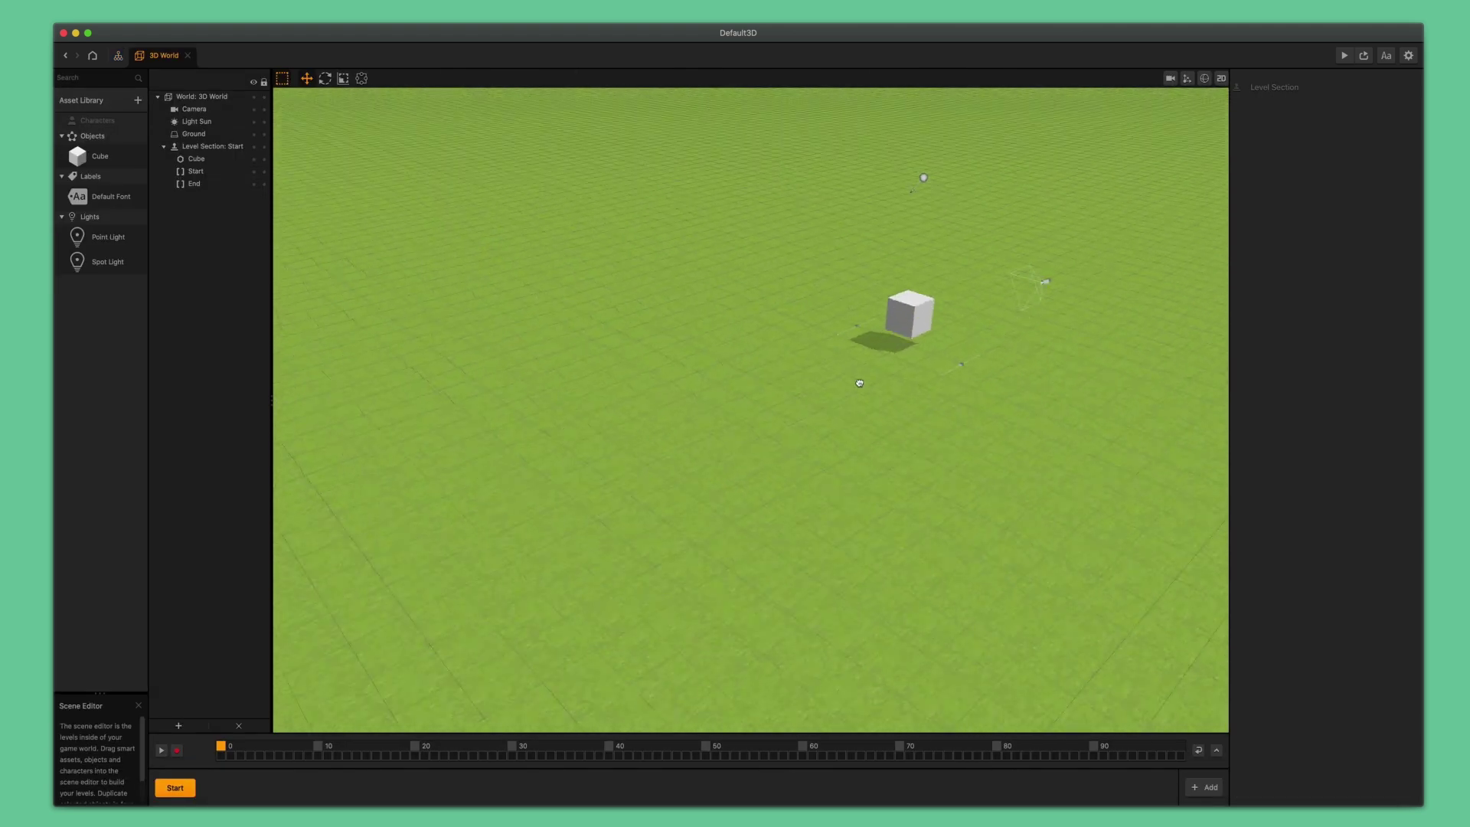
{"action": "middle_click_drag", "start_coordinate": [859, 383], "coordinate": [756, 388]}
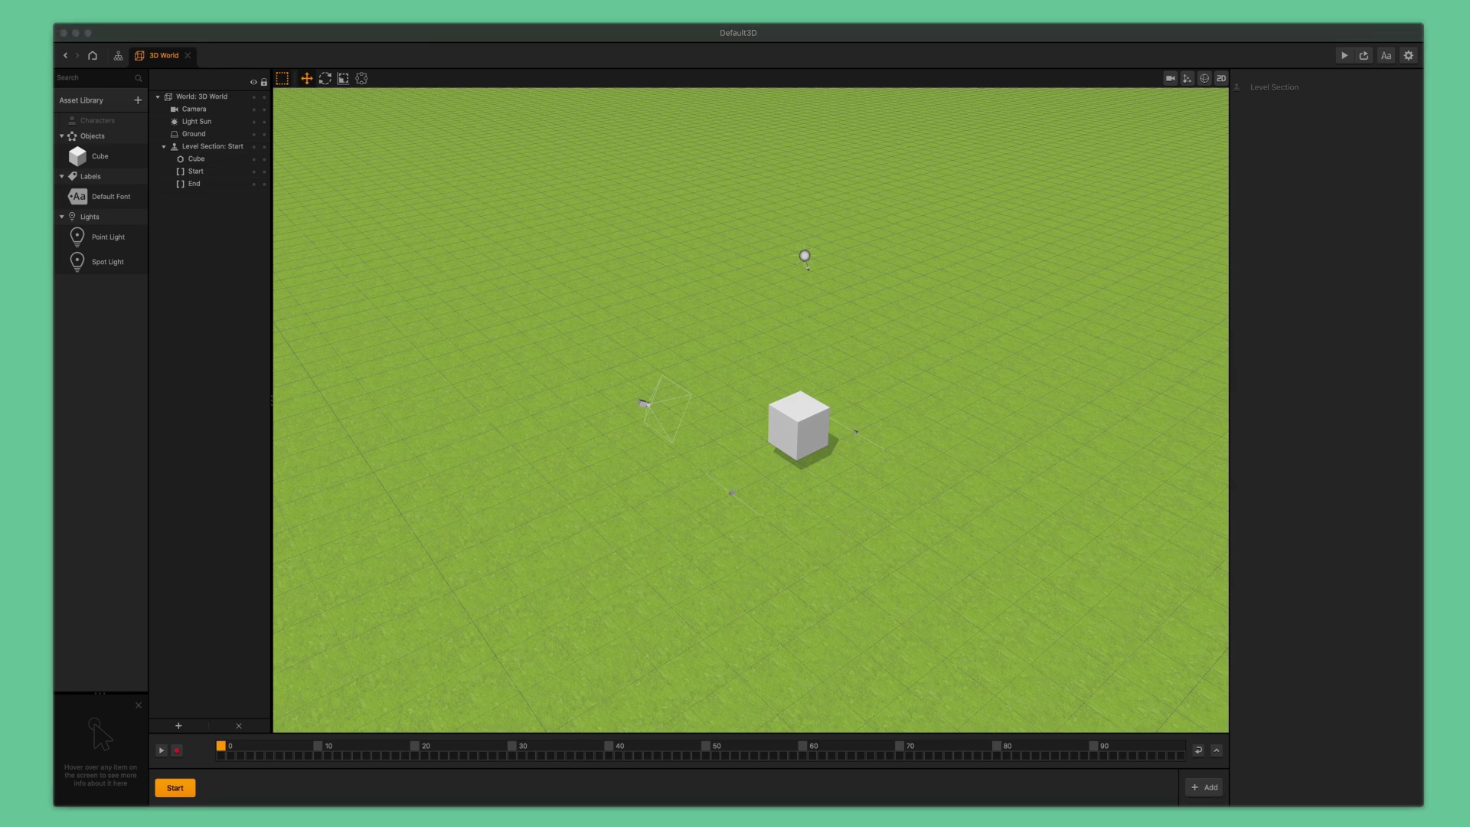
{"action": "left_click_drag", "start_coordinate": [1469, 69], "coordinate": [1142, 254]}
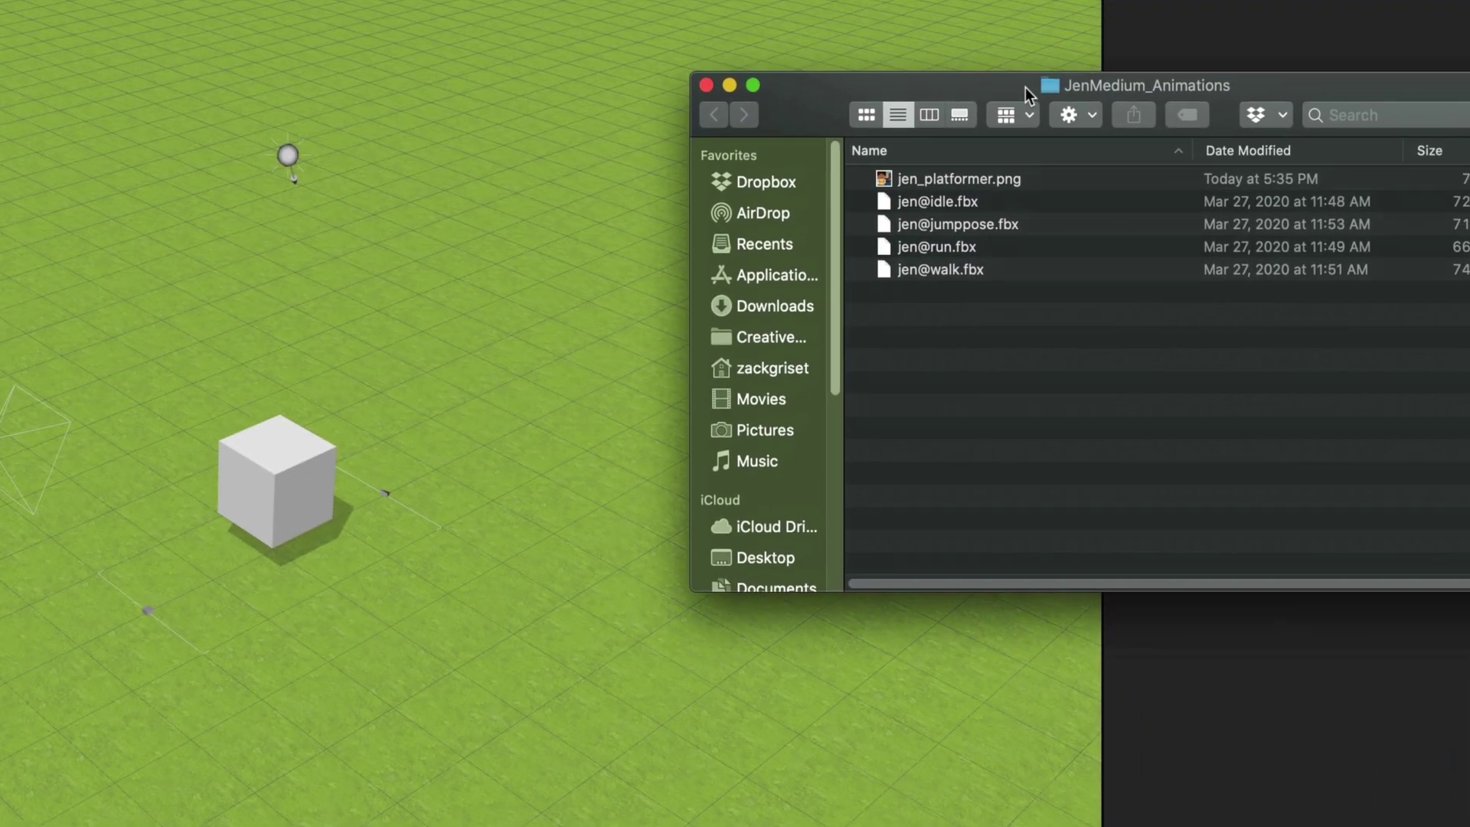
{"action": "left_click_drag", "start_coordinate": [934, 153], "coordinate": [893, 186]}
{"action": "left_click", "coordinate": [823, 309]}
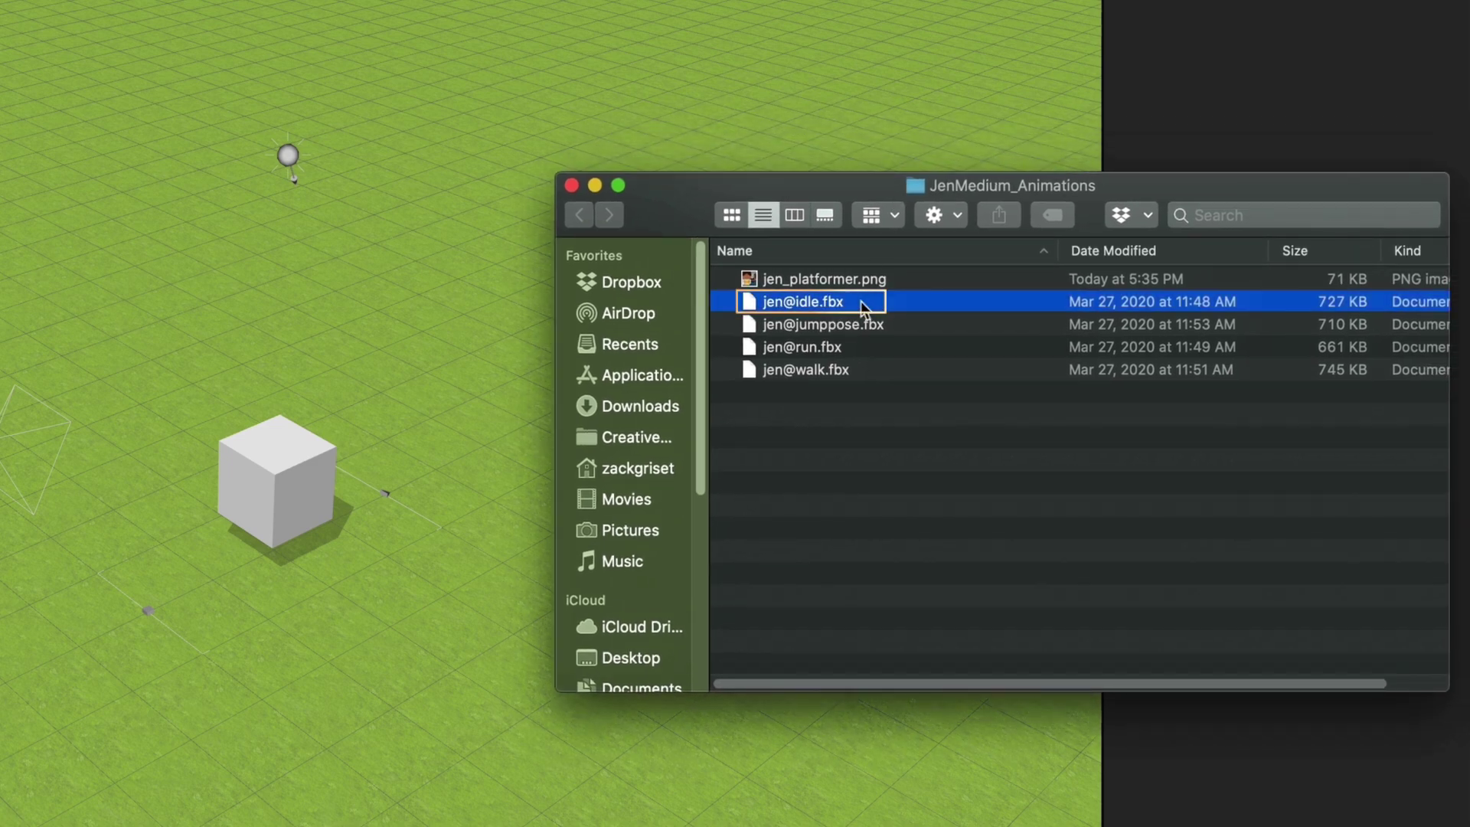
{"action": "left_click_drag", "start_coordinate": [870, 303], "coordinate": [490, 491]}
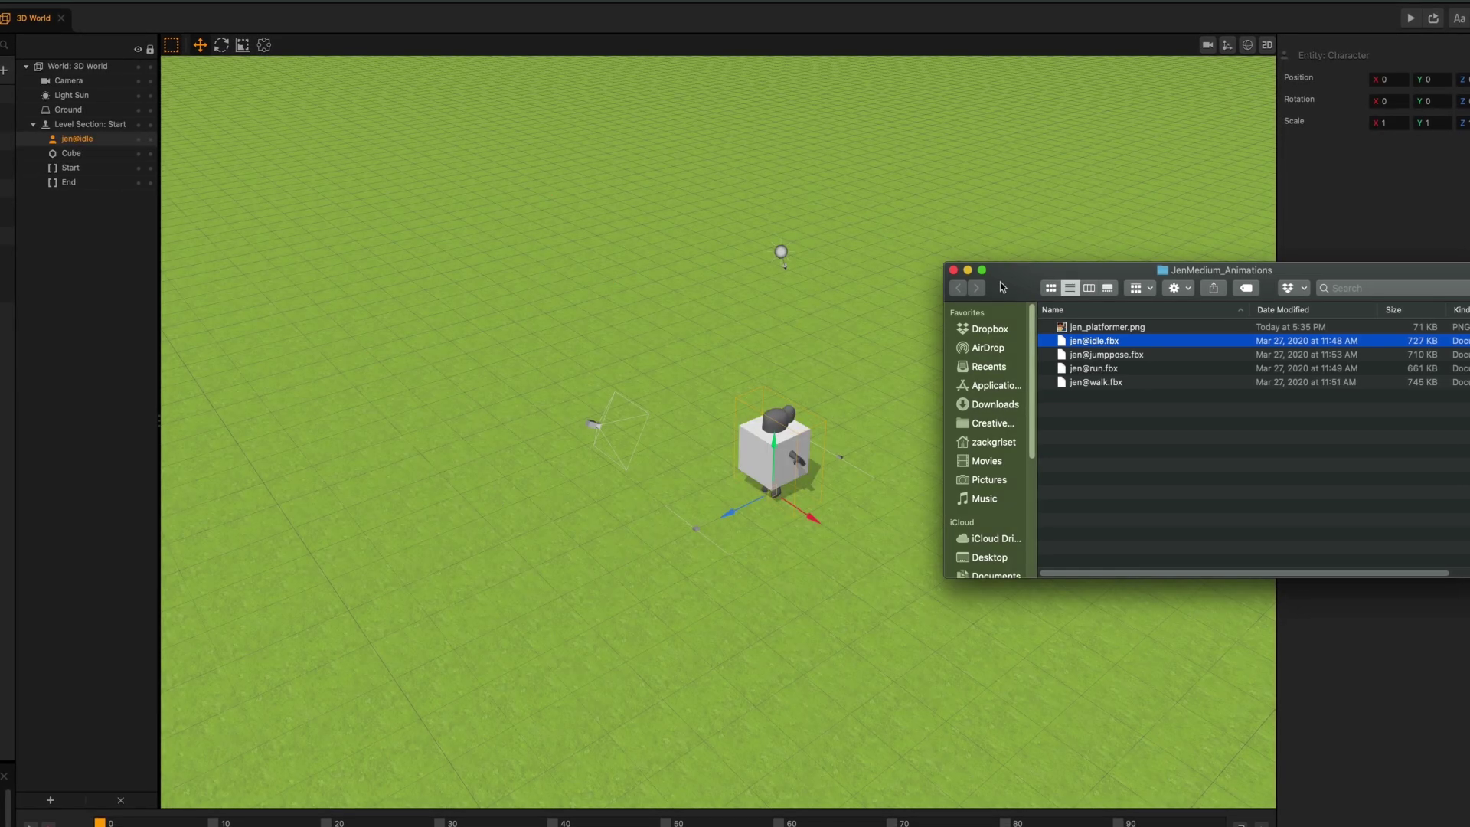
{"action": "left_click_drag", "start_coordinate": [1000, 287], "coordinate": [1466, 76]}
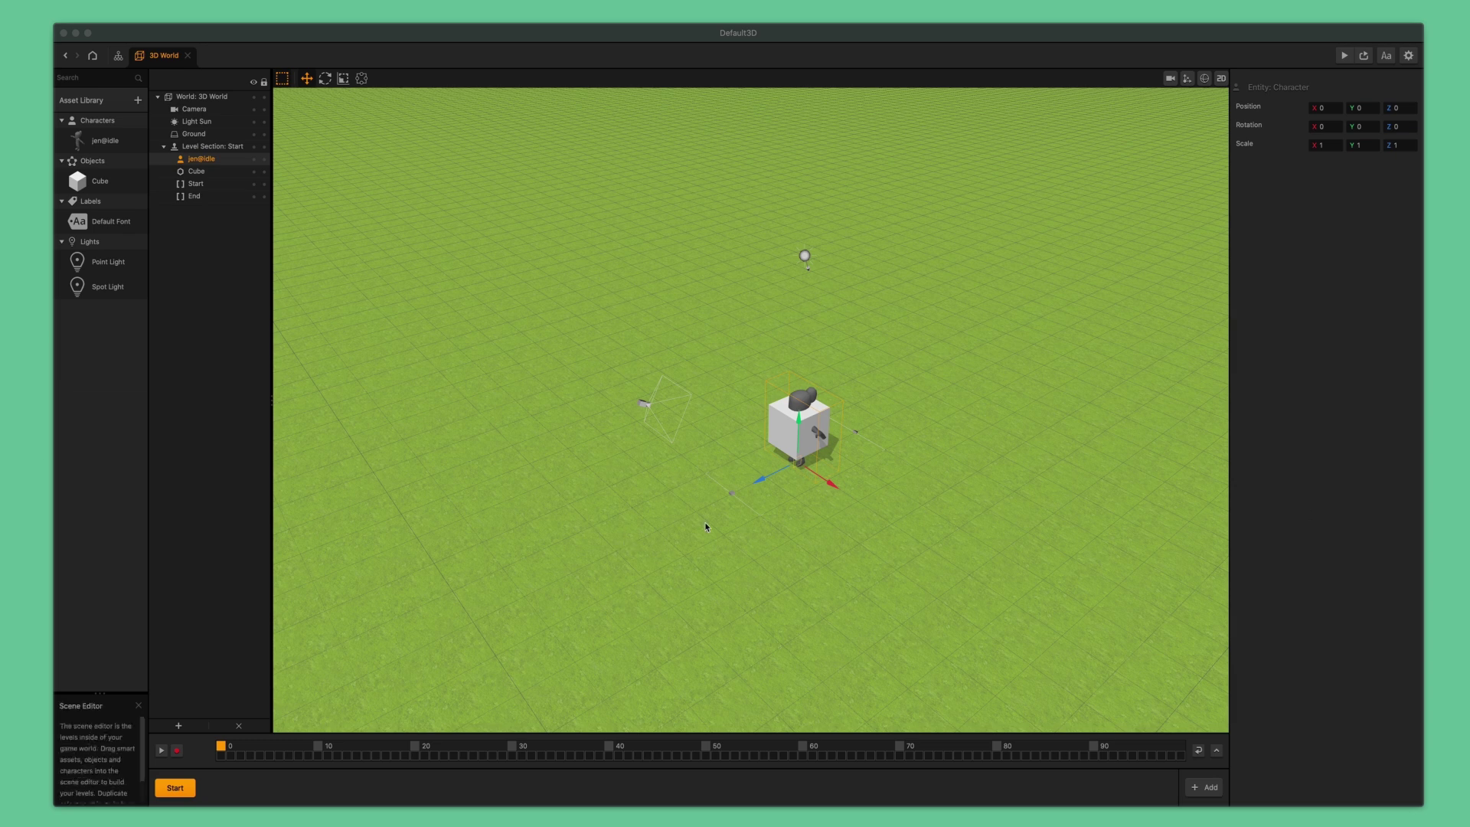
{"action": "scroll", "coordinate": [761, 484], "scroll_direction": "up", "scroll_amount": 3}
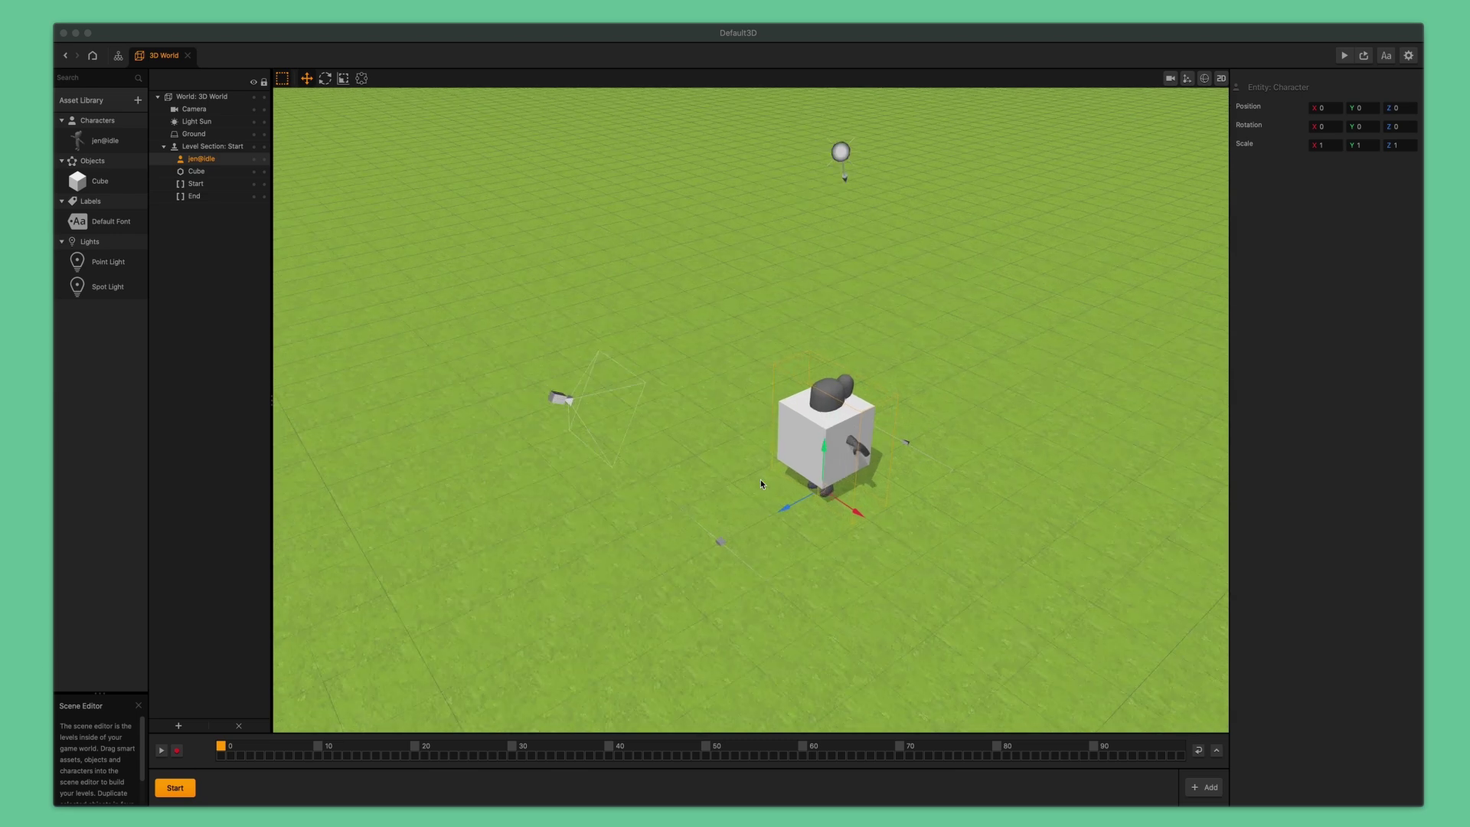
{"action": "left_click_drag", "start_coordinate": [788, 513], "coordinate": [727, 568]}
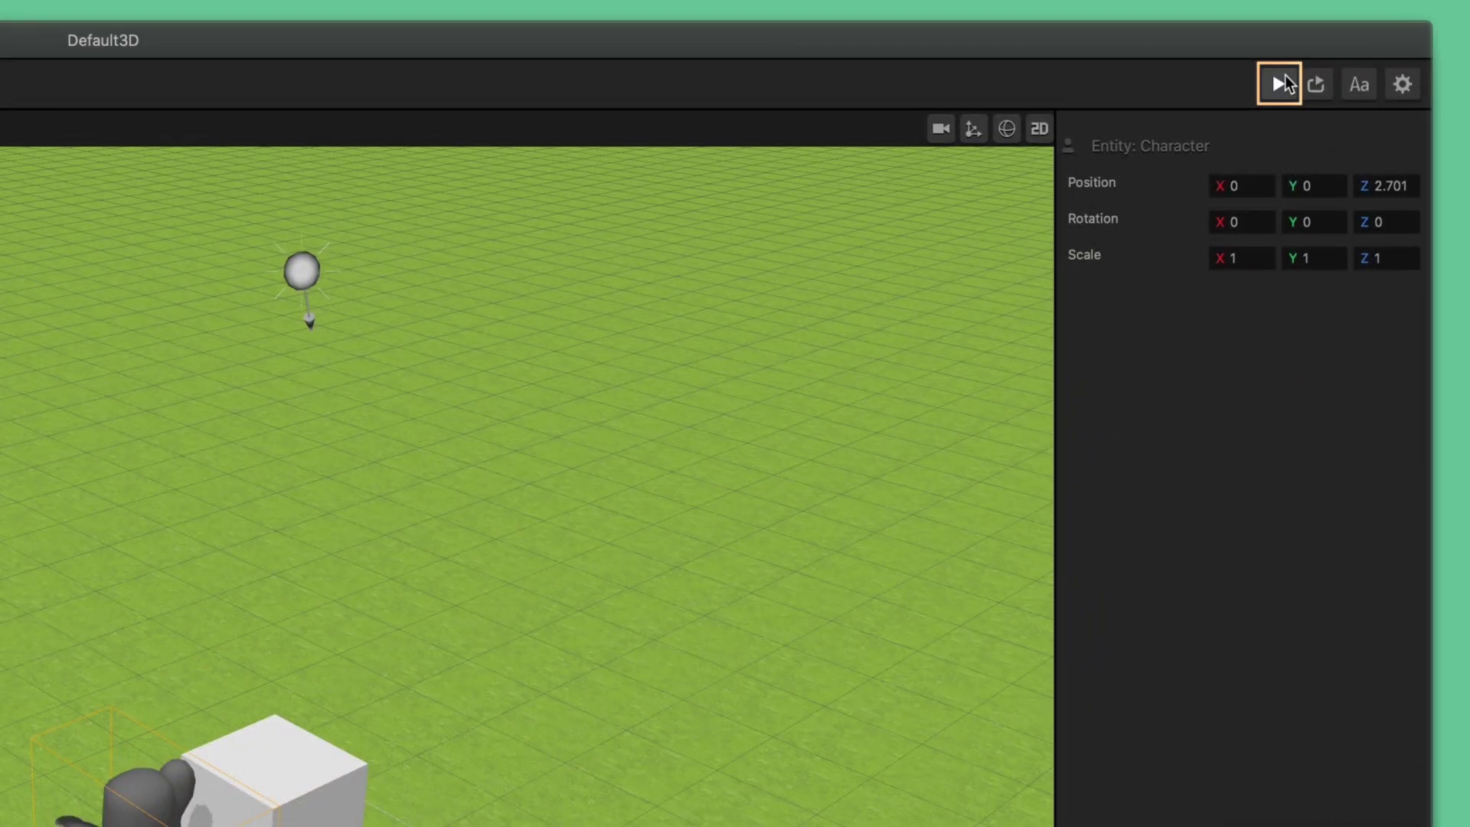
Preview the game, reload it a few times to watch the character's idle animation, and close the preview.
{"action": "left_click", "coordinate": [1285, 76]}
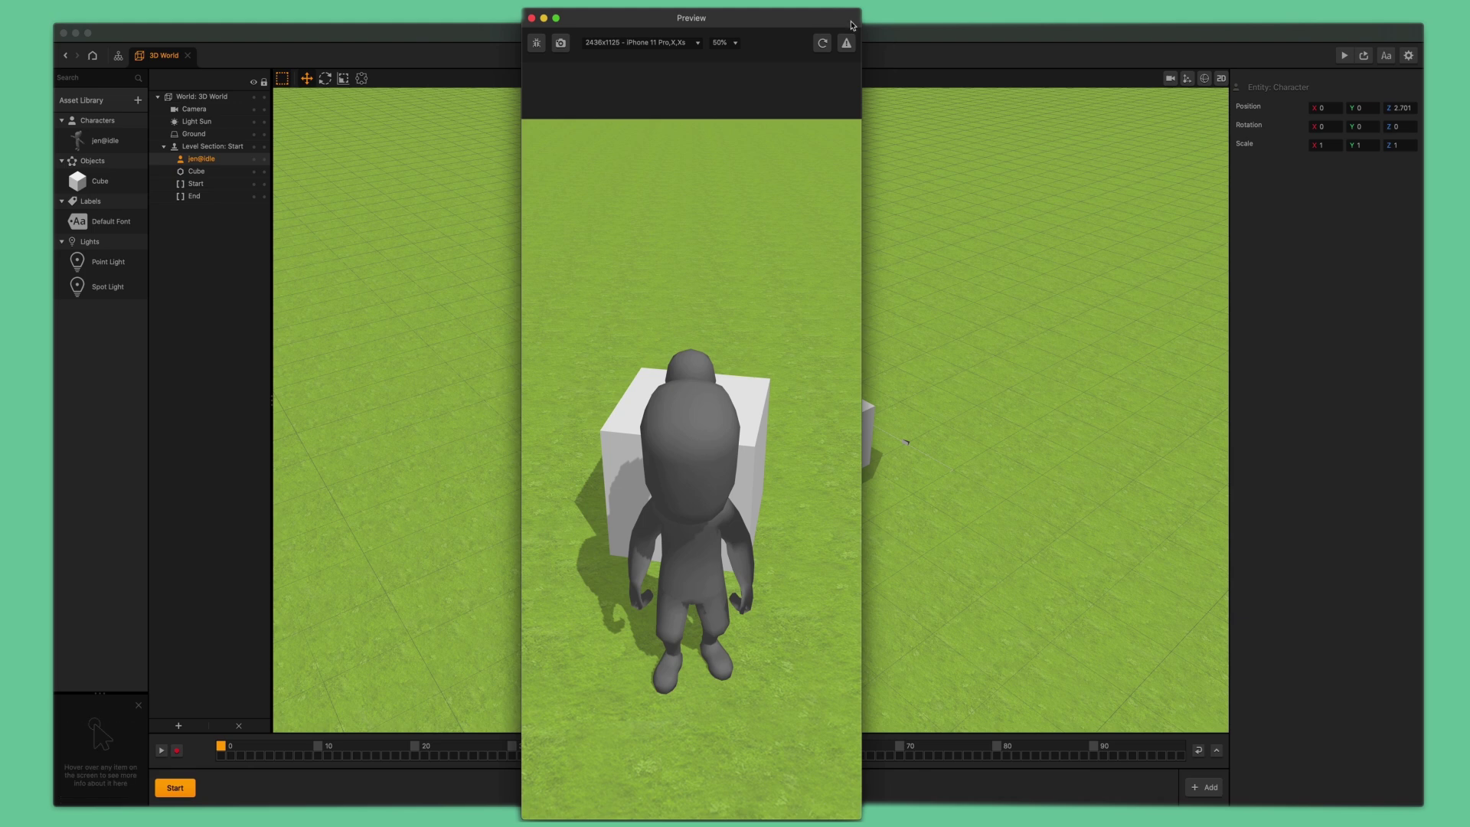
{"action": "left_click", "coordinate": [822, 43]}
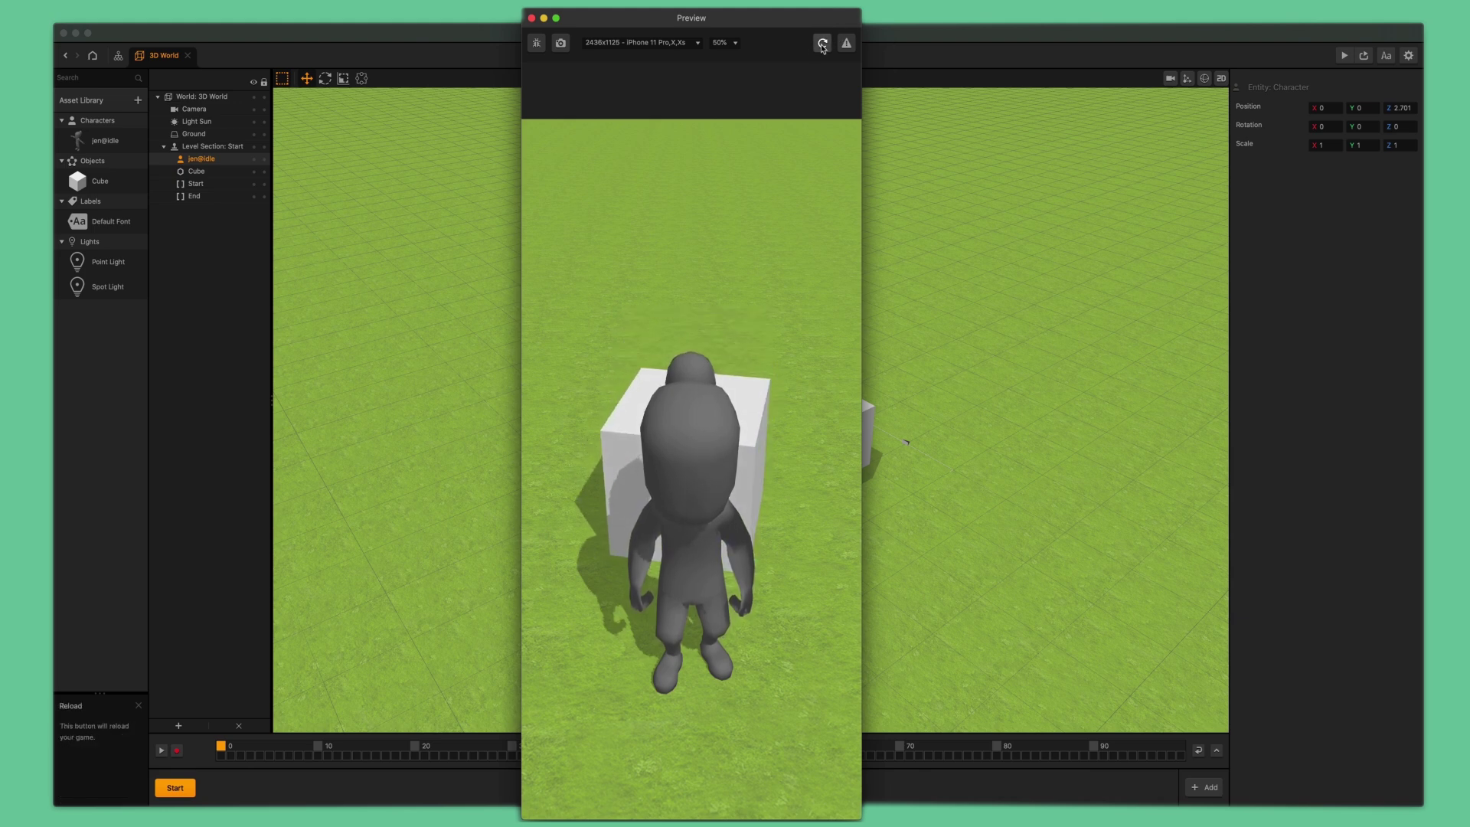
{"action": "left_click", "coordinate": [822, 44]}
{"action": "left_click", "coordinate": [823, 44]}
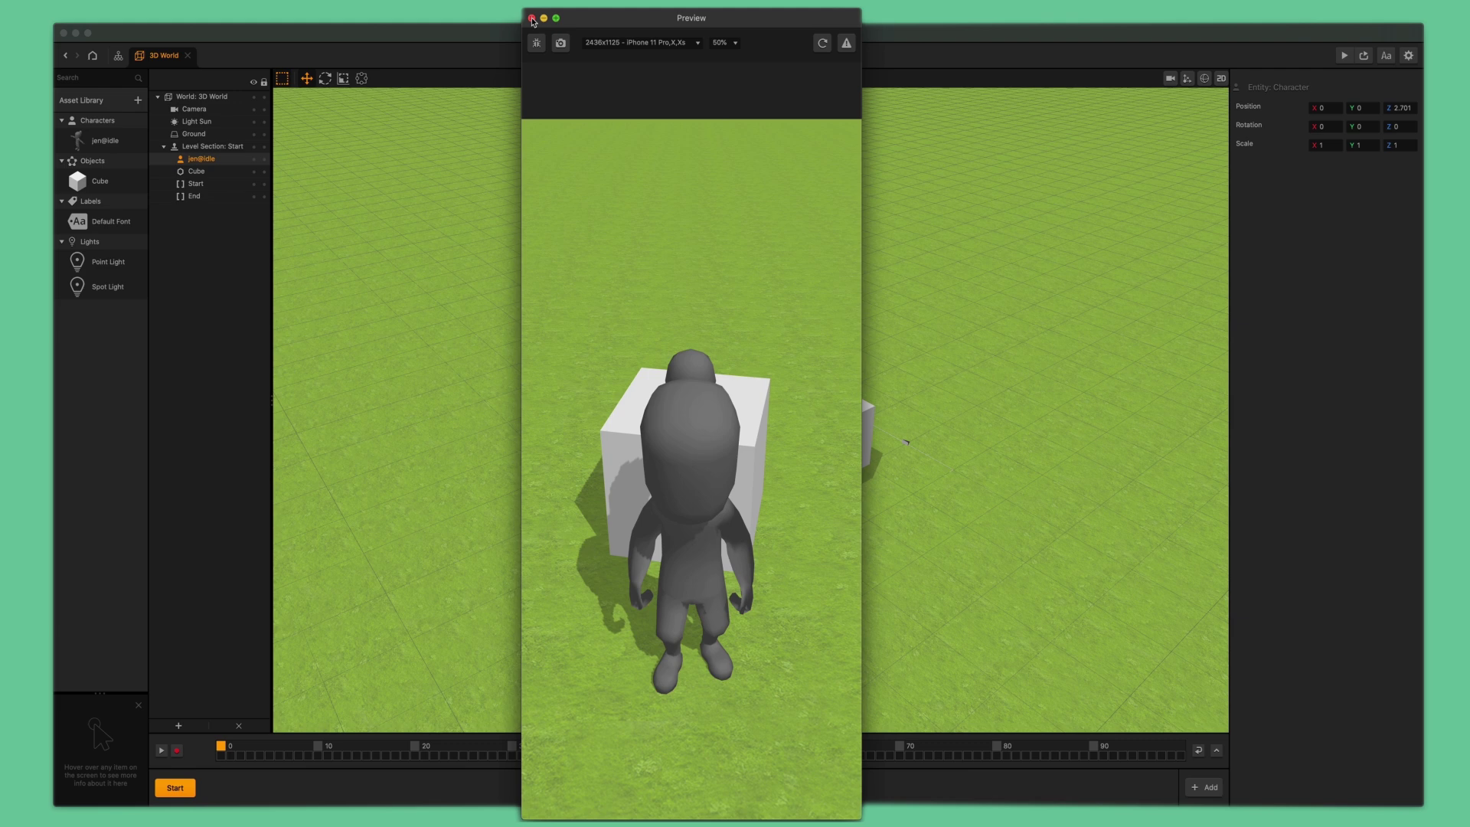
{"action": "left_click", "coordinate": [532, 18]}
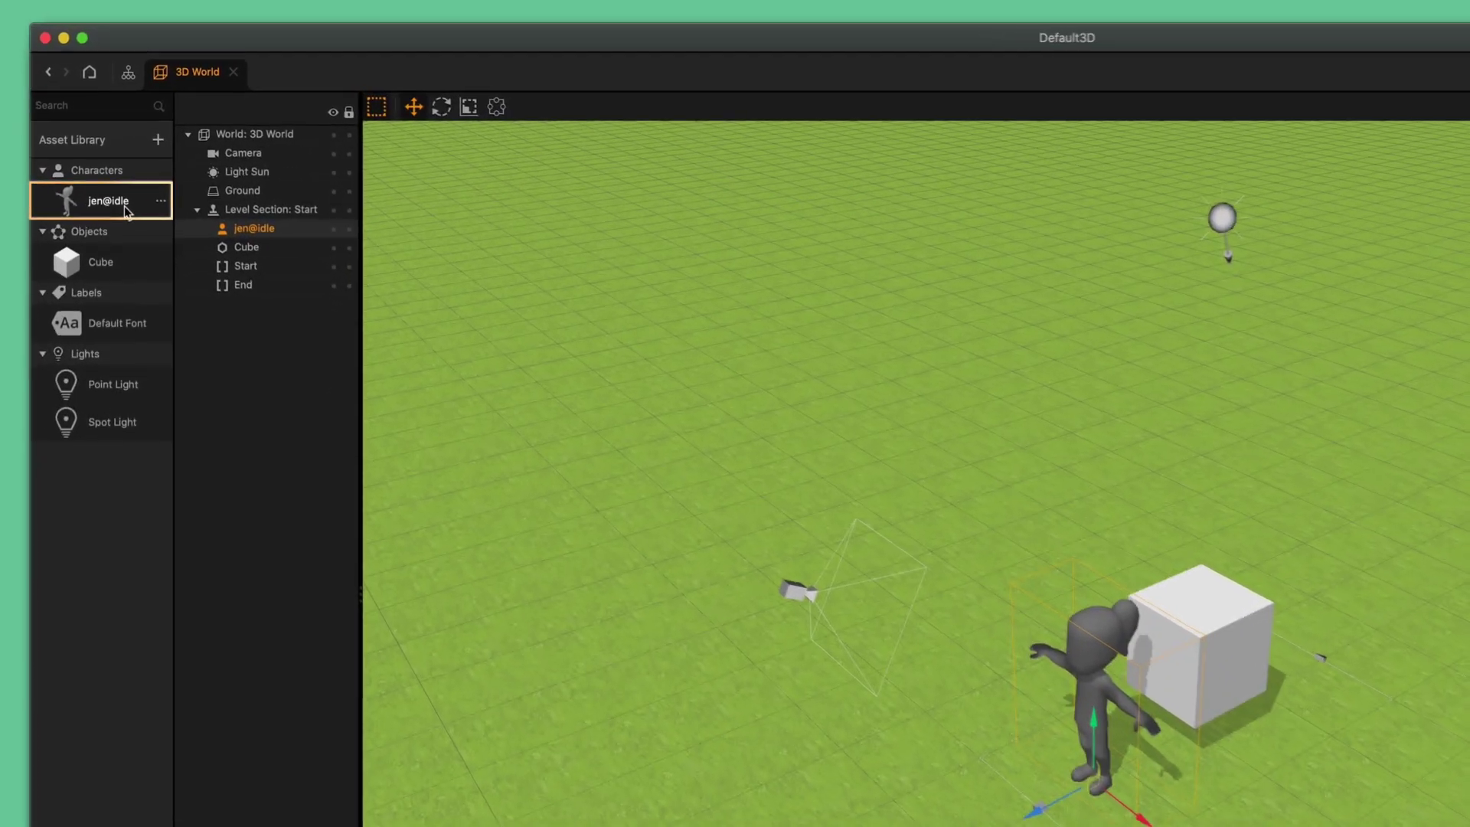
Open the jen@idle character's node map and spread the Start node and the jen@idle sub scene node farther apart.
{"action": "double_click", "coordinate": [108, 202]}
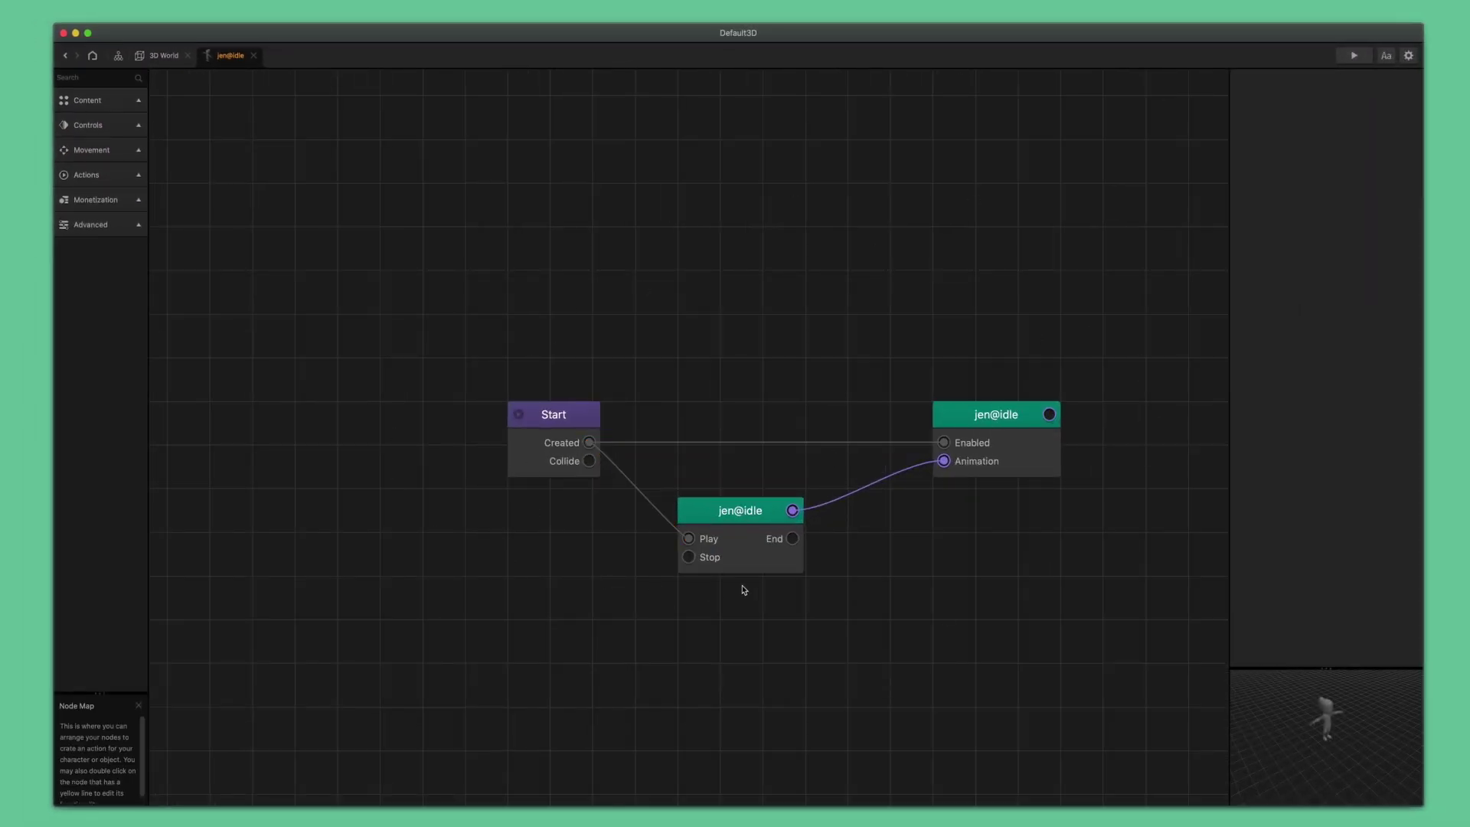
{"action": "scroll", "coordinate": [877, 610], "scroll_direction": "down", "scroll_amount": 3}
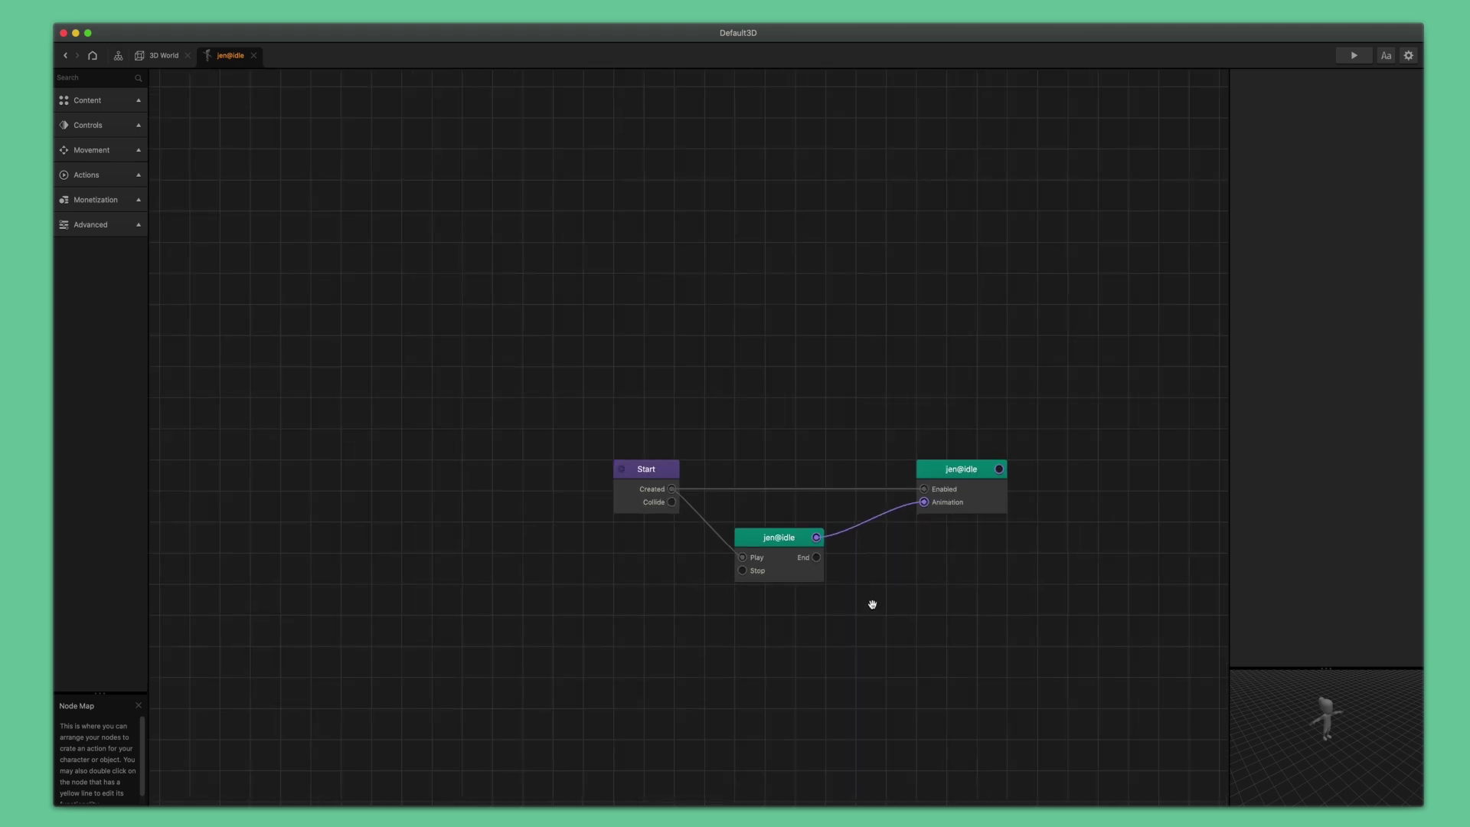
{"action": "left_click_drag", "start_coordinate": [871, 604], "coordinate": [754, 607]}
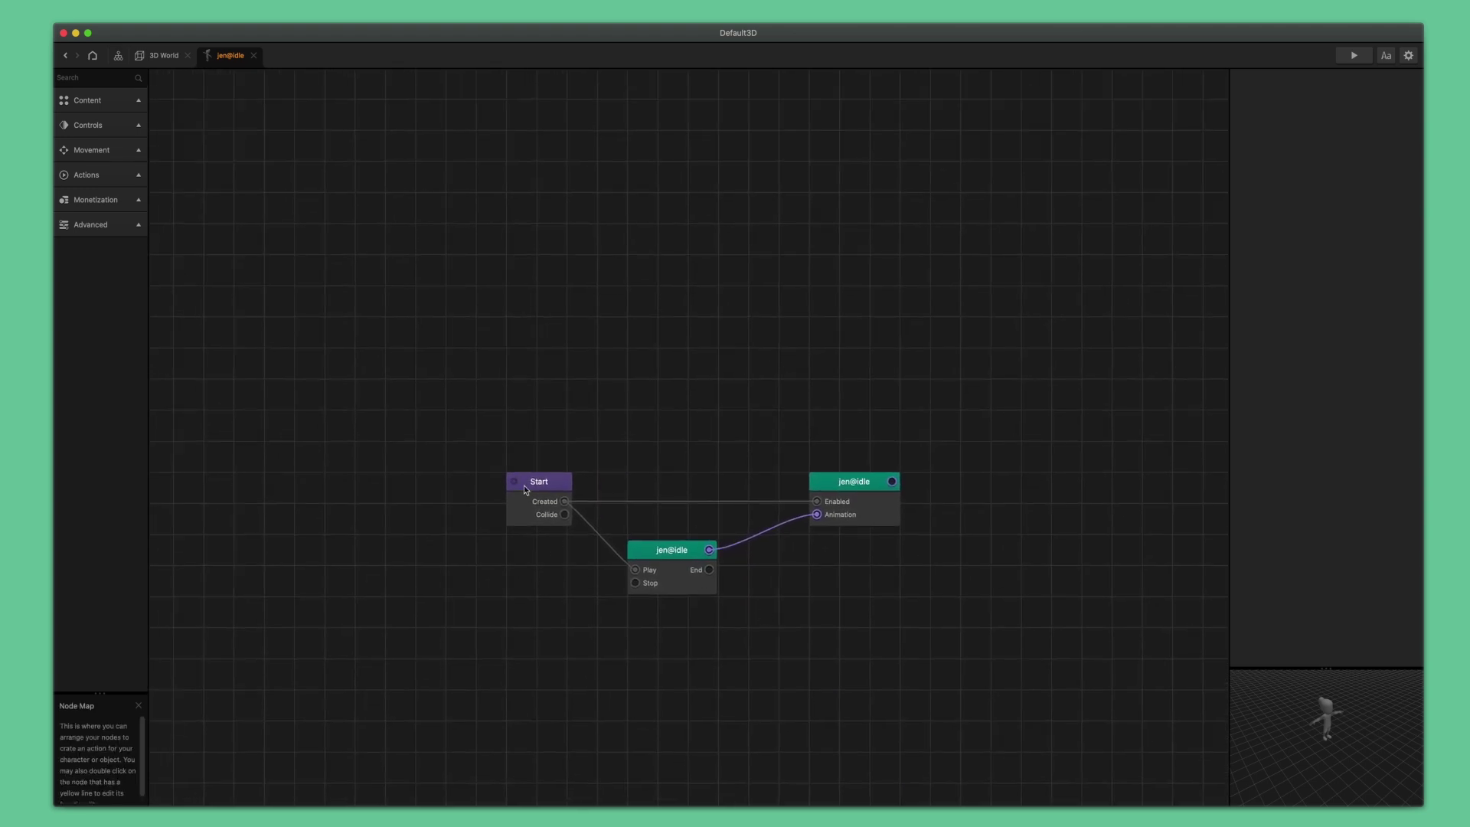
{"action": "left_click_drag", "start_coordinate": [525, 490], "coordinate": [246, 395]}
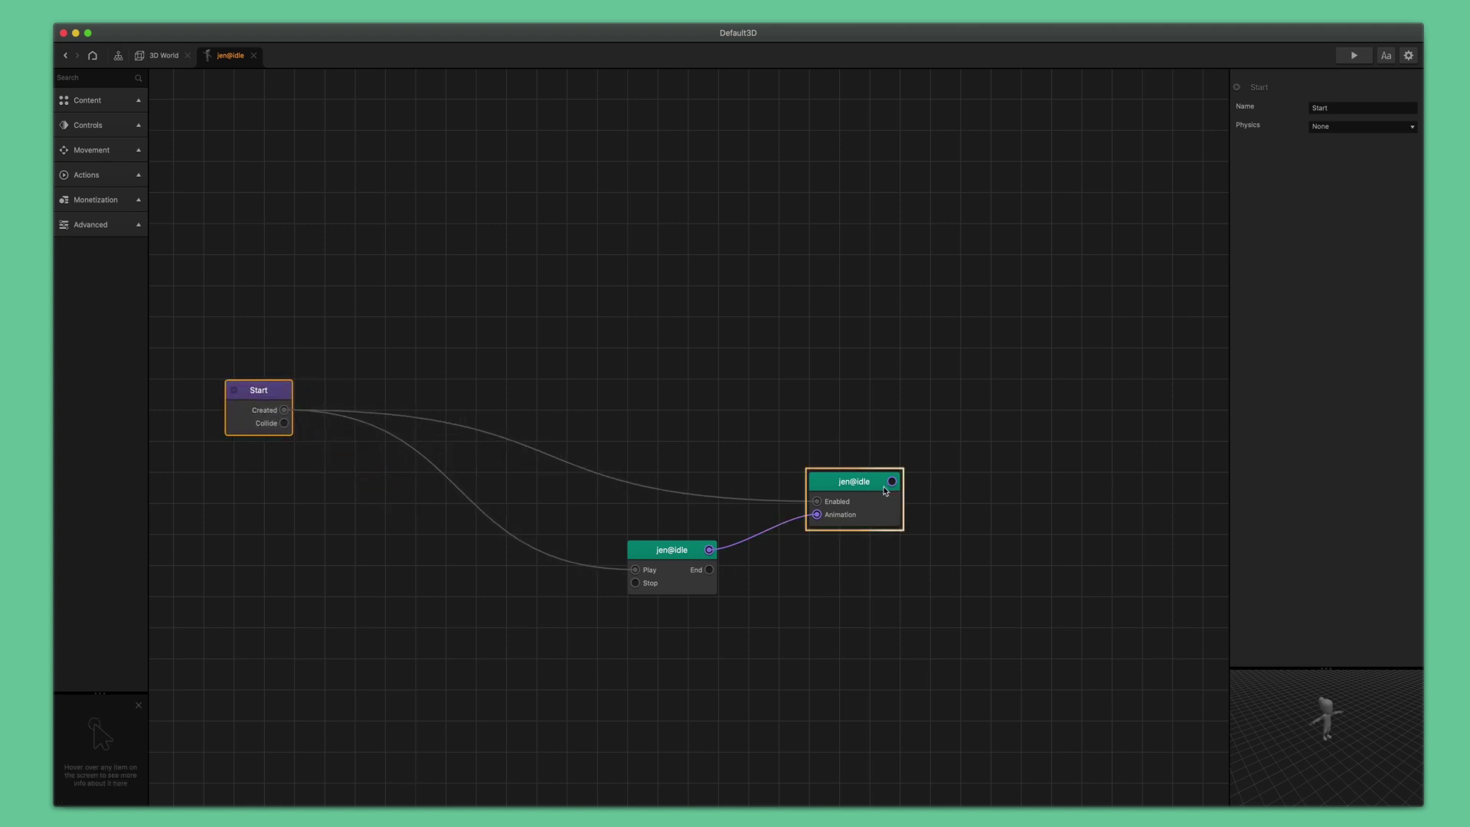
{"action": "left_click_drag", "start_coordinate": [824, 496], "coordinate": [891, 431]}
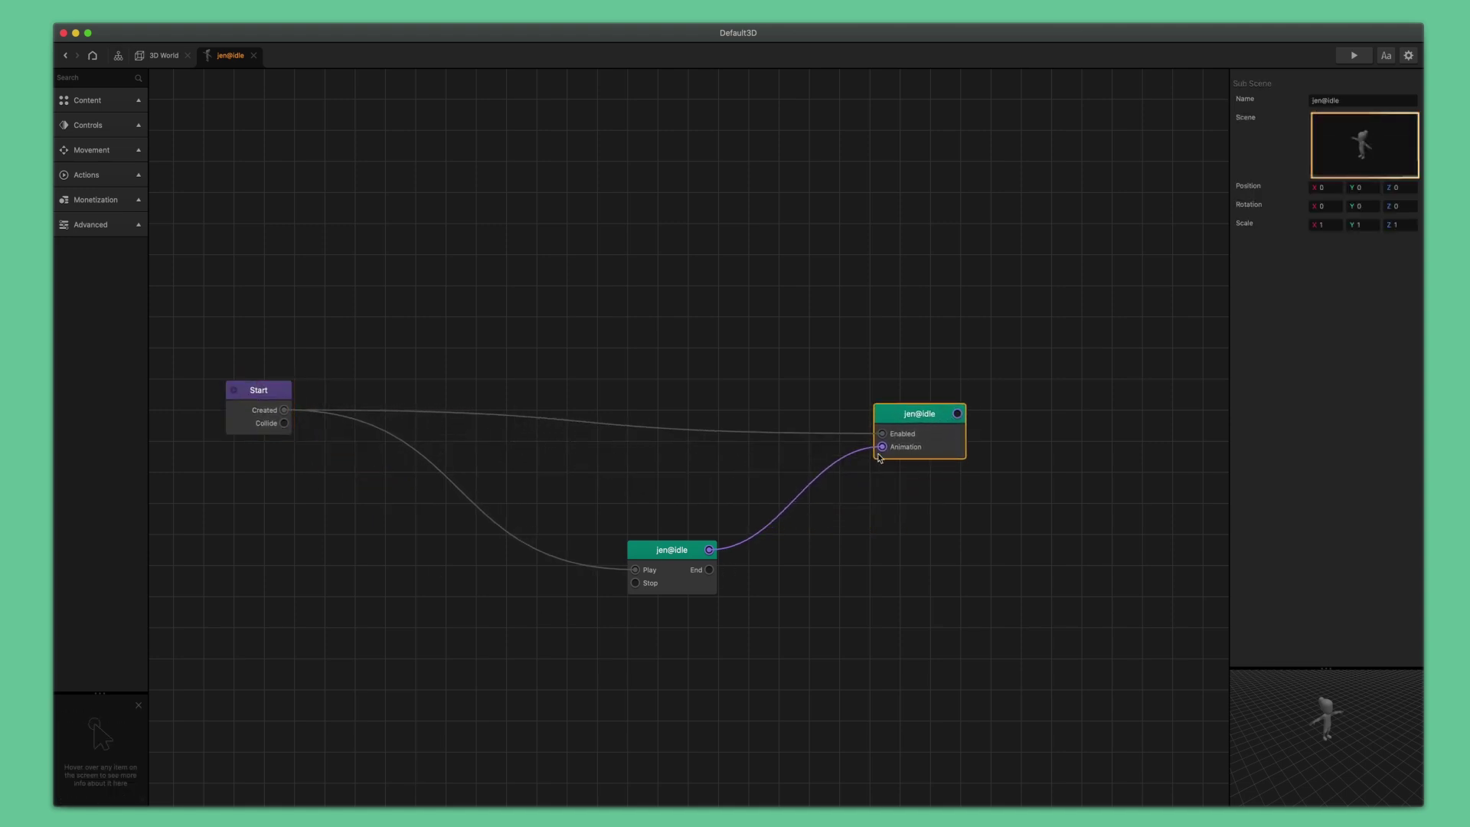
Enable Looped on the jen@idle keyframe animation node and check the repeating animation in the game preview.
{"action": "mouse_move", "coordinate": [1369, 139]}
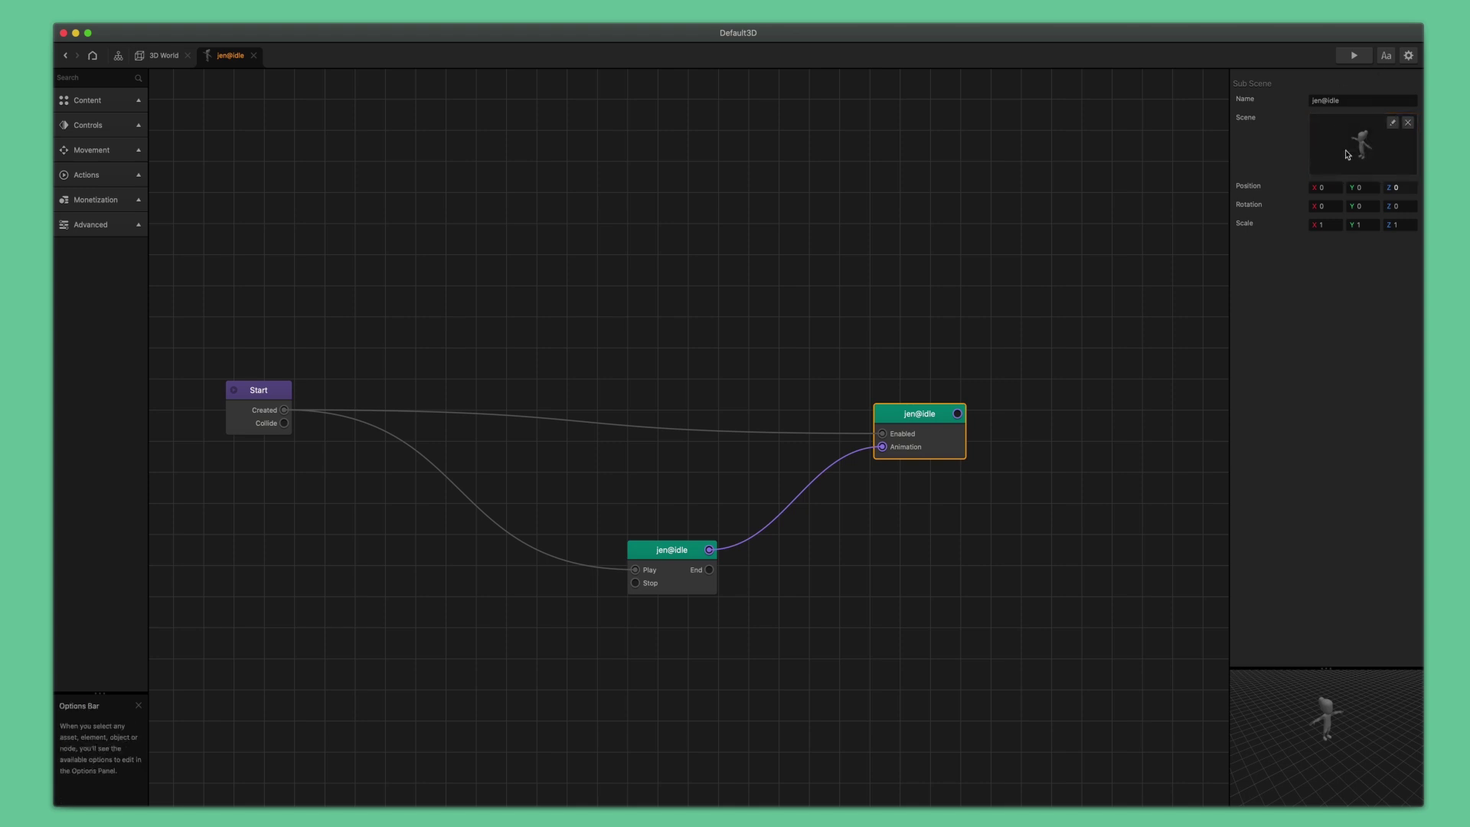
{"action": "left_click", "coordinate": [672, 574]}
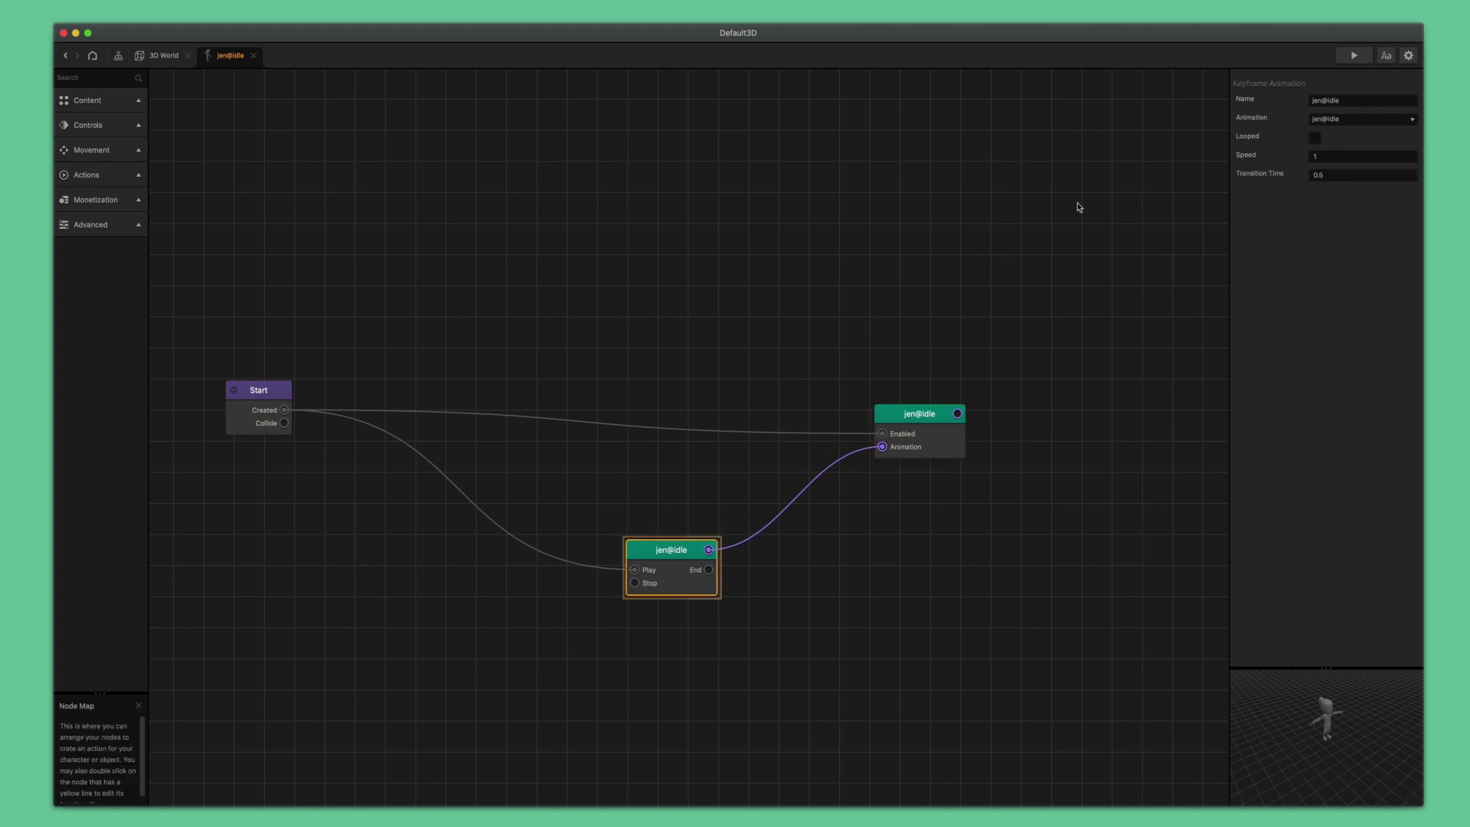
{"action": "mouse_move", "coordinate": [1253, 125]}
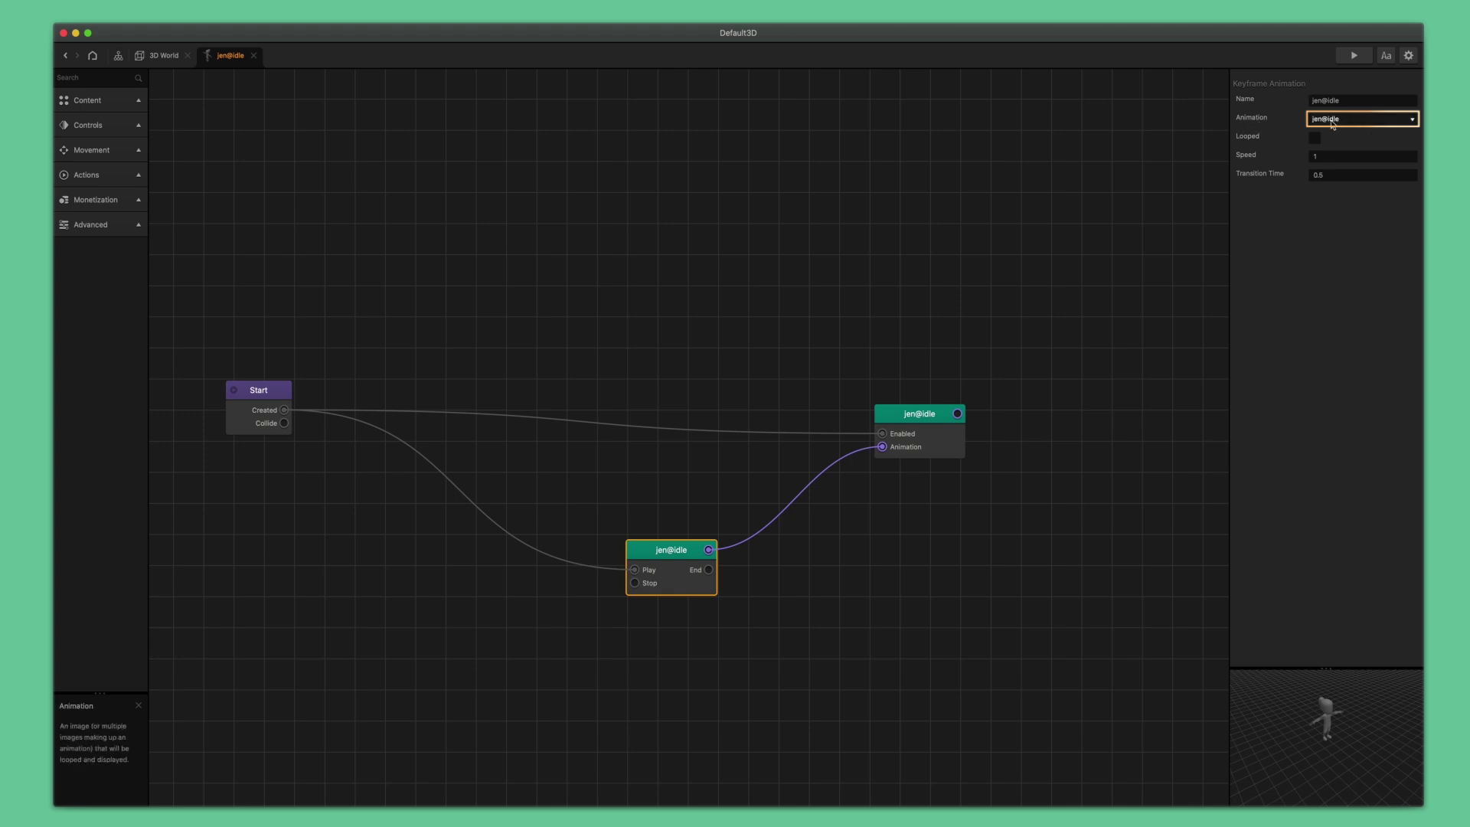
{"action": "left_click", "coordinate": [767, 601]}
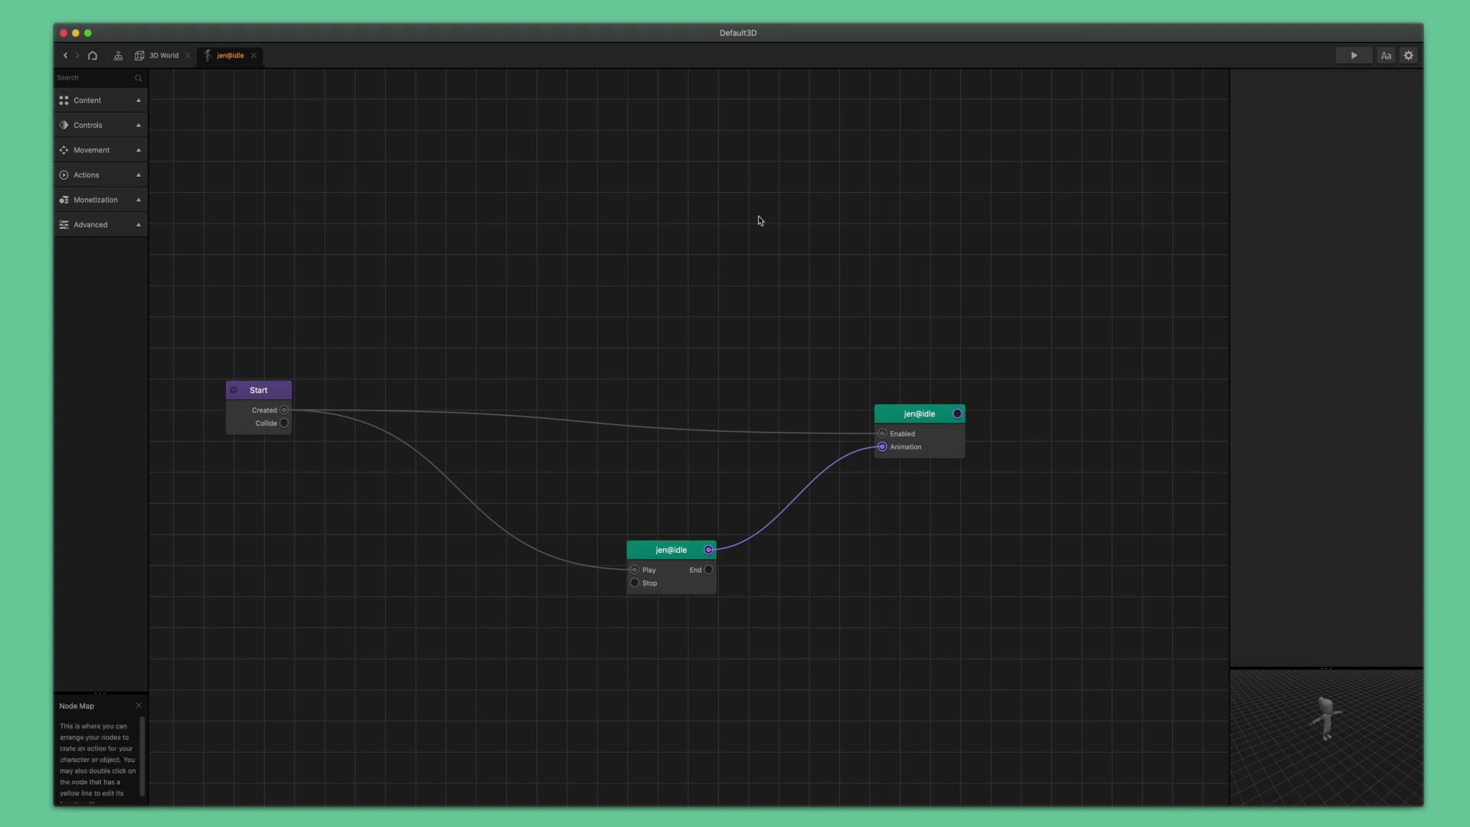
{"action": "left_click", "coordinate": [683, 580]}
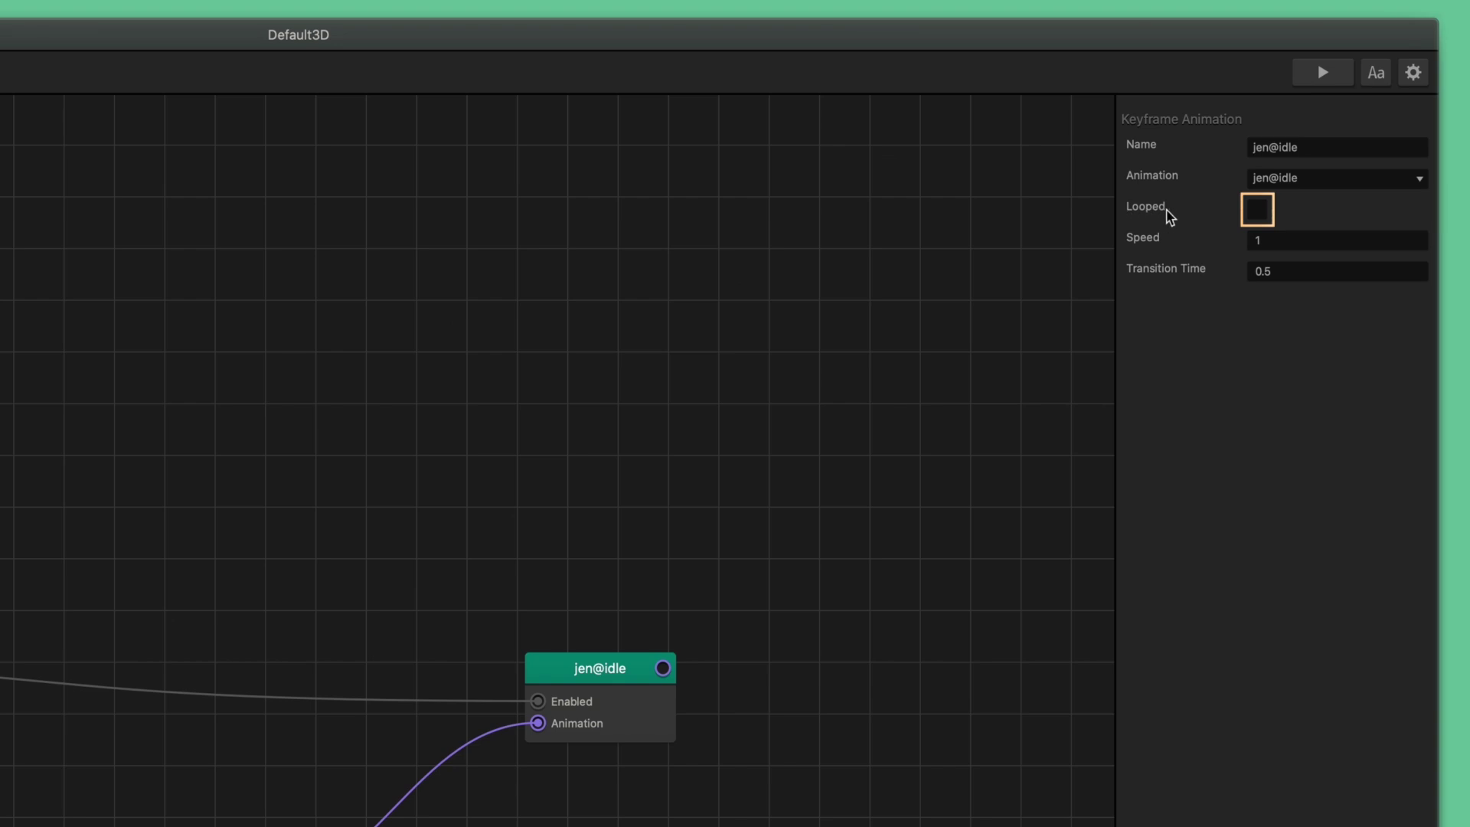
{"action": "left_click", "coordinate": [1258, 216]}
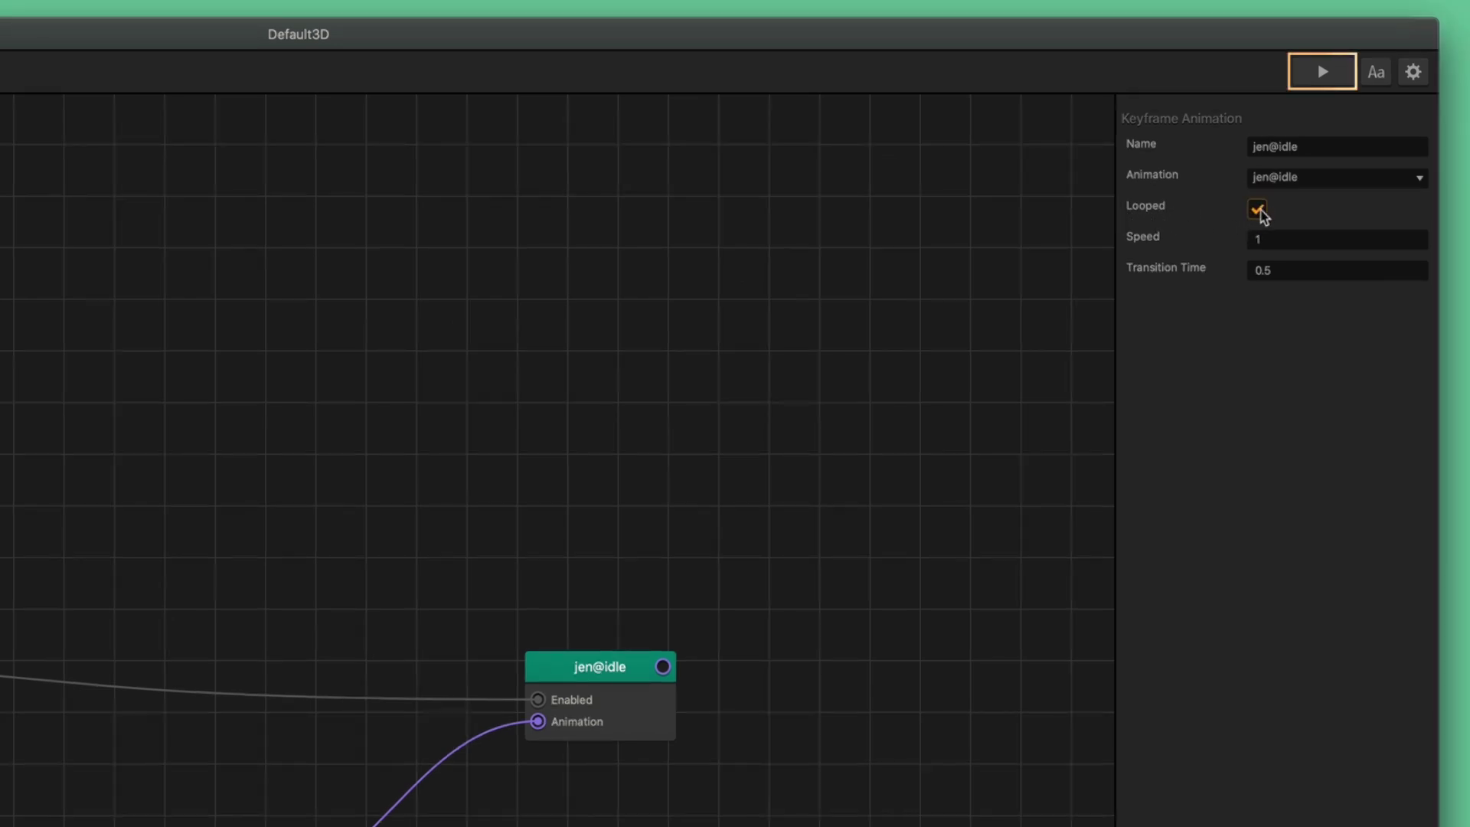
{"action": "left_click", "coordinate": [1332, 67]}
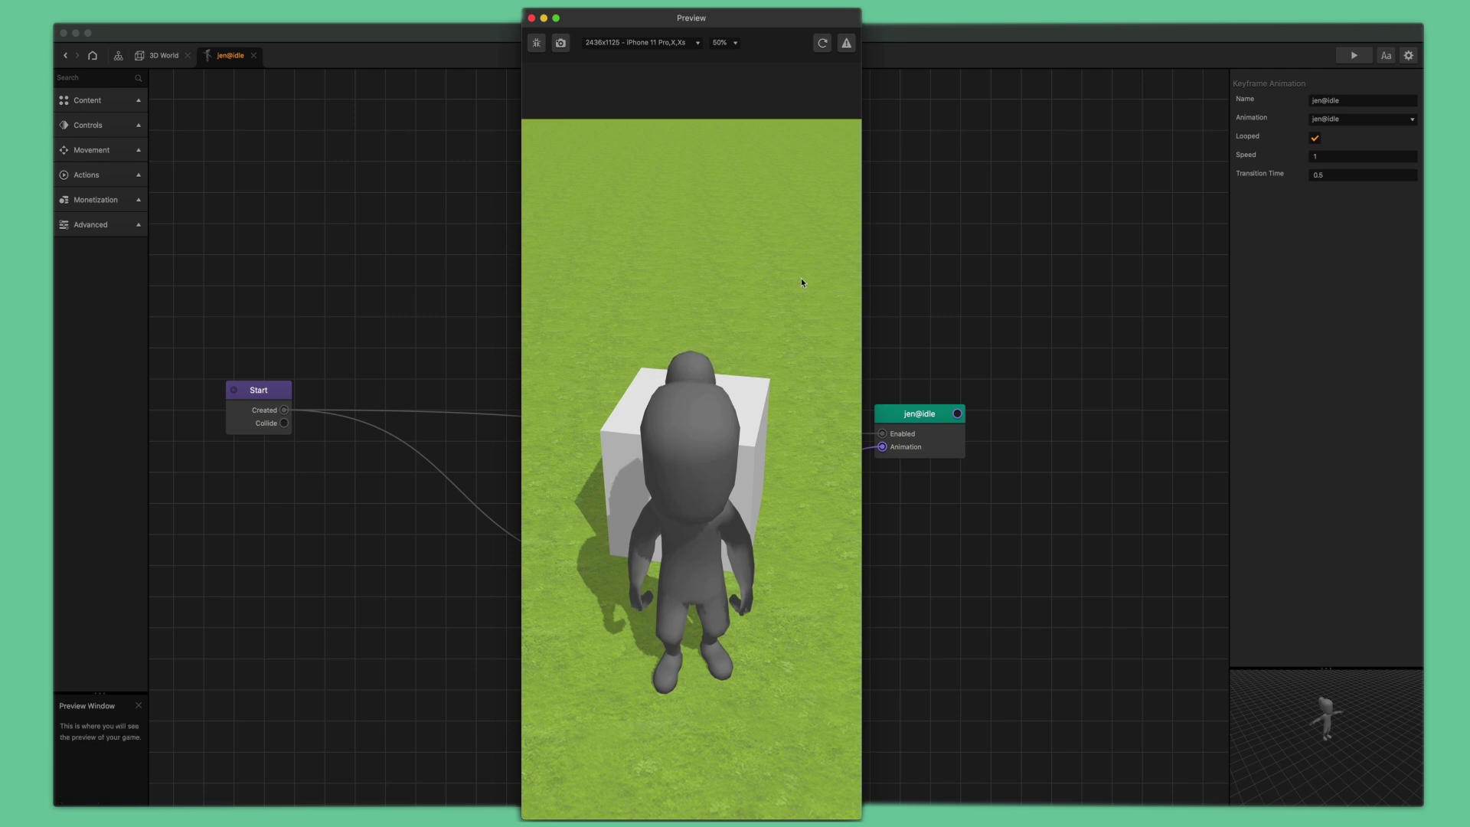
{"action": "left_click", "coordinate": [532, 17]}
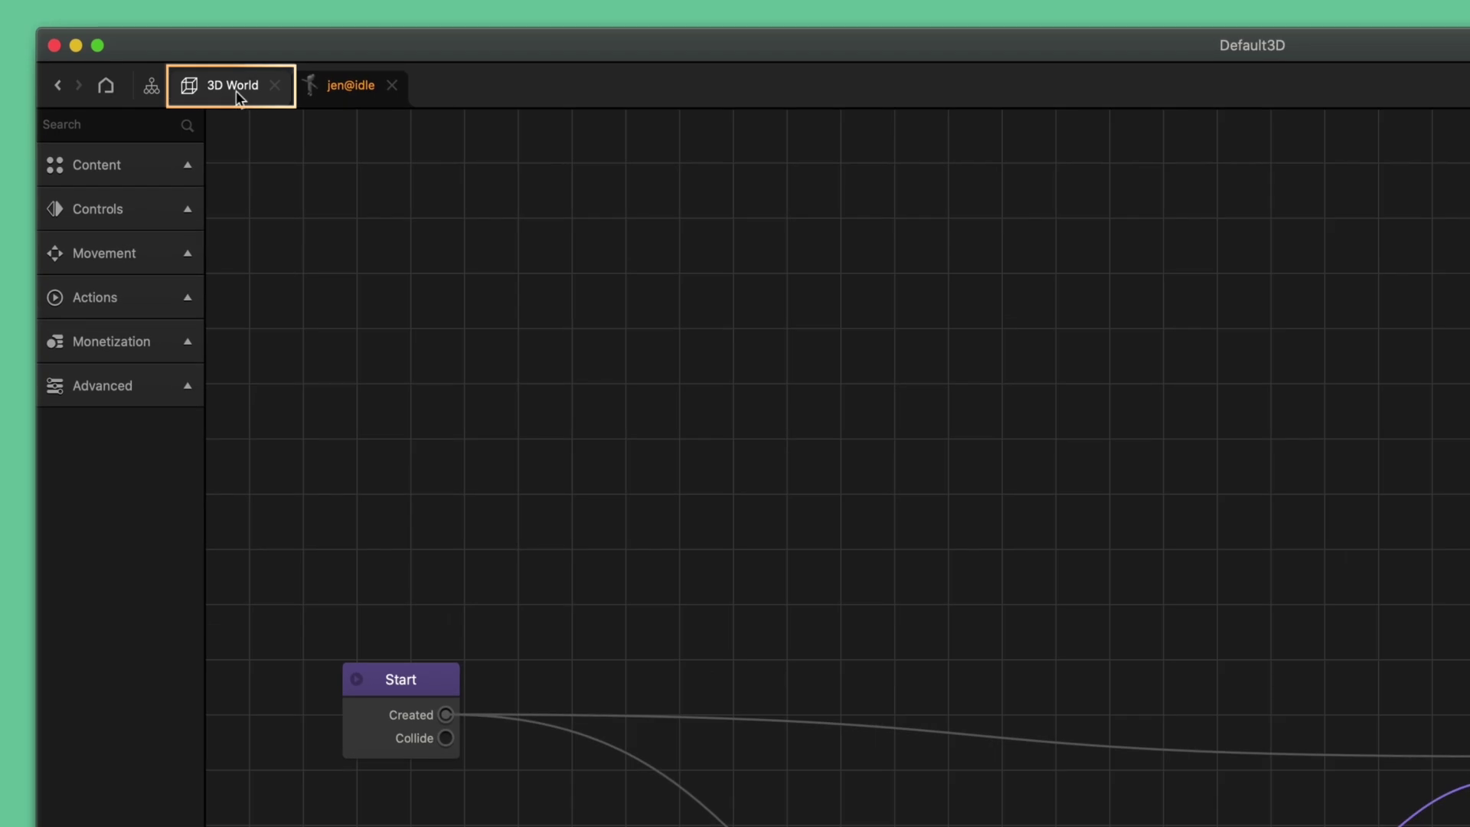
{"action": "left_click", "coordinate": [235, 90]}
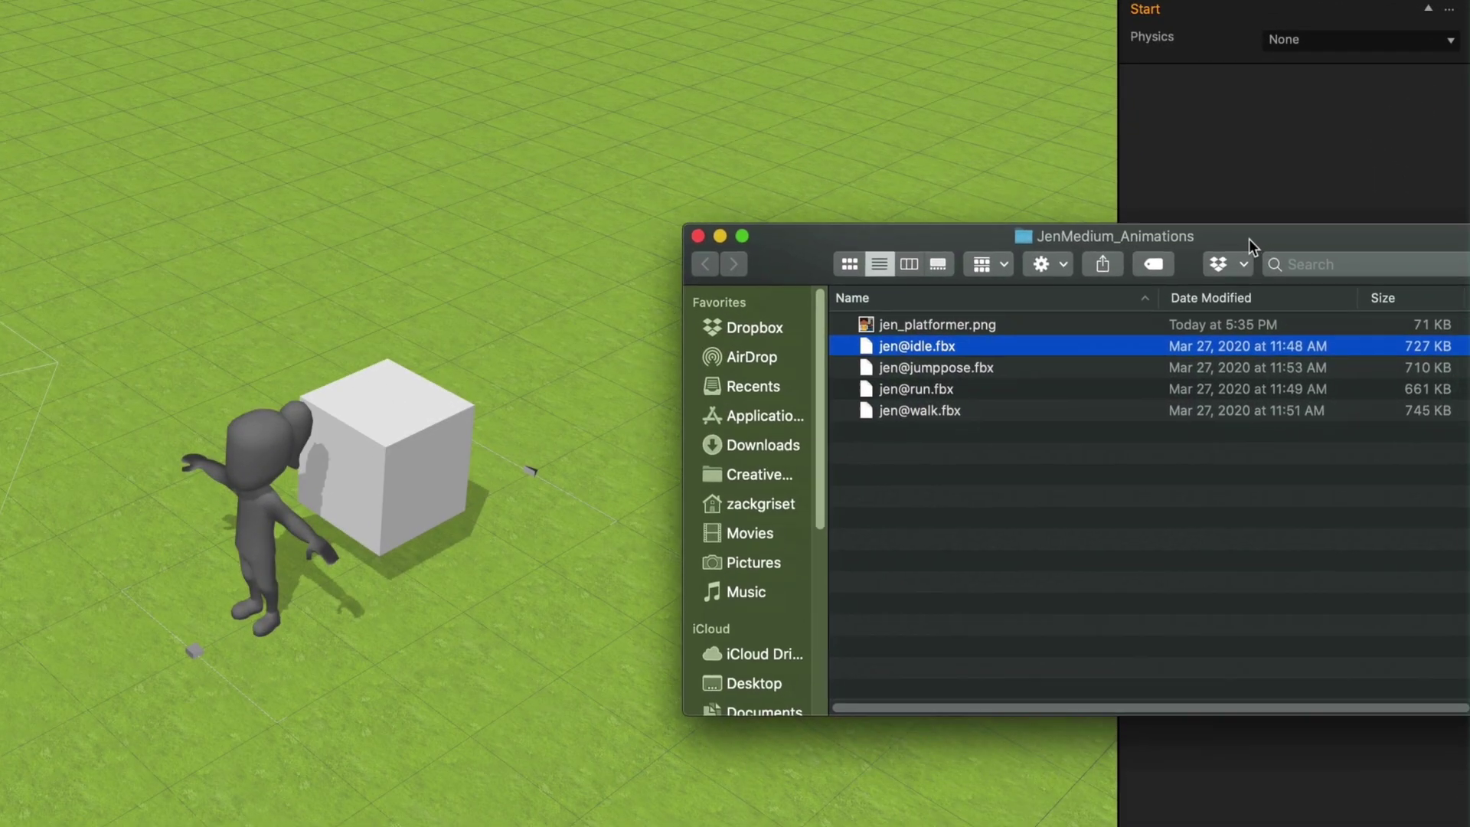
{"action": "left_click", "coordinate": [923, 360]}
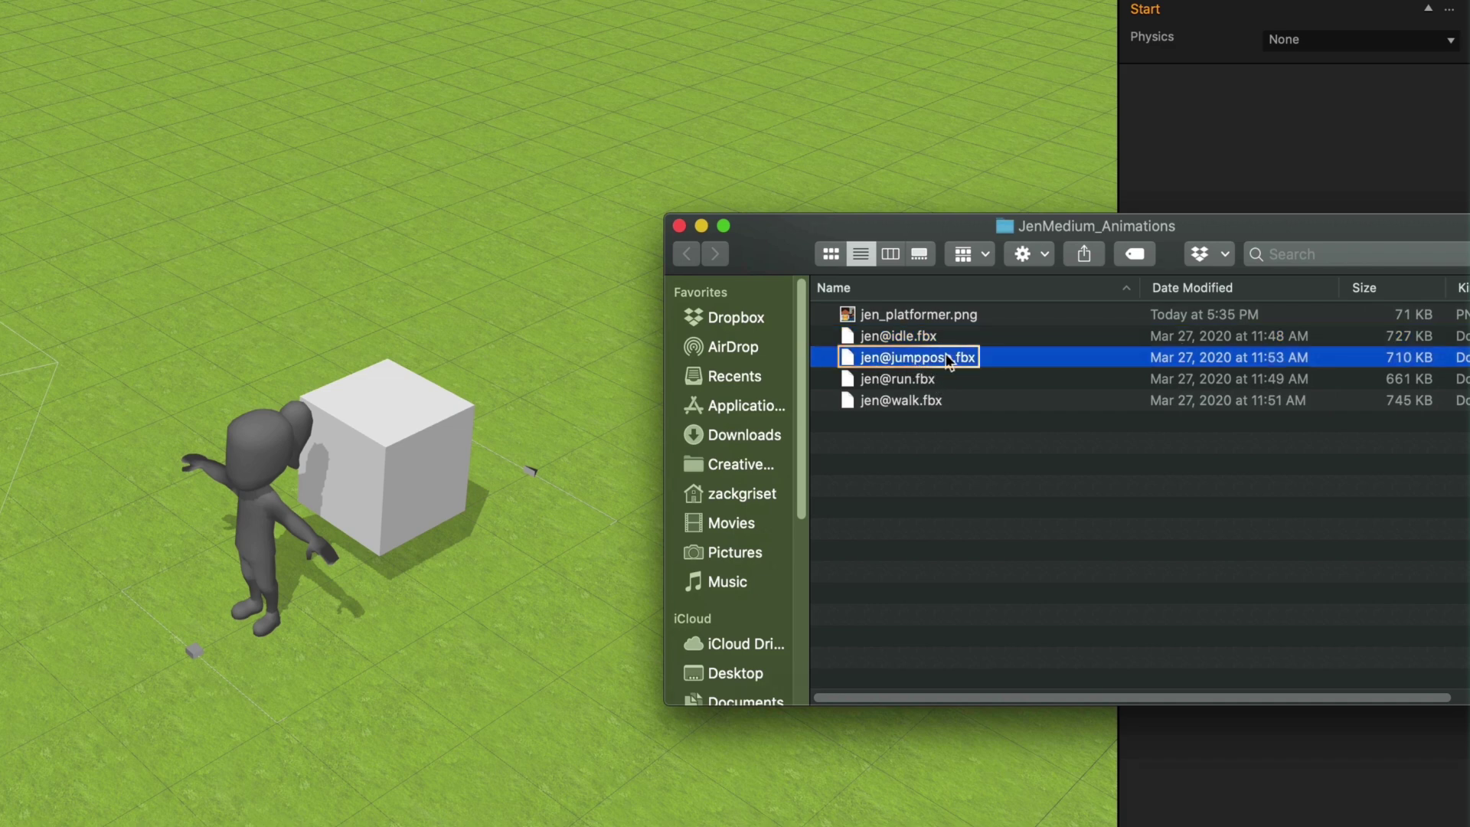
{"action": "left_click_drag", "start_coordinate": [934, 359], "coordinate": [708, 406]}
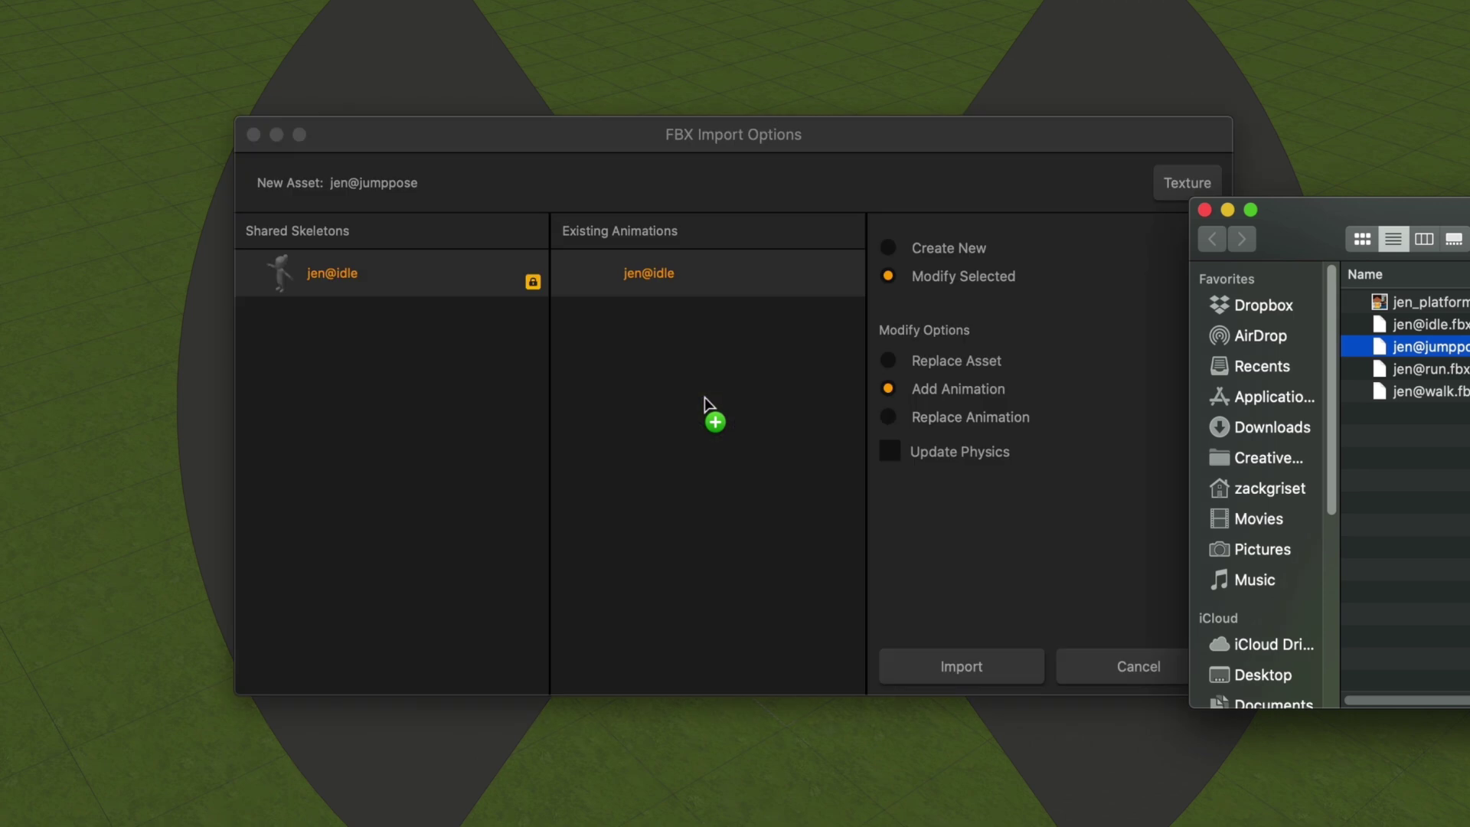
{"action": "left_click_drag", "start_coordinate": [1308, 232], "coordinate": [1468, 231]}
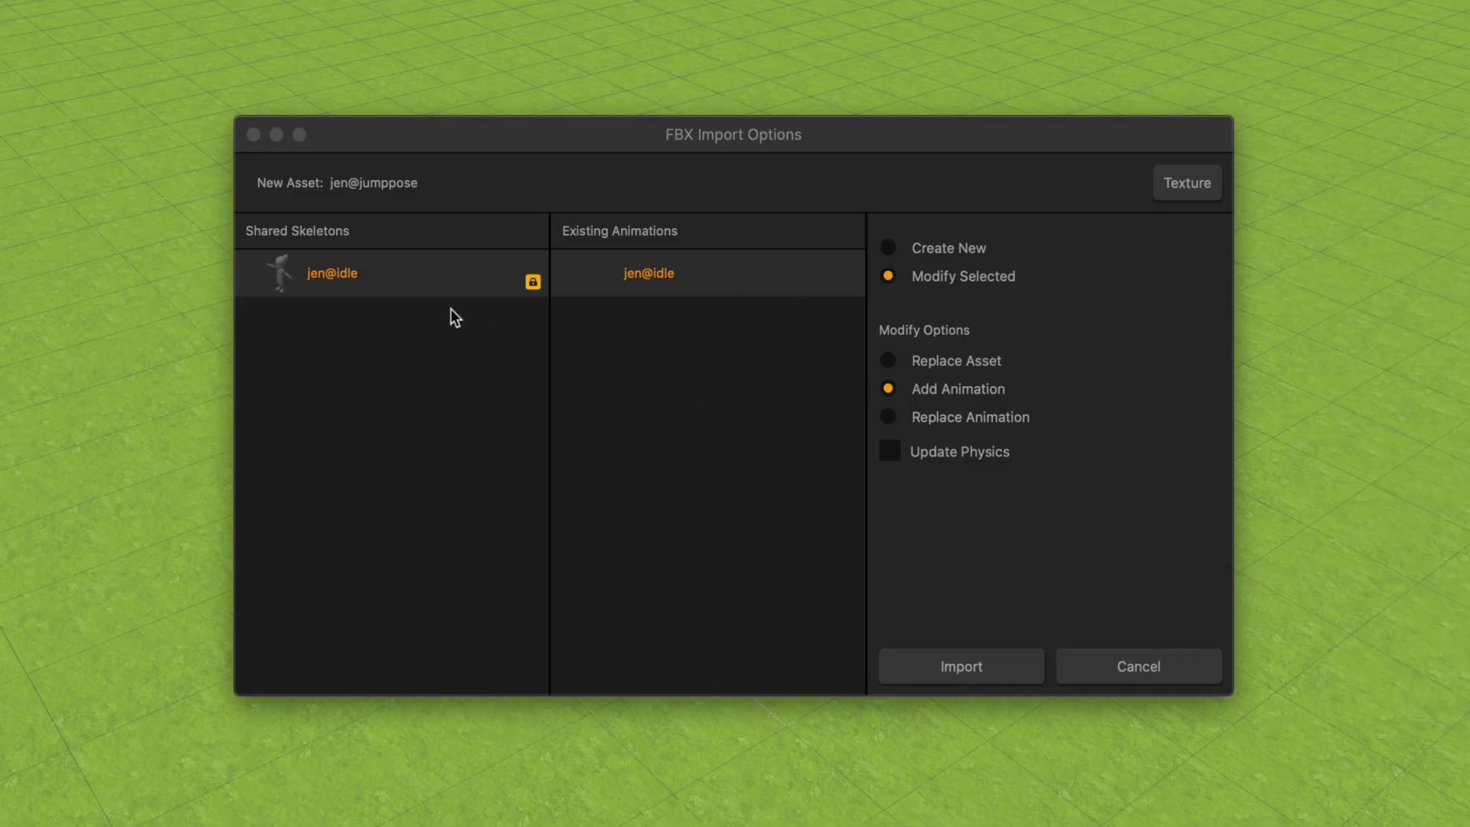
Import jen@jumppose with Add Animation, using the jen@idle shared skeleton as the asset to modify.
{"action": "left_click", "coordinate": [400, 368]}
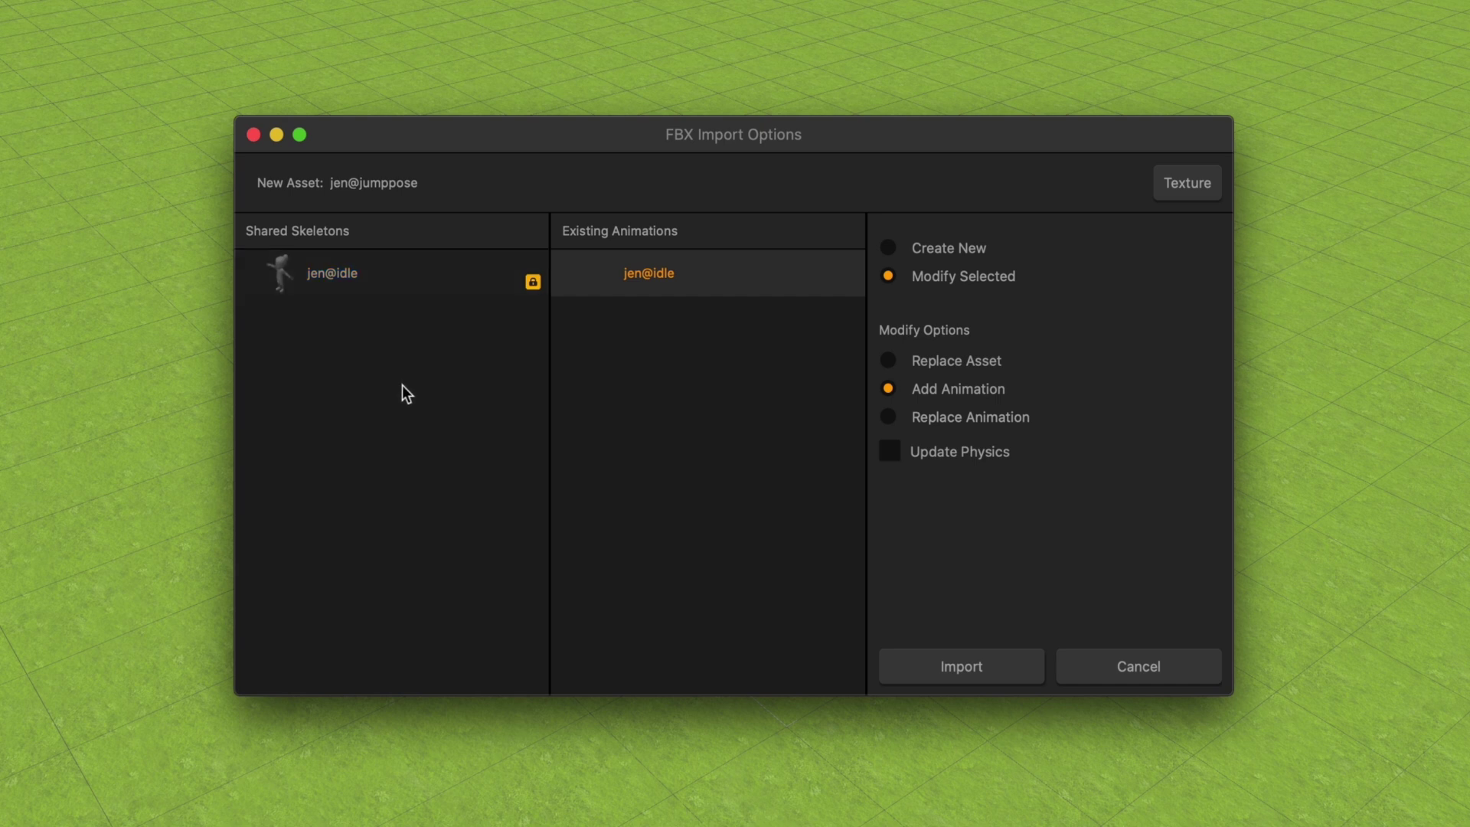
{"action": "left_click", "coordinate": [626, 392]}
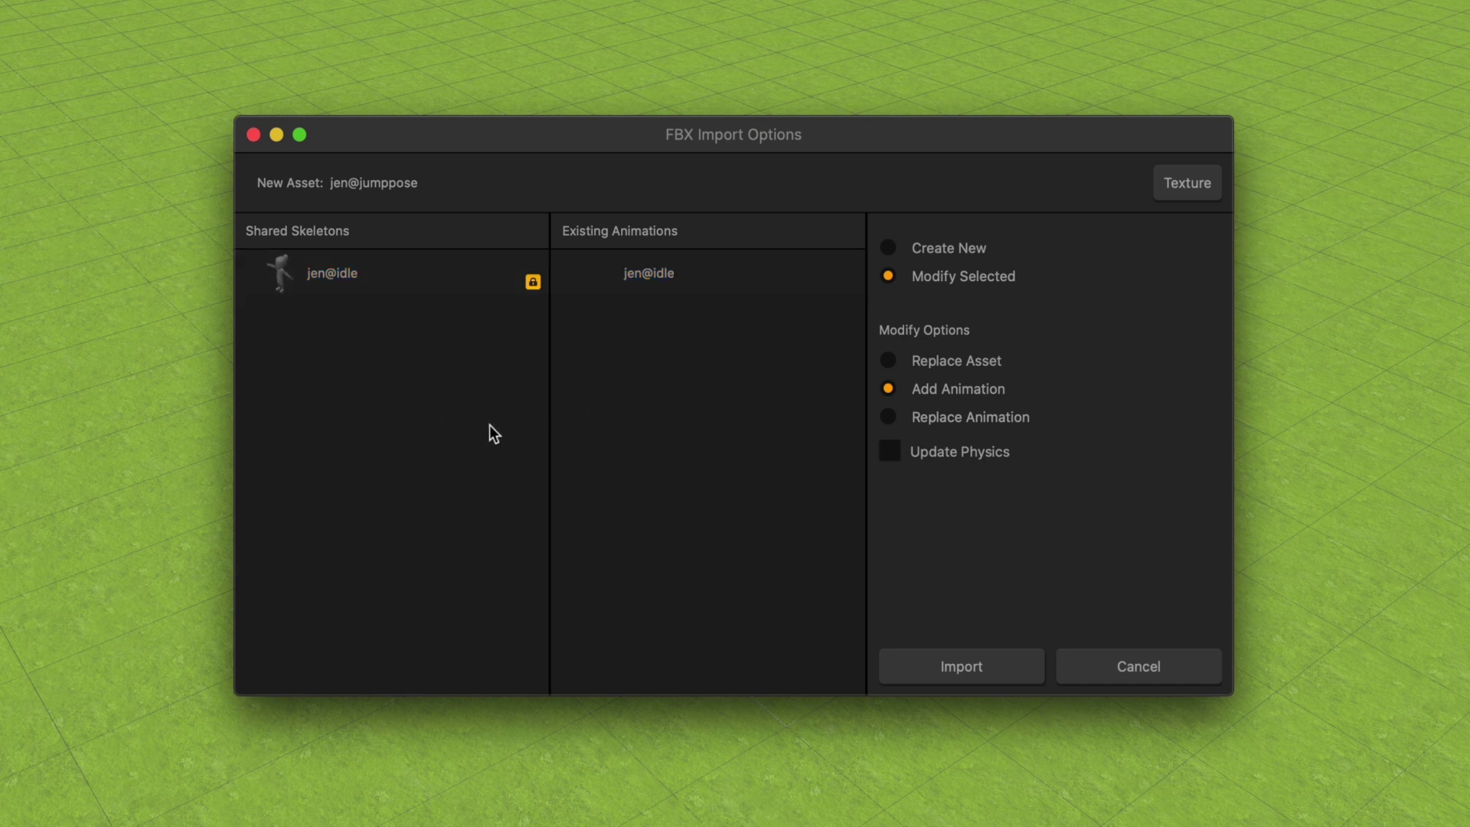
{"action": "left_click", "coordinate": [379, 288]}
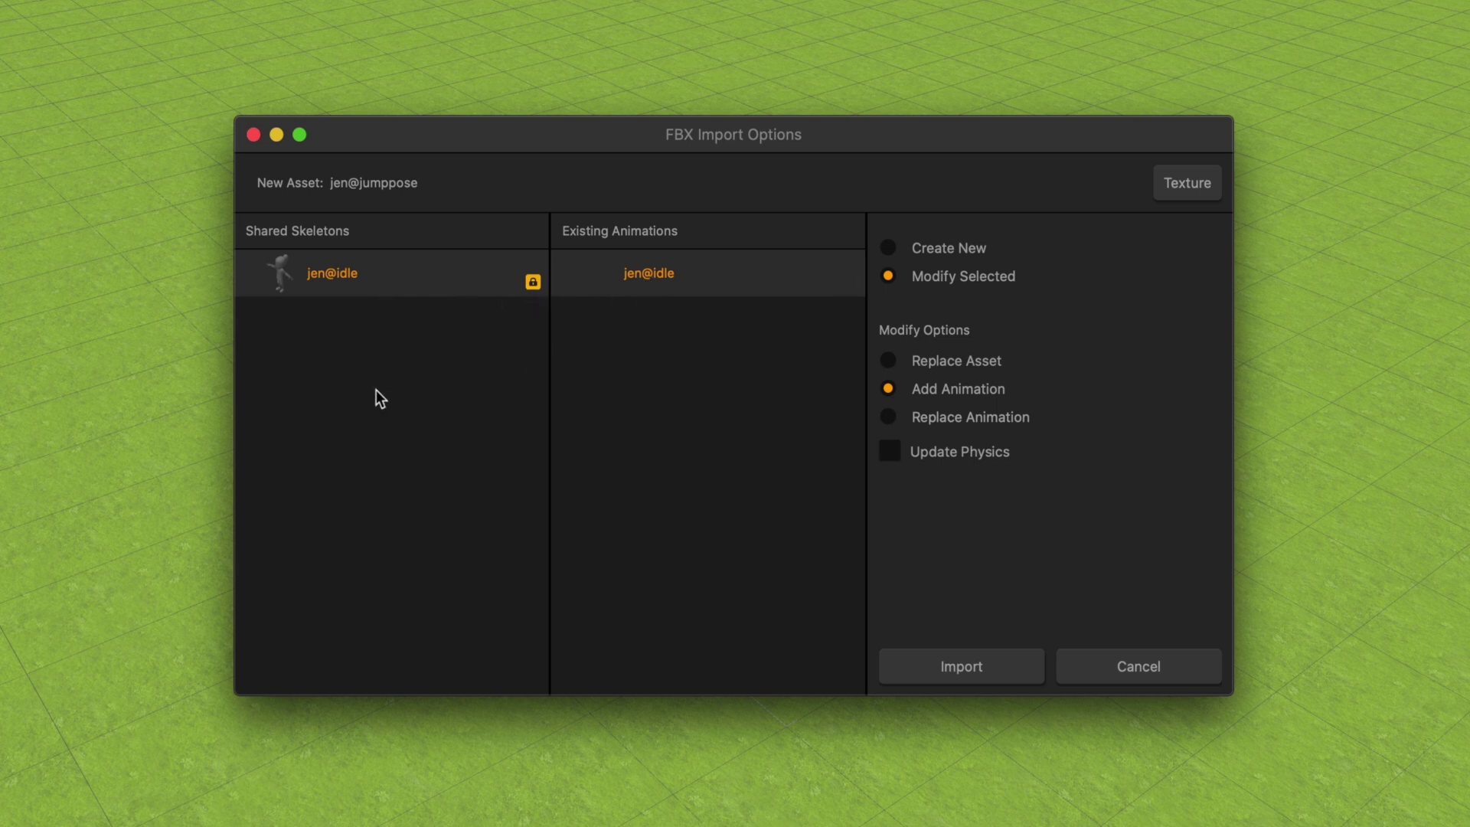
{"action": "left_click", "coordinate": [379, 392]}
{"action": "left_click", "coordinate": [379, 280]}
{"action": "left_click", "coordinate": [335, 289]}
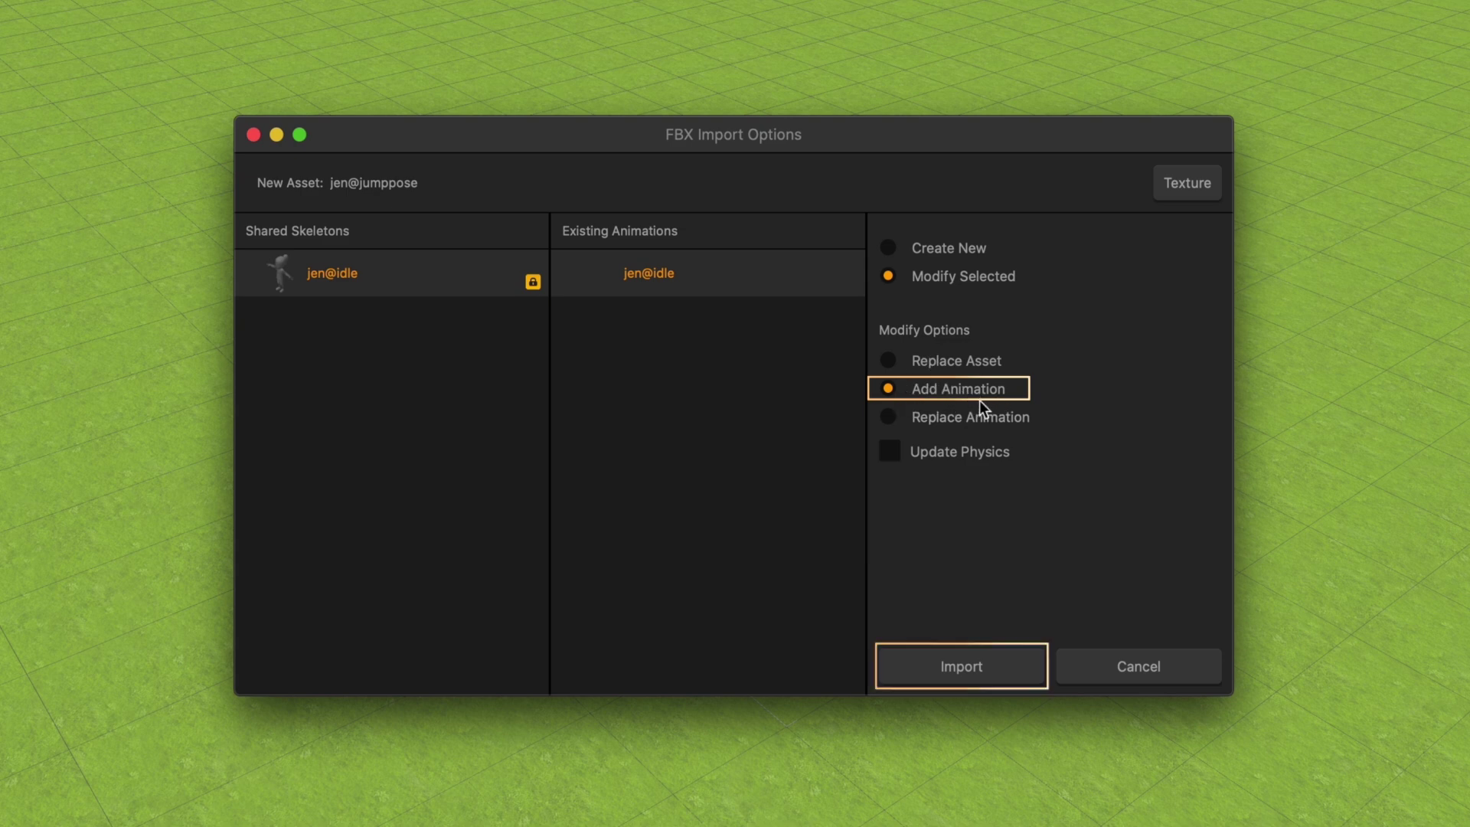
{"action": "left_click", "coordinate": [990, 668]}
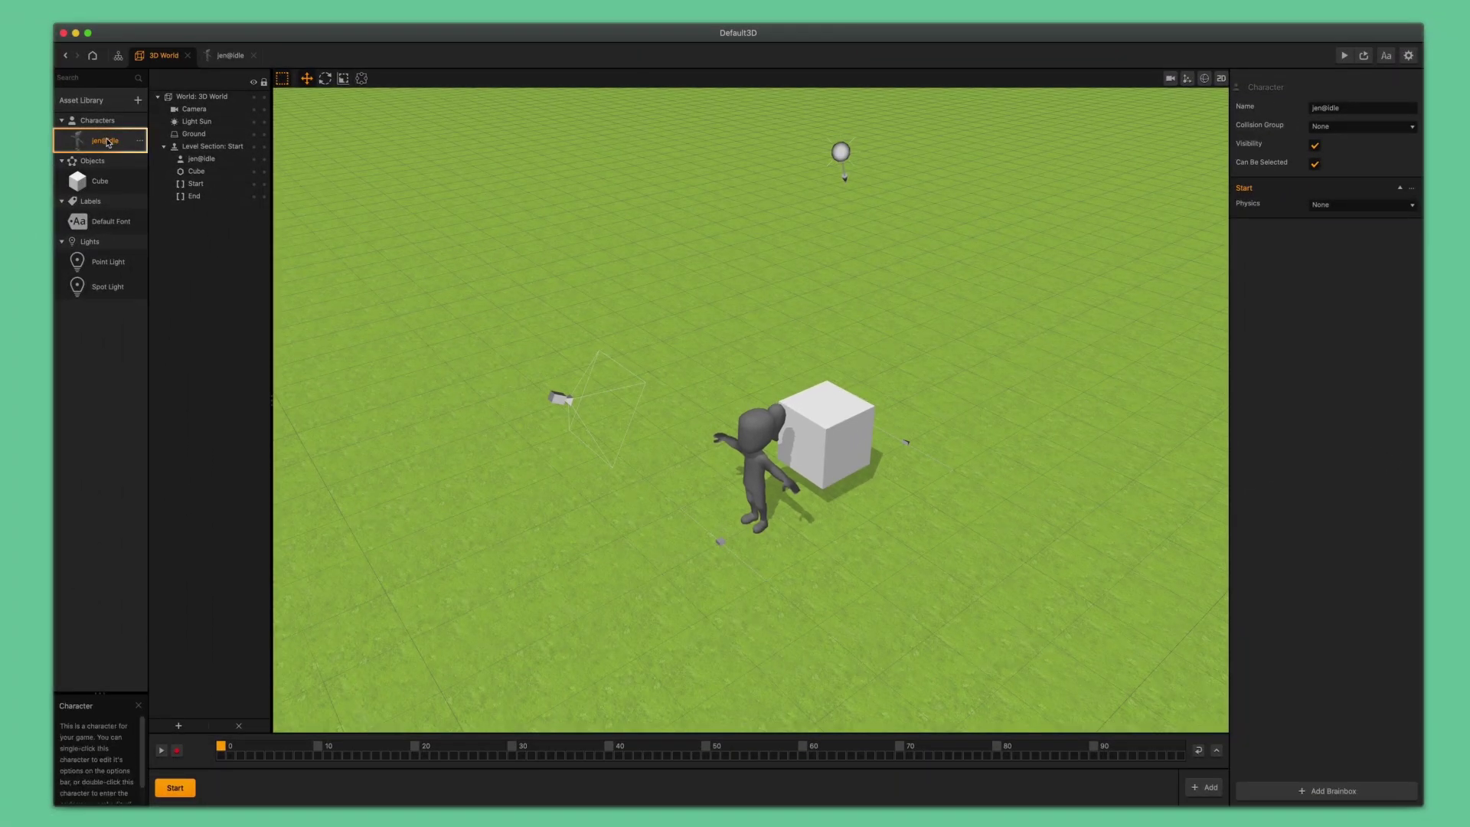
Open the jen@idle character's node map and separate the overlapping animation nodes, placing jen@idle above jen@jumppose.
{"action": "double_click", "coordinate": [107, 141]}
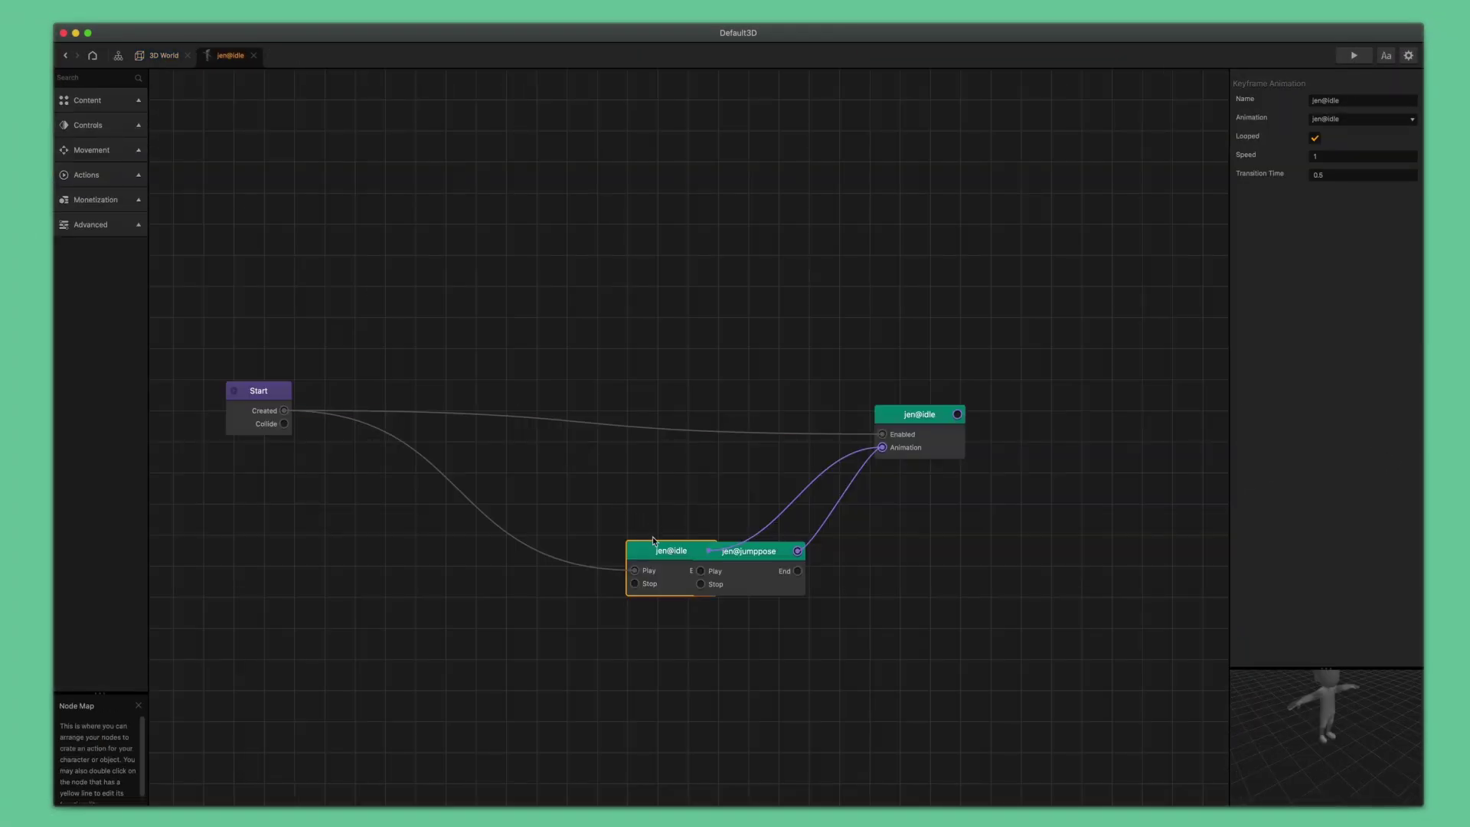
{"action": "left_click_drag", "start_coordinate": [660, 551], "coordinate": [721, 643]}
{"action": "left_click_drag", "start_coordinate": [705, 565], "coordinate": [705, 473]}
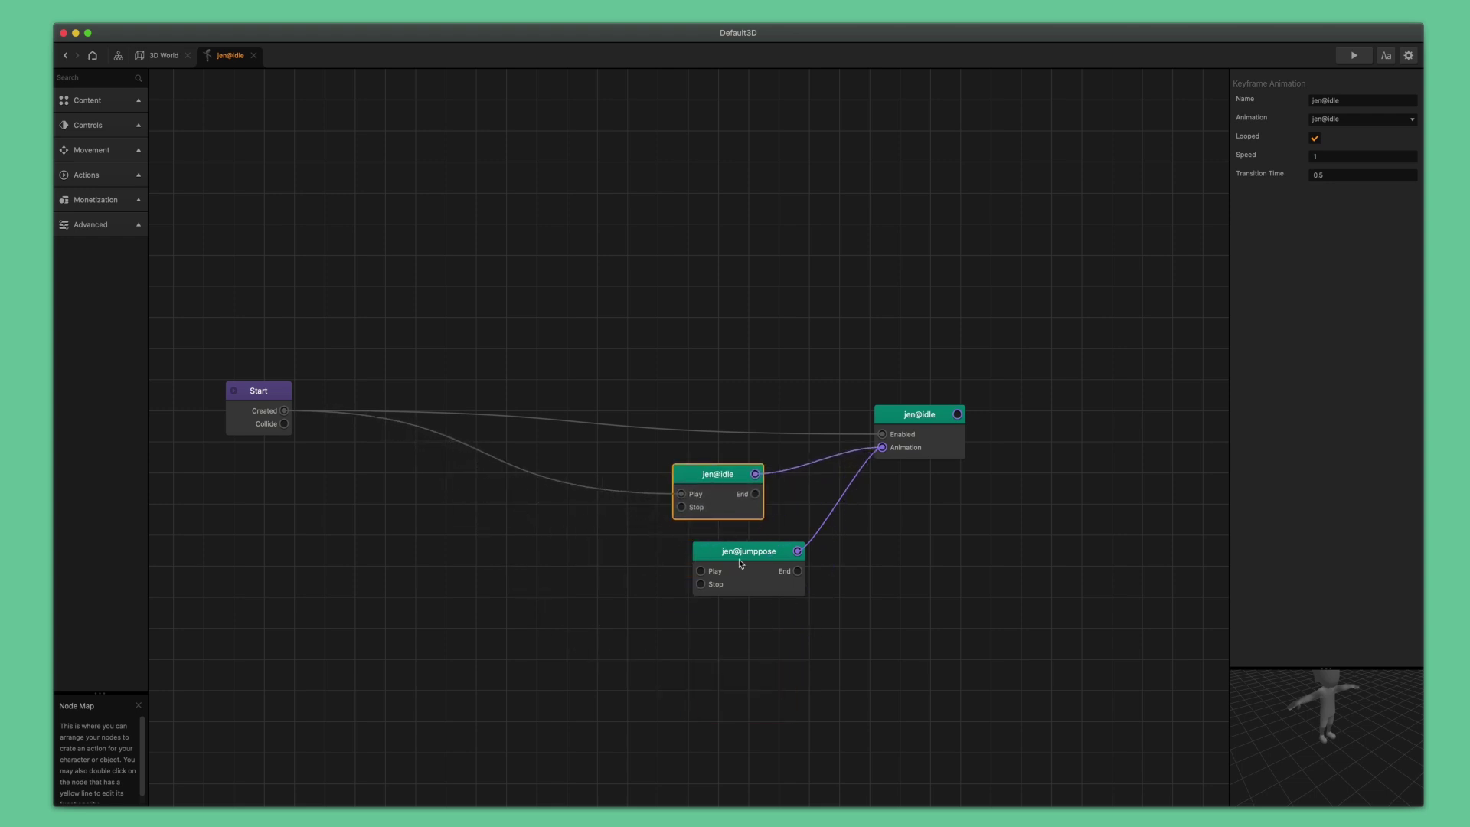
{"action": "left_click", "coordinate": [745, 558]}
{"action": "left_click_drag", "start_coordinate": [744, 558], "coordinate": [715, 582]}
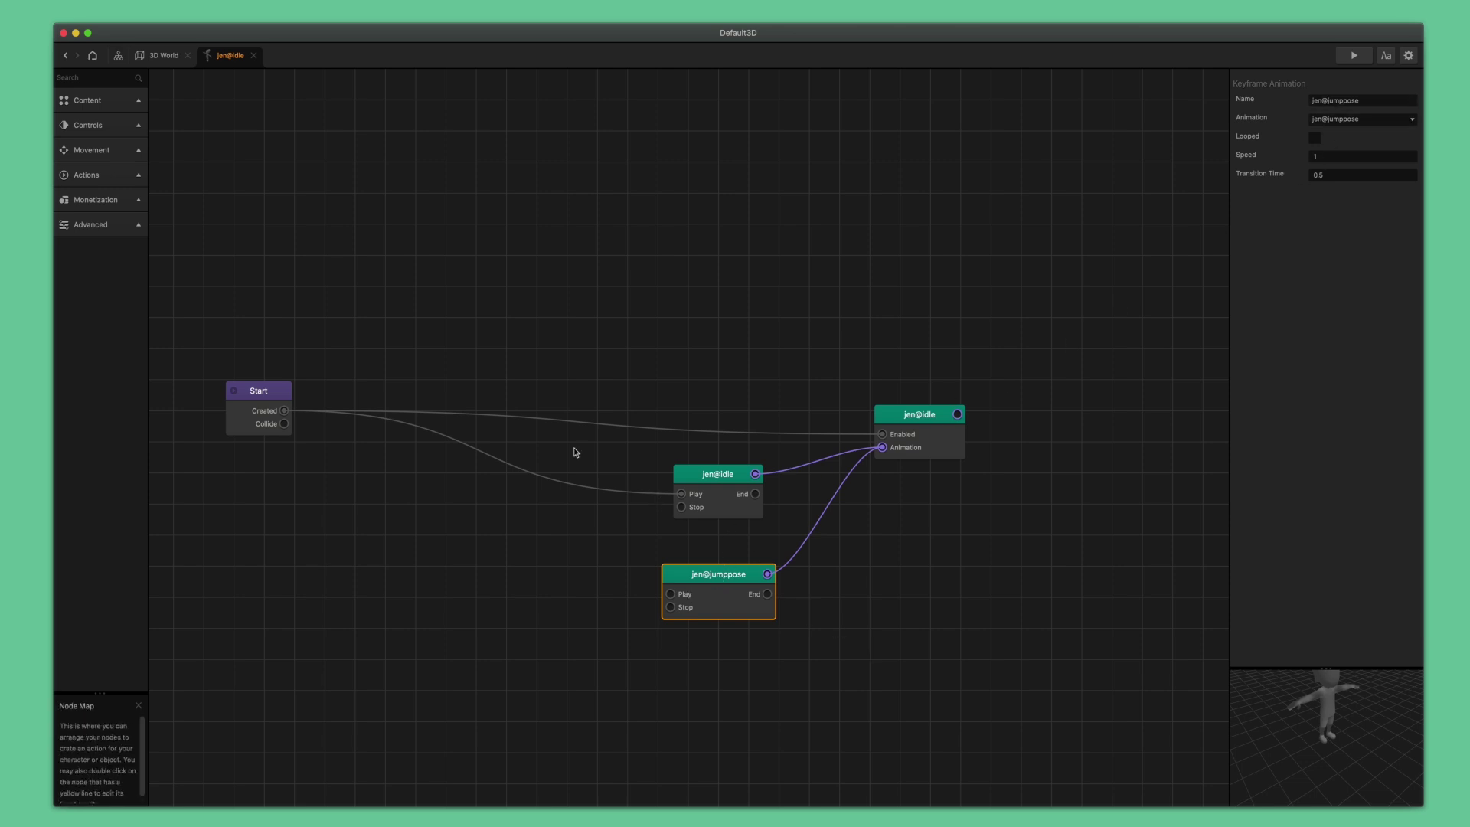
Add a Touch node beside the jen@jumppose node and connect Start's Created output to its Enabled input.
{"action": "left_click", "coordinate": [114, 126]}
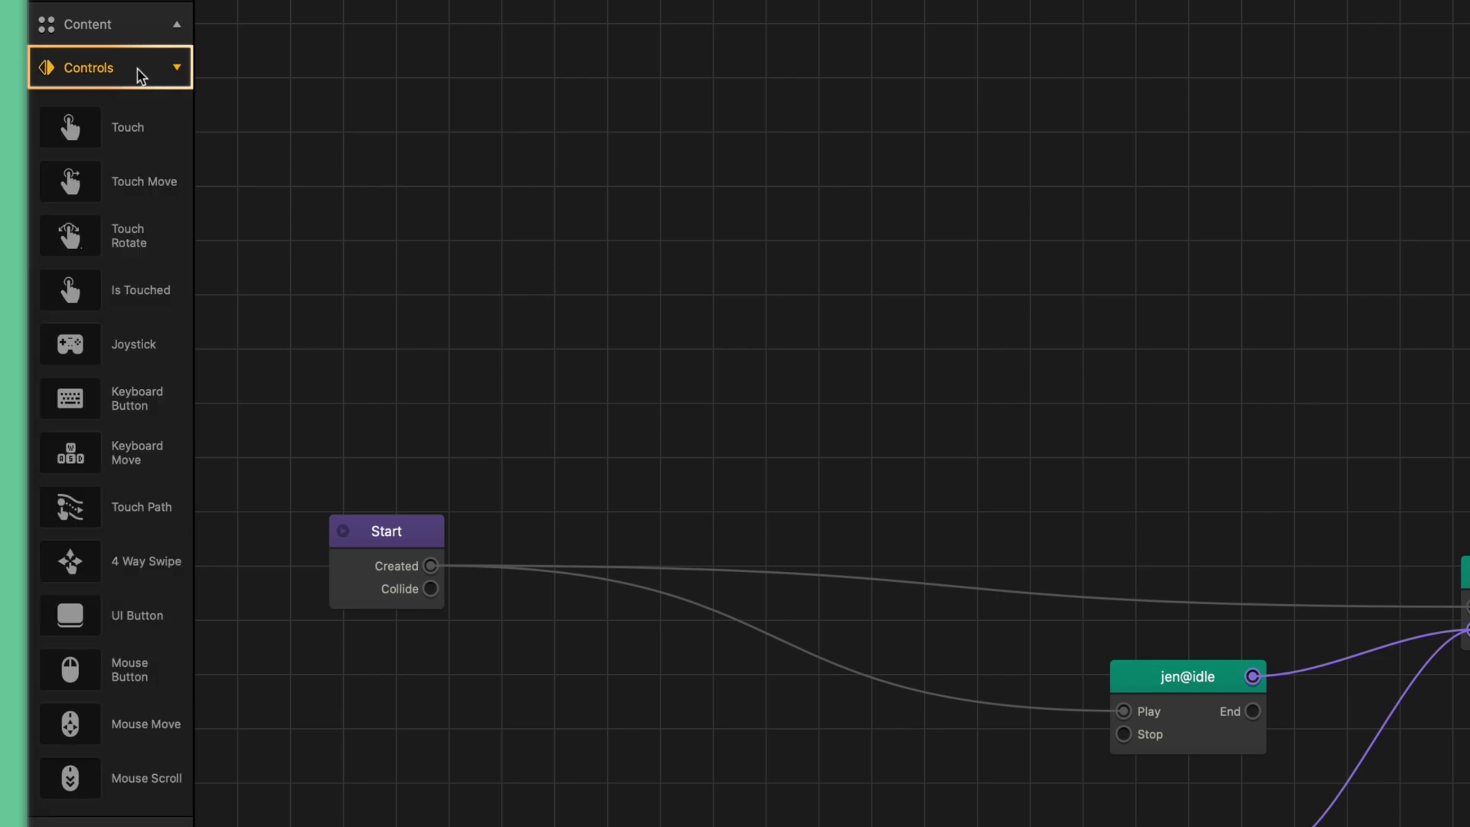
{"action": "left_click_drag", "start_coordinate": [143, 134], "coordinate": [698, 826]}
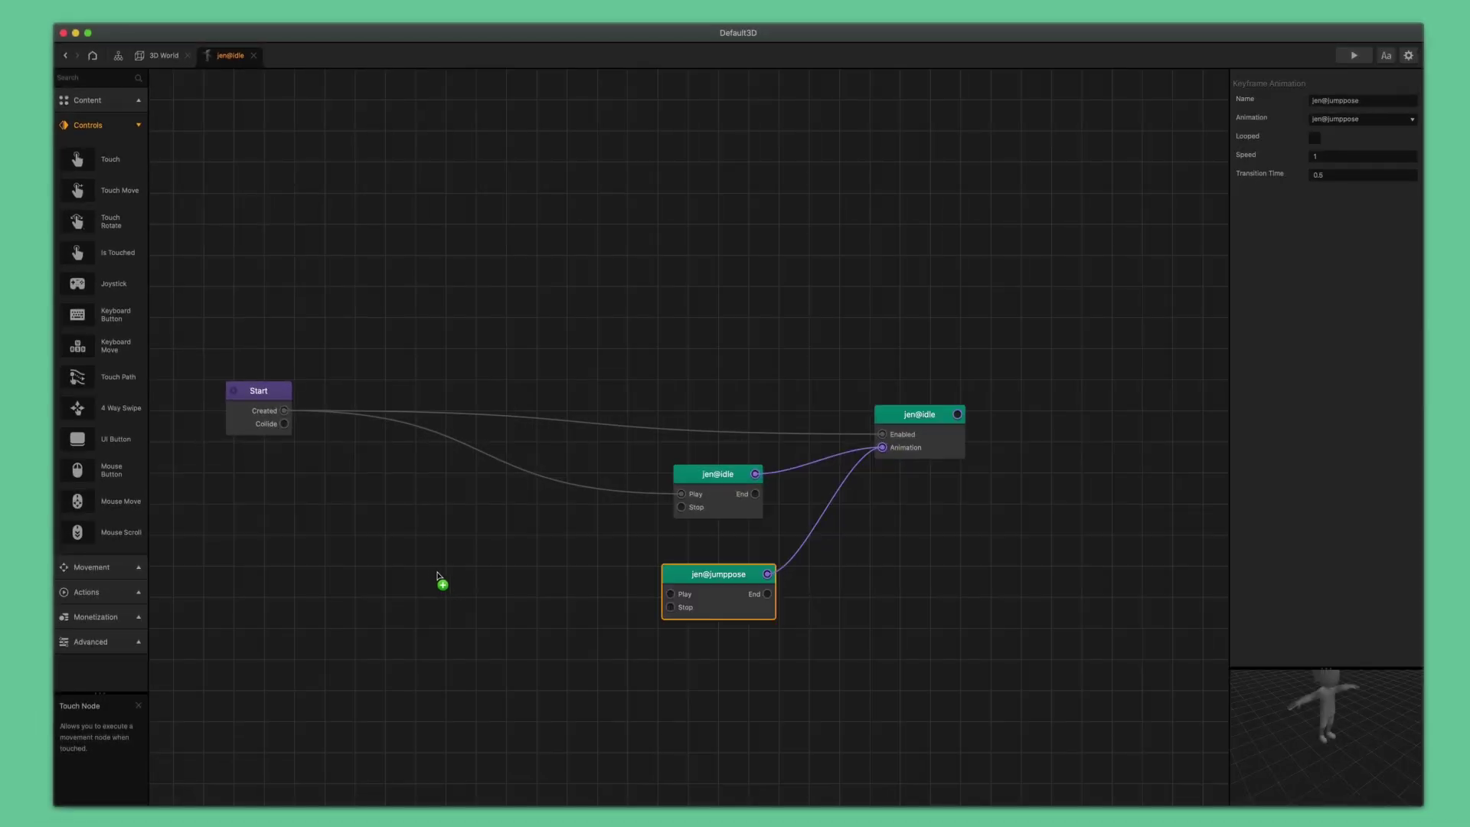
{"action": "left_click_drag", "start_coordinate": [437, 576], "coordinate": [430, 579]}
{"action": "left_click", "coordinate": [128, 124]}
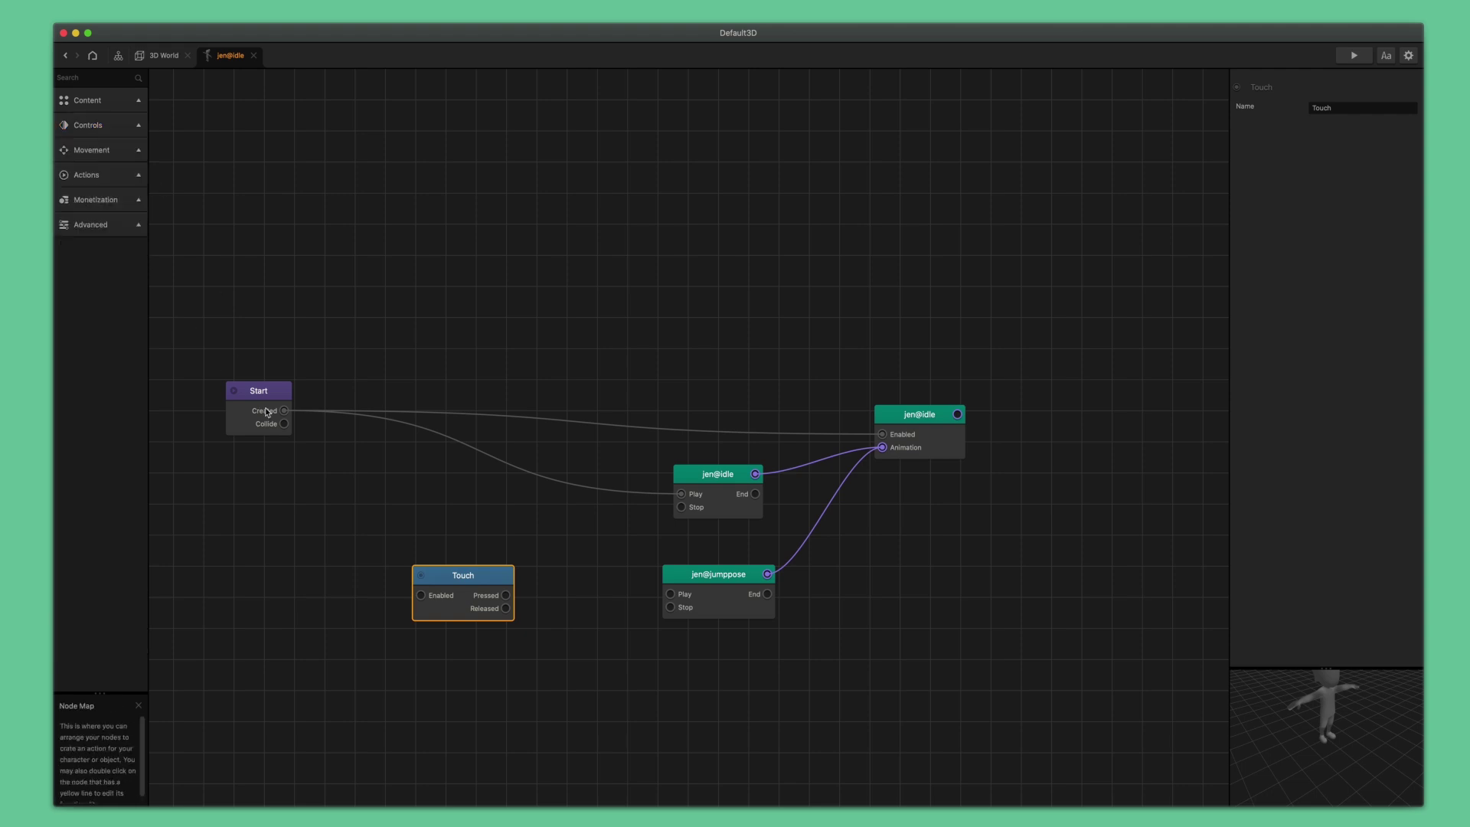
{"action": "left_click_drag", "start_coordinate": [284, 411], "coordinate": [421, 596]}
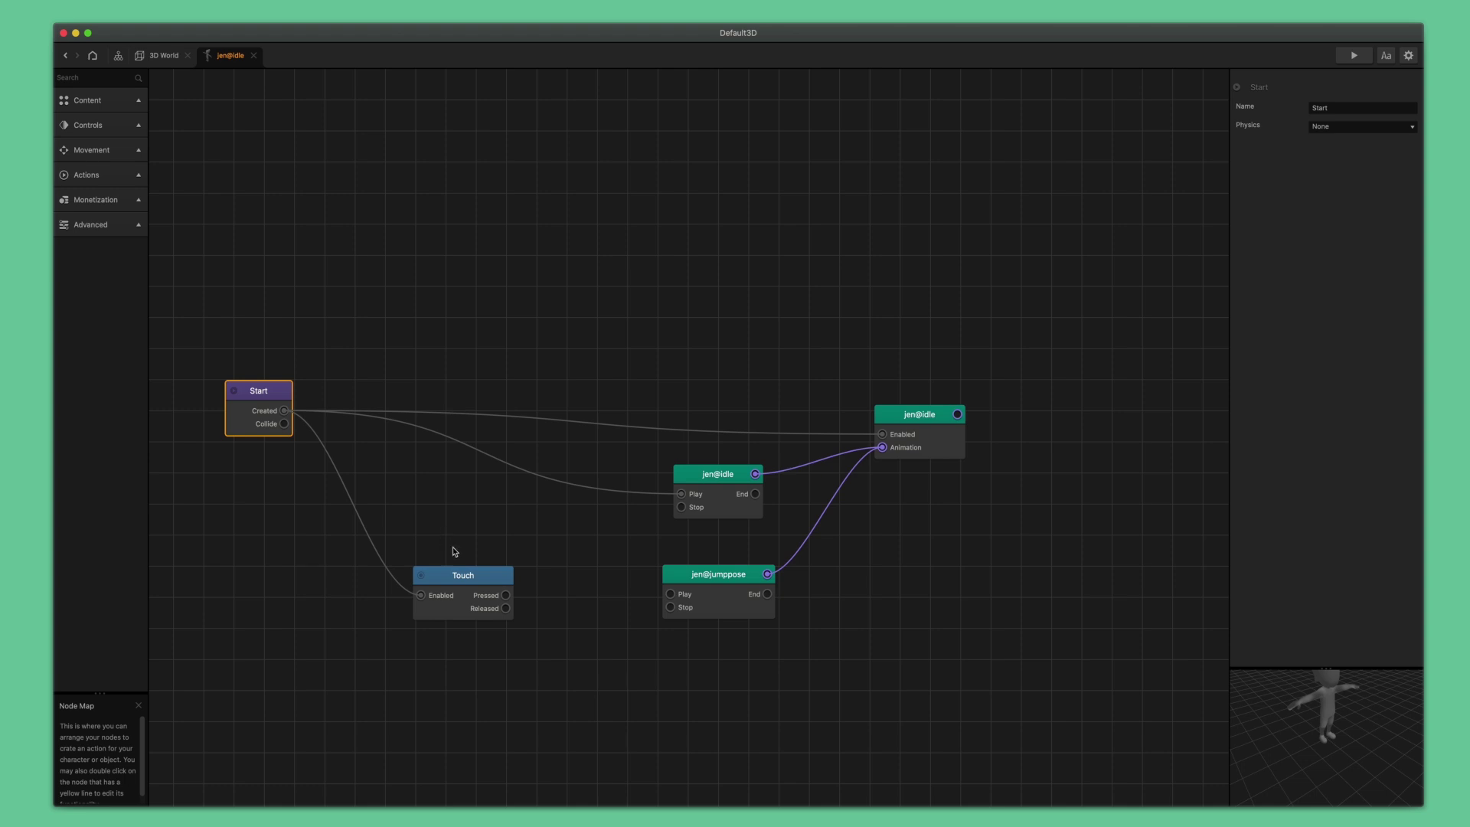
Add a Jump movement node above the jen@idle keyframe animation node.
{"action": "left_click", "coordinate": [120, 151]}
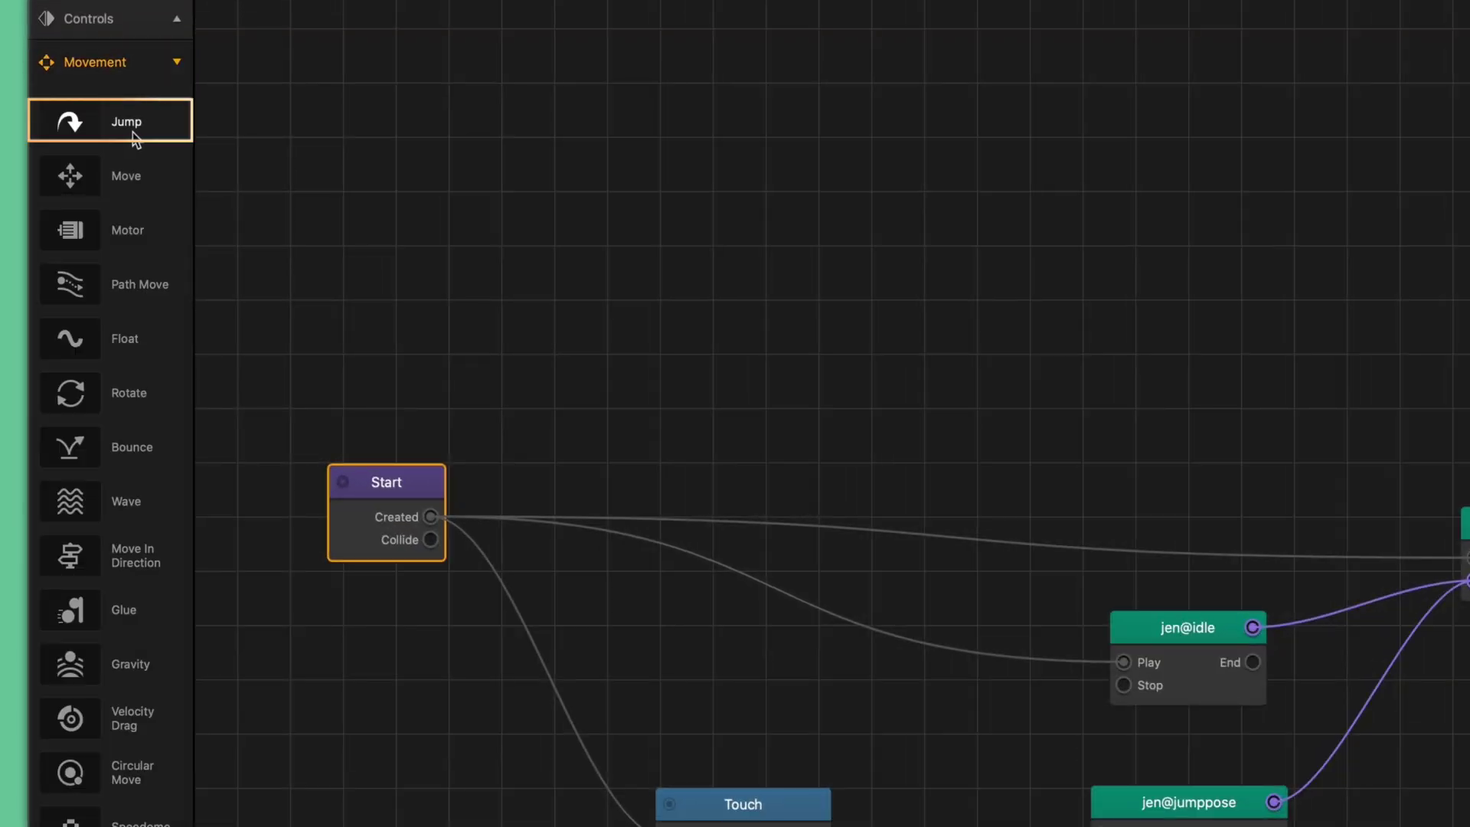
{"action": "left_click_drag", "start_coordinate": [134, 138], "coordinate": [1185, 424]}
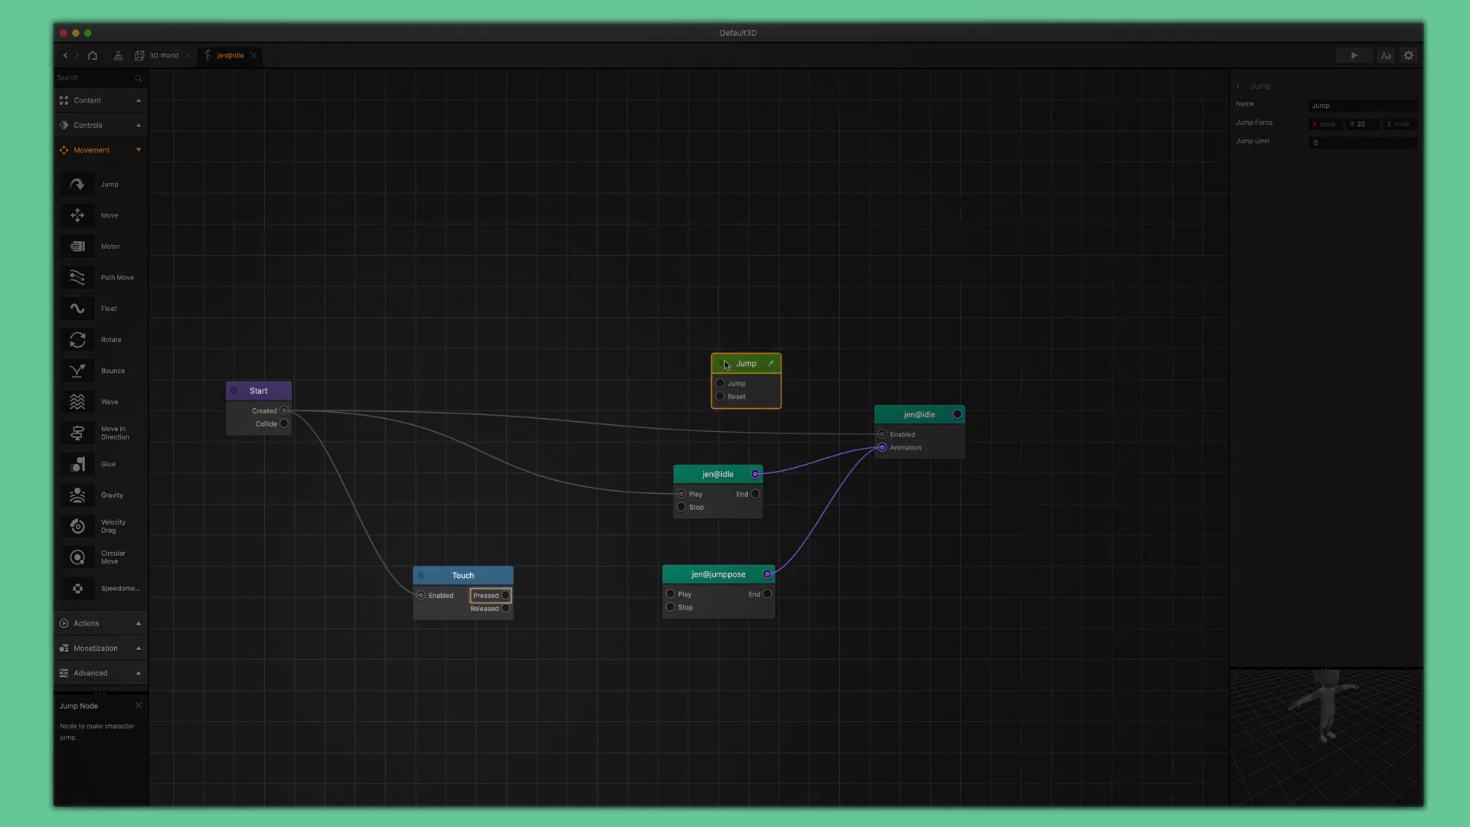
{"action": "left_click_drag", "start_coordinate": [717, 358], "coordinate": [686, 358]}
{"action": "left_click", "coordinate": [95, 149]}
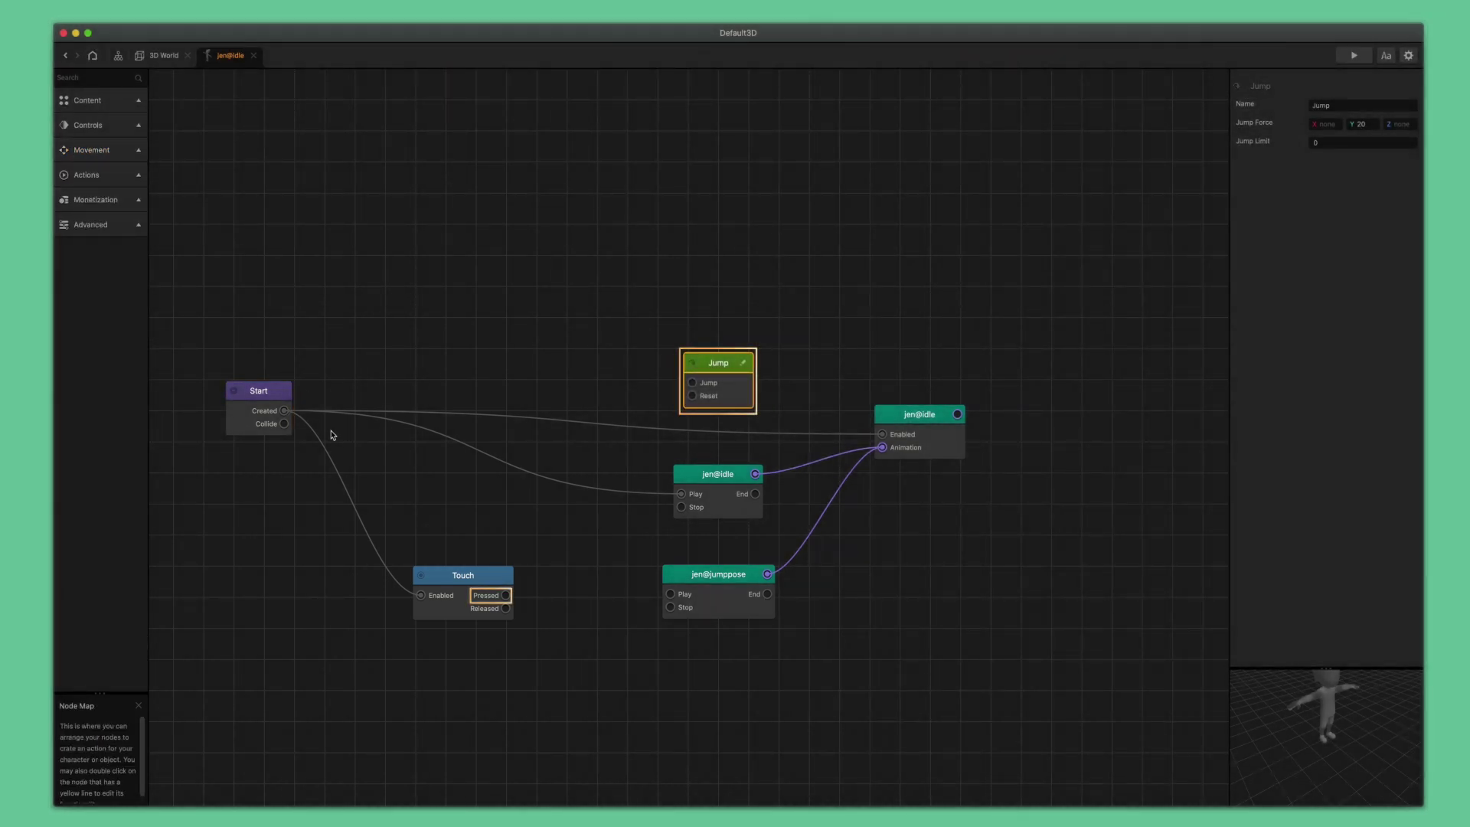
Connect the Touch node's Pressed output to Jump on the Jump node, Stop on jen@idle and Play on jen@jumppose.
{"action": "left_click_drag", "start_coordinate": [505, 595], "coordinate": [692, 382]}
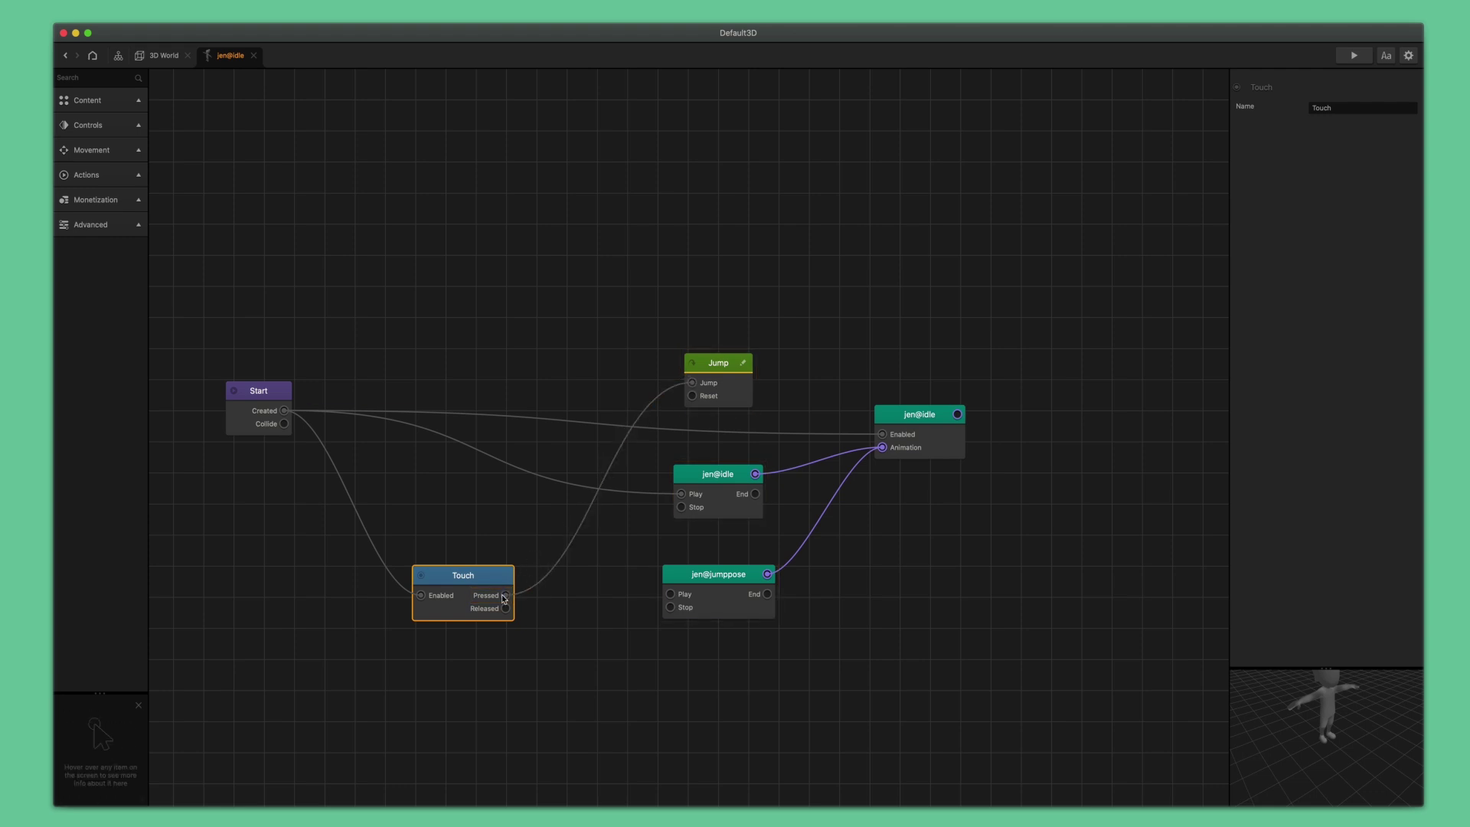
{"action": "left_click_drag", "start_coordinate": [660, 505], "coordinate": [680, 507]}
{"action": "left_click_drag", "start_coordinate": [631, 606], "coordinate": [671, 594]}
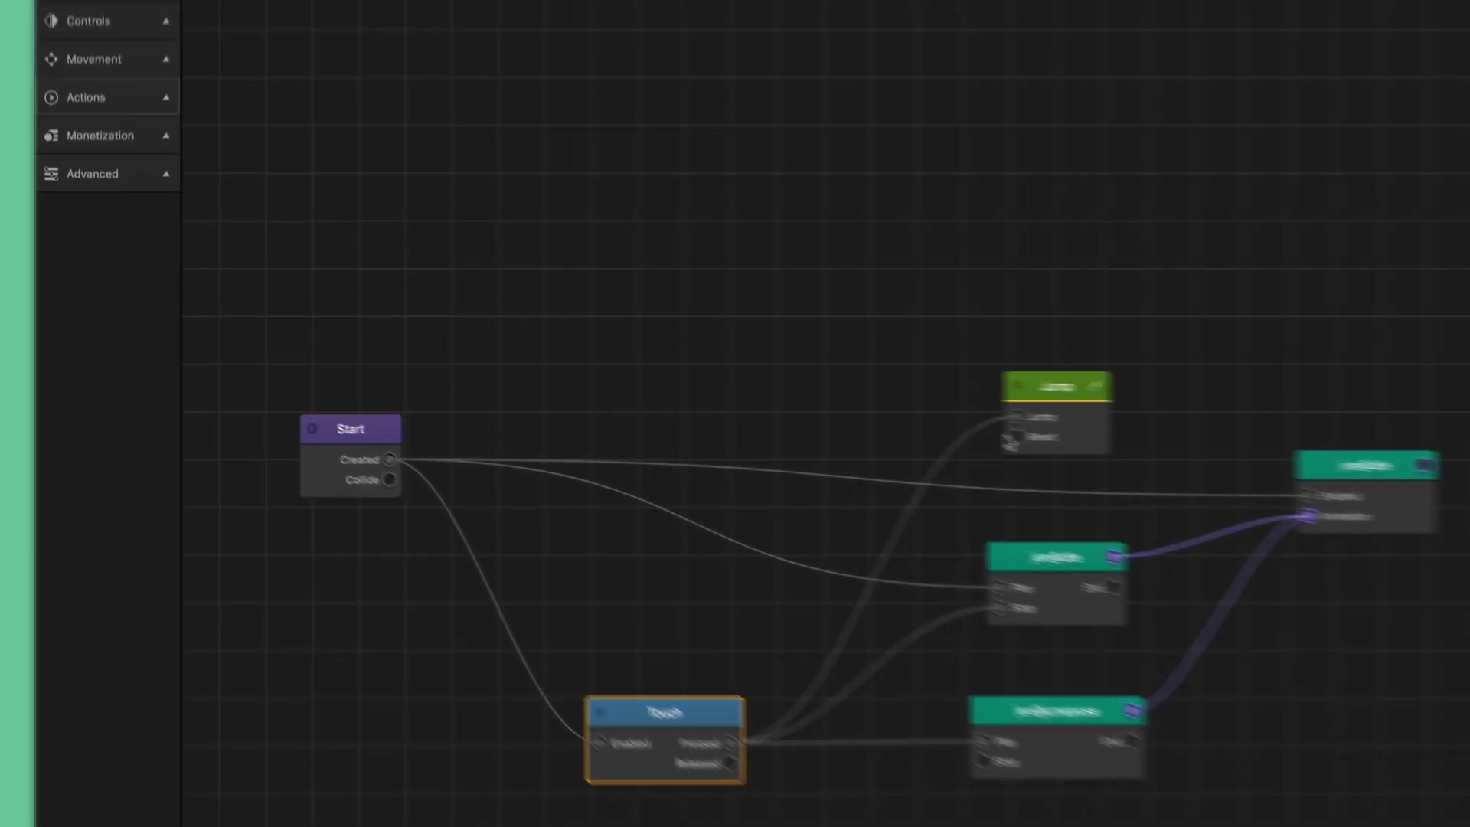
Add an If Collide node, enable it from Start's Created output and connect its Collide output to jen@idle's Play input.
{"action": "left_click", "coordinate": [137, 97]}
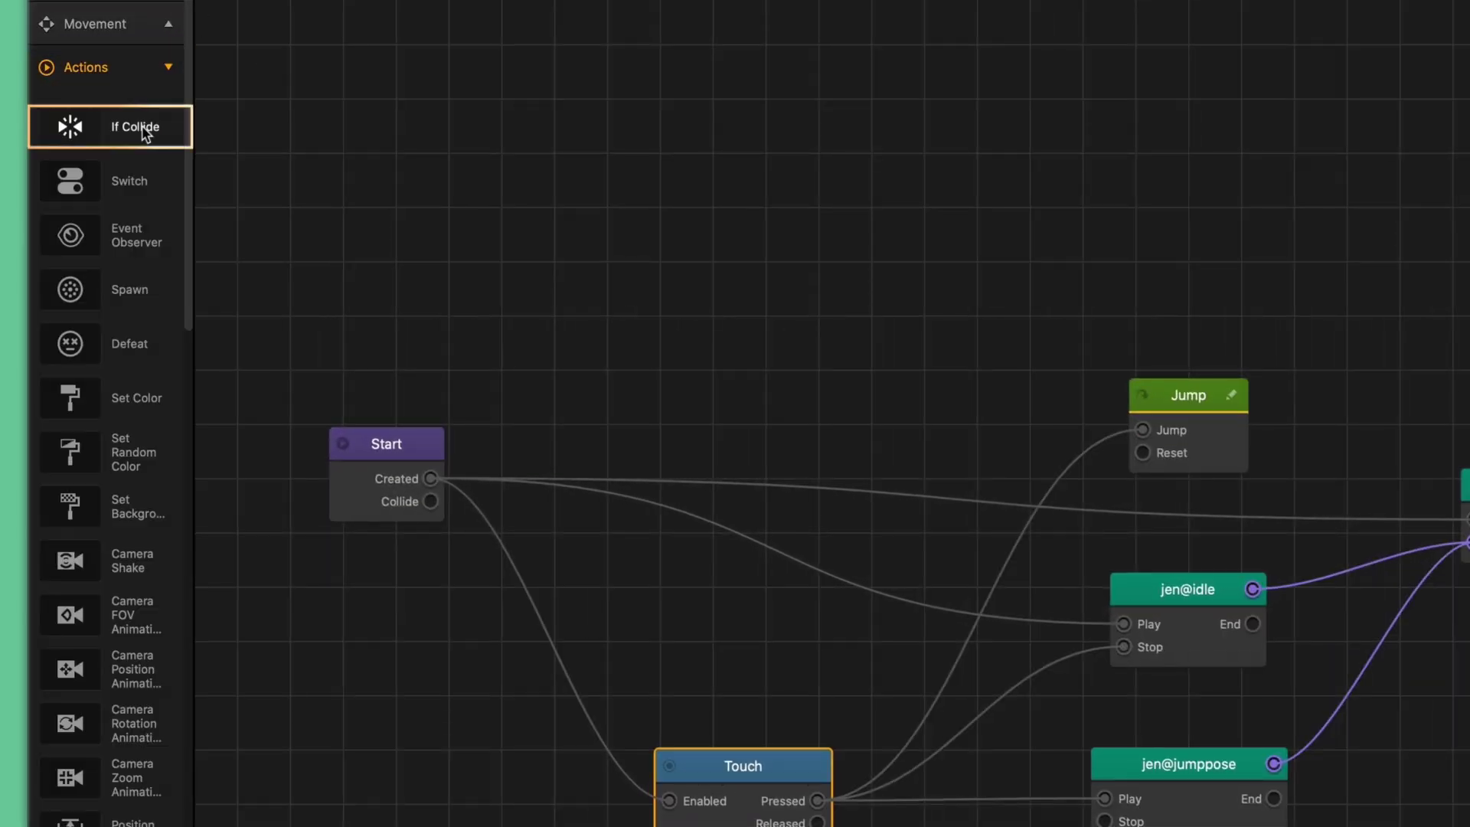
{"action": "left_click_drag", "start_coordinate": [145, 130], "coordinate": [735, 307]}
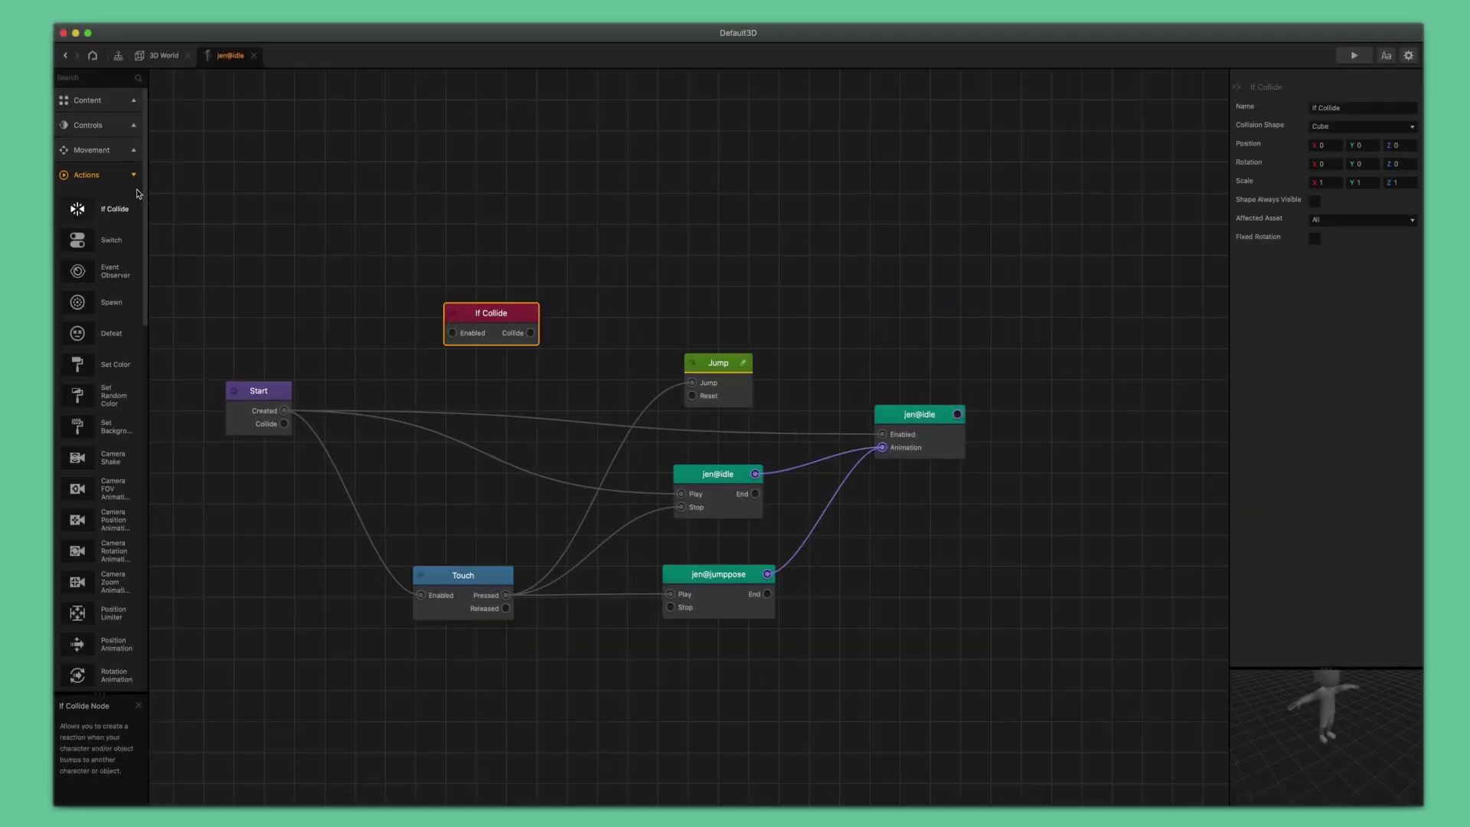
{"action": "left_click", "coordinate": [134, 175]}
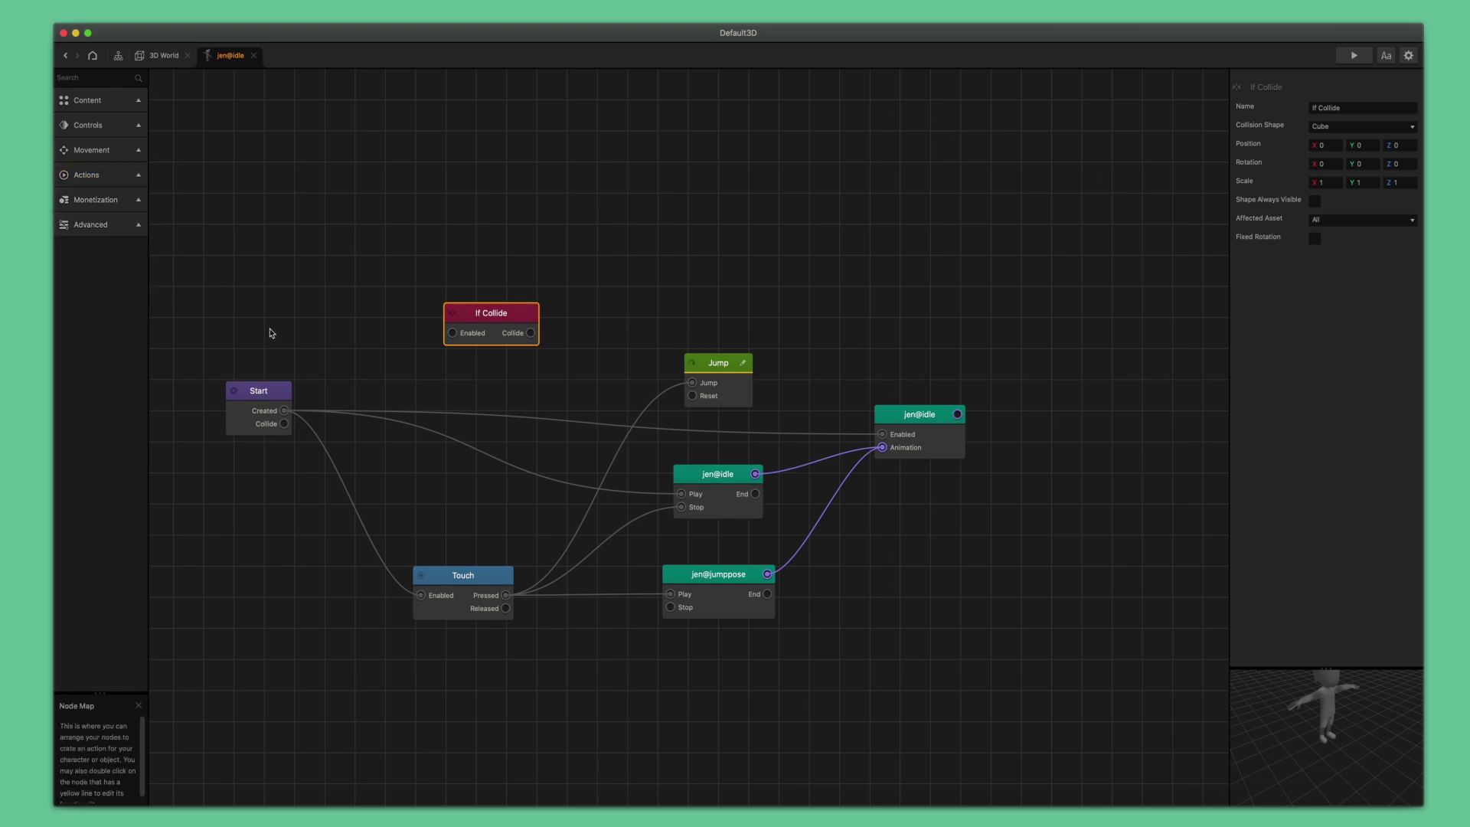
{"action": "left_click_drag", "start_coordinate": [284, 413], "coordinate": [456, 338]}
{"action": "left_click", "coordinate": [487, 325]}
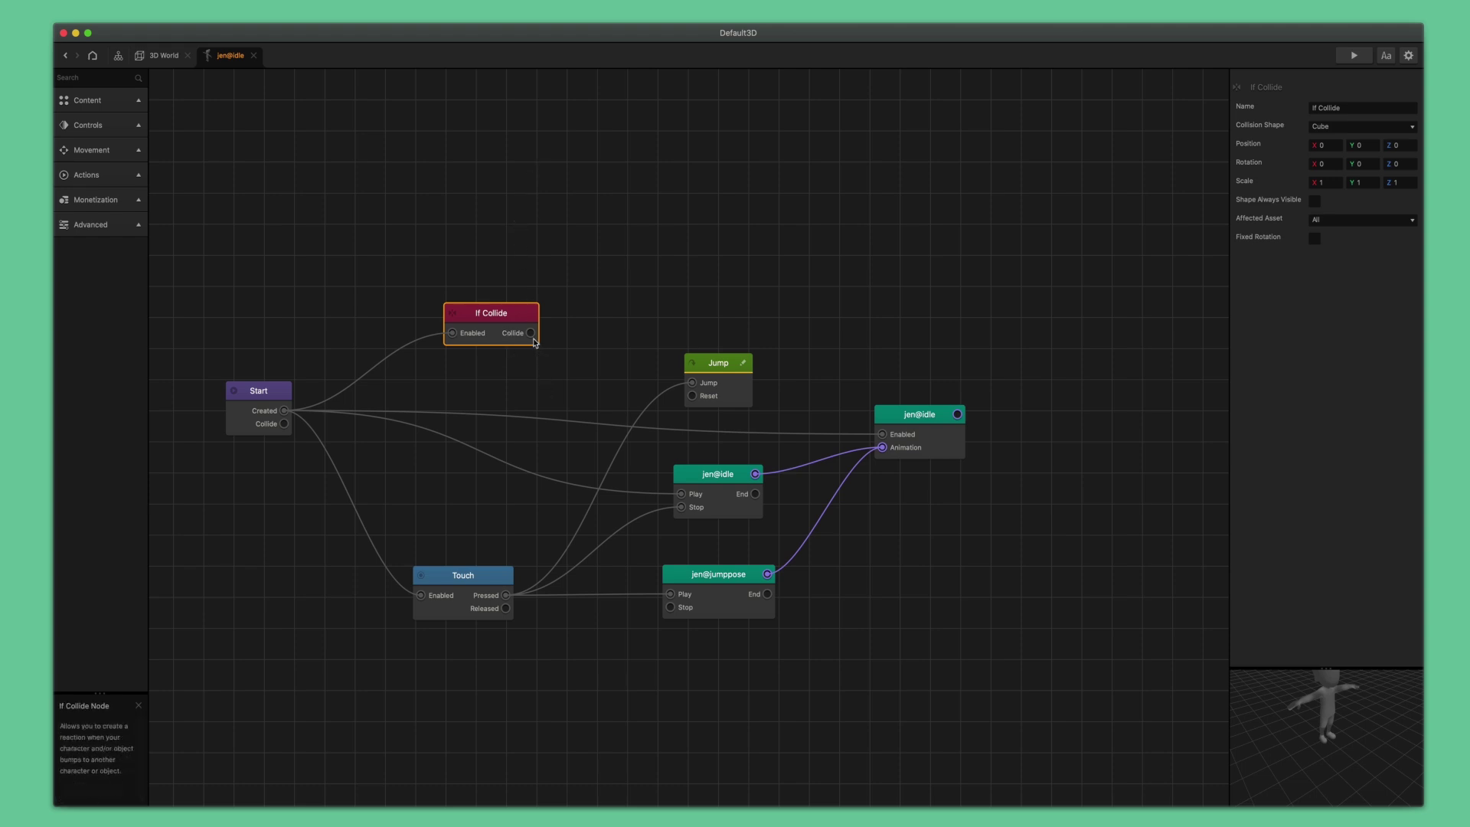
{"action": "left_click_drag", "start_coordinate": [532, 335], "coordinate": [682, 498]}
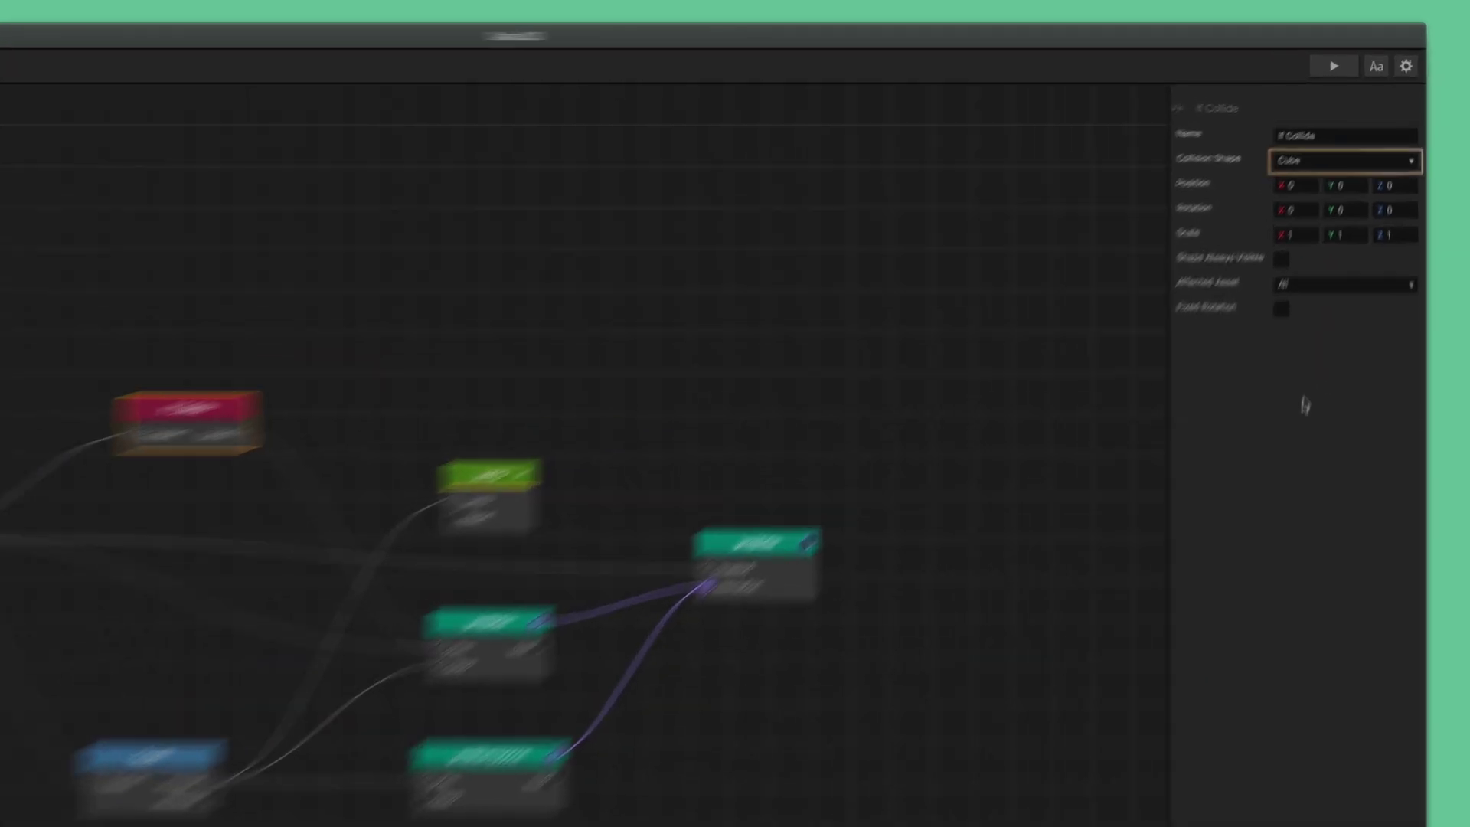
Set the If Collide node's collision shape to Hull and assign characterMedium as its collision mesh.
{"action": "left_click", "coordinate": [1338, 221]}
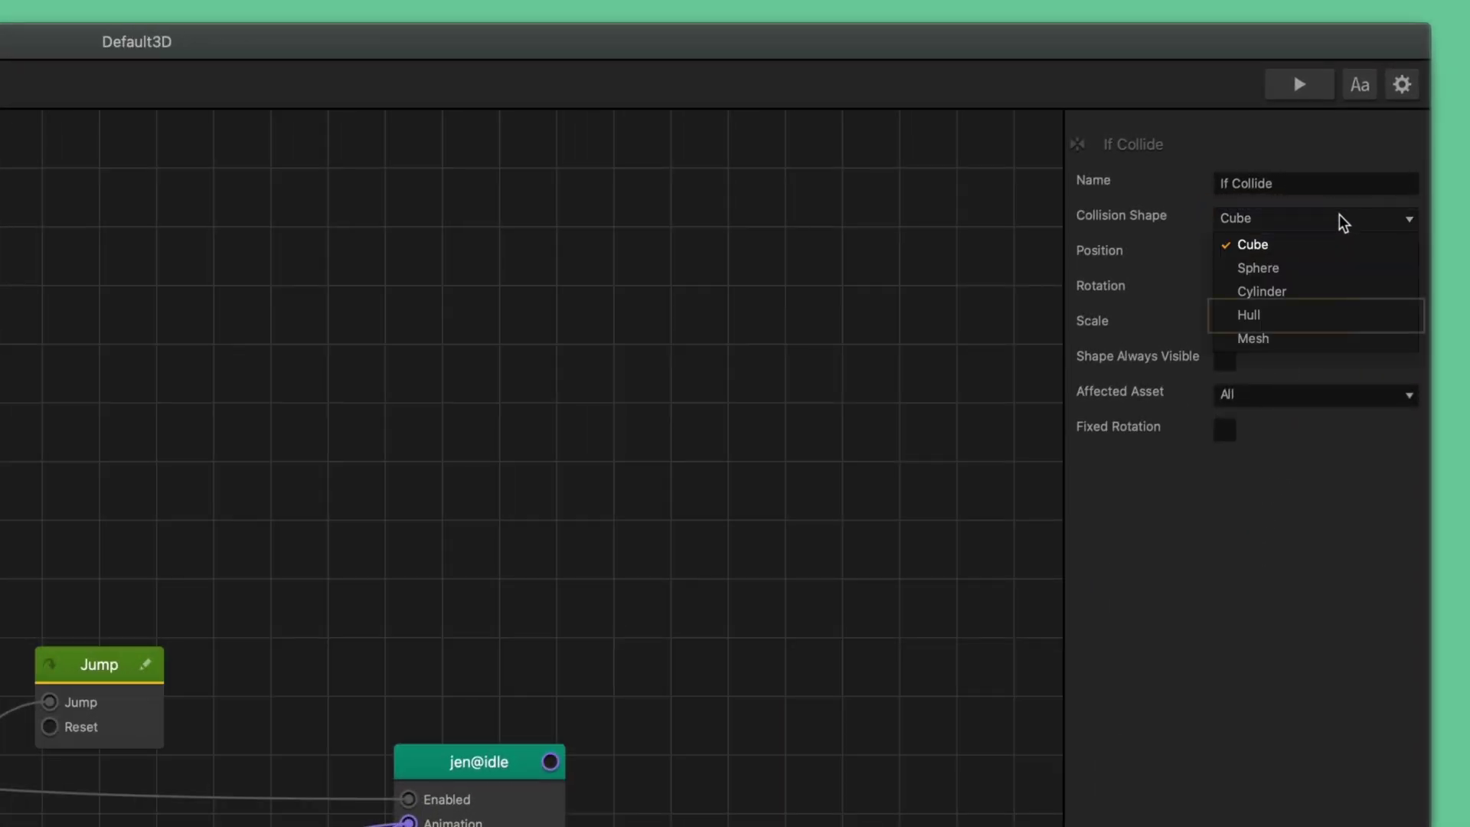
{"action": "left_click", "coordinate": [1303, 312]}
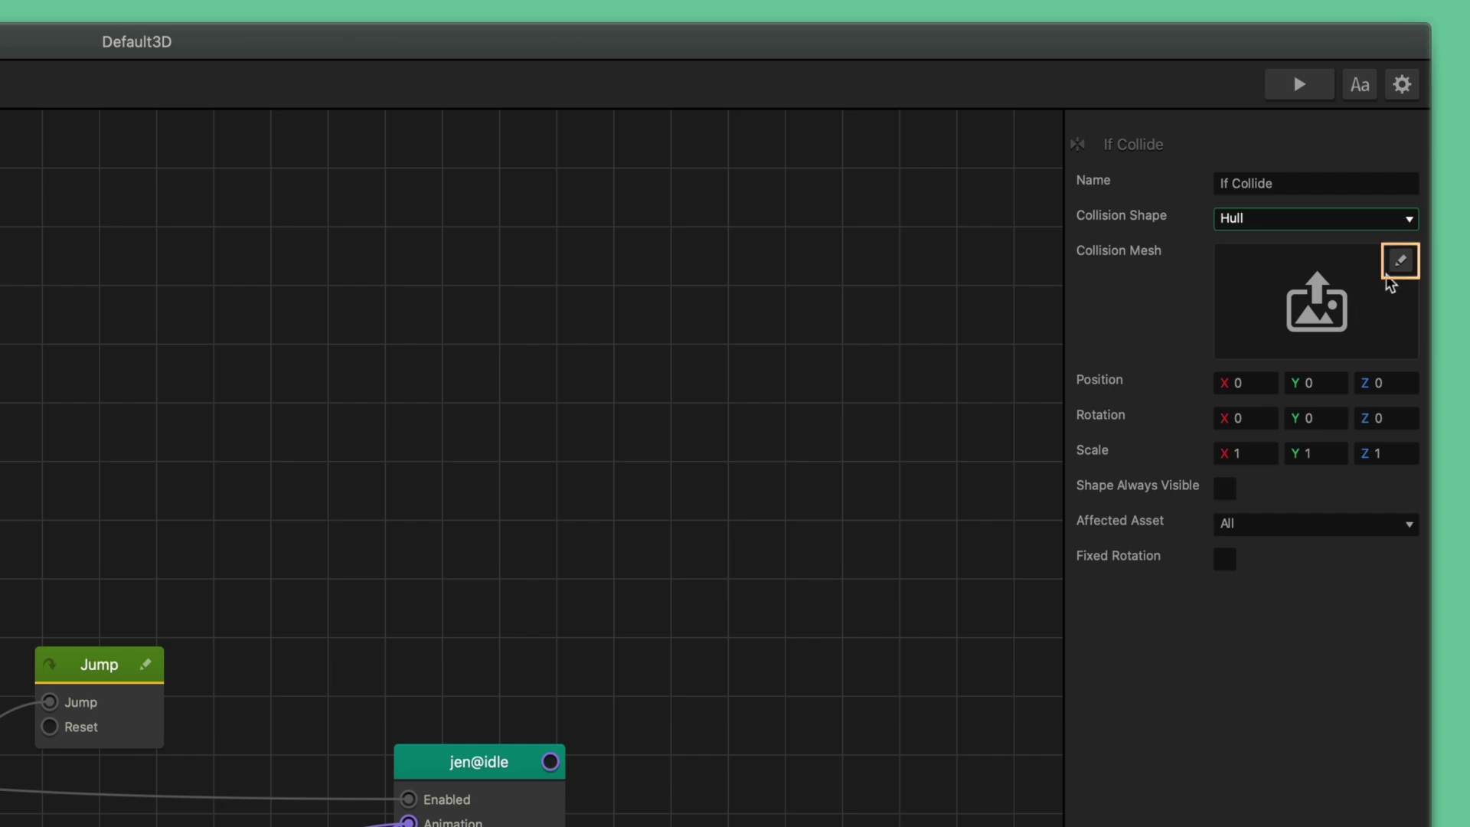
{"action": "left_click", "coordinate": [1400, 261]}
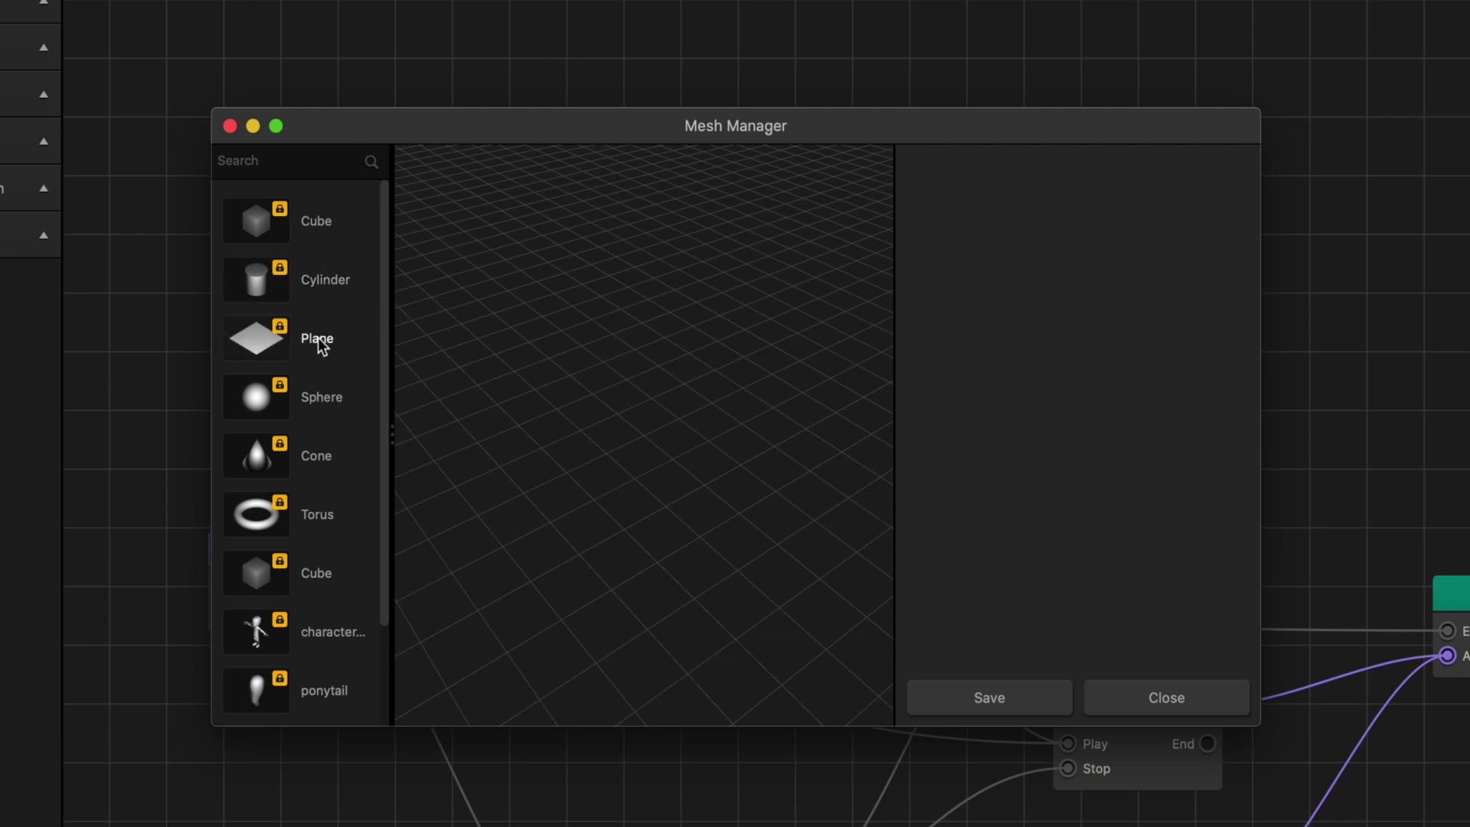
{"action": "left_click", "coordinate": [342, 631]}
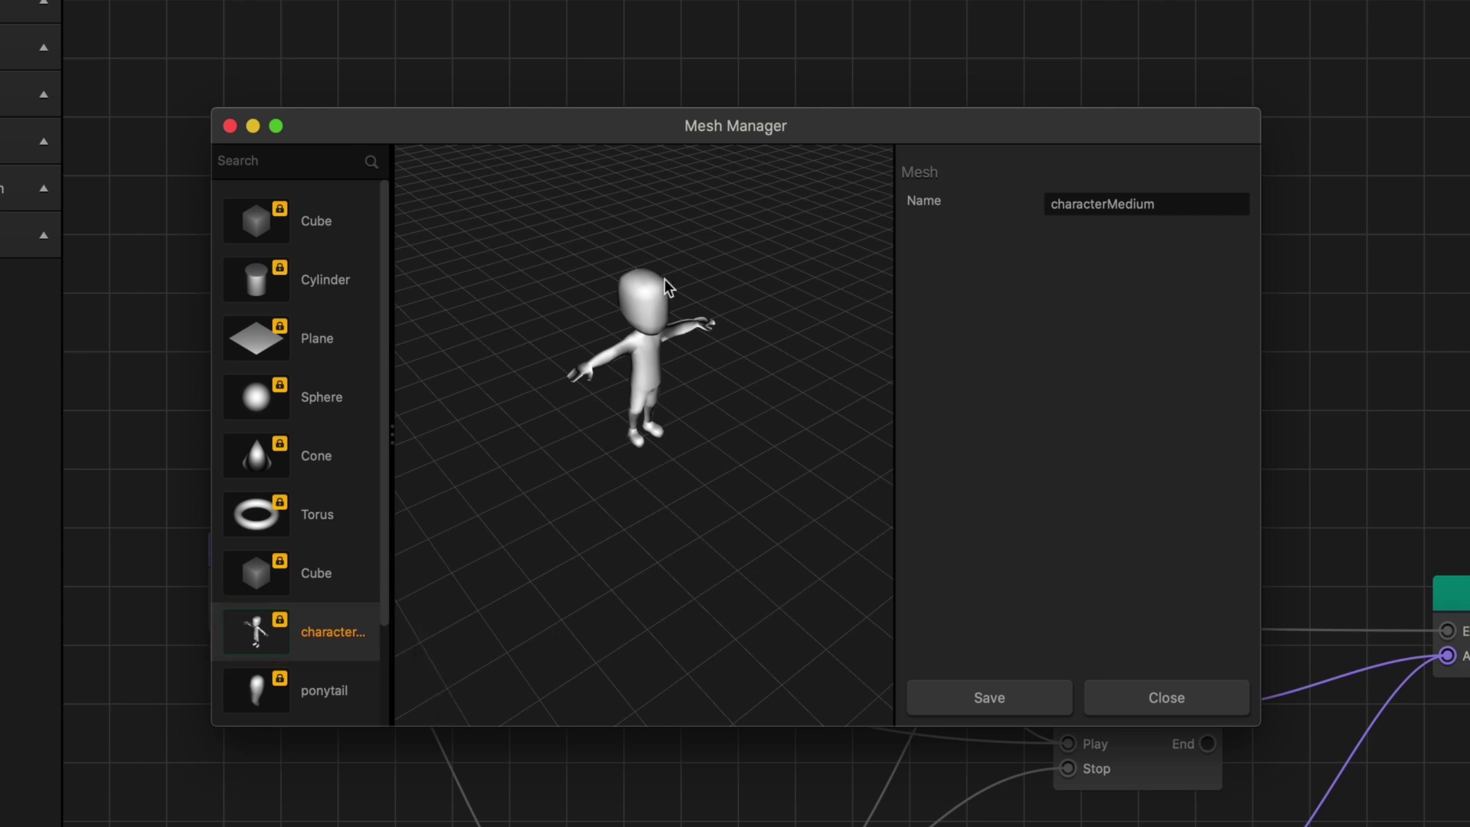
{"action": "left_click", "coordinate": [948, 696]}
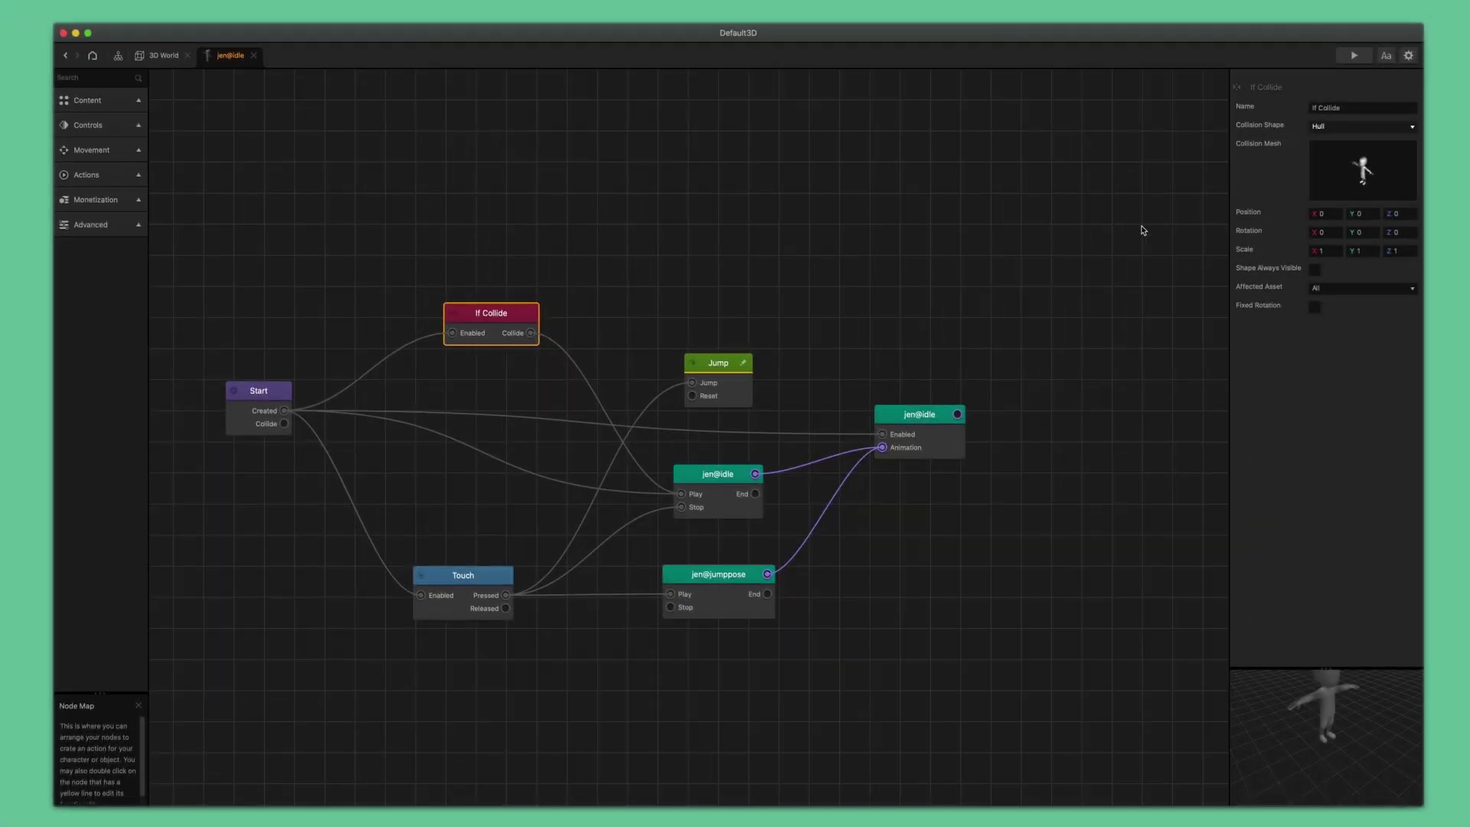
Set the Jump node's Y jump force to 7.
{"action": "left_click", "coordinate": [712, 385]}
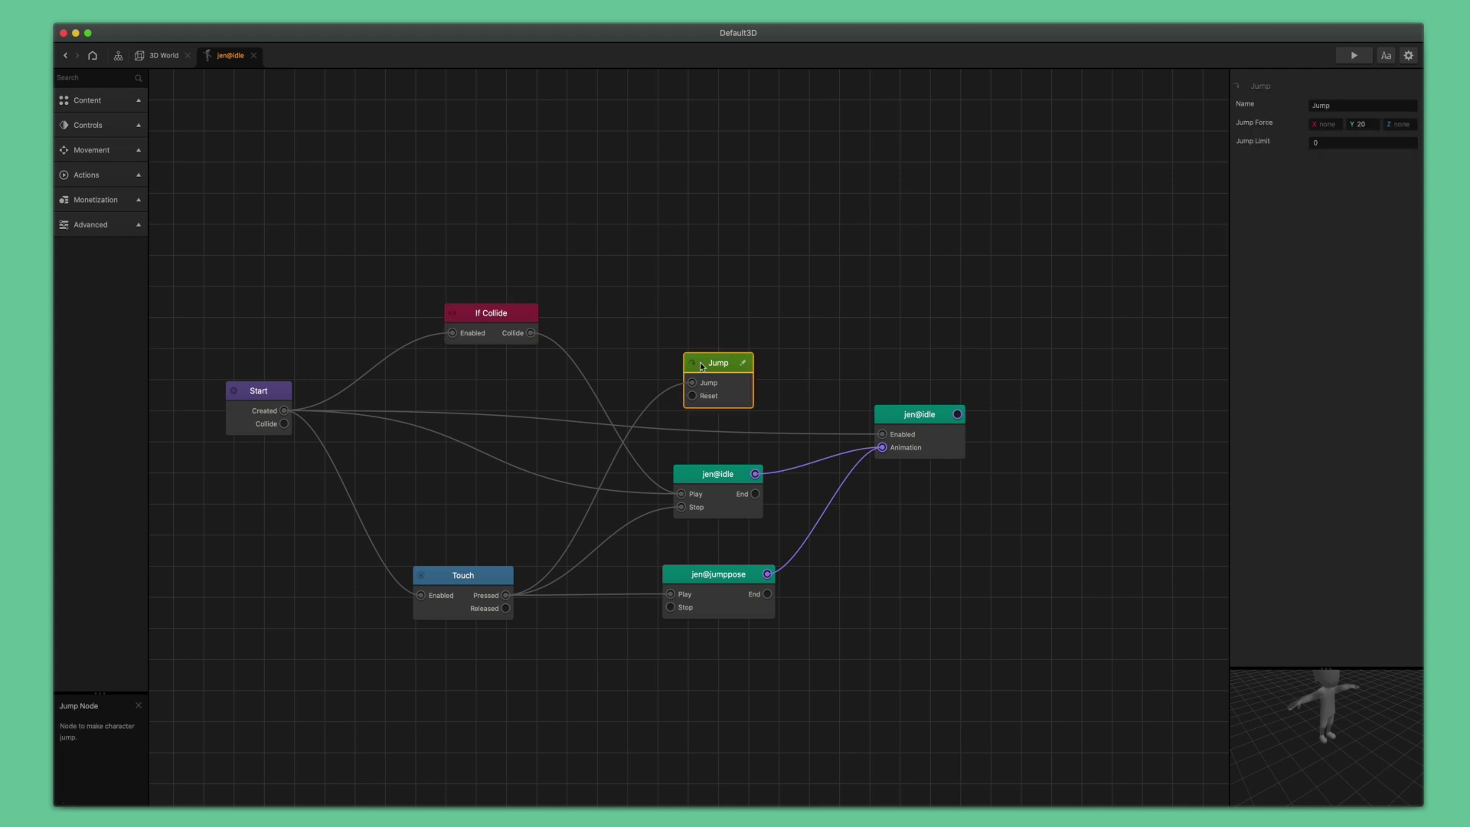
{"action": "left_click", "coordinate": [1365, 124]}
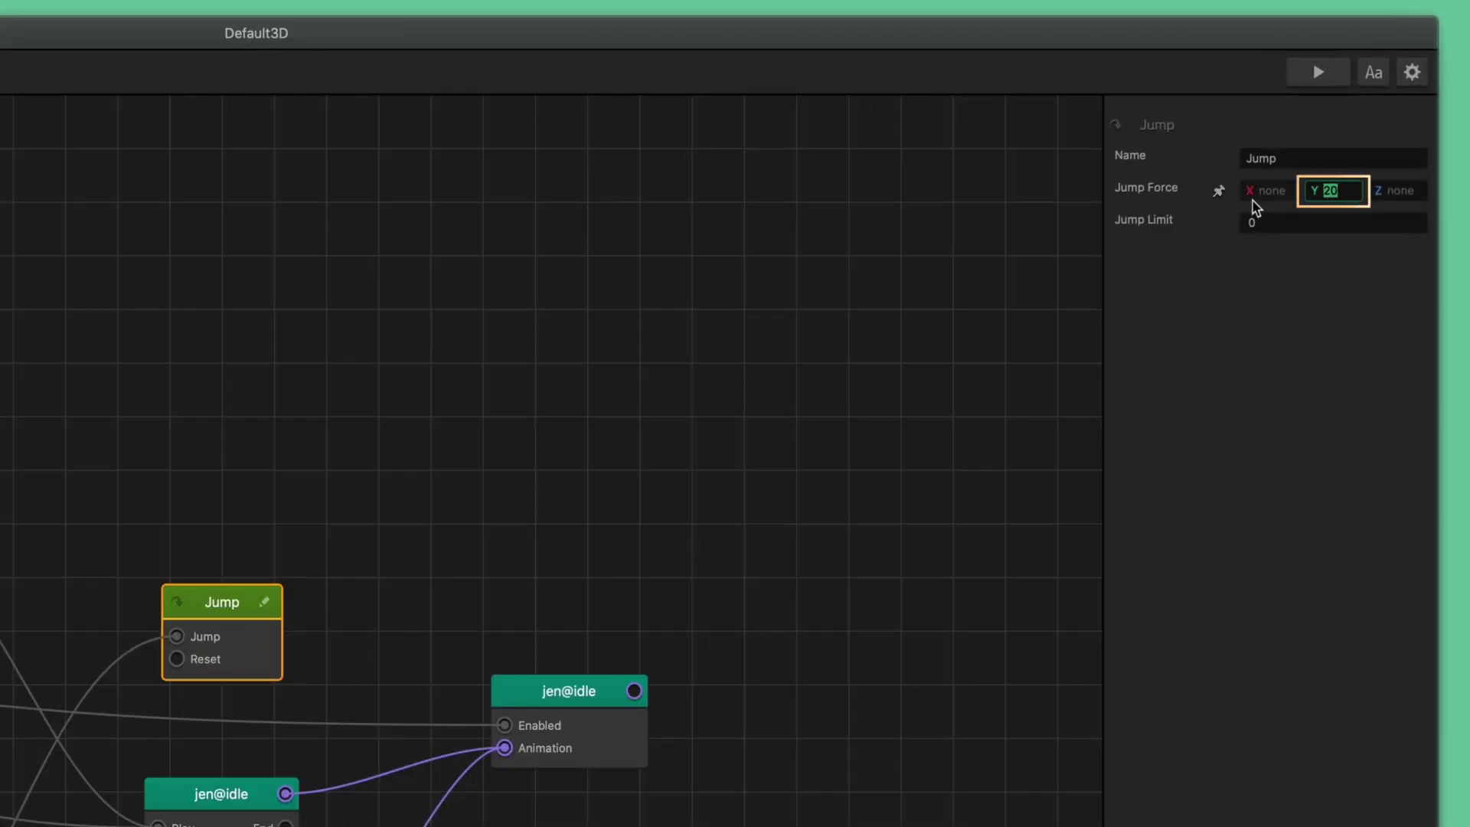
{"action": "type", "text": "7"}
{"action": "key", "text": "Return"}
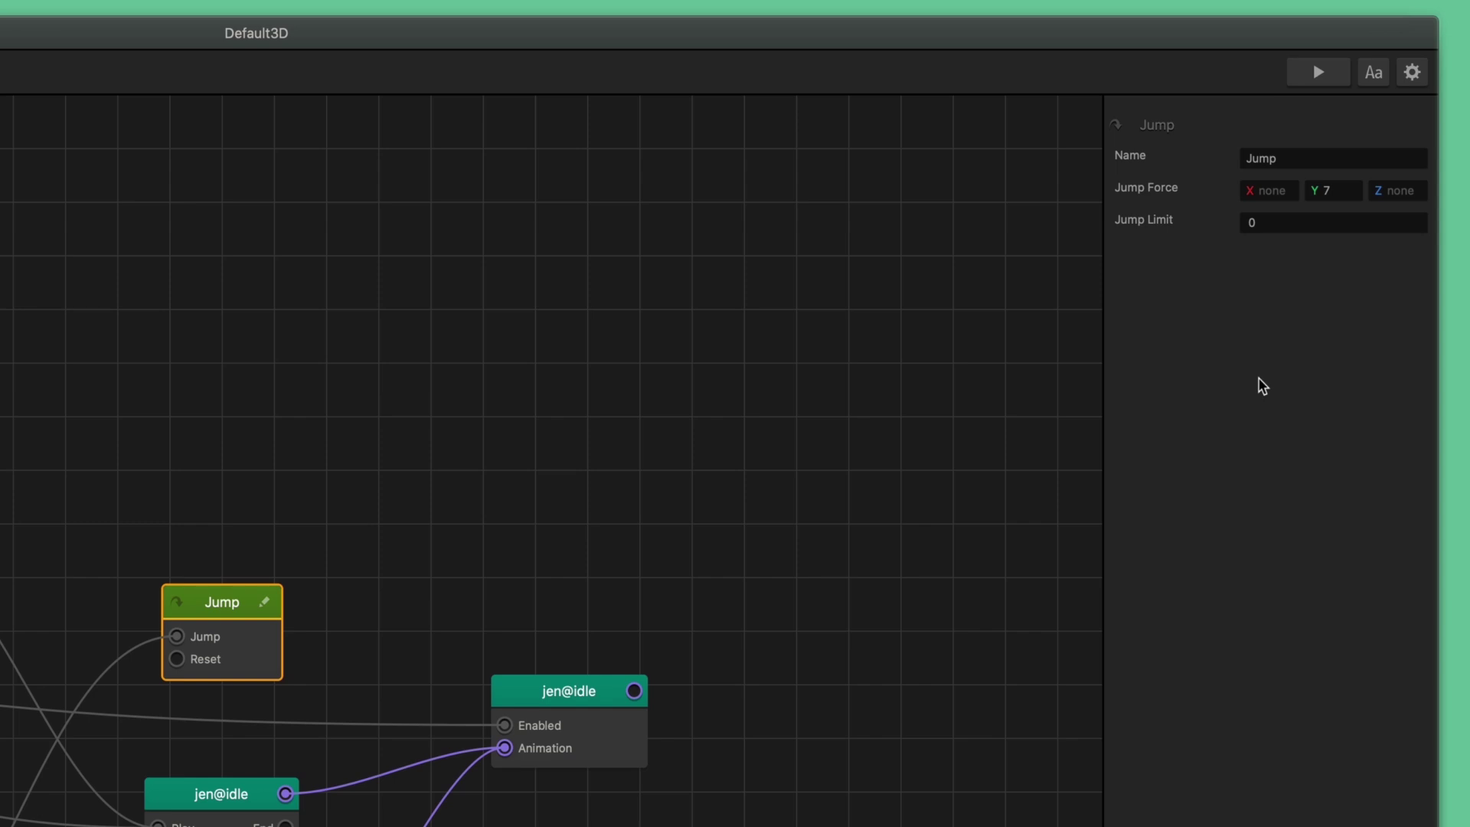
Preview the game and make the character jump several times to check the jump pose and idle animations.
{"action": "left_click", "coordinate": [1321, 71]}
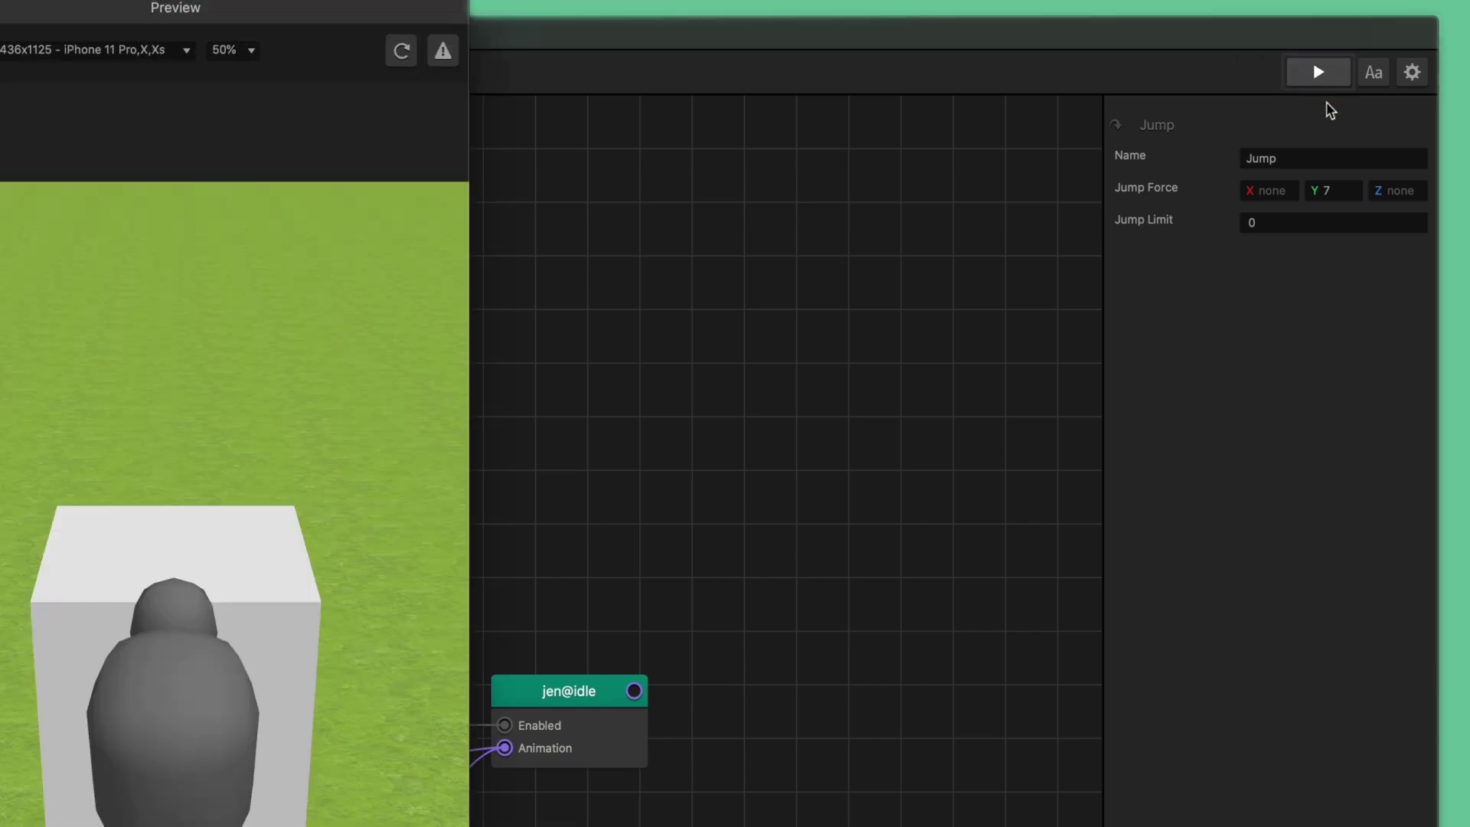
{"action": "left_click", "coordinate": [748, 637]}
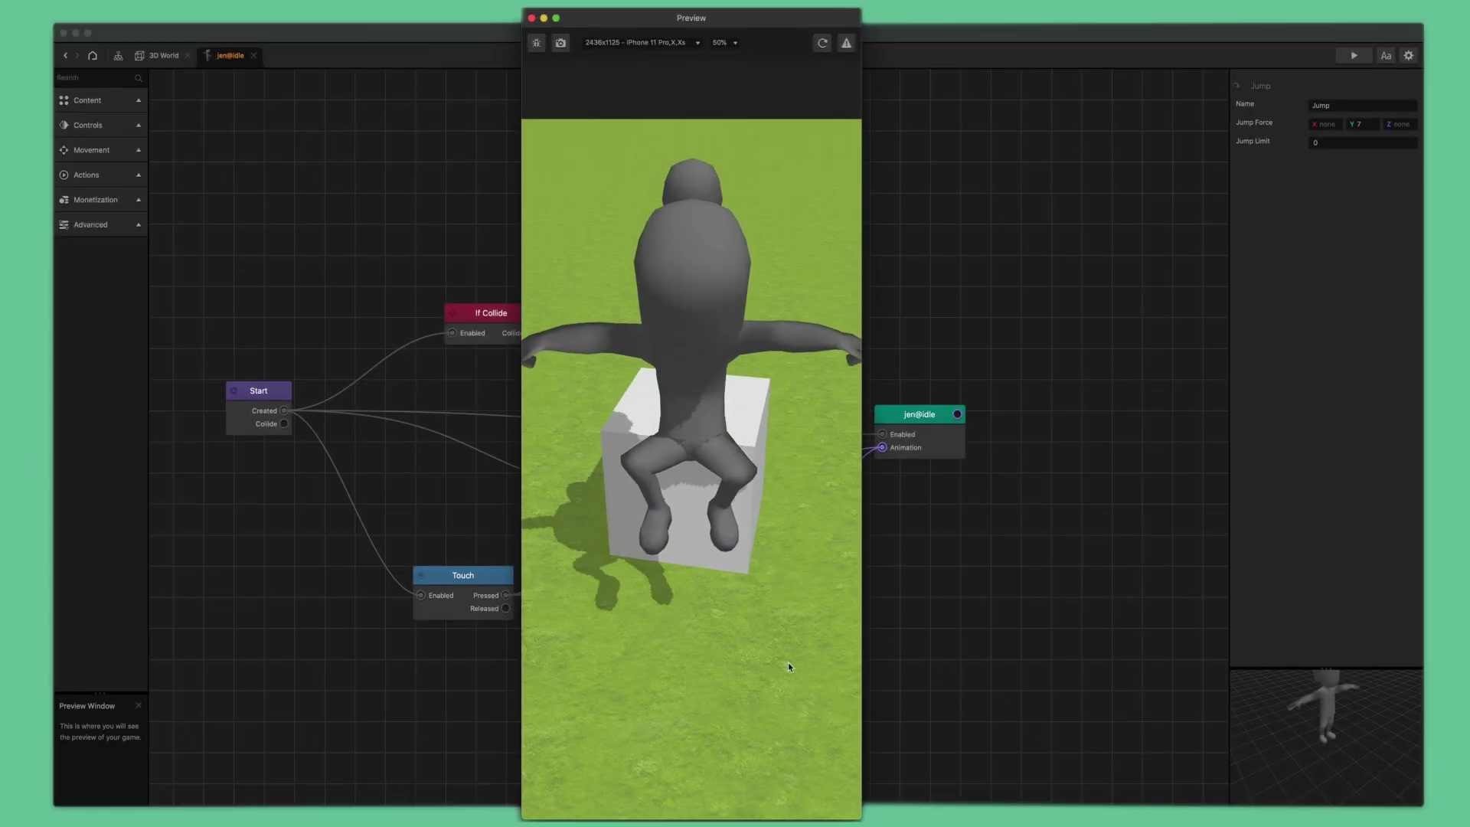
{"action": "left_click", "coordinate": [807, 696]}
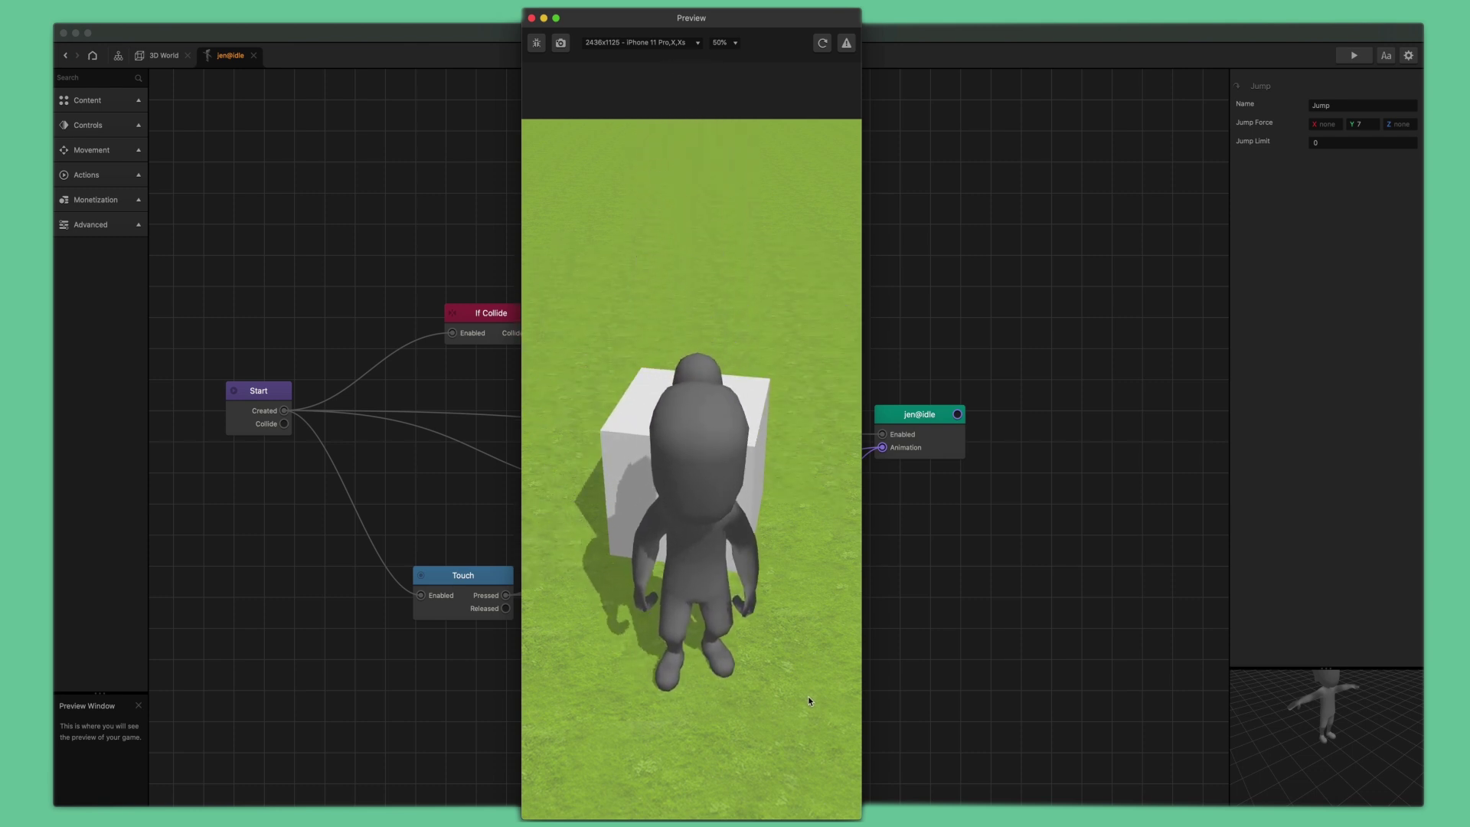
{"action": "left_click", "coordinate": [807, 695]}
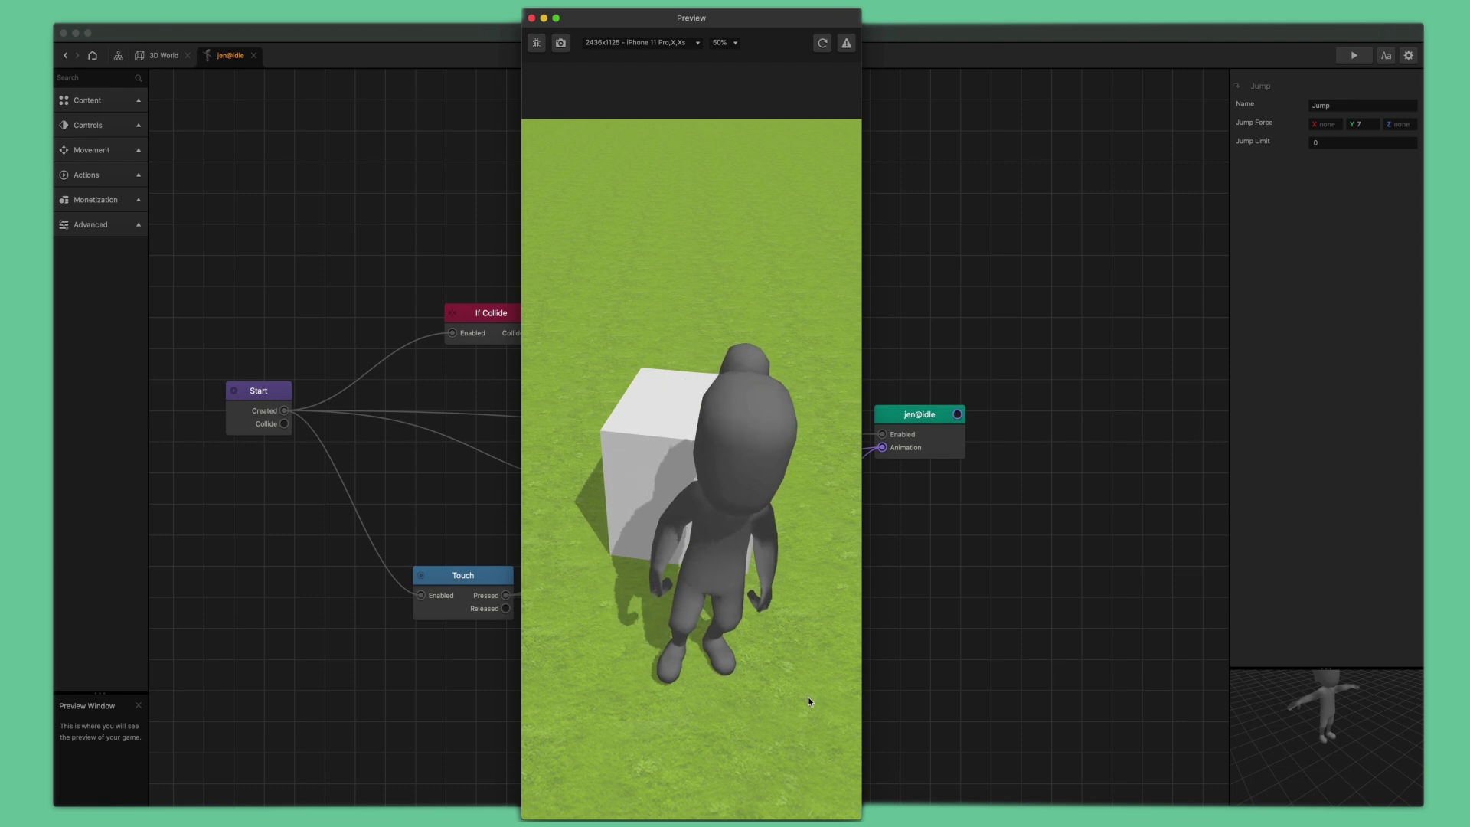
{"action": "left_click", "coordinate": [806, 696]}
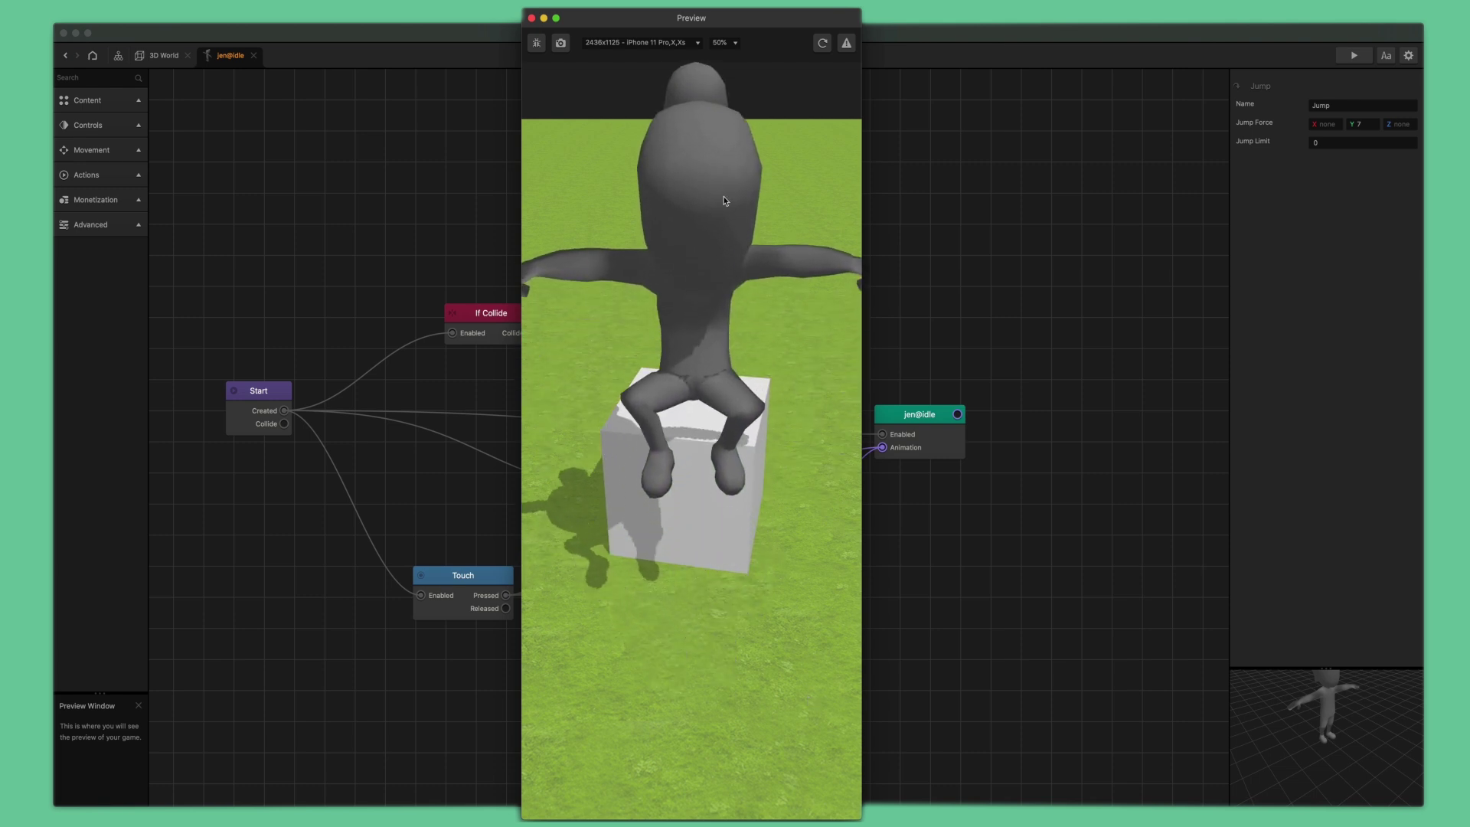
Close the game preview and delete the jen@jumppose and jen@idle keyframe animation nodes from the character's node map.
{"action": "left_click", "coordinate": [531, 18]}
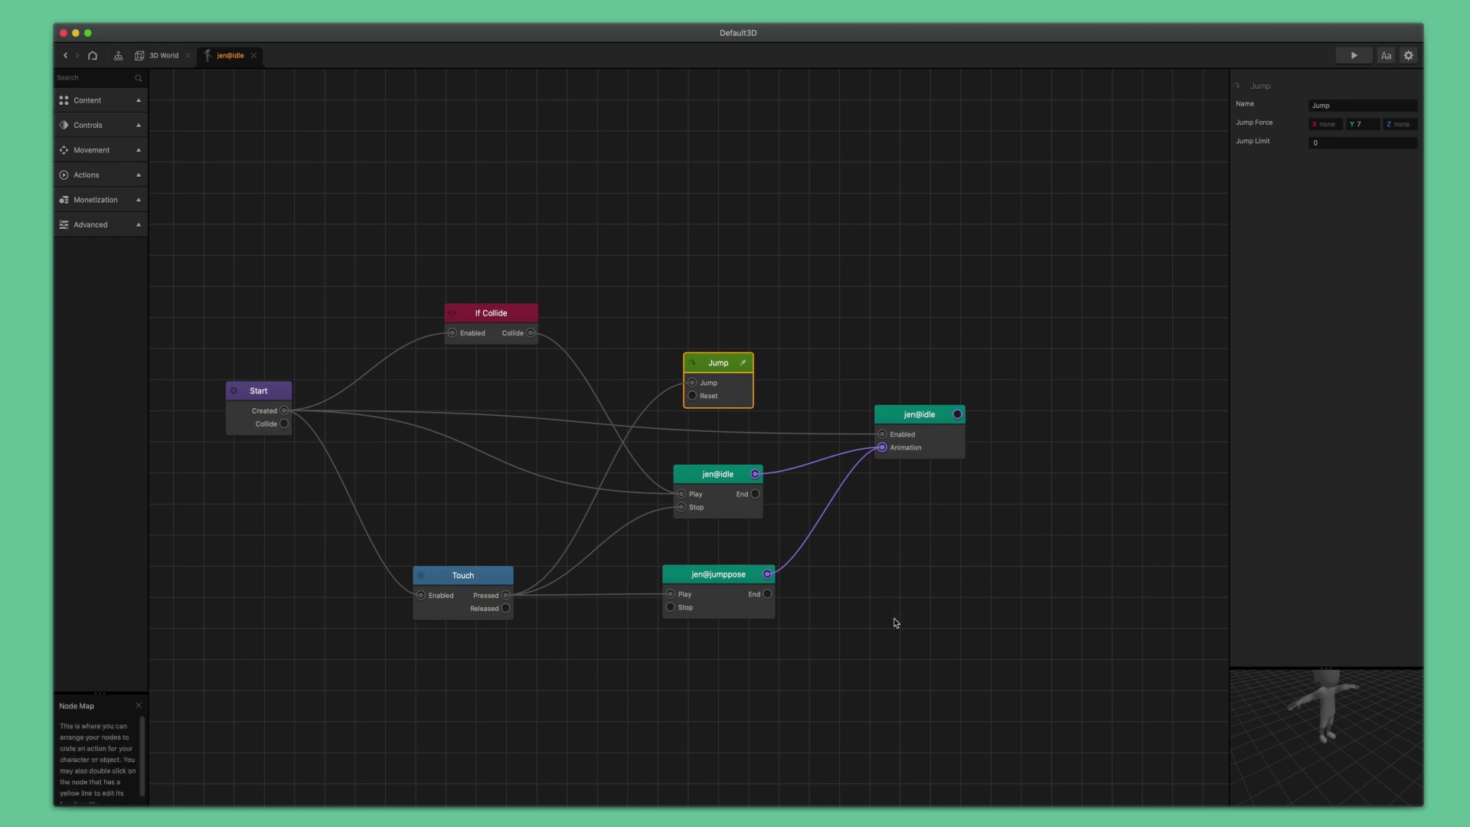
{"action": "left_click", "coordinate": [731, 580]}
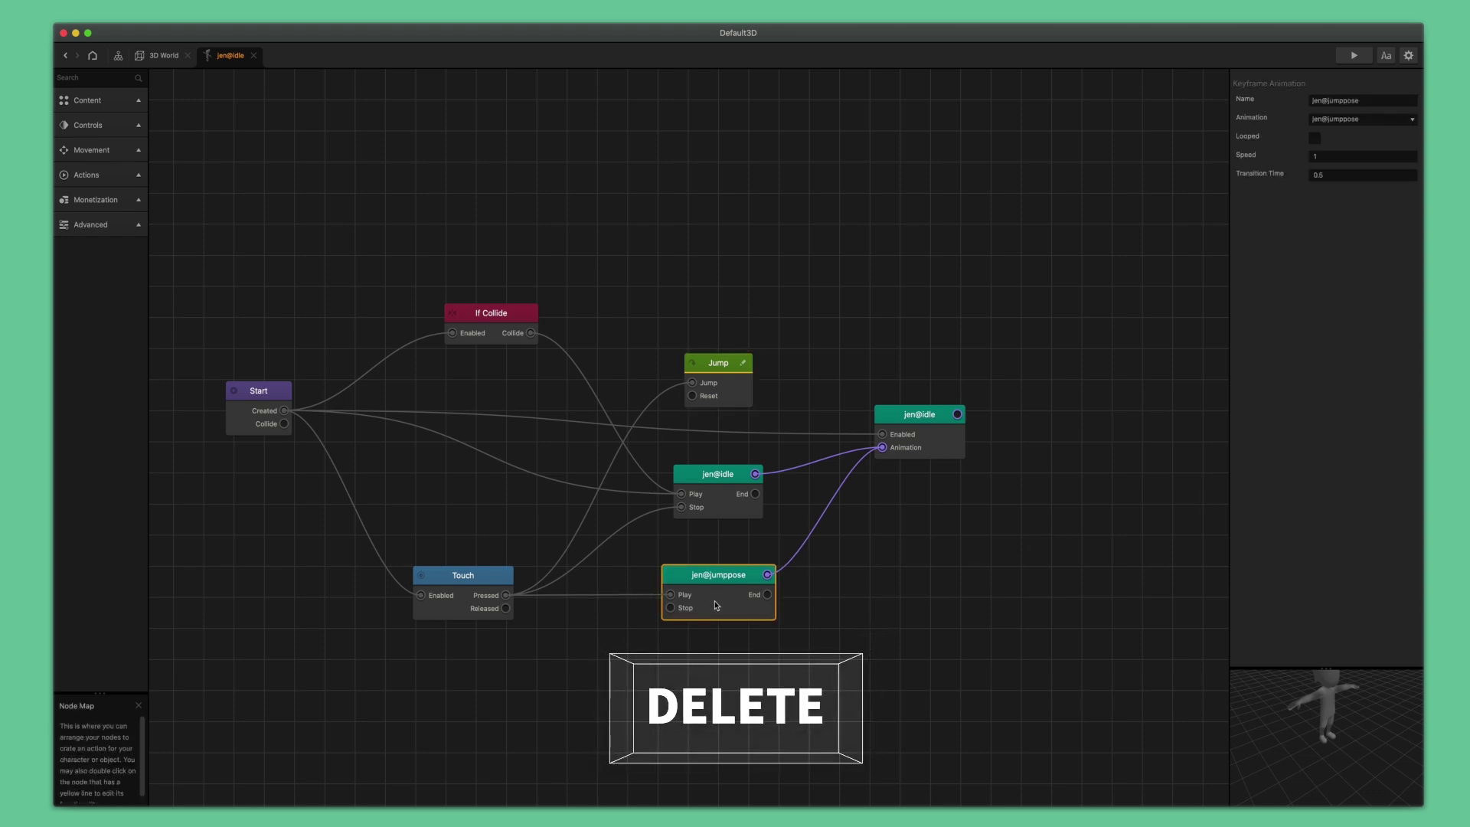
{"action": "key", "text": "Delete"}
{"action": "left_click", "coordinate": [733, 492]}
{"action": "key", "text": "Delete"}
Delete the jen@idle model node and the Jump node from the node map.
{"action": "left_click", "coordinate": [918, 414]}
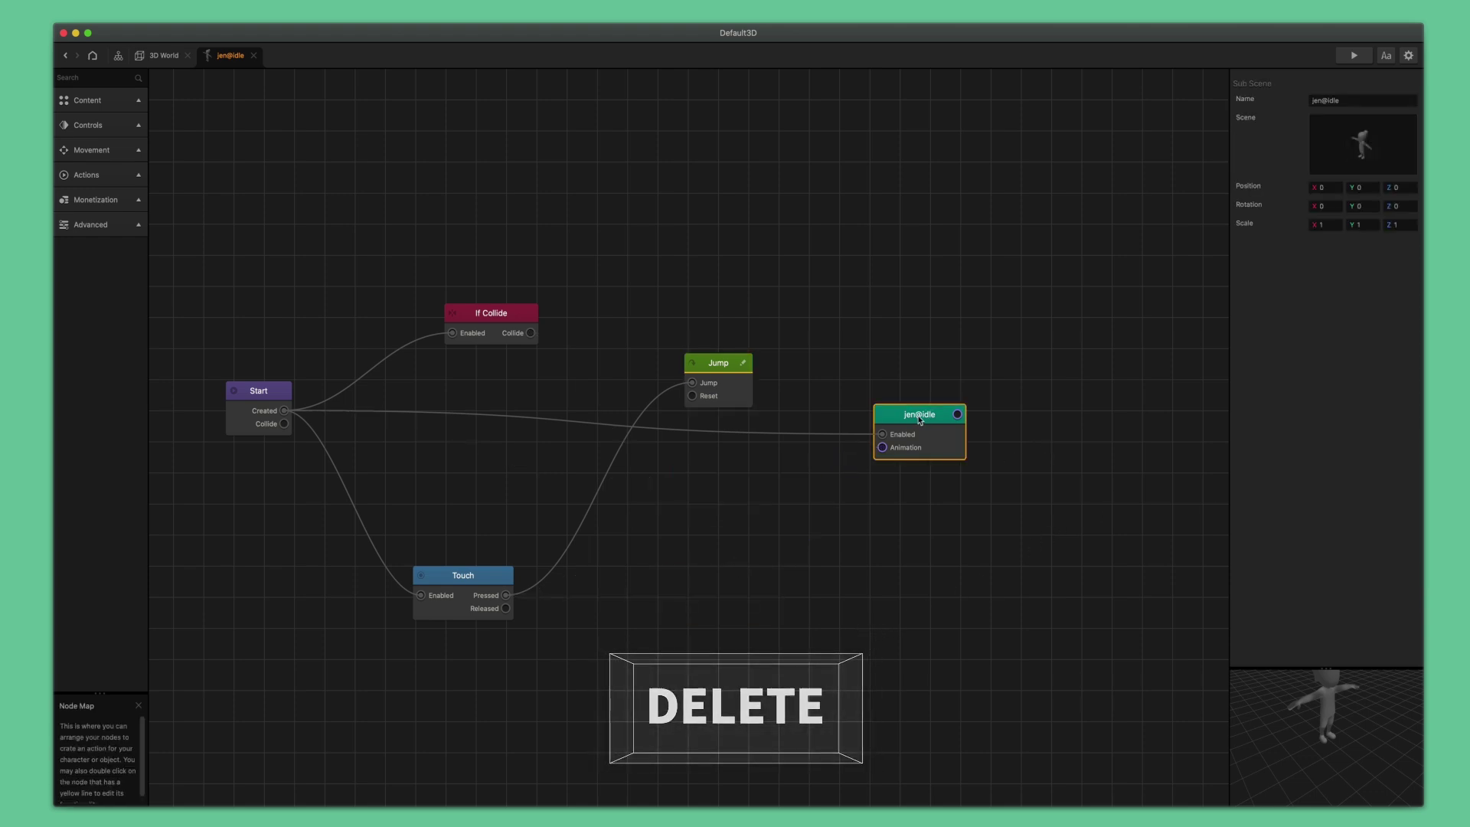
{"action": "key", "text": "Delete"}
{"action": "left_click", "coordinate": [743, 390]}
{"action": "key", "text": "Delete"}
Delete the Touch and If Collide nodes so that only the Start node is left in the node map.
{"action": "left_click", "coordinate": [459, 576]}
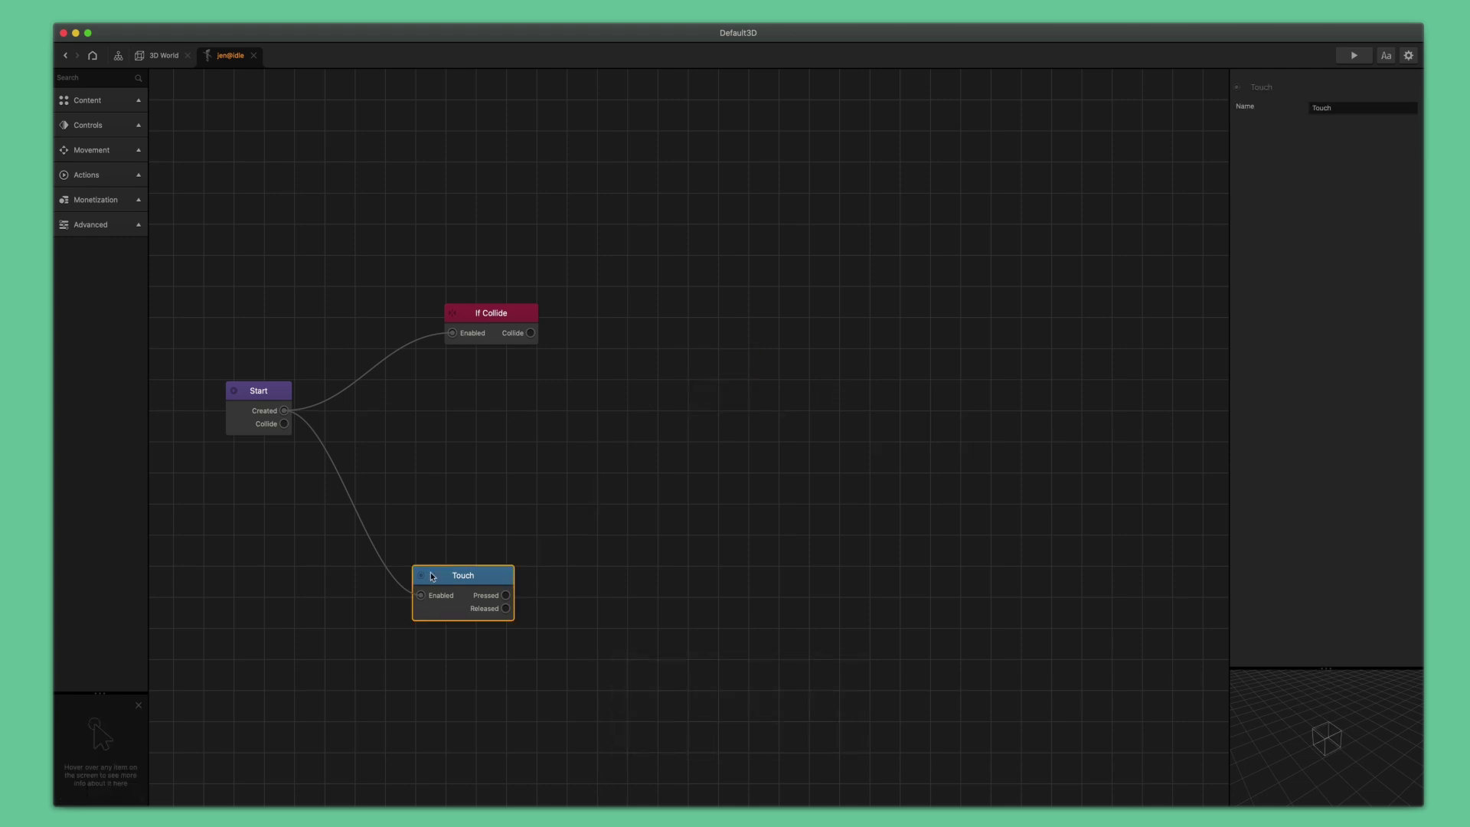
{"action": "key", "text": "Delete"}
{"action": "left_click", "coordinate": [498, 316]}
{"action": "key", "text": "Delete"}
{"action": "scroll", "coordinate": [394, 412], "scroll_direction": "up", "scroll_amount": 1}
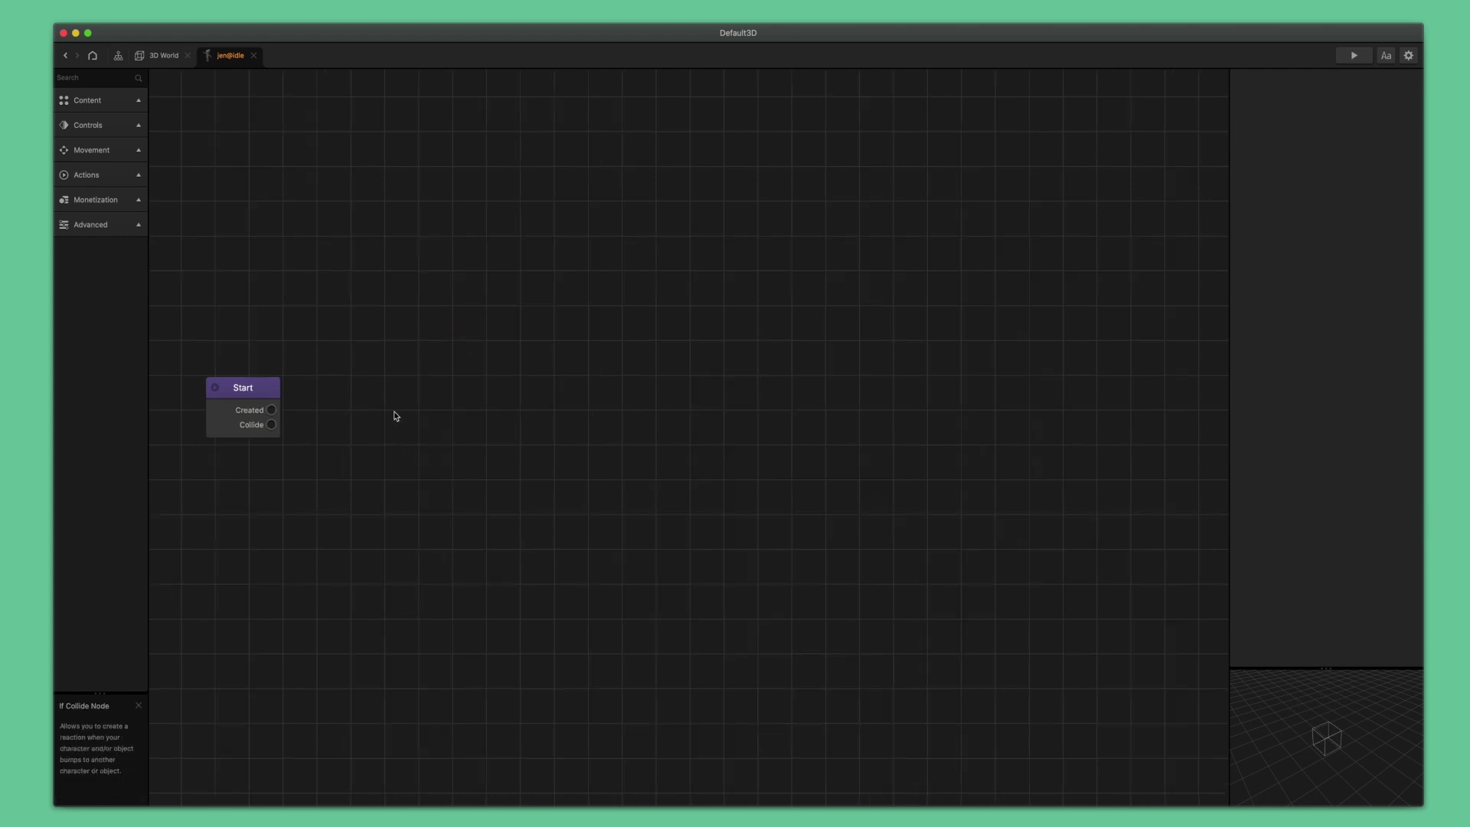
{"action": "left_click_drag", "start_coordinate": [393, 412], "coordinate": [547, 432]}
{"action": "scroll", "coordinate": [693, 454], "scroll_direction": "down", "scroll_amount": 3}
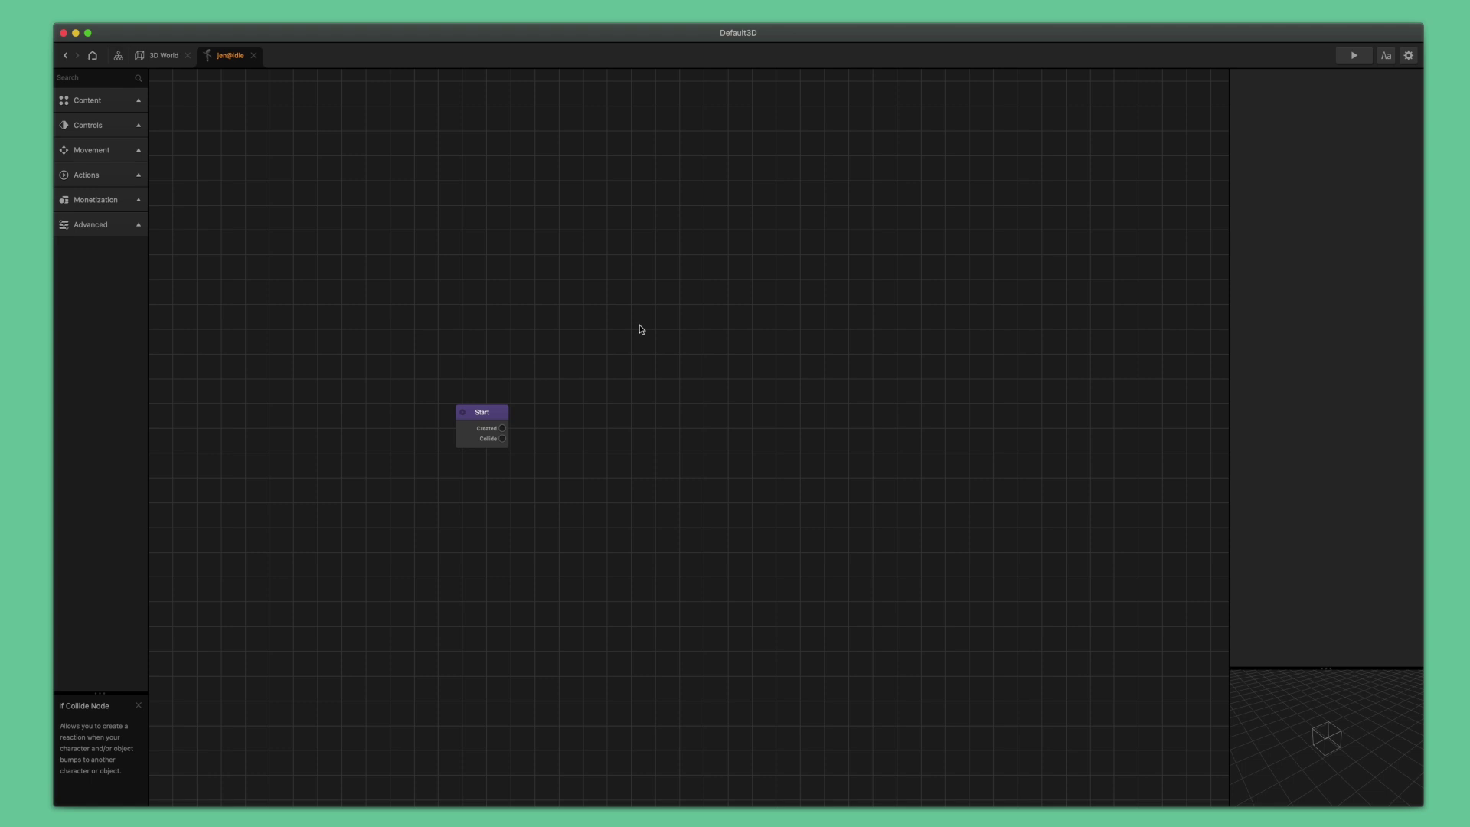
Return to the 3D World, select the jen@idle character asset and add an Animated Platformer brainbox to it.
{"action": "left_click", "coordinate": [155, 60]}
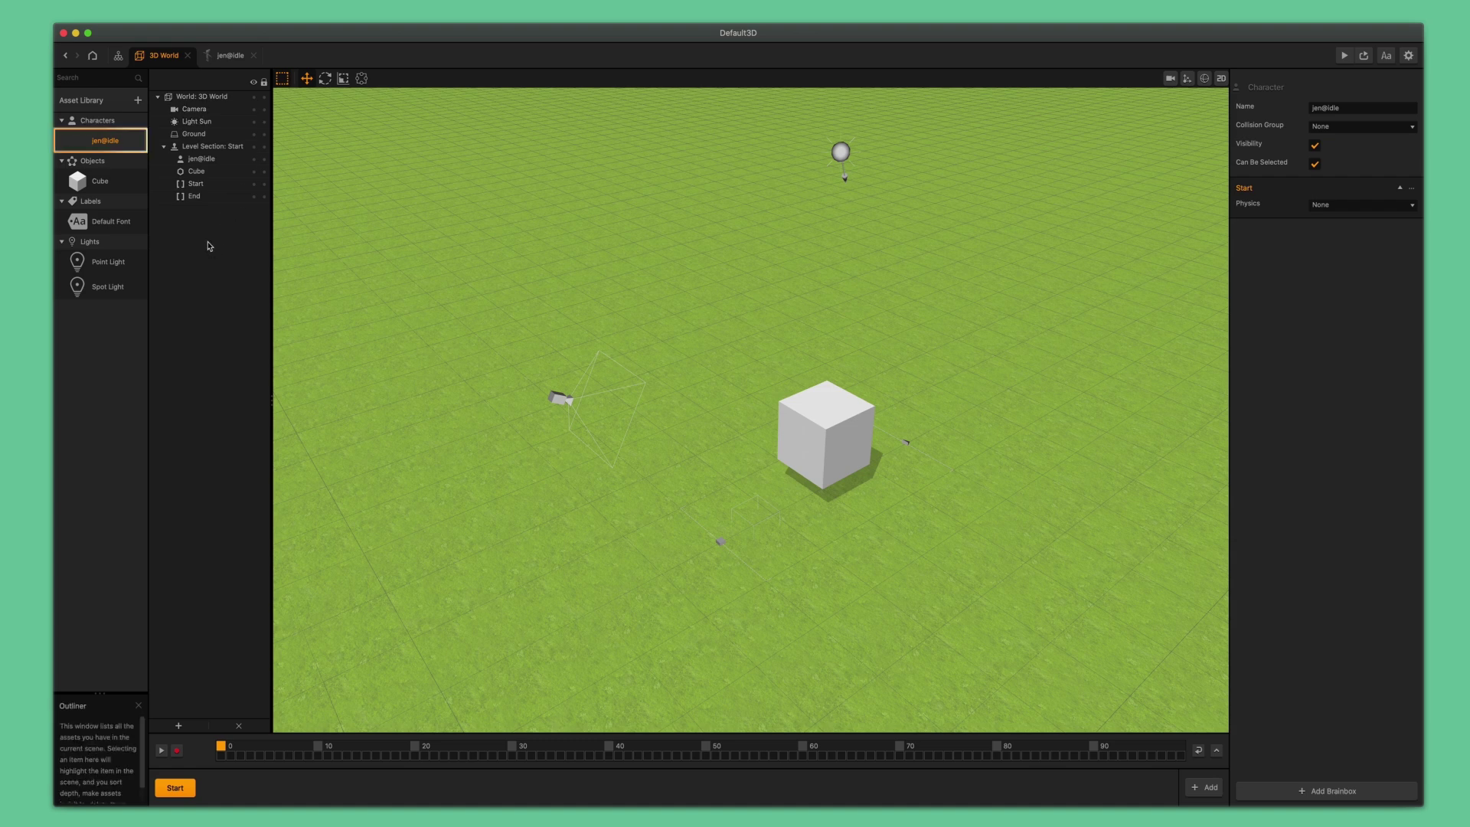
{"action": "left_click", "coordinate": [112, 144]}
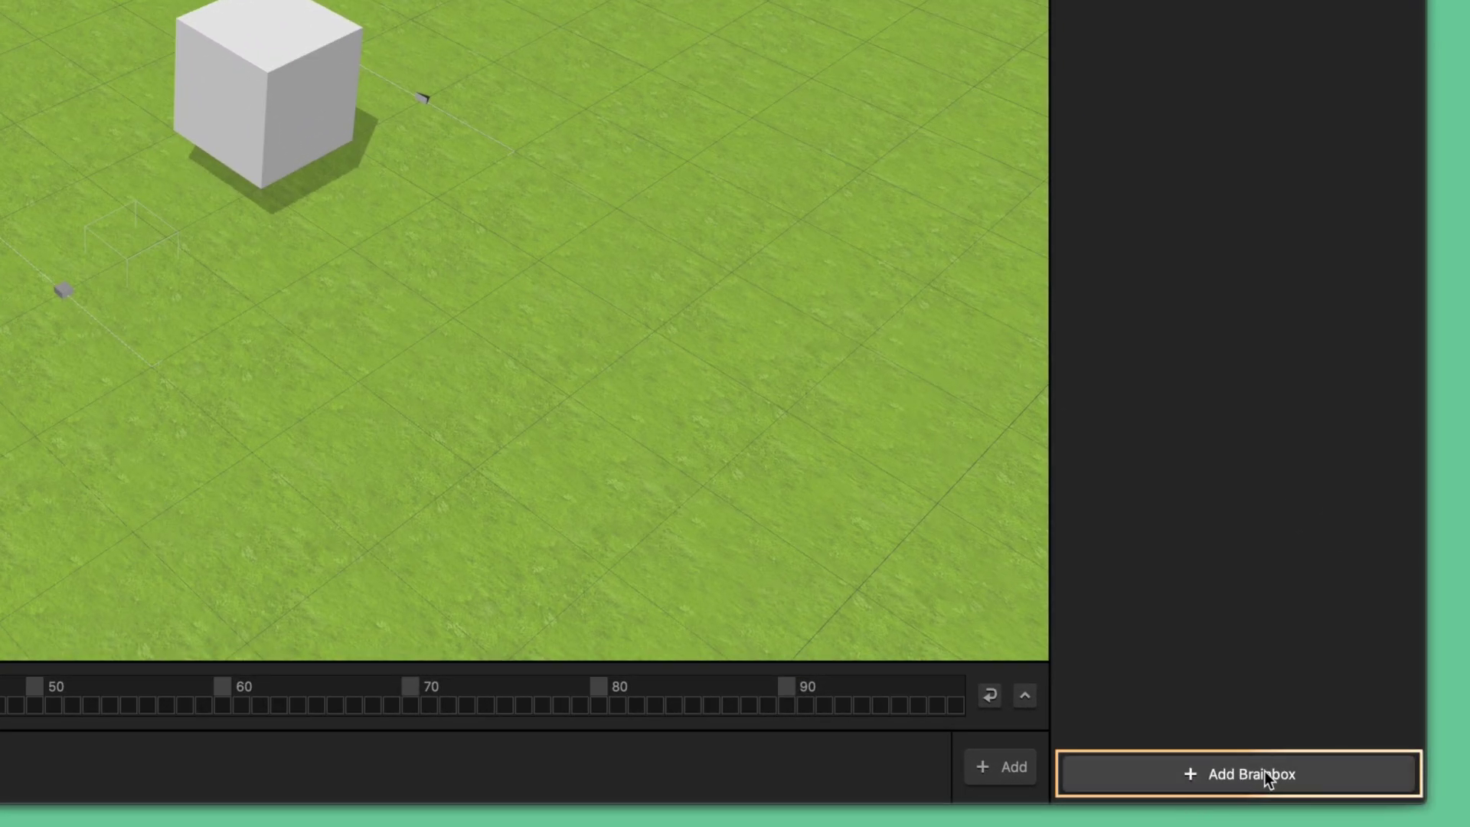
{"action": "left_click", "coordinate": [1283, 782]}
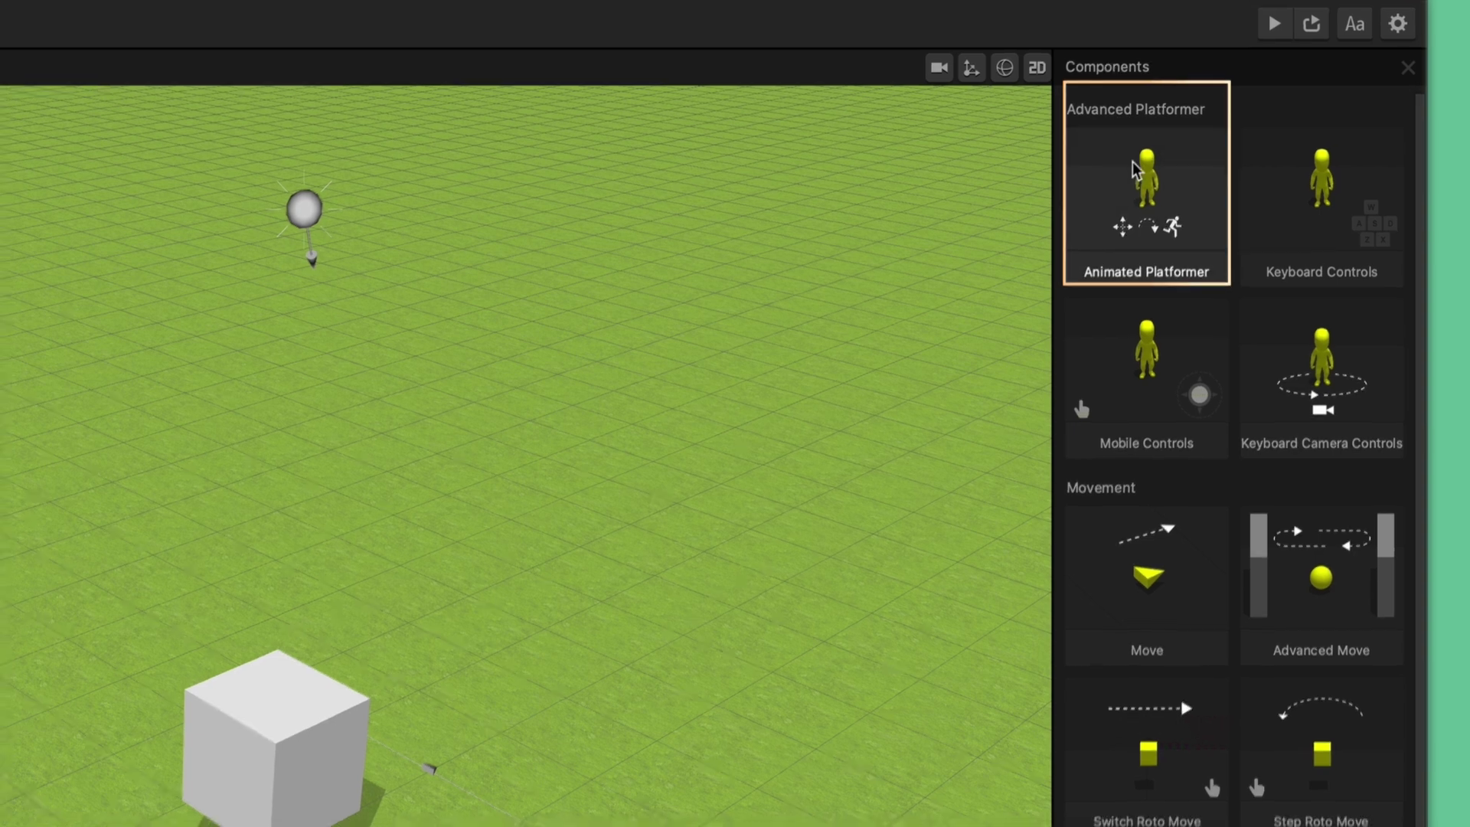
{"action": "left_click", "coordinate": [1165, 258]}
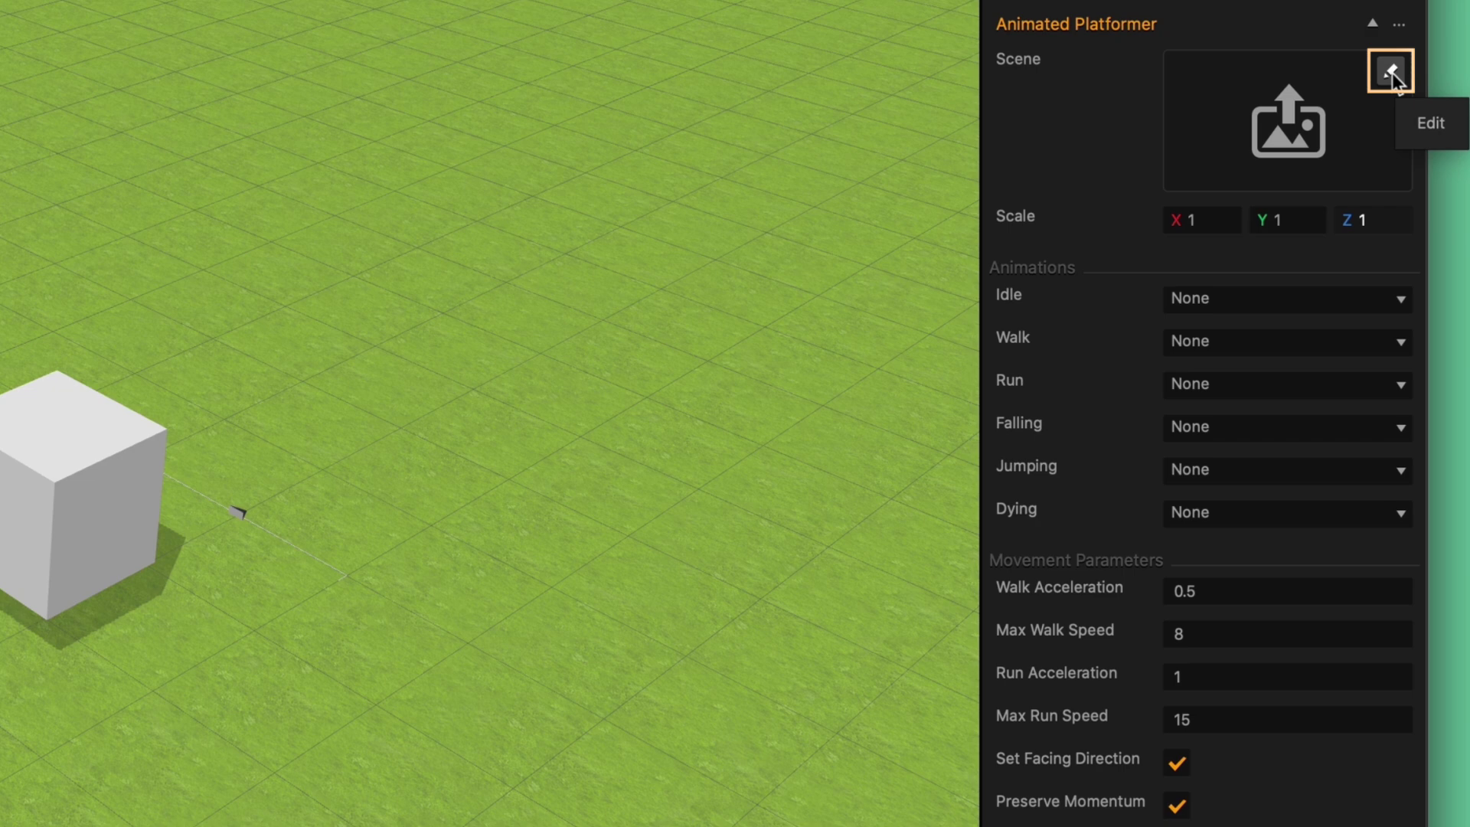
Open the Sub Scene Manager for the Animated Platformer's scene, enlarge its window and select the jen@idle model.
{"action": "left_click", "coordinate": [1391, 72]}
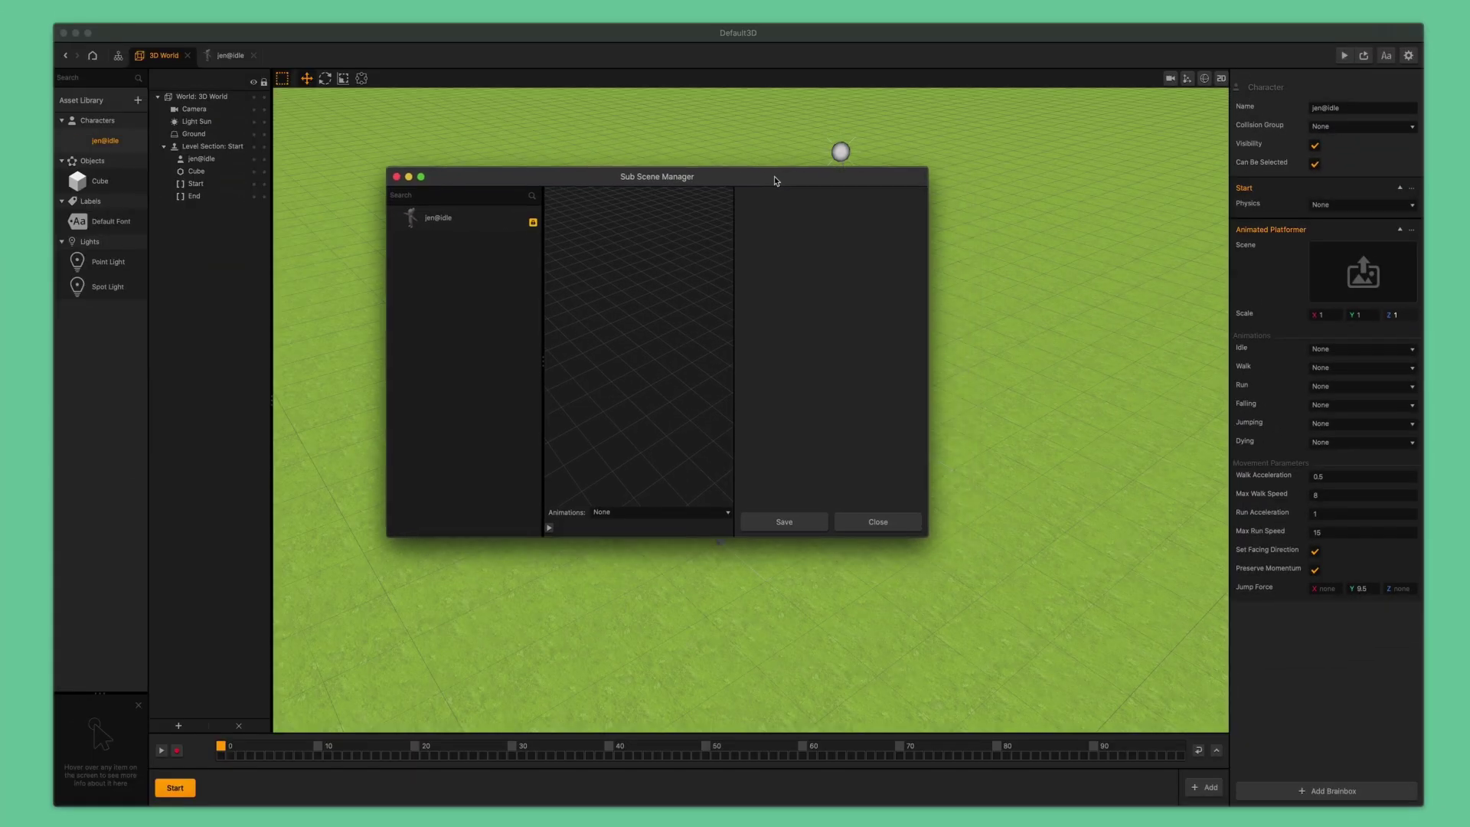
{"action": "left_click_drag", "start_coordinate": [912, 536], "coordinate": [1204, 691]}
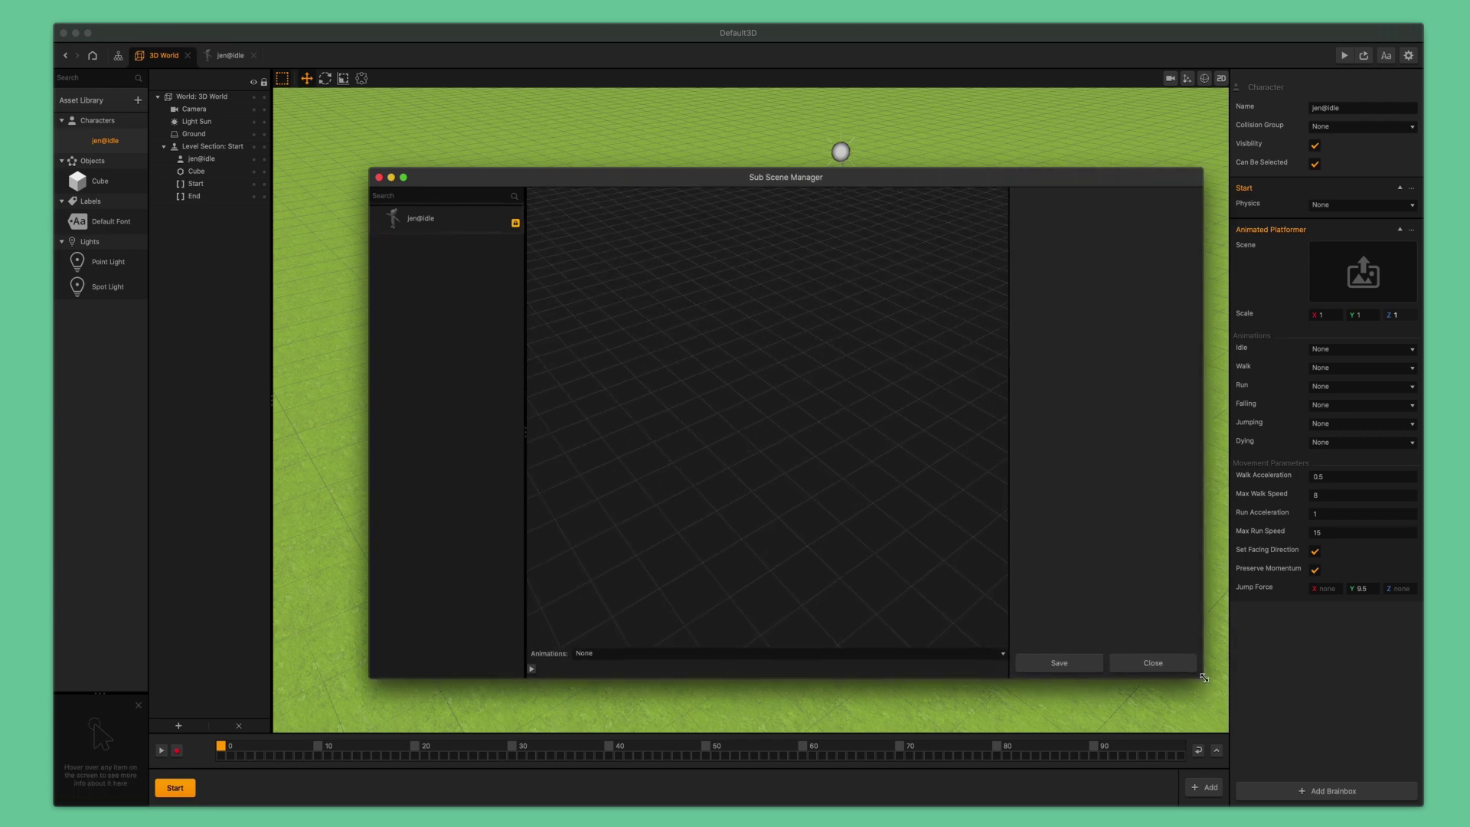
{"action": "left_click", "coordinate": [440, 223]}
{"action": "left_click_drag", "start_coordinate": [742, 468], "coordinate": [748, 406]}
Play the model's jen@jumppose and jen@idle animations, and save the model as the Animated Platformer's scene.
{"action": "left_click", "coordinate": [627, 666]}
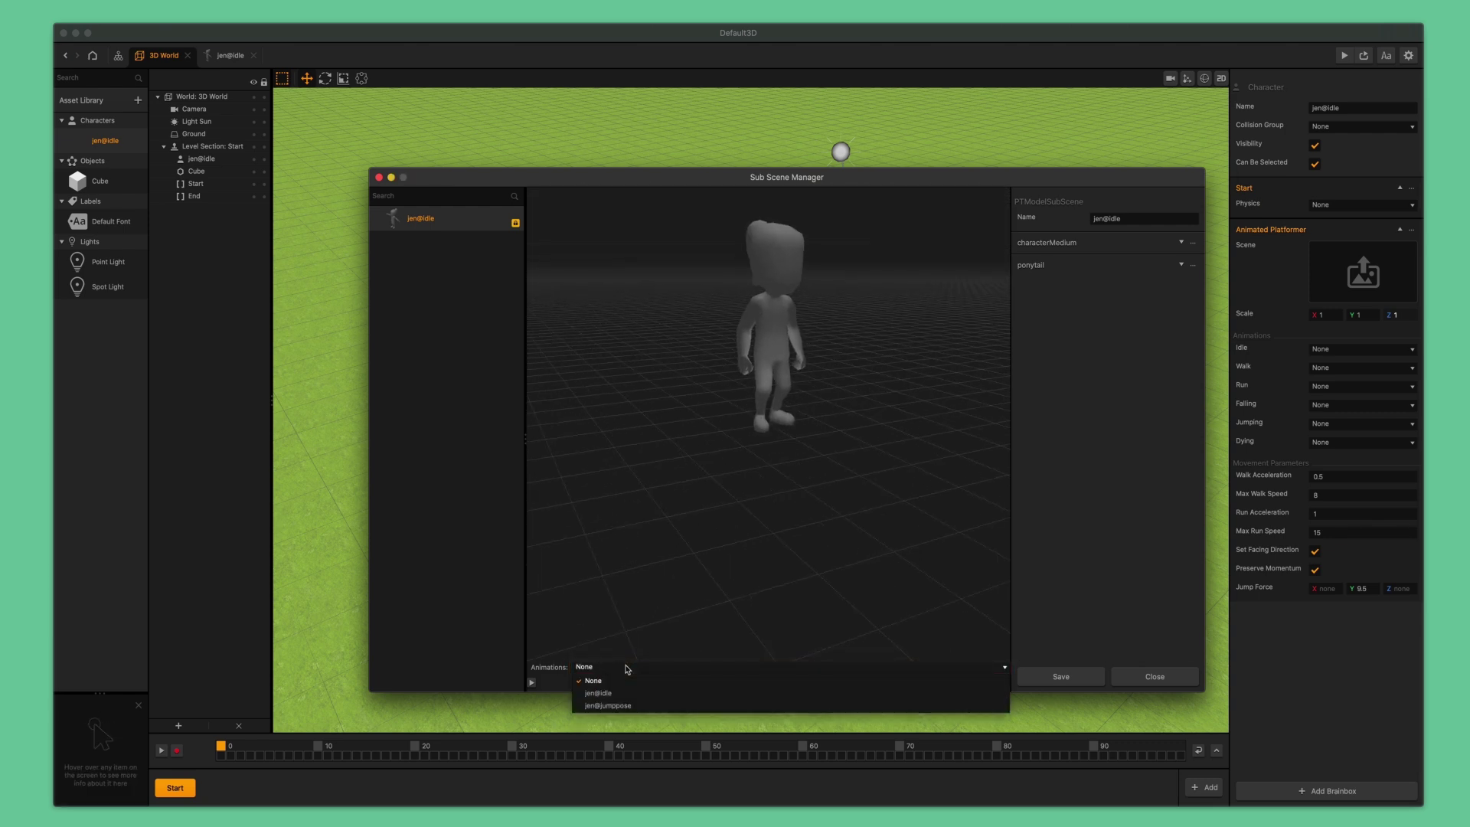
{"action": "left_click", "coordinate": [621, 705]}
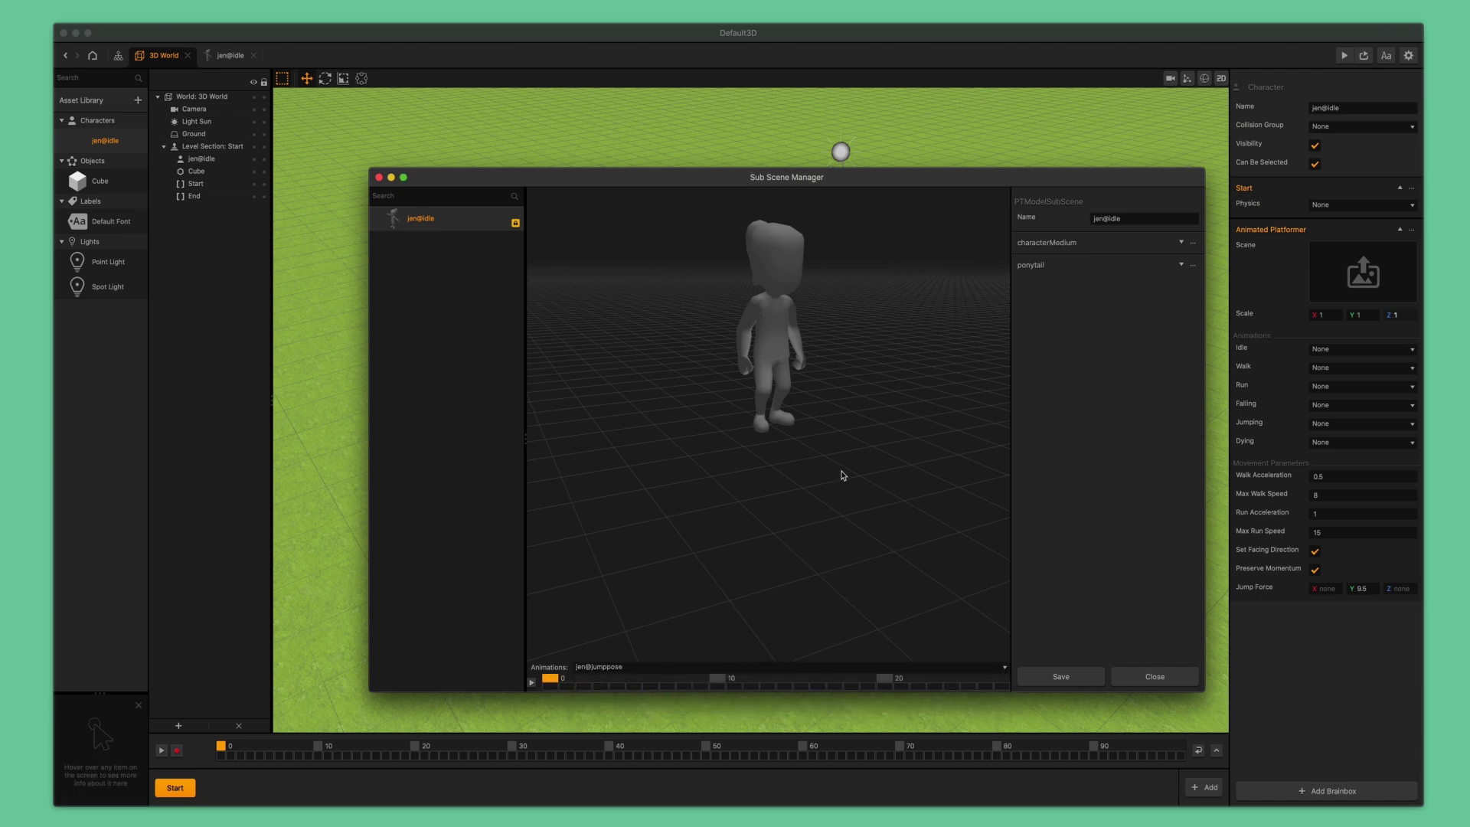
{"action": "left_click", "coordinate": [532, 682]}
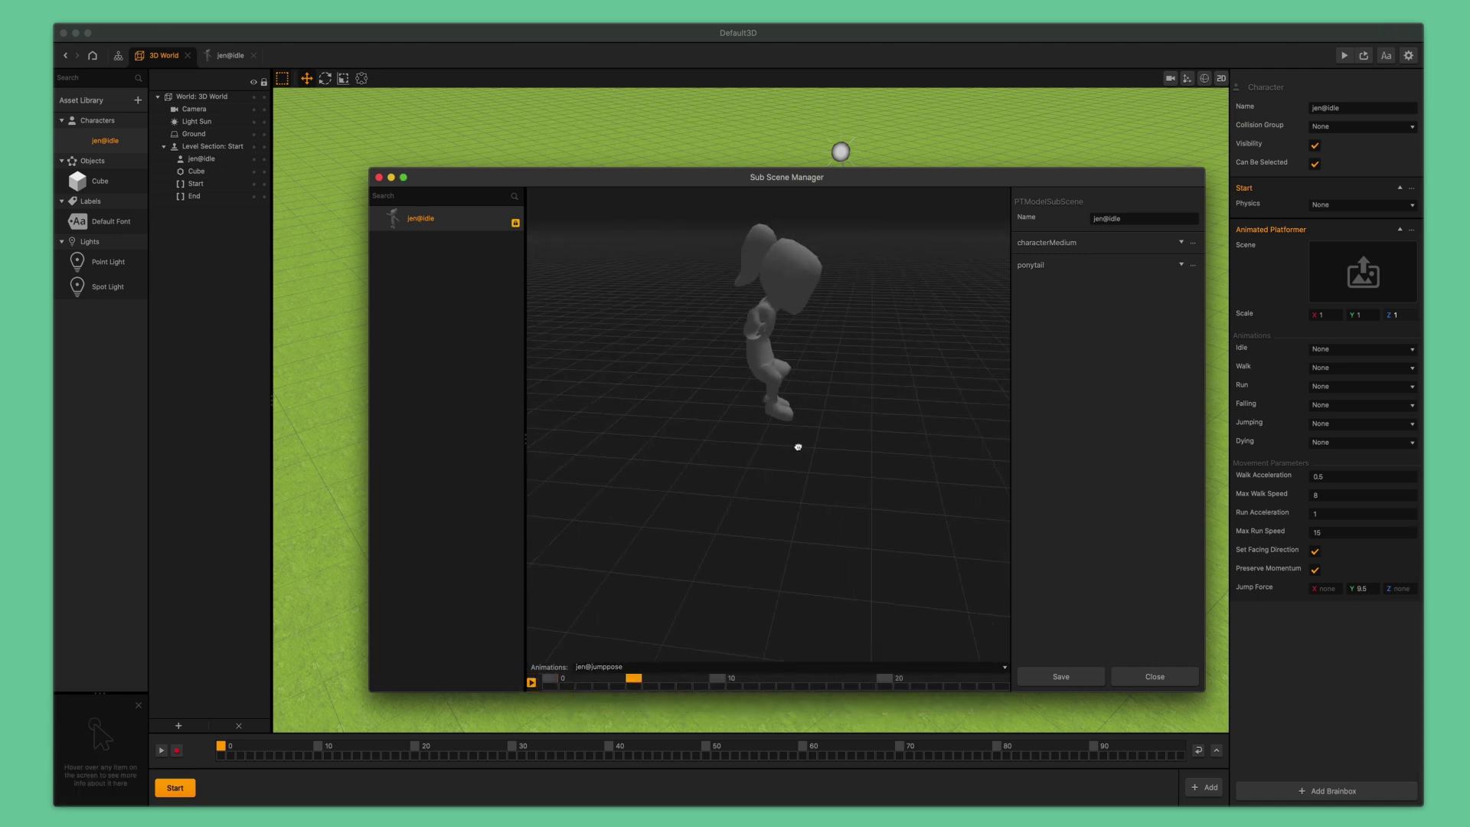
{"action": "left_click", "coordinate": [604, 667]}
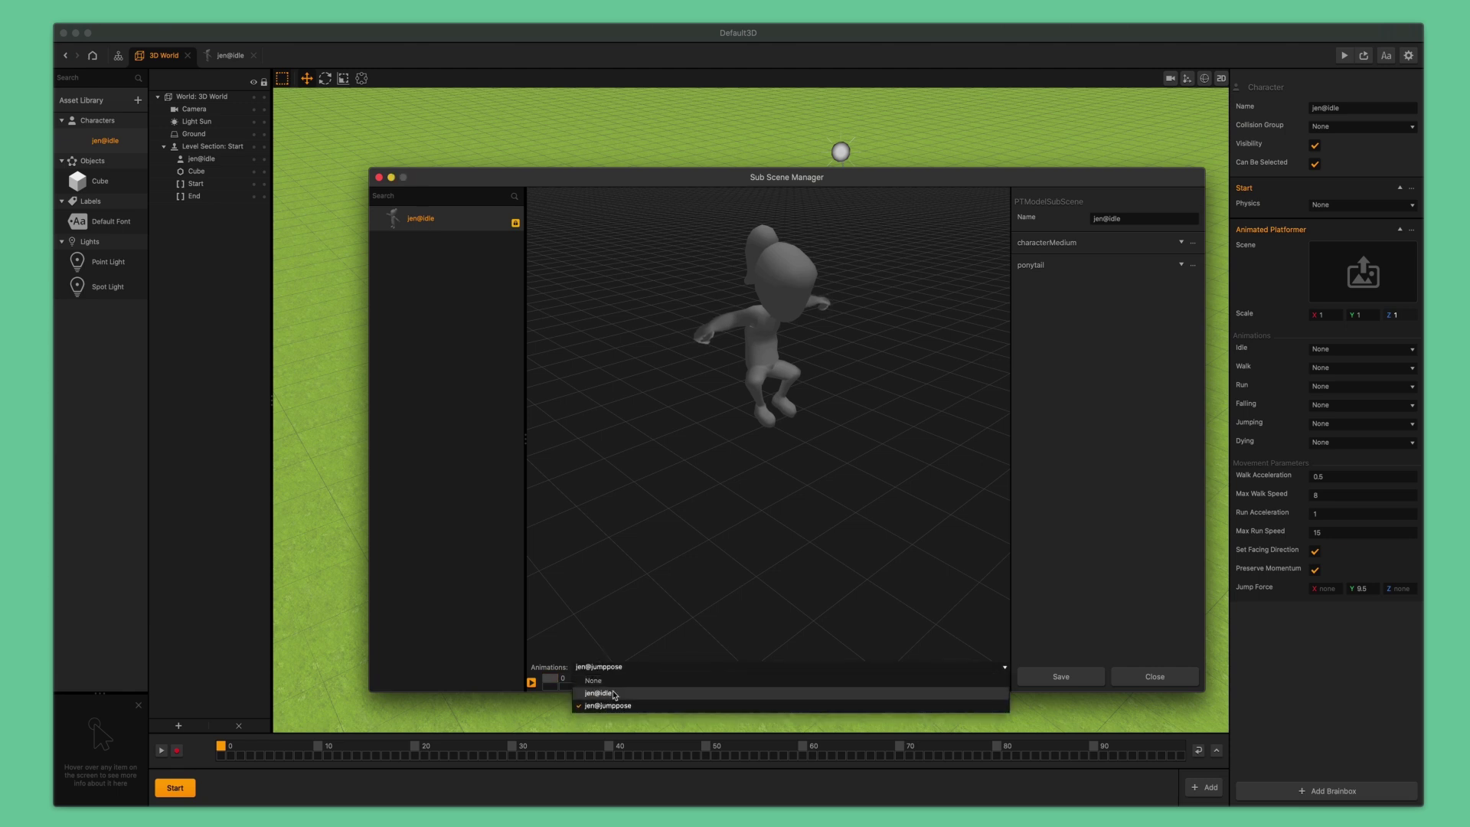
{"action": "left_click", "coordinate": [586, 693]}
{"action": "left_click_drag", "start_coordinate": [756, 416], "coordinate": [881, 440]}
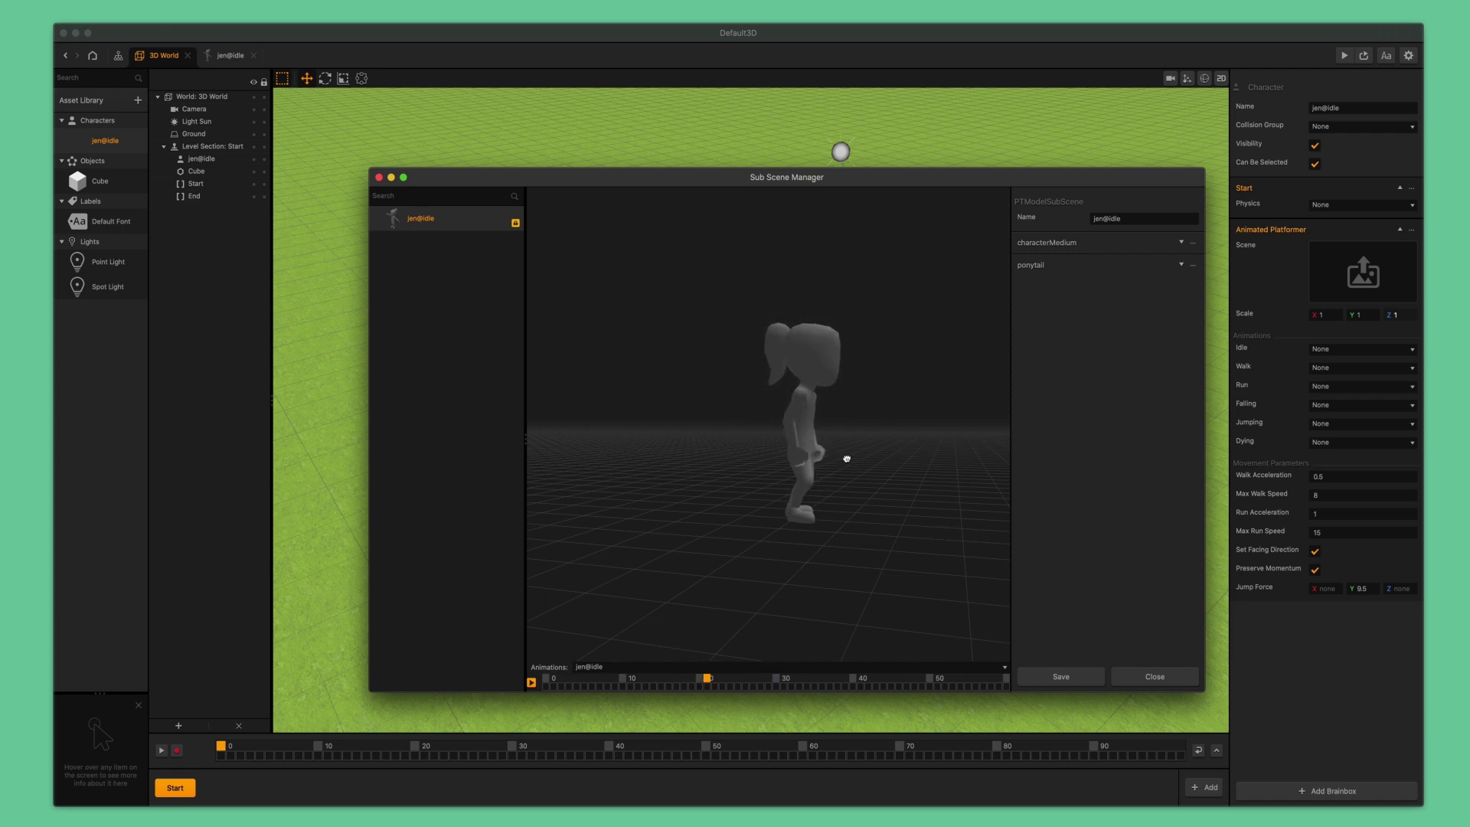
{"action": "left_click_drag", "start_coordinate": [846, 457], "coordinate": [715, 453]}
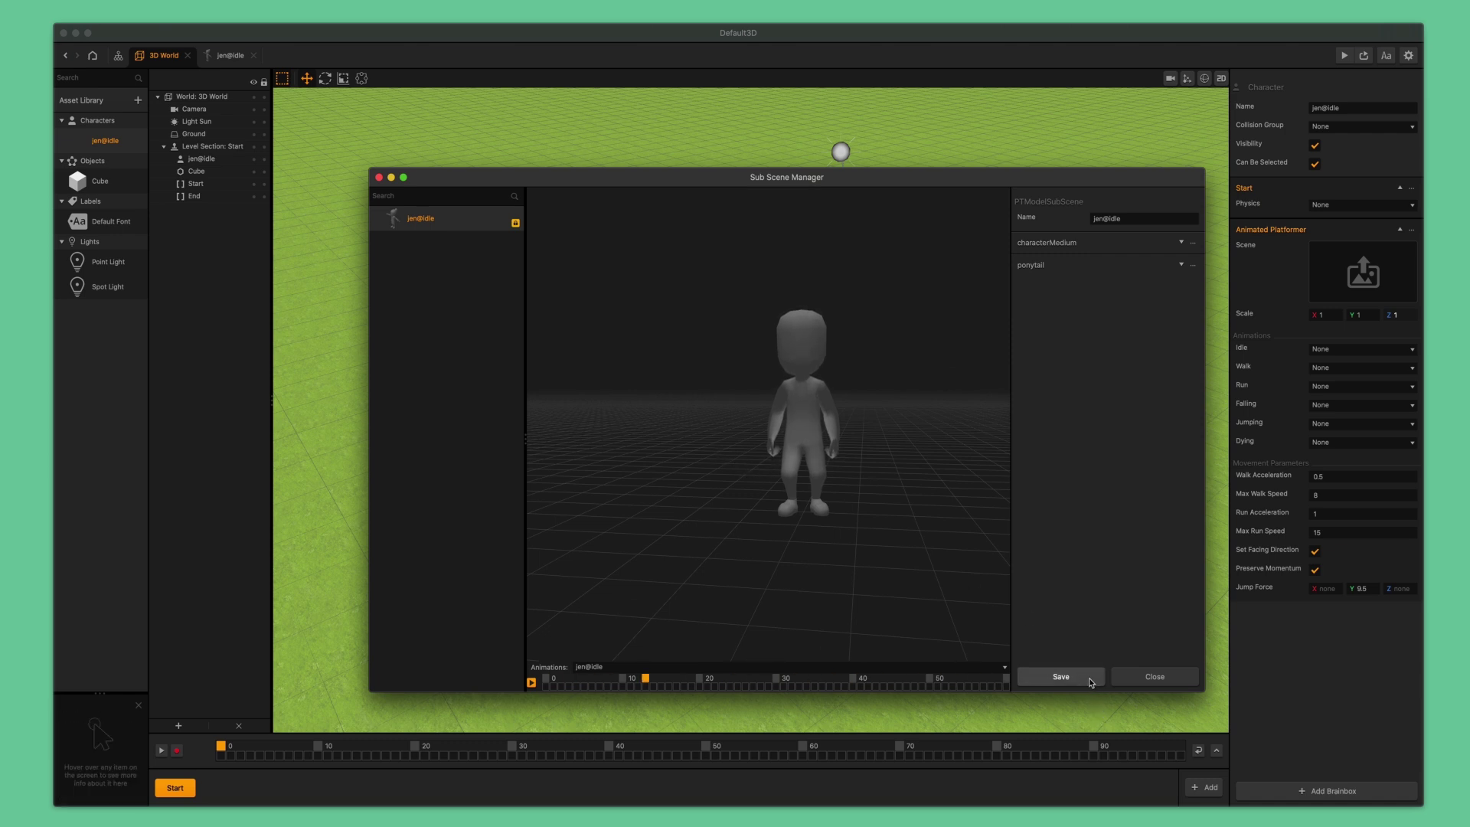
{"action": "left_click", "coordinate": [1091, 682]}
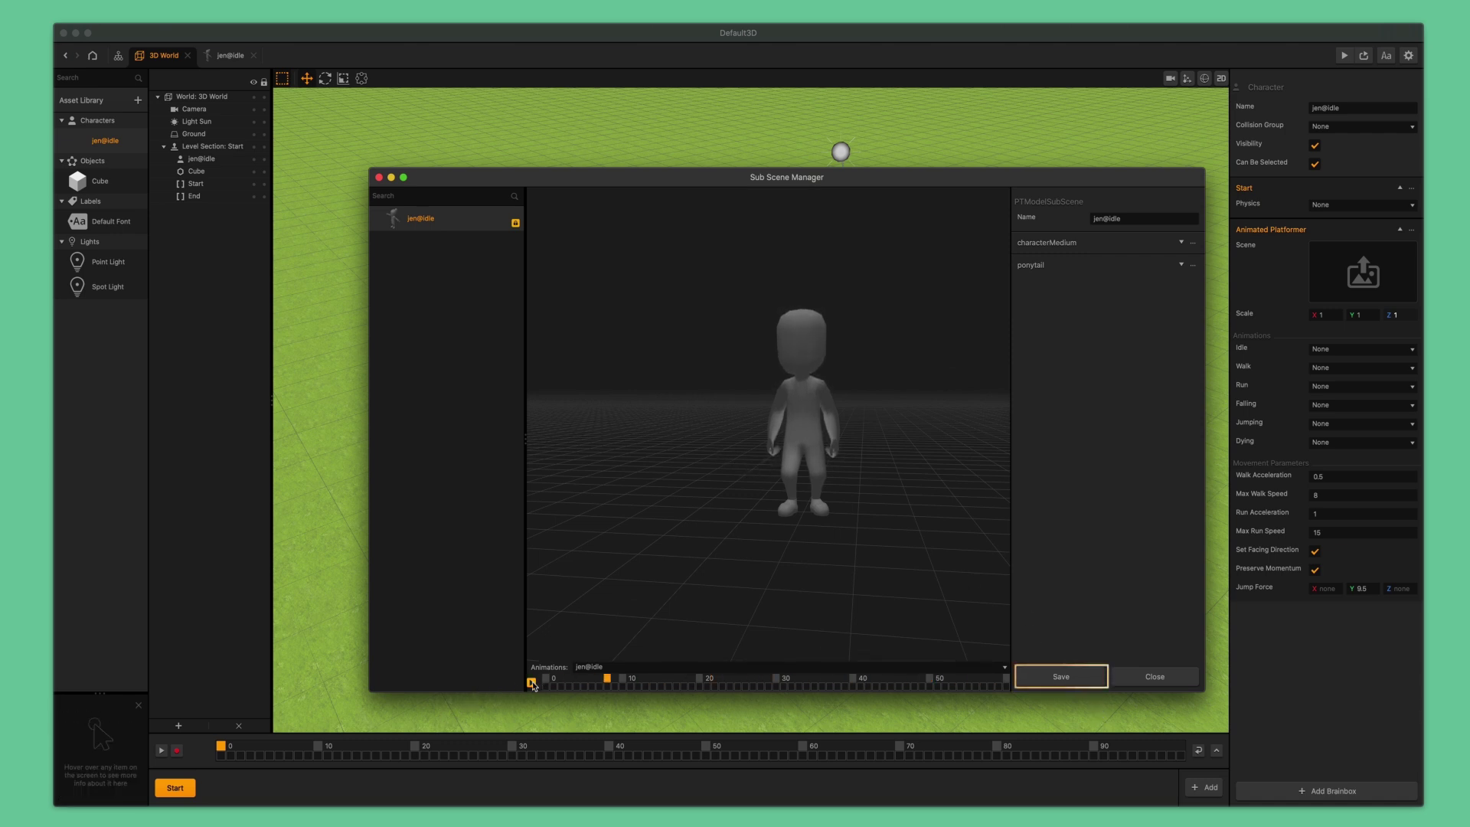
{"action": "left_click", "coordinate": [1083, 680]}
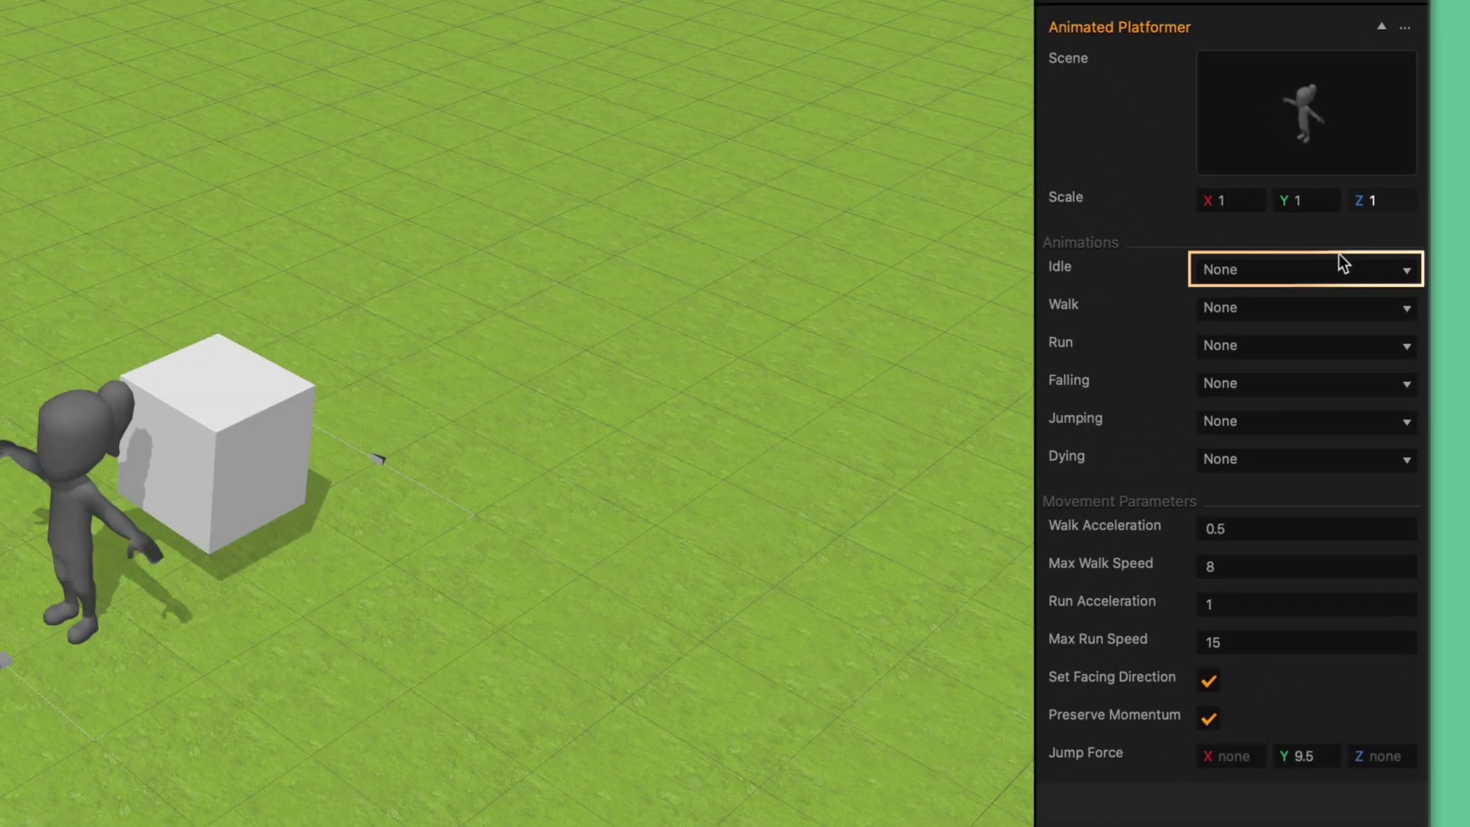
Assign jen@idle as the Animated Platformer's Idle animation and jen@jumppose as its Jumping animation.
{"action": "left_click", "coordinate": [1337, 265]}
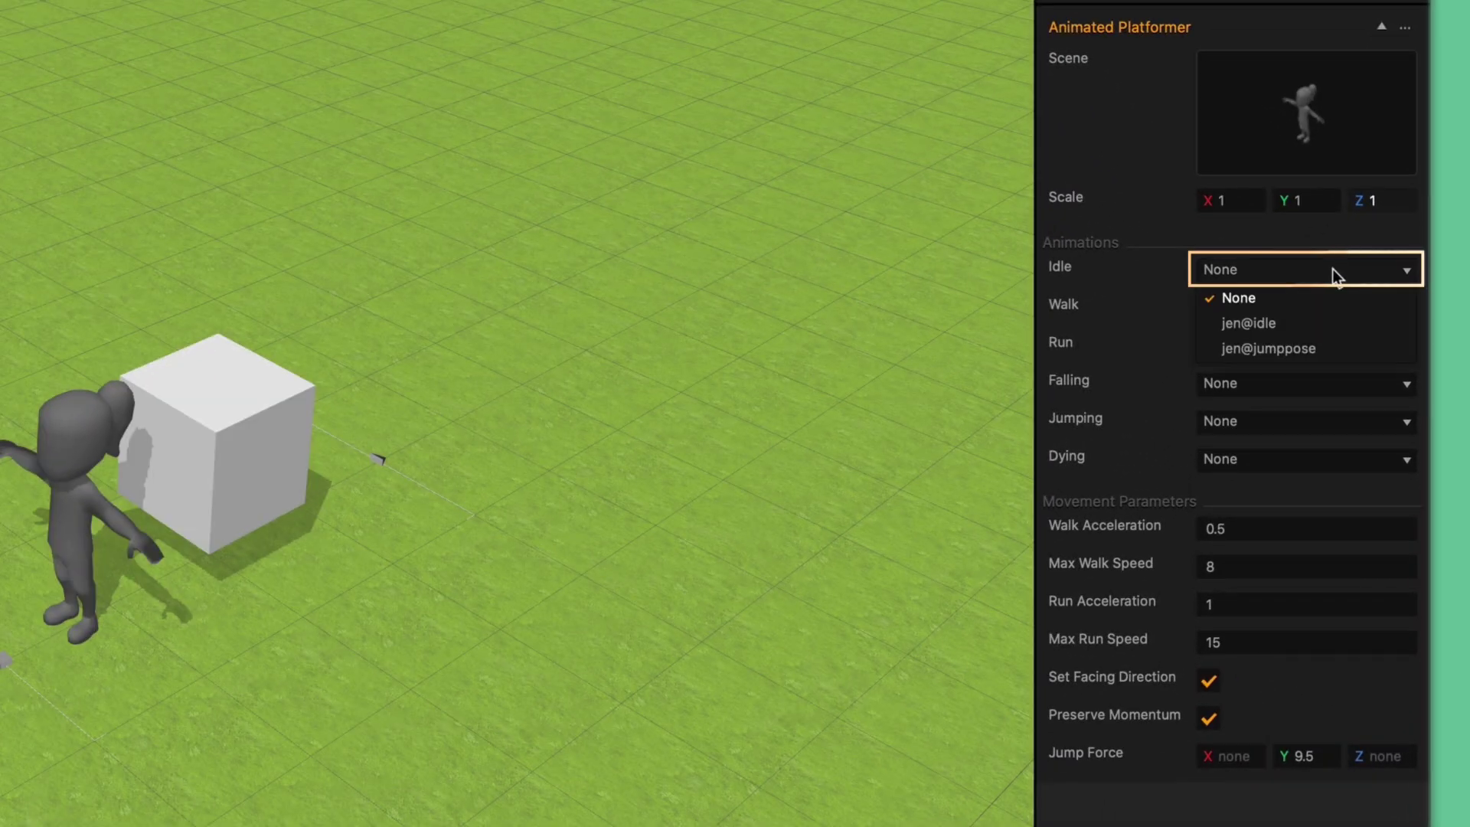
{"action": "left_click", "coordinate": [1287, 324]}
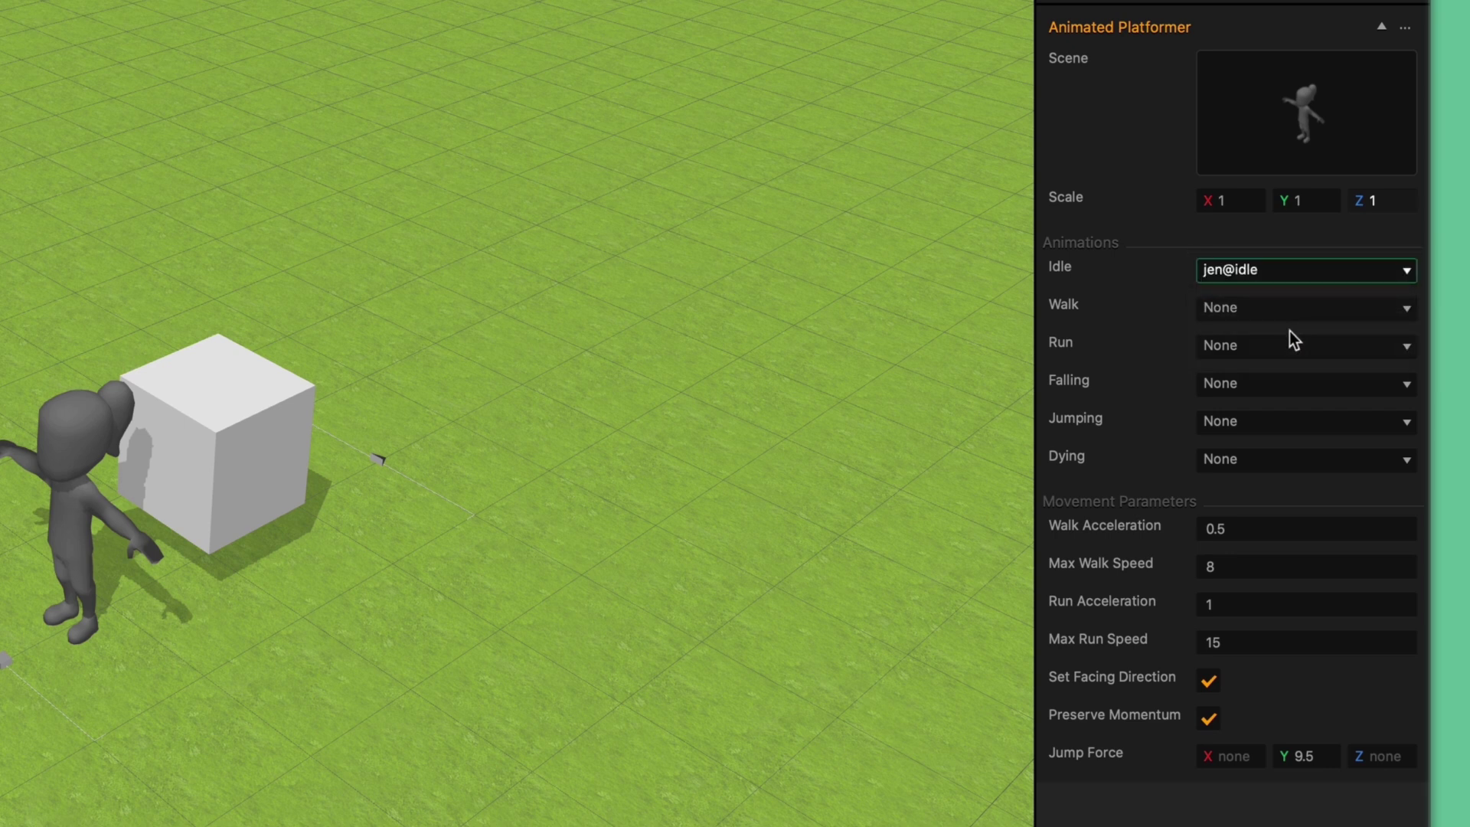
{"action": "left_click", "coordinate": [1232, 421]}
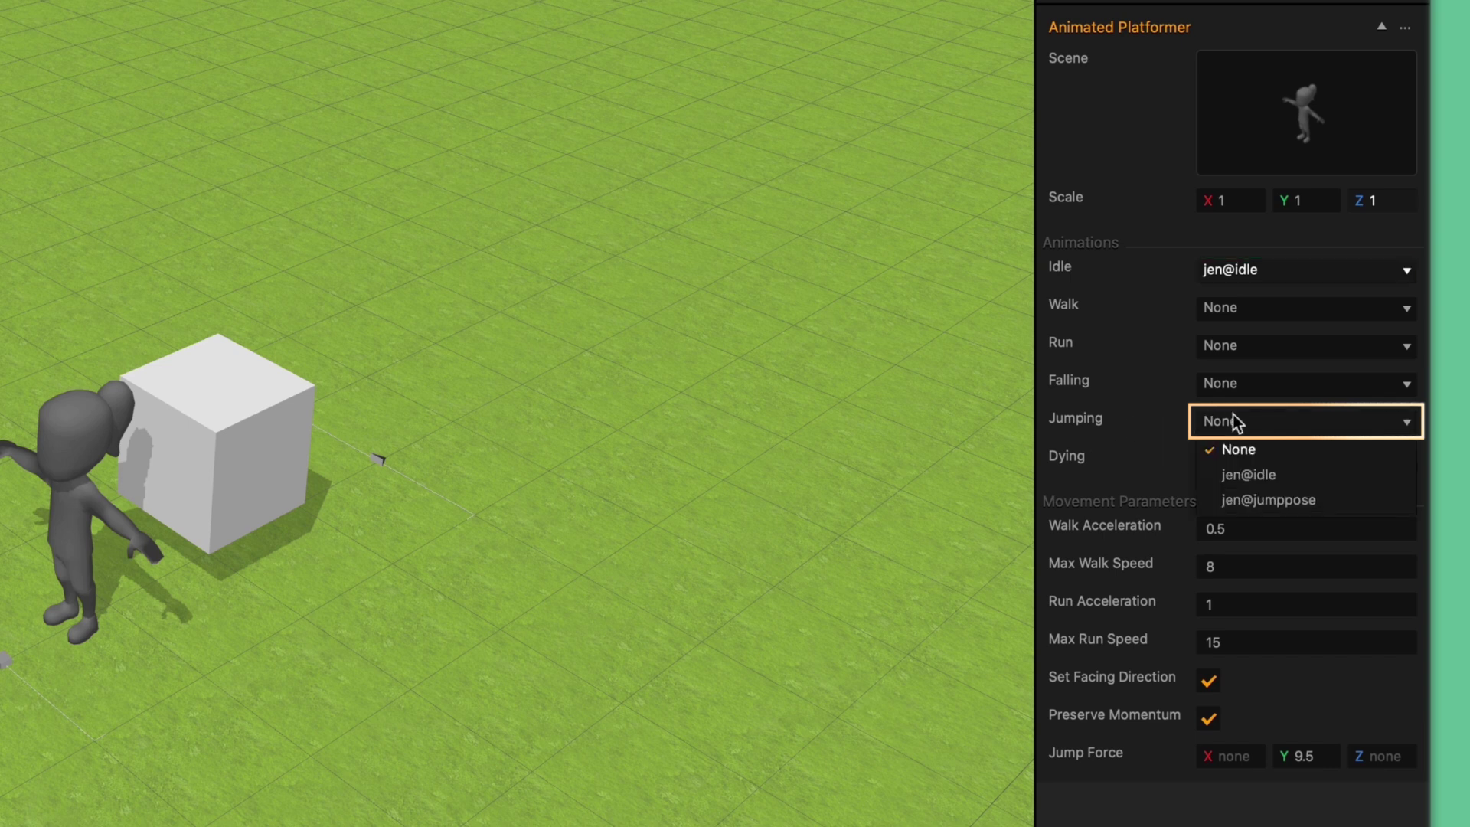
{"action": "left_click", "coordinate": [1306, 505]}
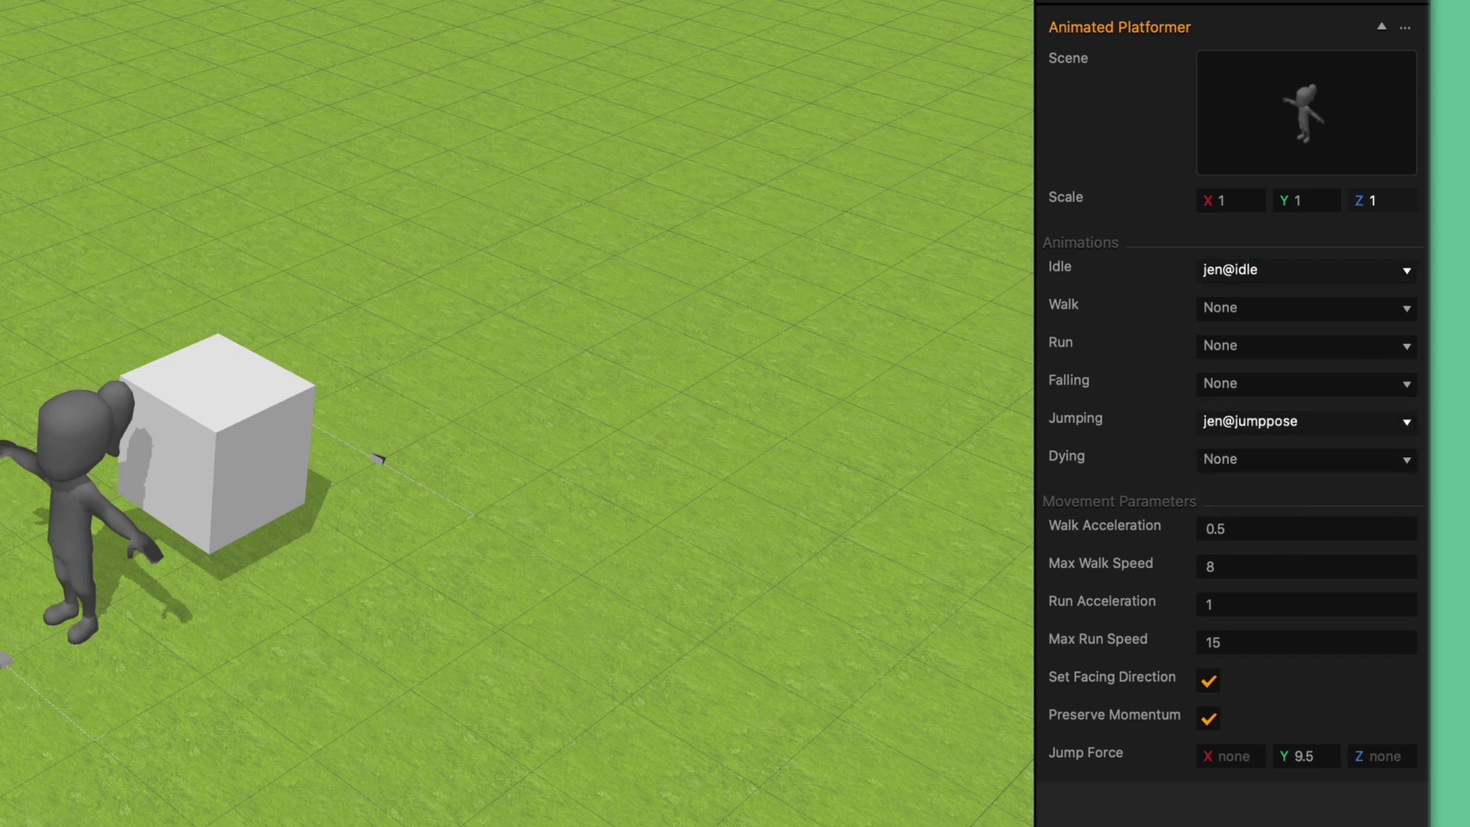
{"action": "left_click_drag", "start_coordinate": [1469, 245], "coordinate": [225, 354]}
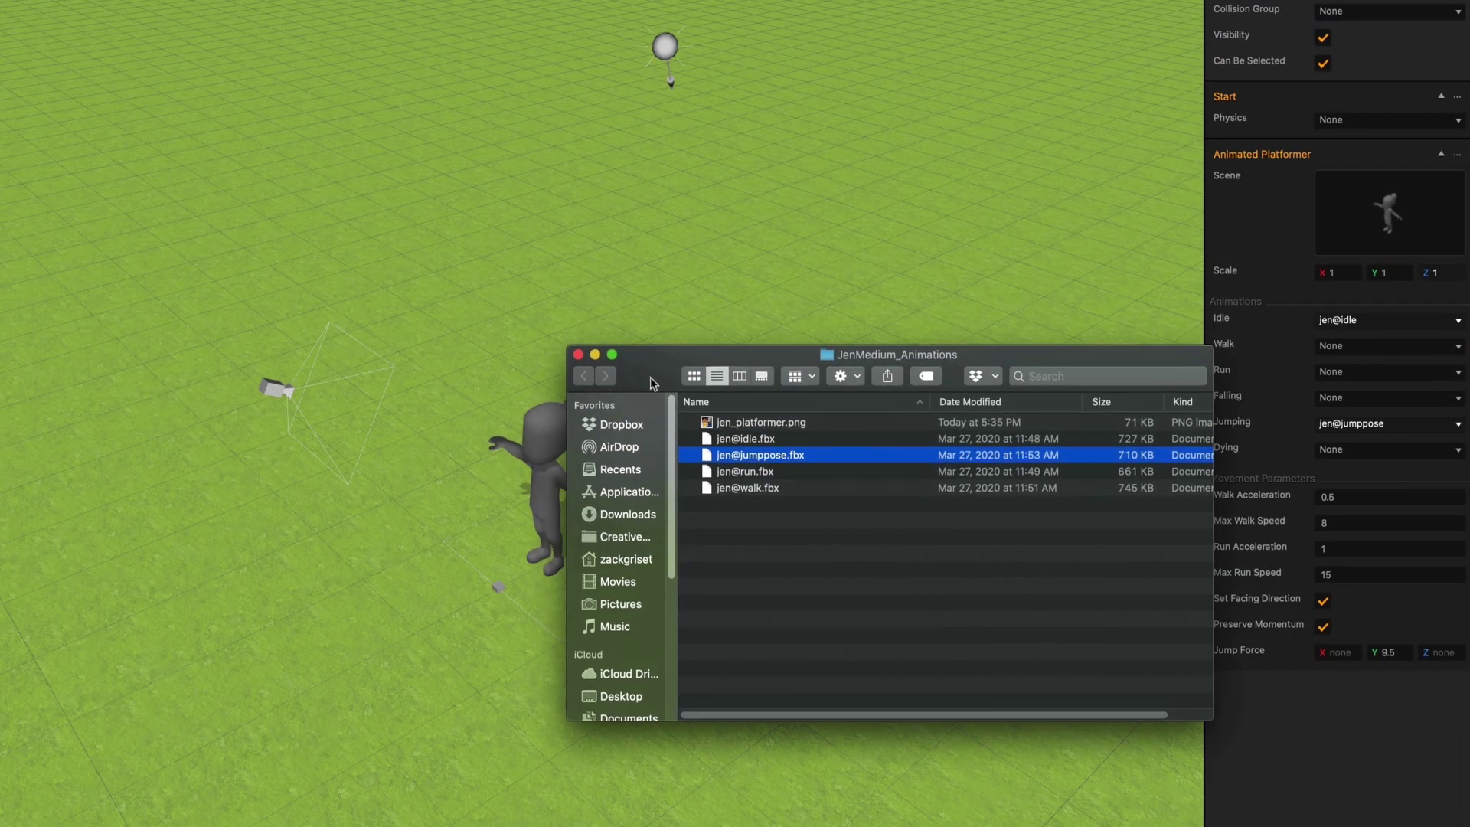
{"action": "left_click_drag", "start_coordinate": [651, 383], "coordinate": [656, 283]}
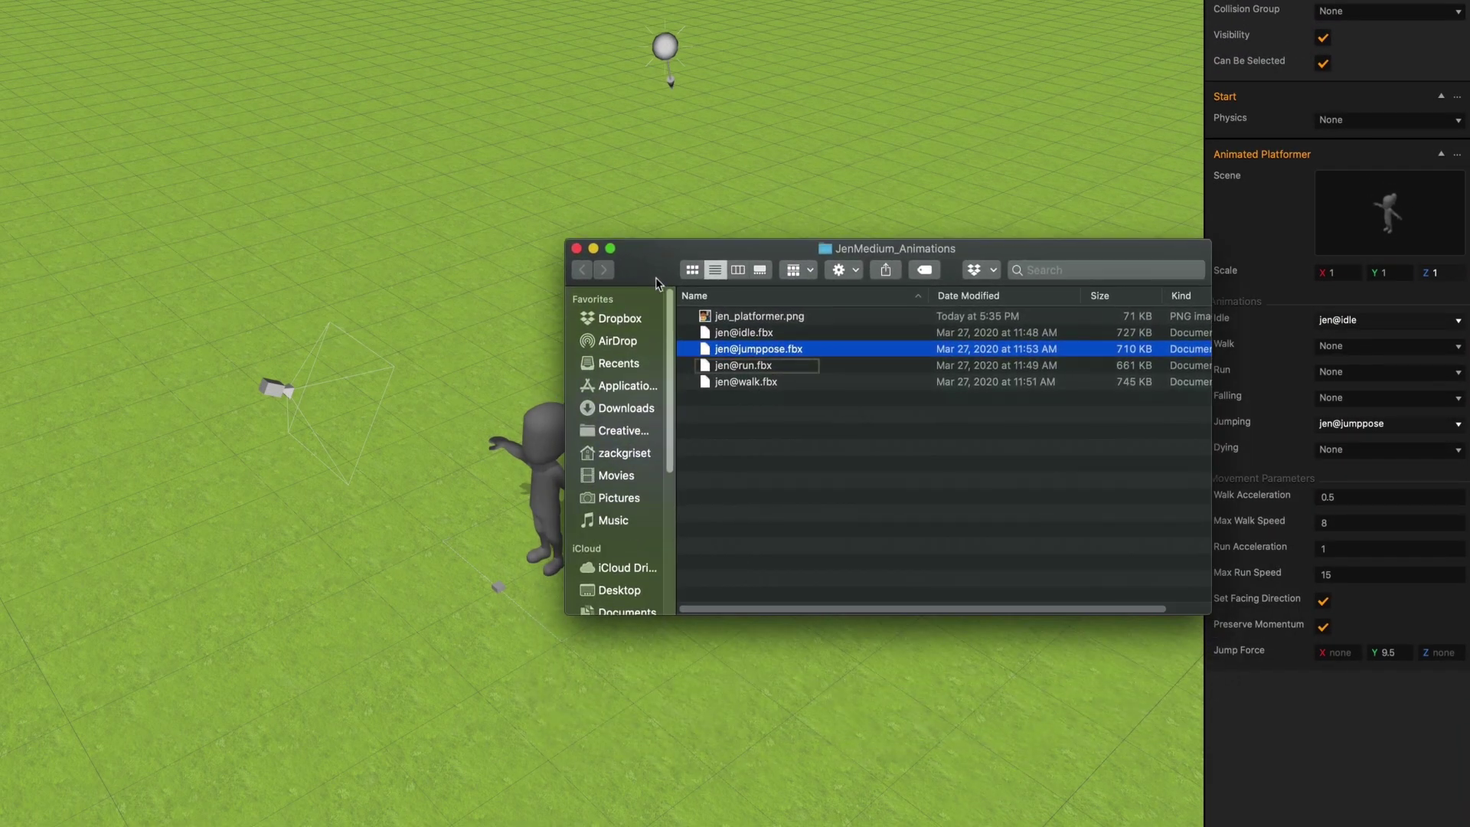
{"action": "left_click", "coordinate": [764, 368]}
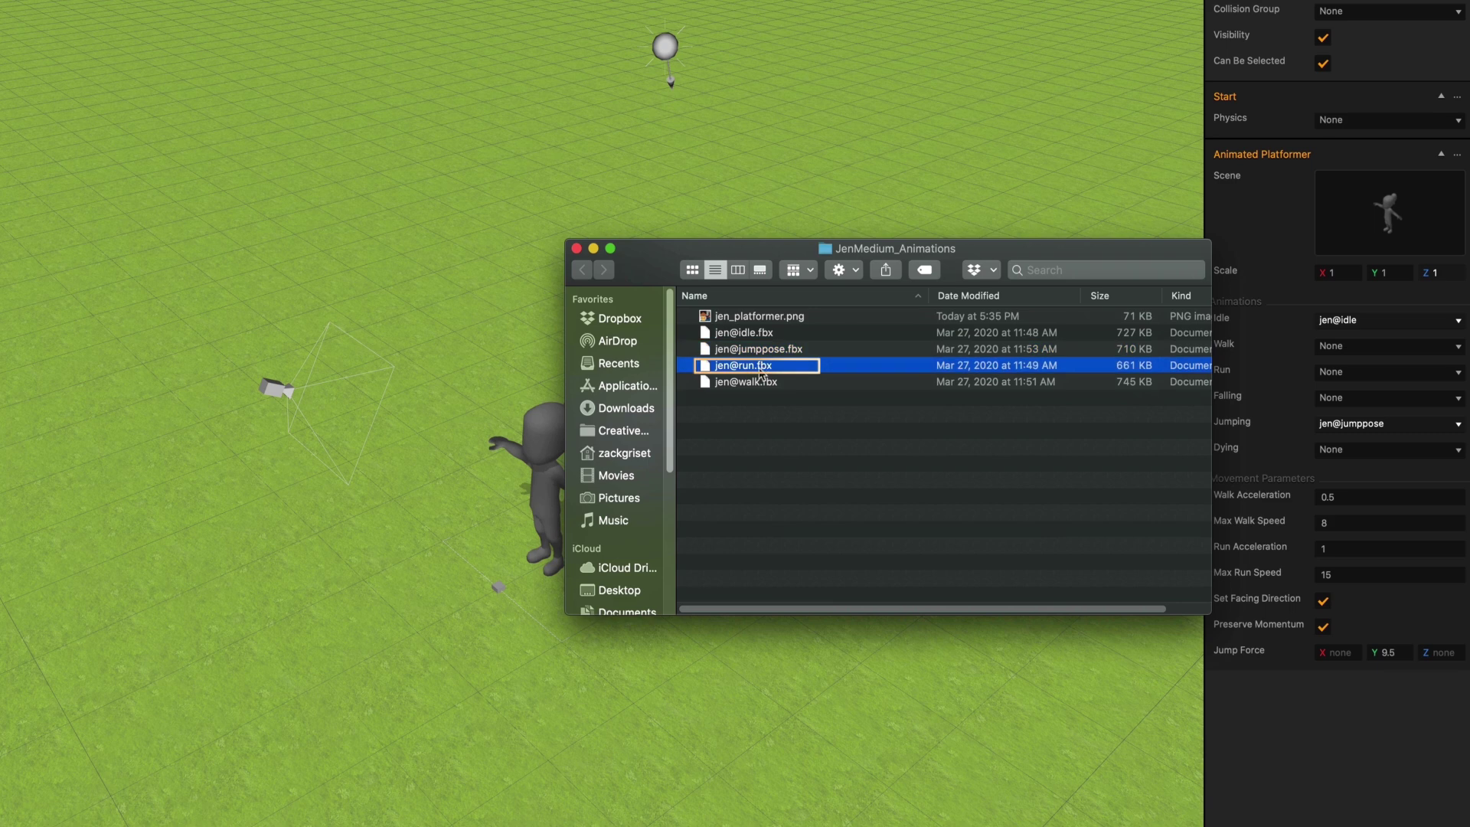
{"action": "left_click_drag", "start_coordinate": [762, 371], "coordinate": [1428, 233]}
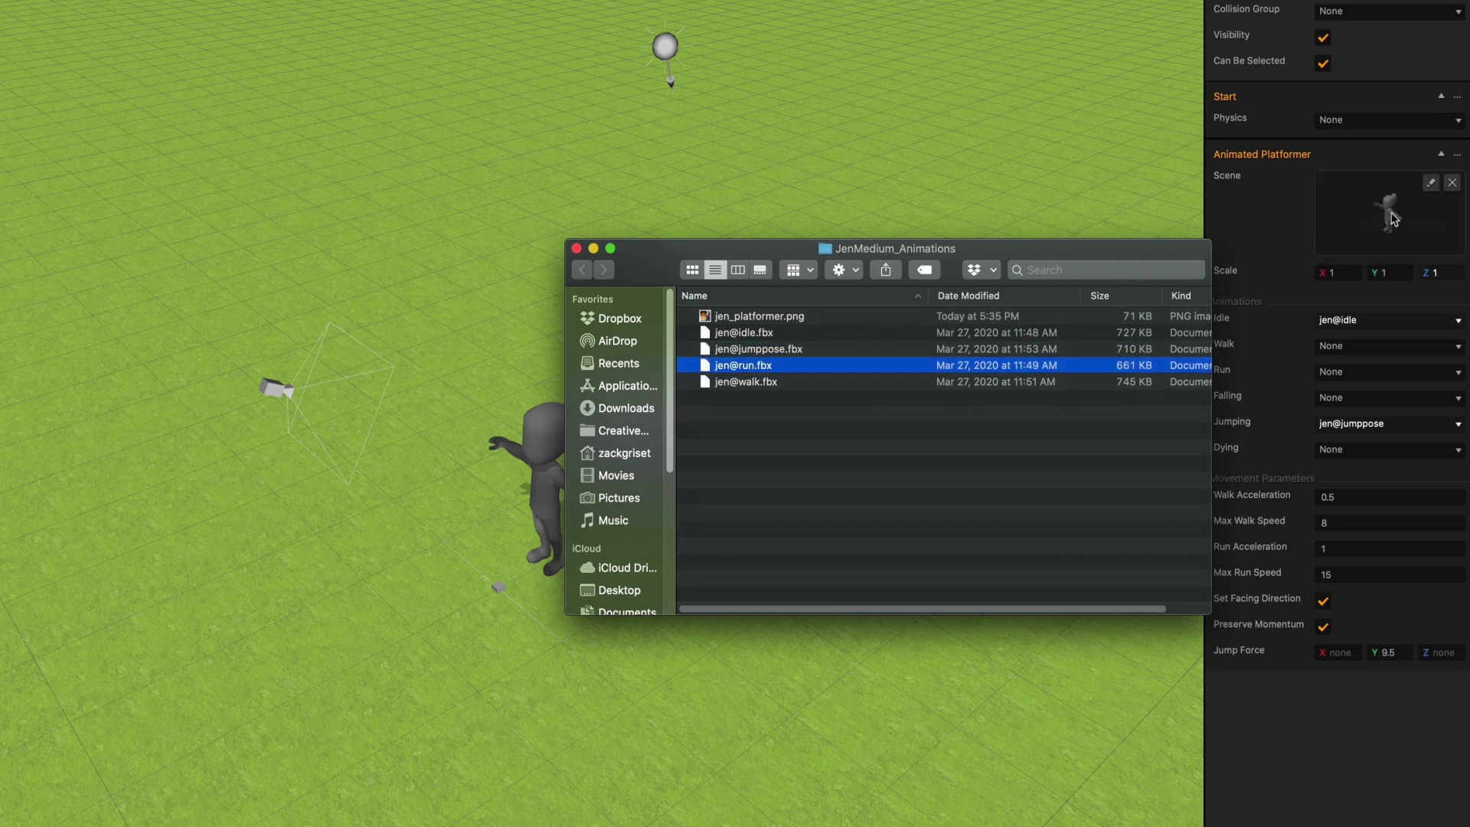
{"action": "left_click", "coordinate": [746, 387]}
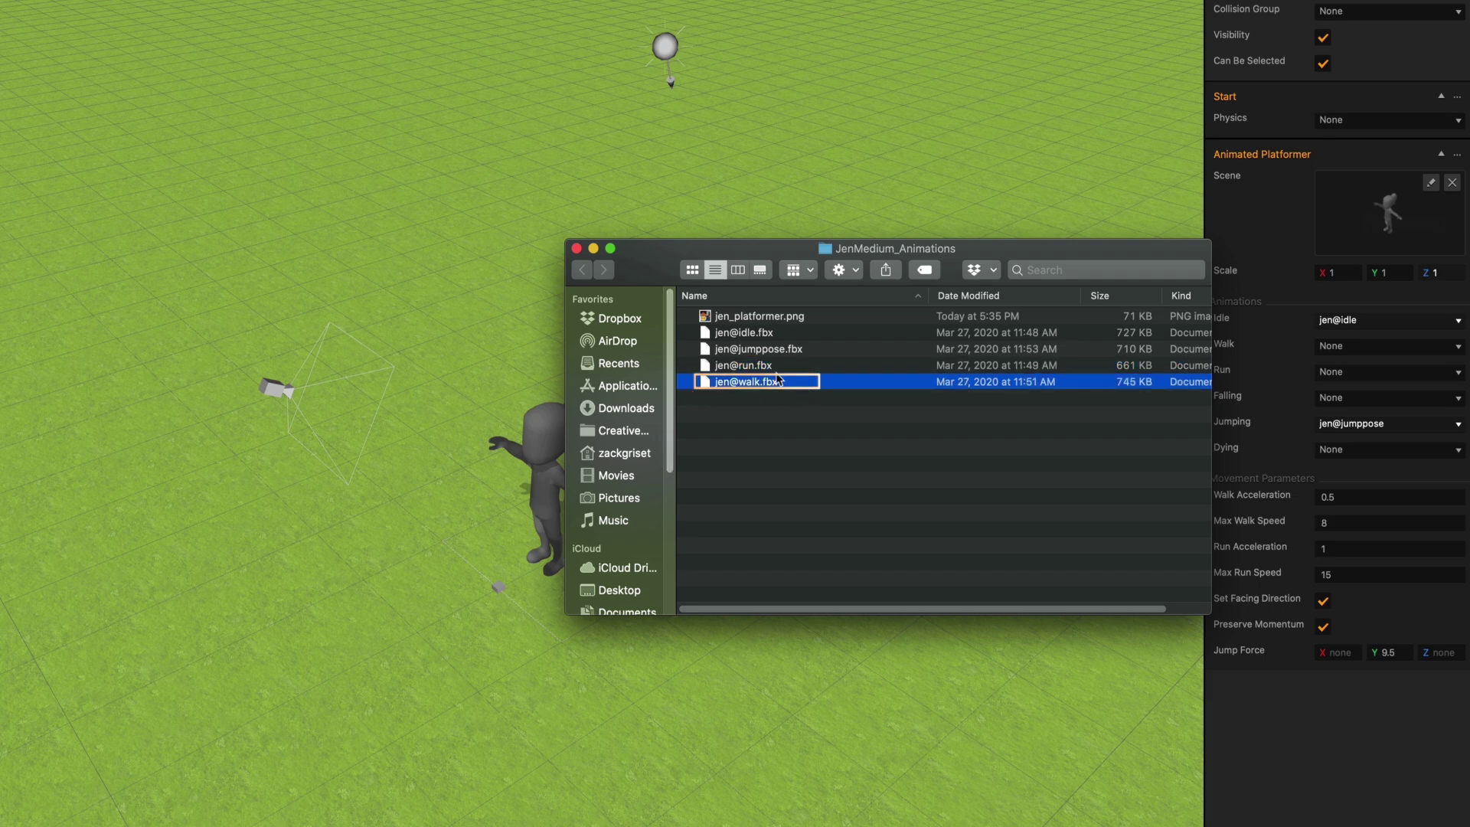
{"action": "left_click_drag", "start_coordinate": [1012, 368], "coordinate": [1382, 230]}
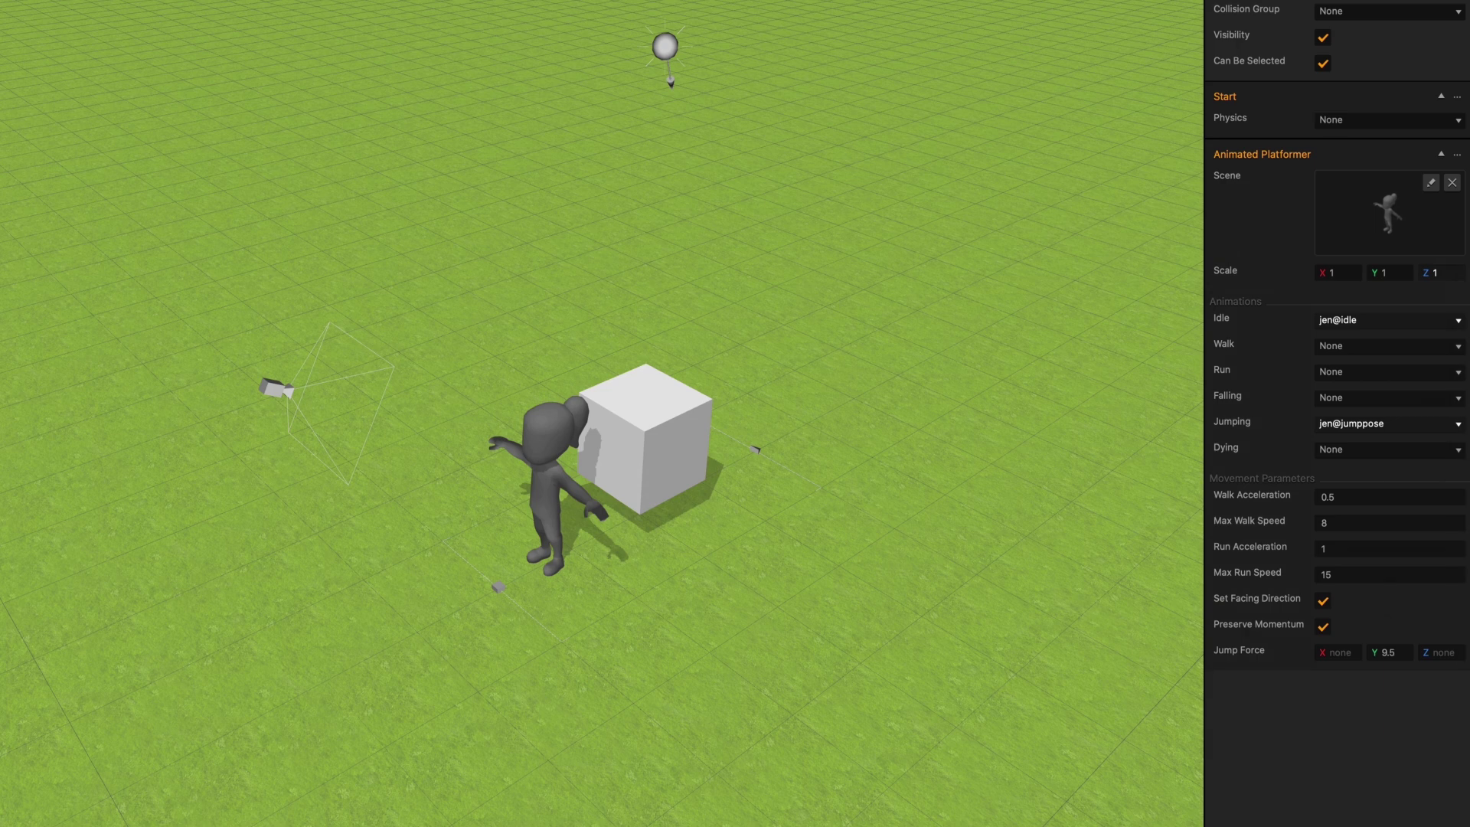
Assign jen@walk as the Animated Platformer's Walk animation and jen@run as its Run animation.
{"action": "left_click", "coordinate": [1391, 346]}
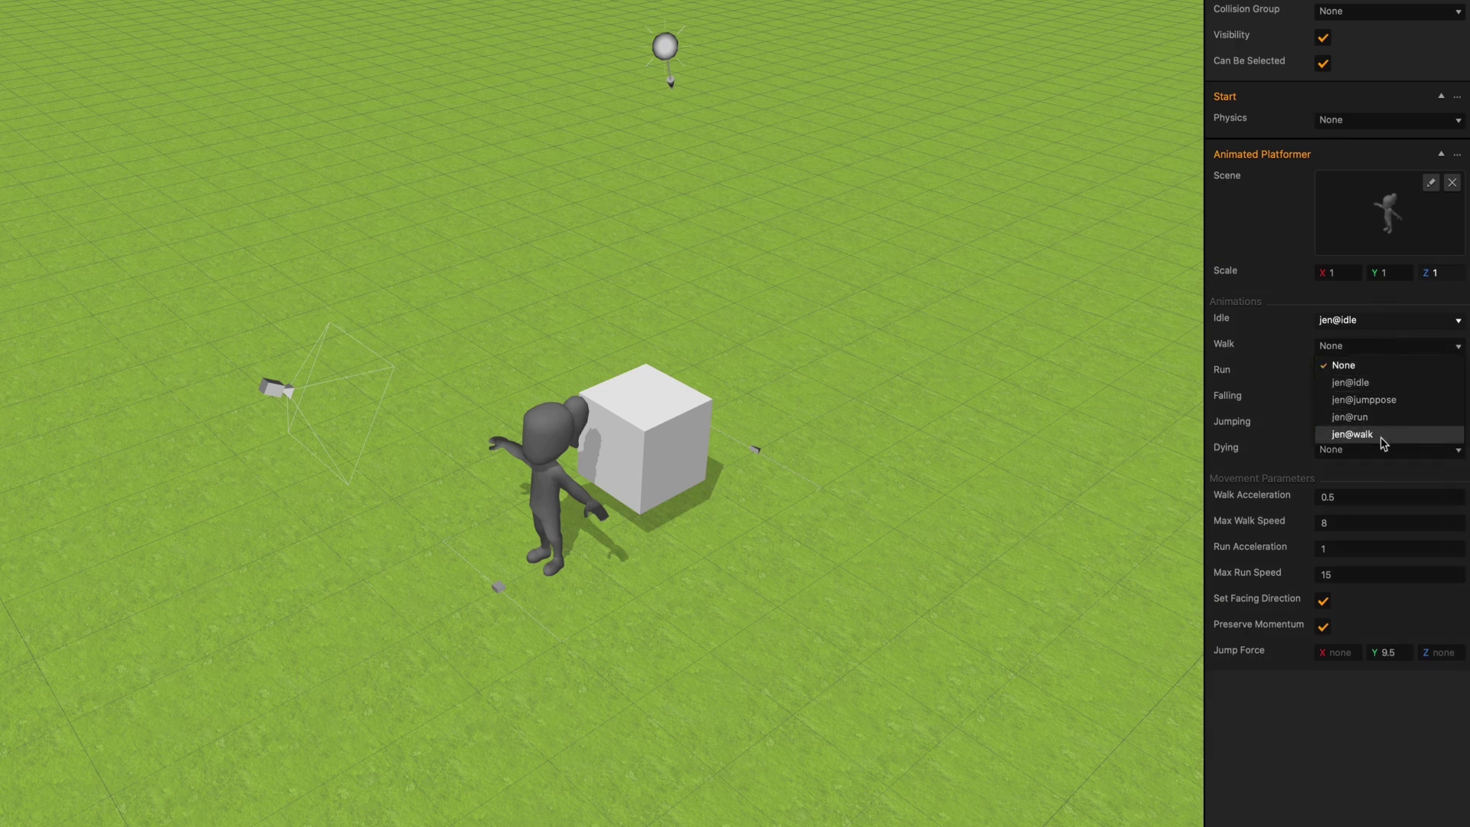
{"action": "left_click", "coordinate": [1379, 435]}
{"action": "left_click", "coordinate": [1378, 374]}
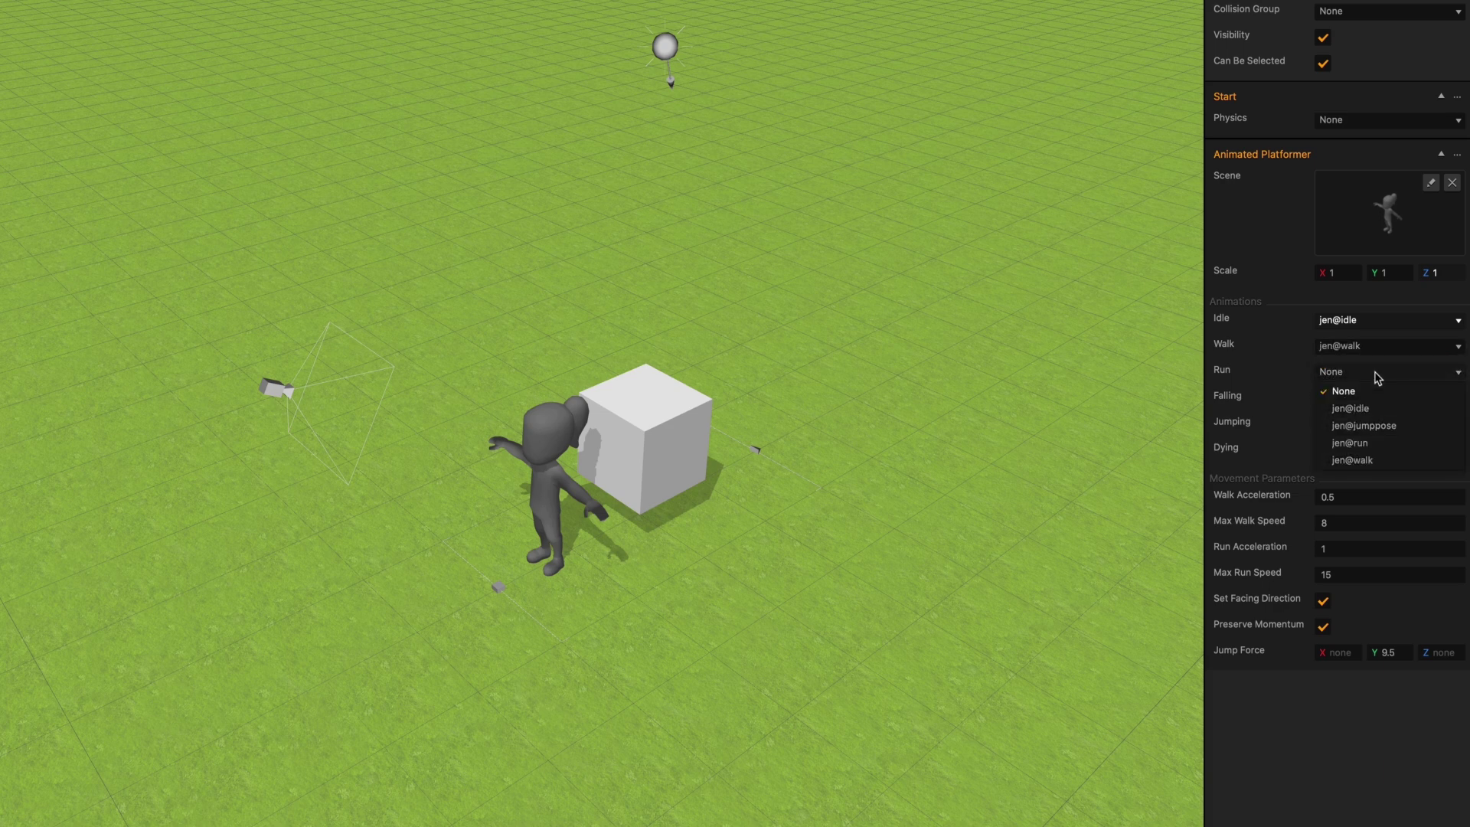
{"action": "left_click", "coordinate": [1374, 446]}
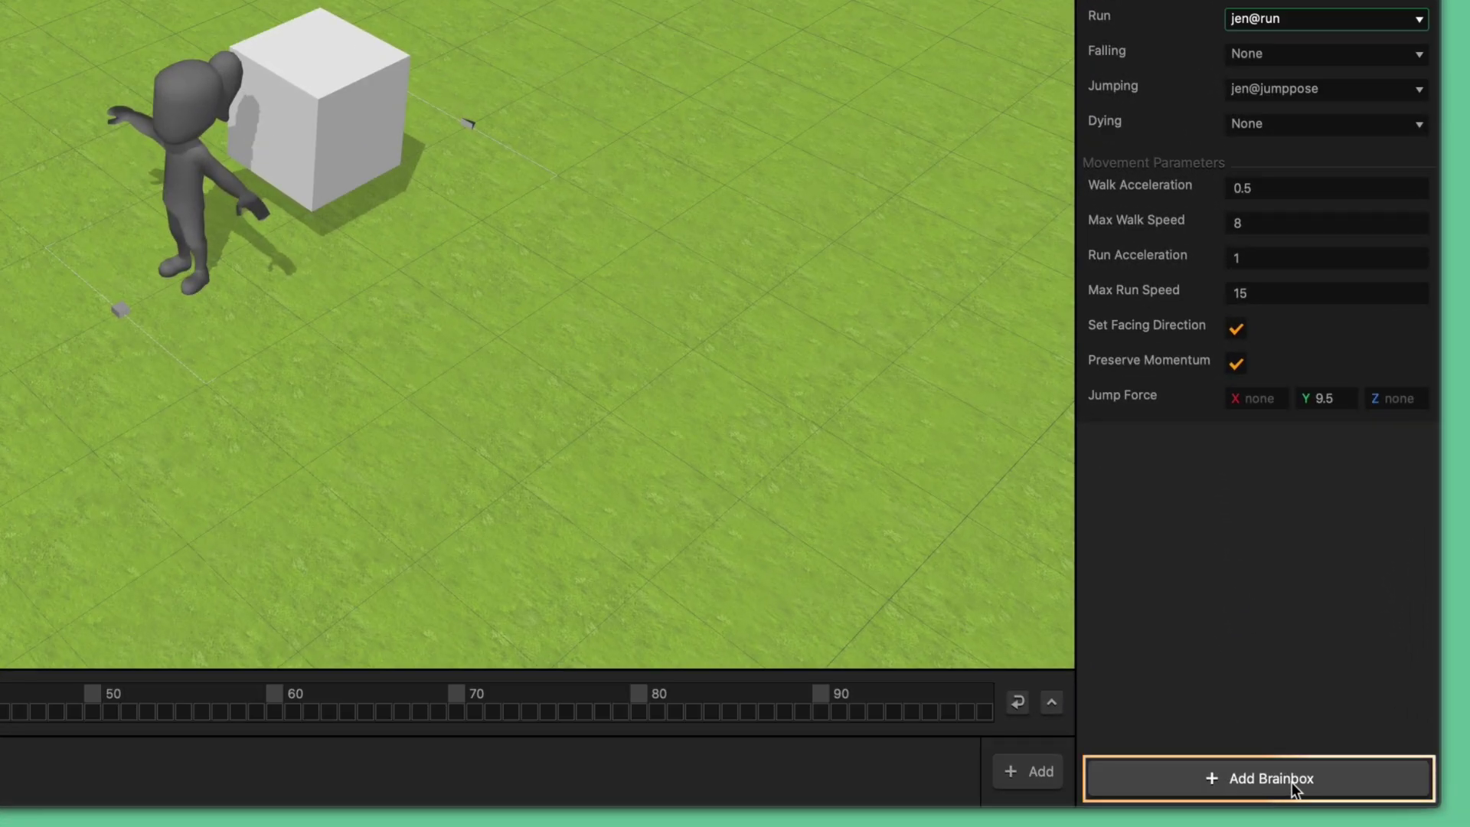
Add the Advanced Platformer Keyboard Controls brainbox to the character and start the game preview.
{"action": "left_click", "coordinate": [1292, 782]}
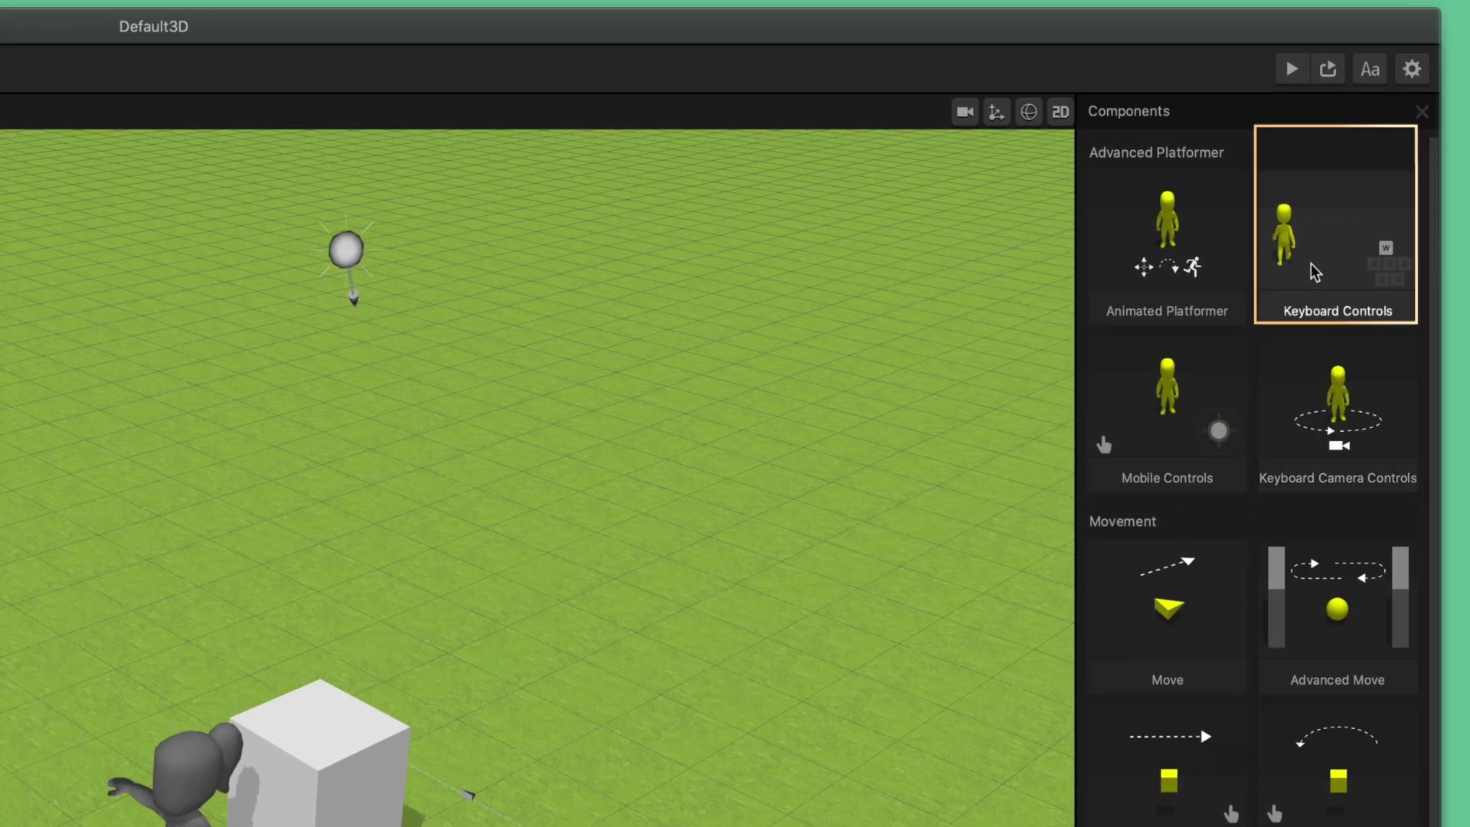
{"action": "left_click", "coordinate": [1338, 256]}
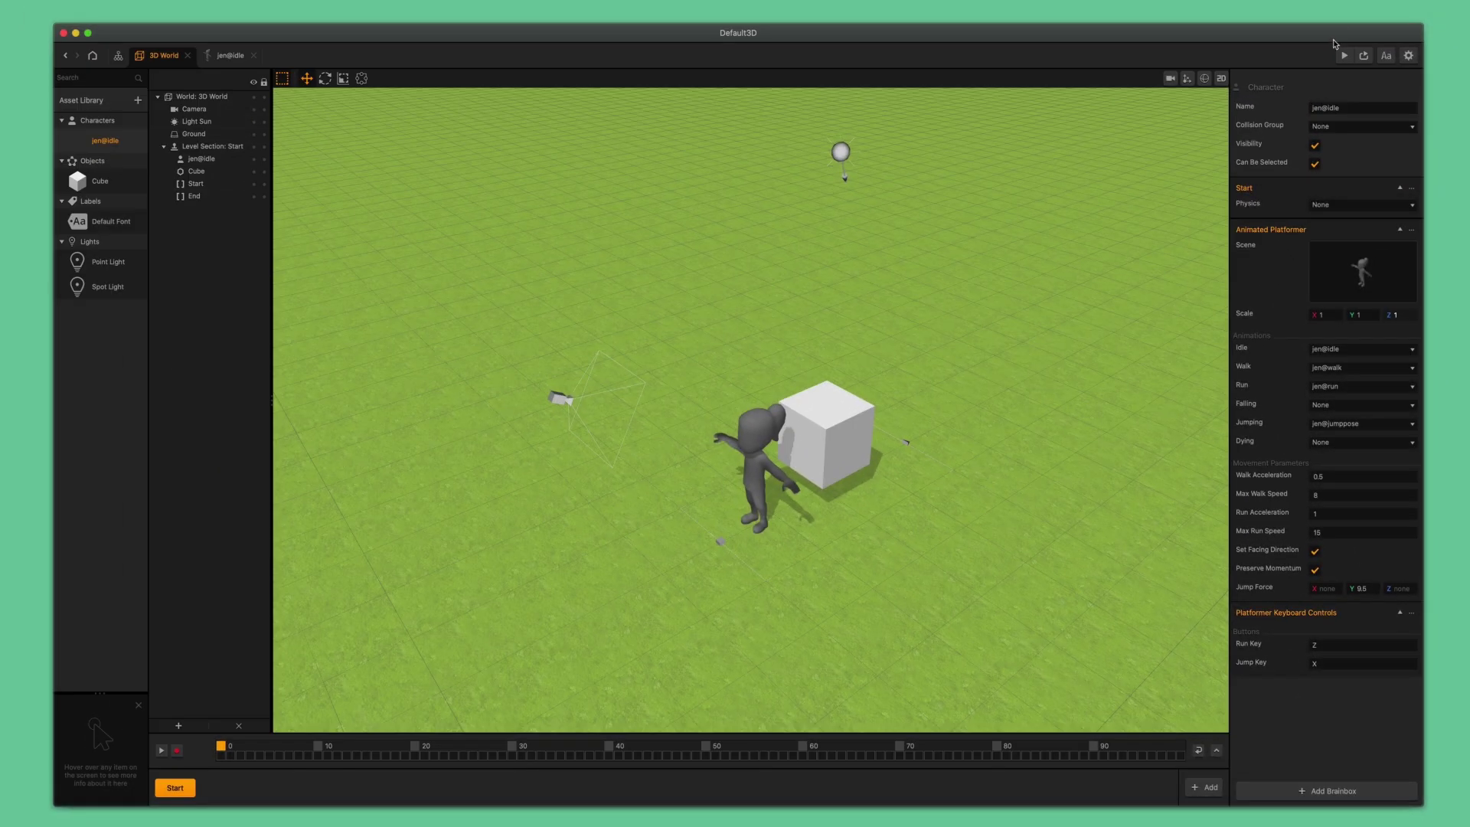
{"action": "left_click", "coordinate": [1344, 55]}
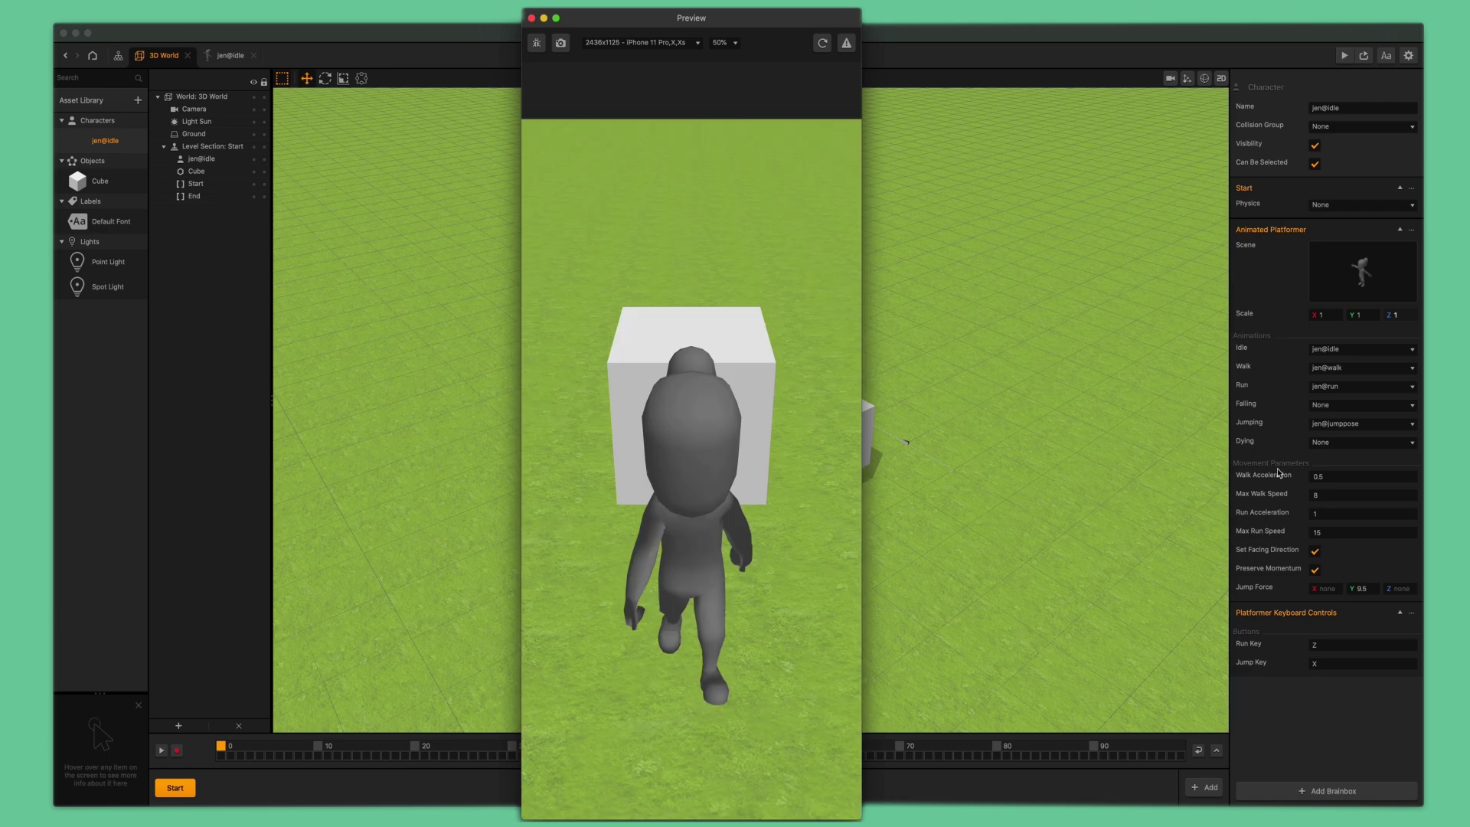
Test the character's walking, running and jumping in all directions in the game preview, and close the preview.
{"action": "key", "text": "Down"}
{"action": "key", "text": "x"}
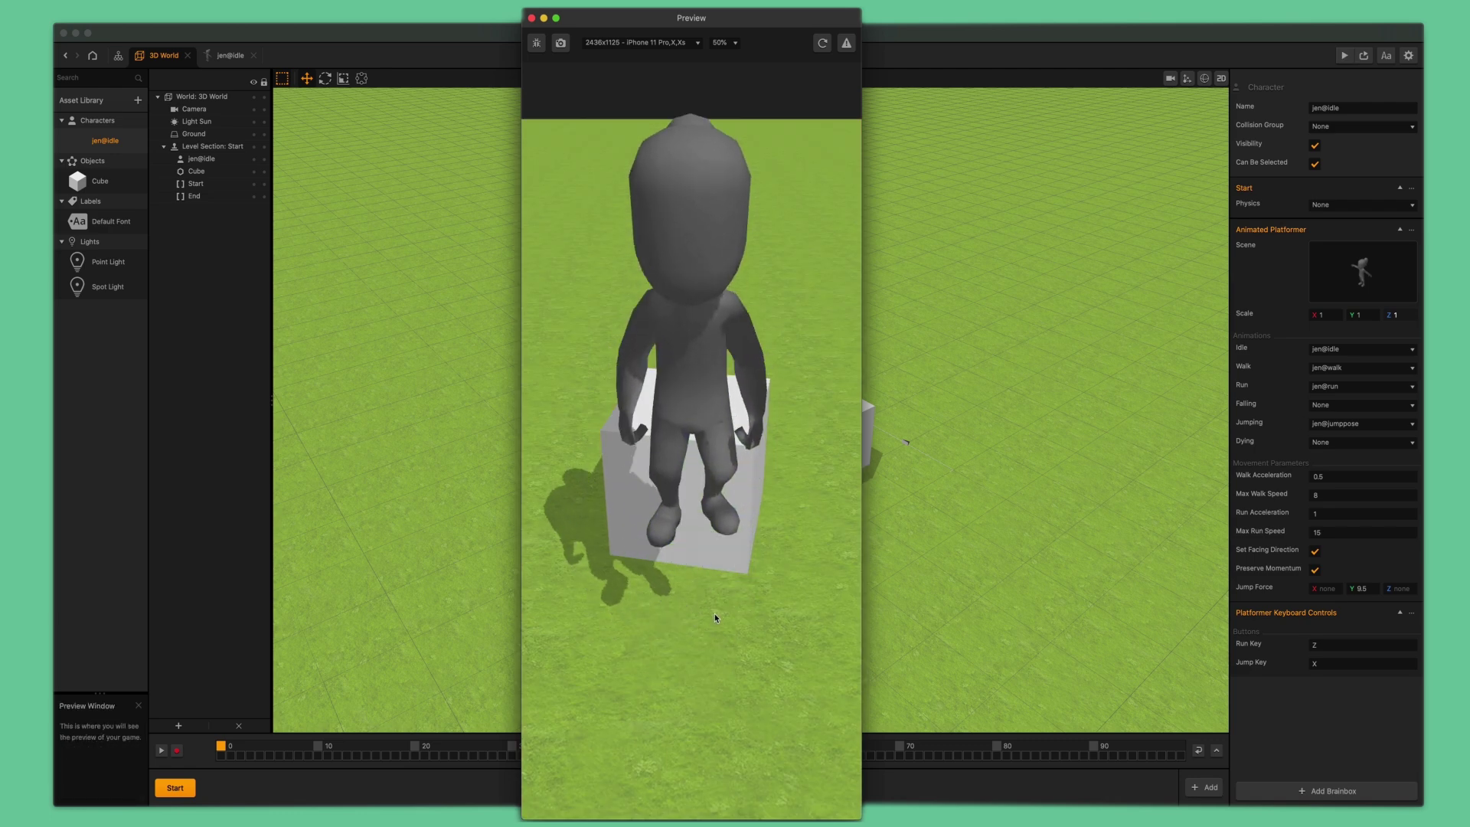
{"action": "key", "text": "x"}
{"action": "key", "text": "Up"}
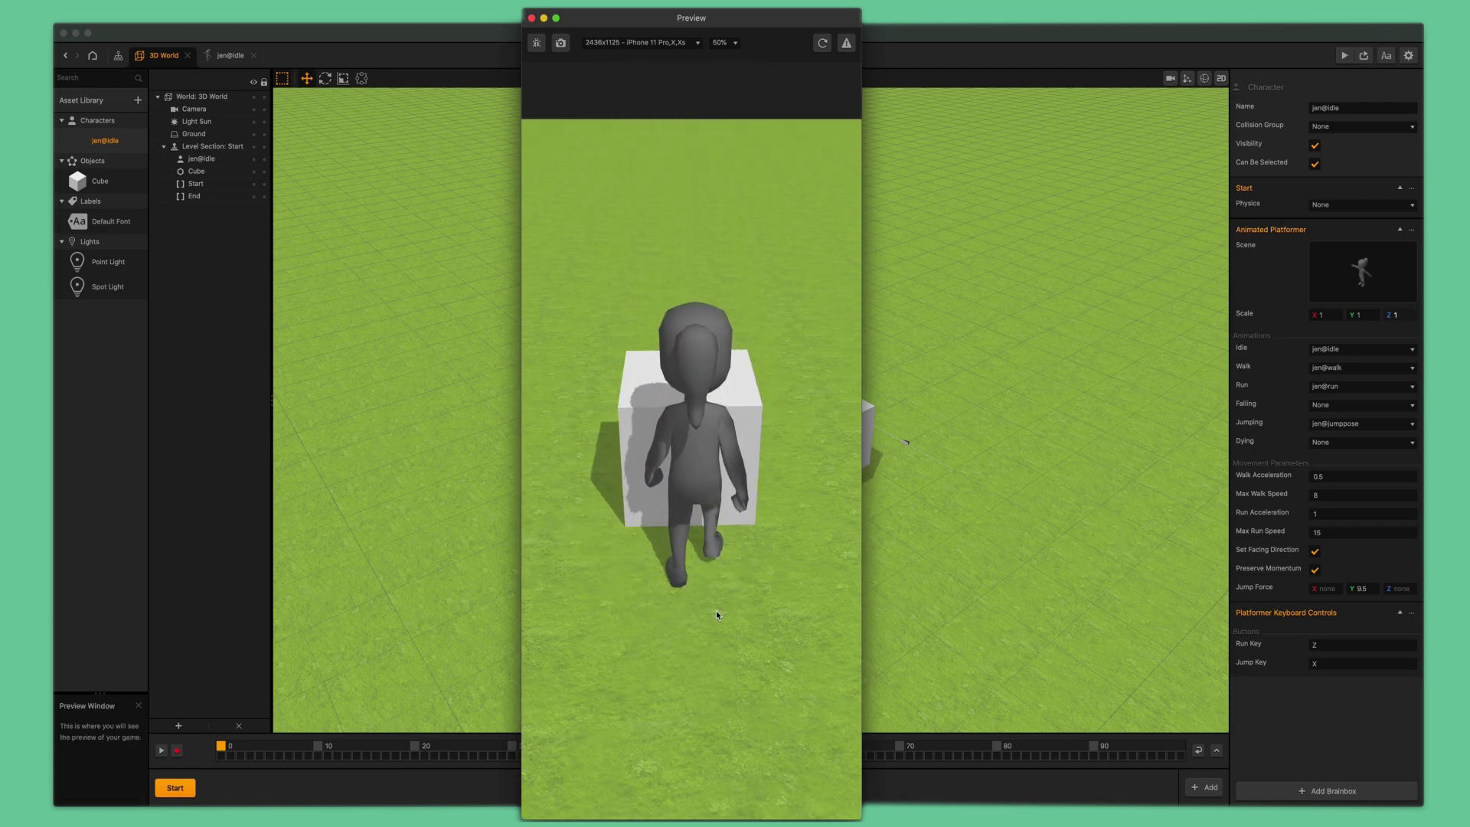
{"action": "key", "text": "Down"}
{"action": "key", "text": "Right"}
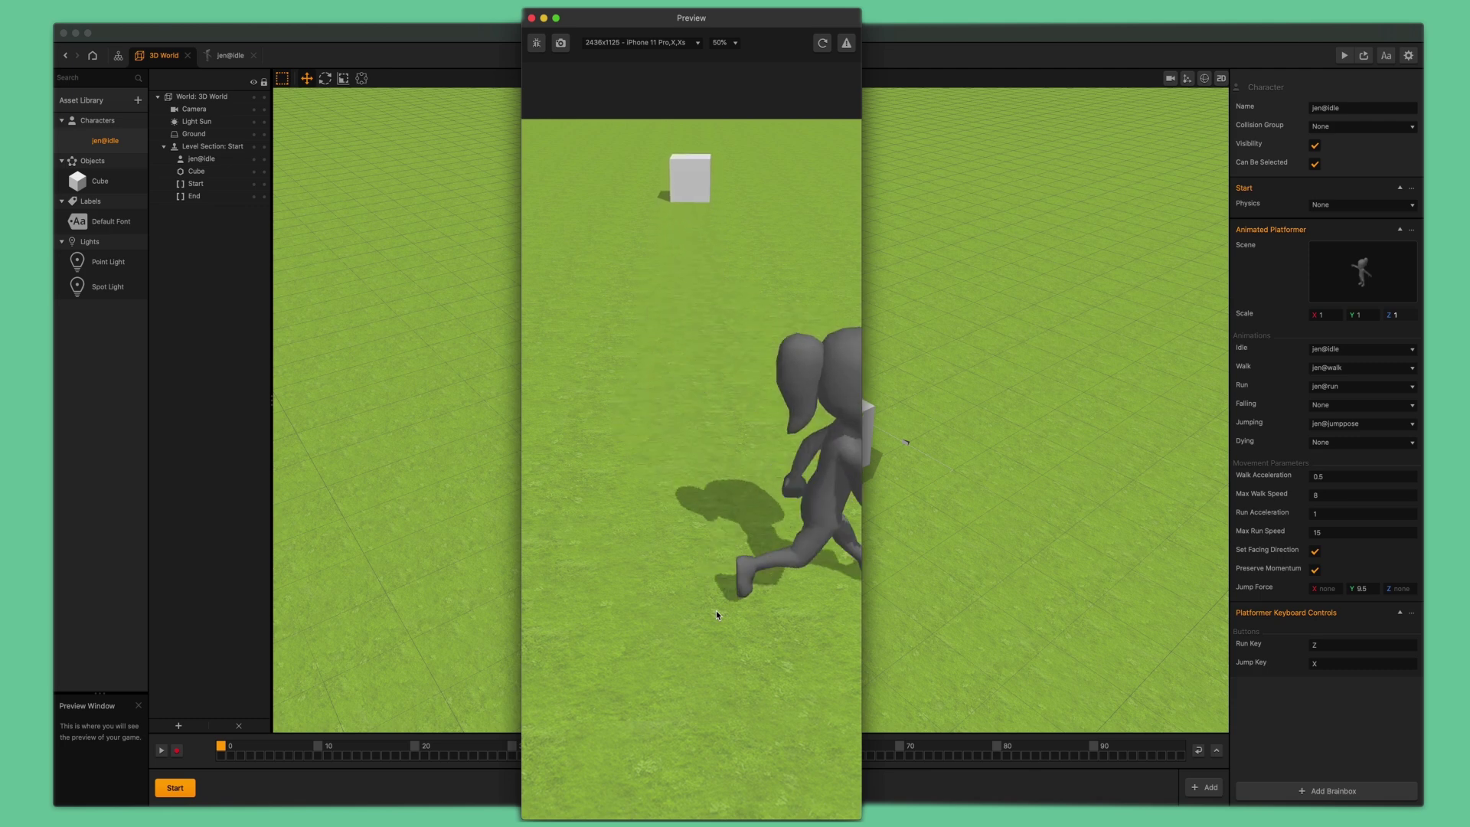
{"action": "key", "text": "Left"}
{"action": "key", "text": "Right"}
{"action": "key", "text": "x"}
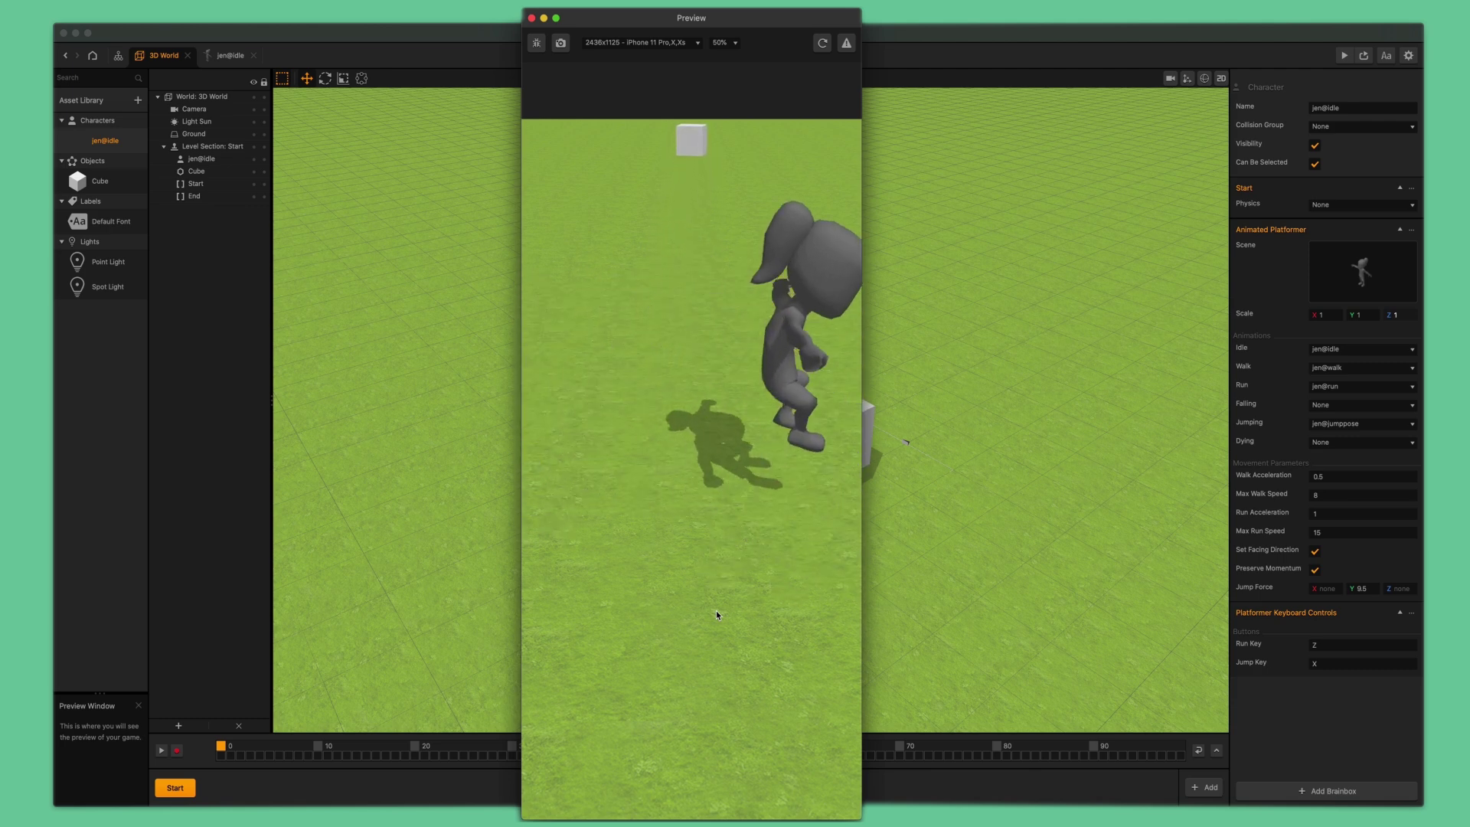
{"action": "key", "text": "Left"}
{"action": "key", "text": "Right"}
{"action": "key", "text": "Up"}
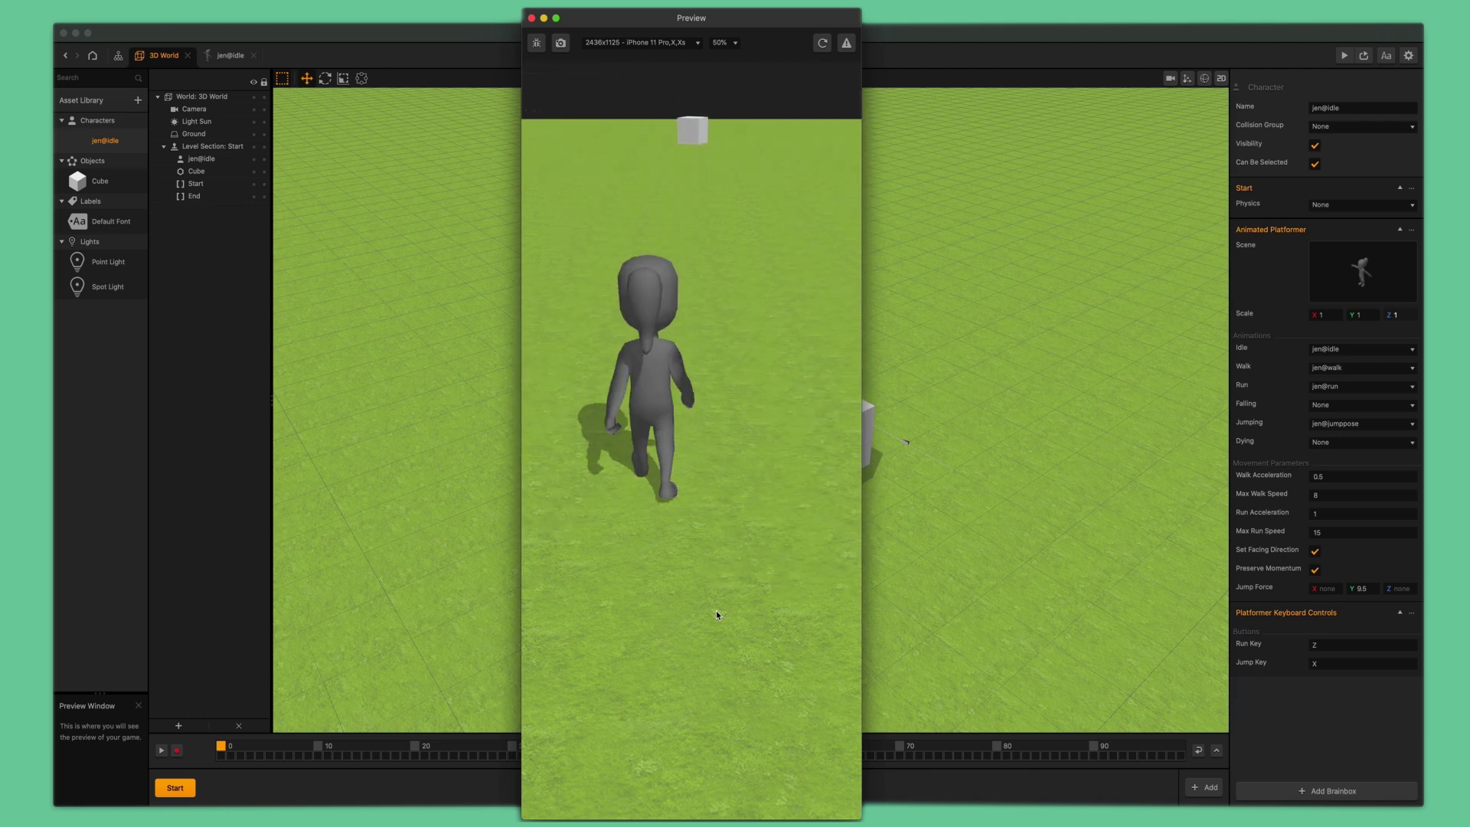
{"action": "key", "text": "x"}
{"action": "key", "text": "Down"}
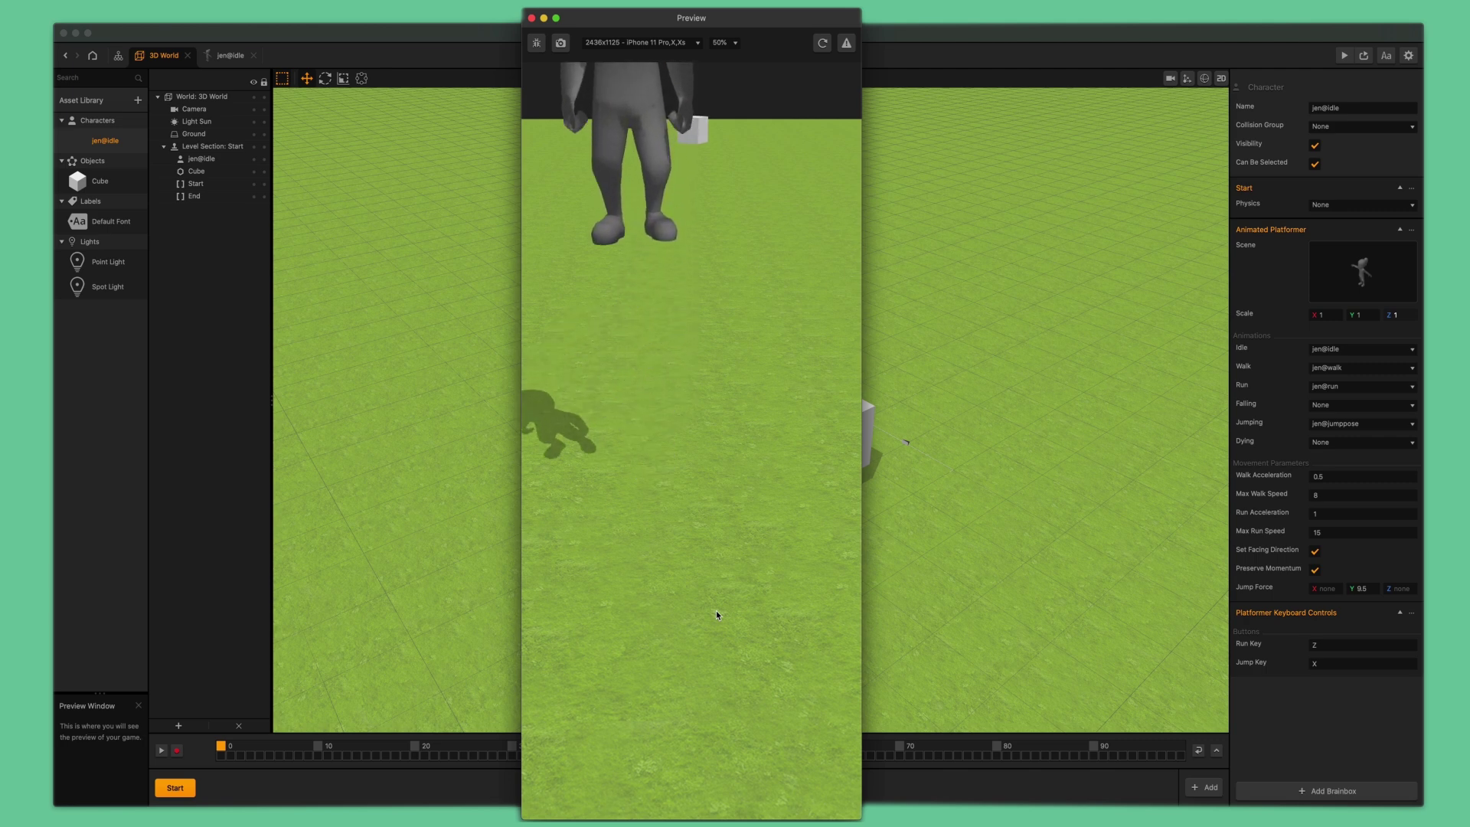
{"action": "key", "text": "Down"}
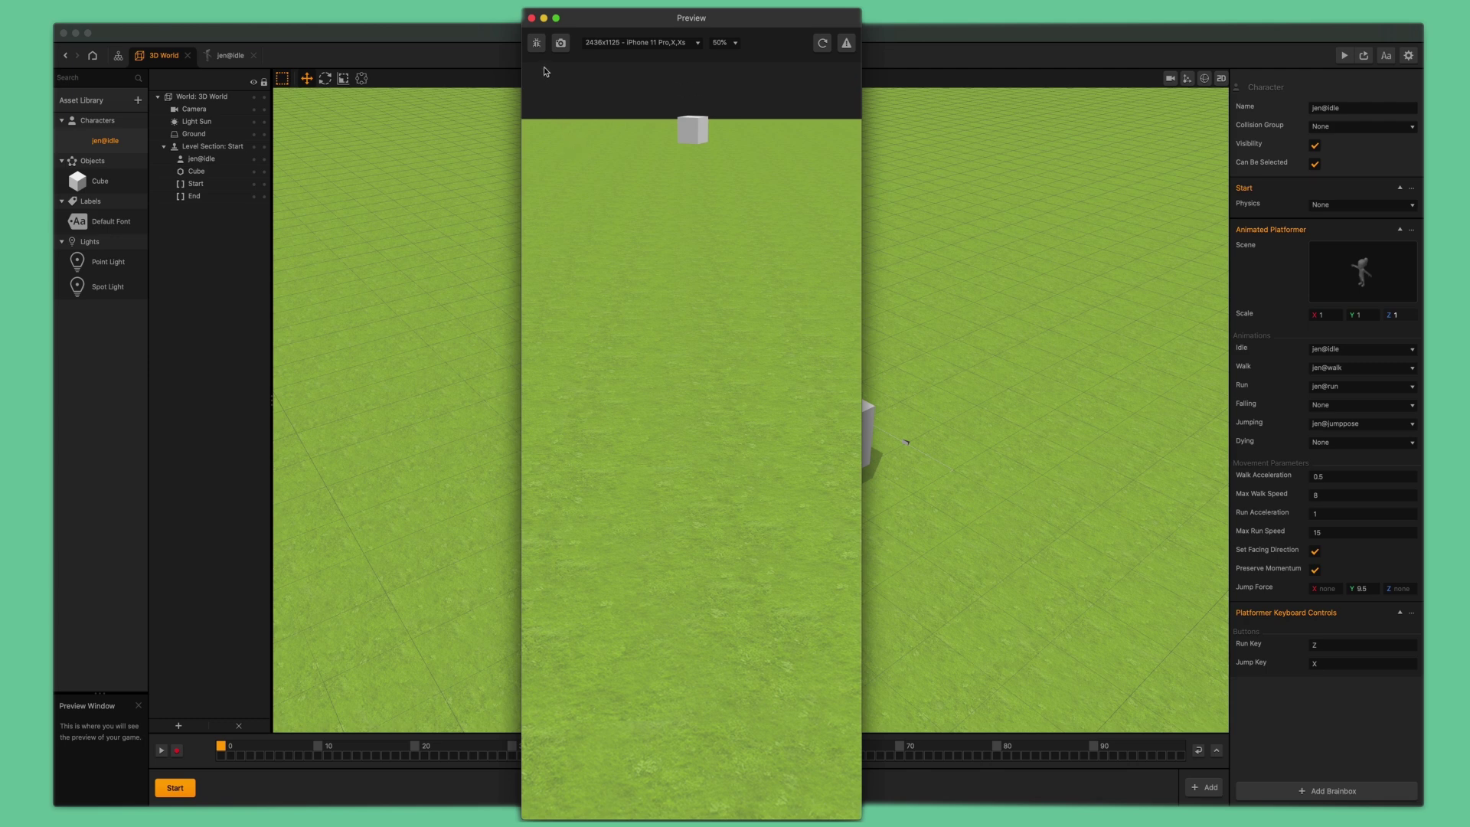
{"action": "left_click", "coordinate": [531, 18]}
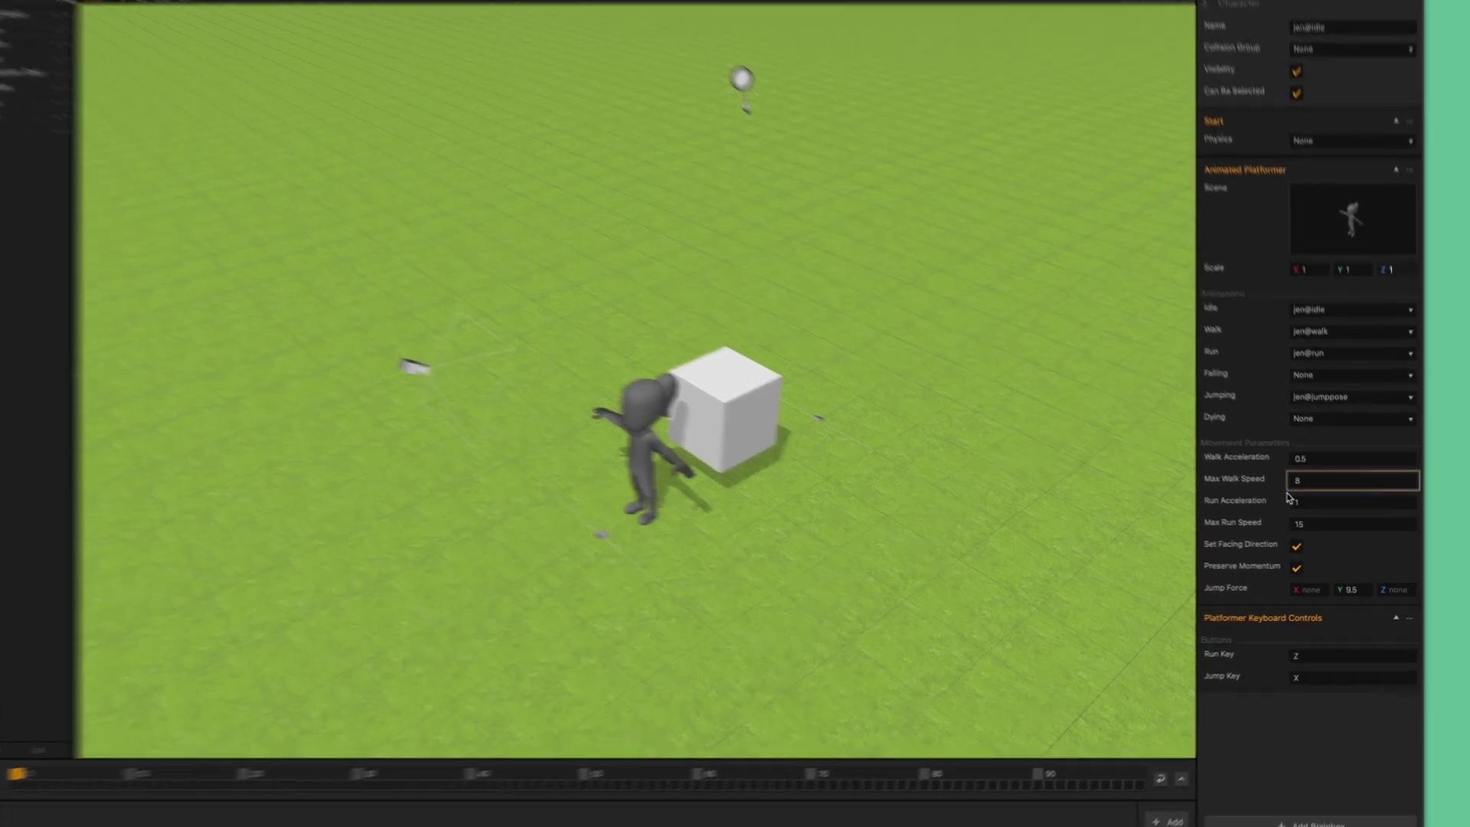
Set the Animated Platformer's Max Walk Speed to 4 and Max Run Speed to 8.
{"action": "left_click", "coordinate": [1327, 496]}
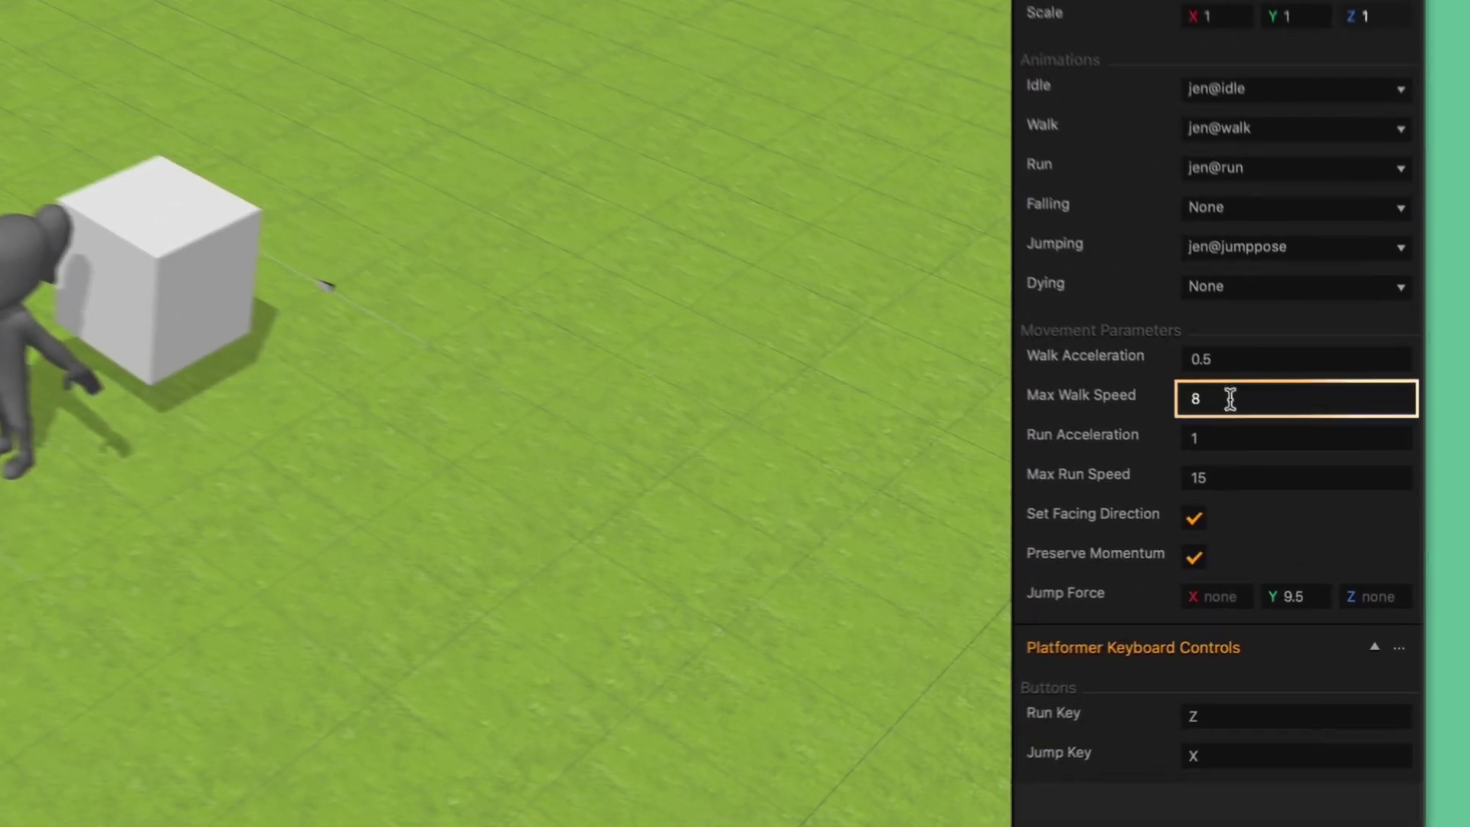
{"action": "key", "text": "BackSpace"}
{"action": "type", "text": "4"}
{"action": "key", "text": "Tab"}
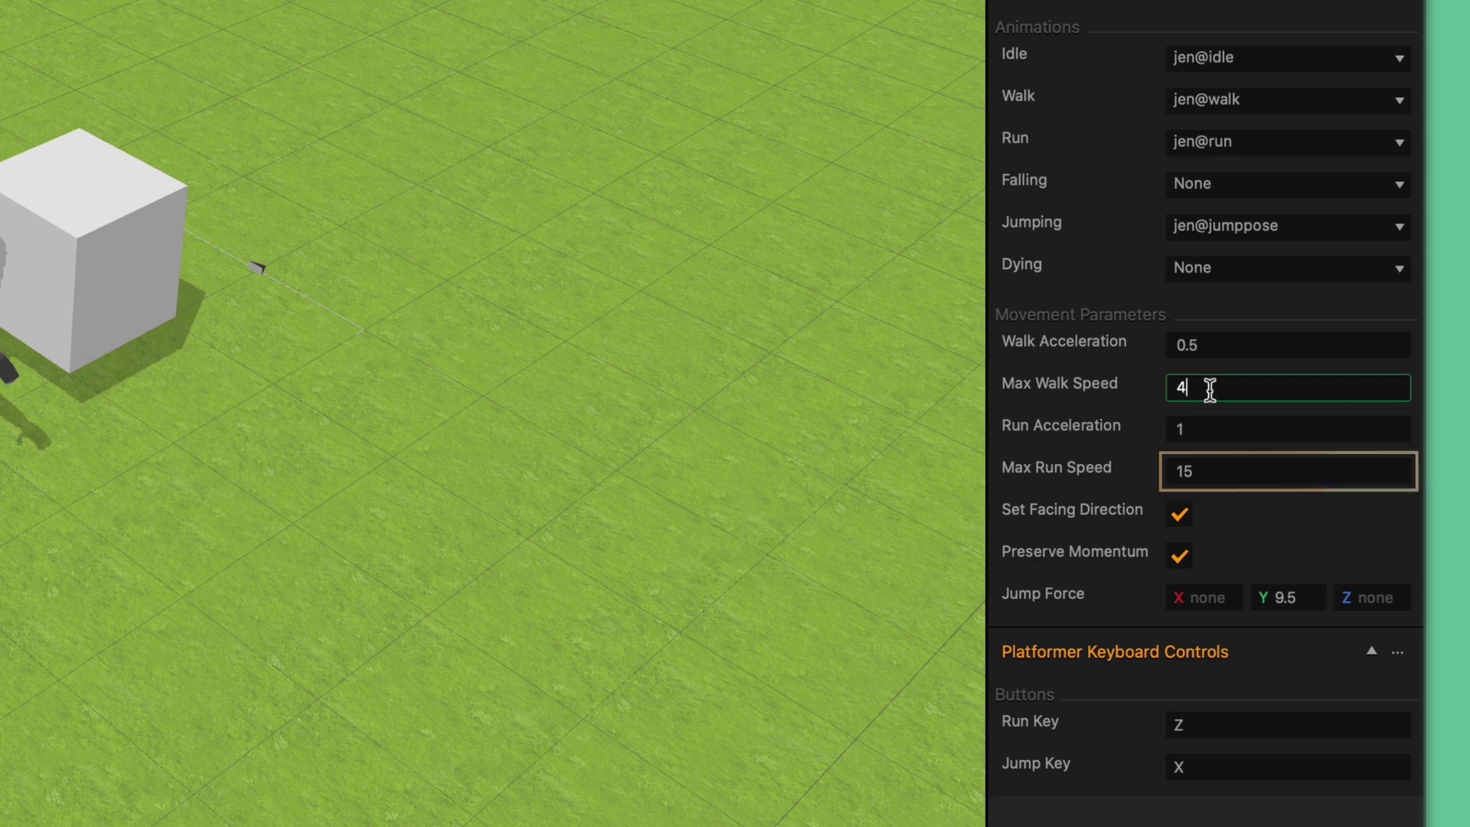
{"action": "left_click", "coordinate": [1243, 479]}
{"action": "key", "text": "BackSpace"}
{"action": "key", "text": "BackSpace"}
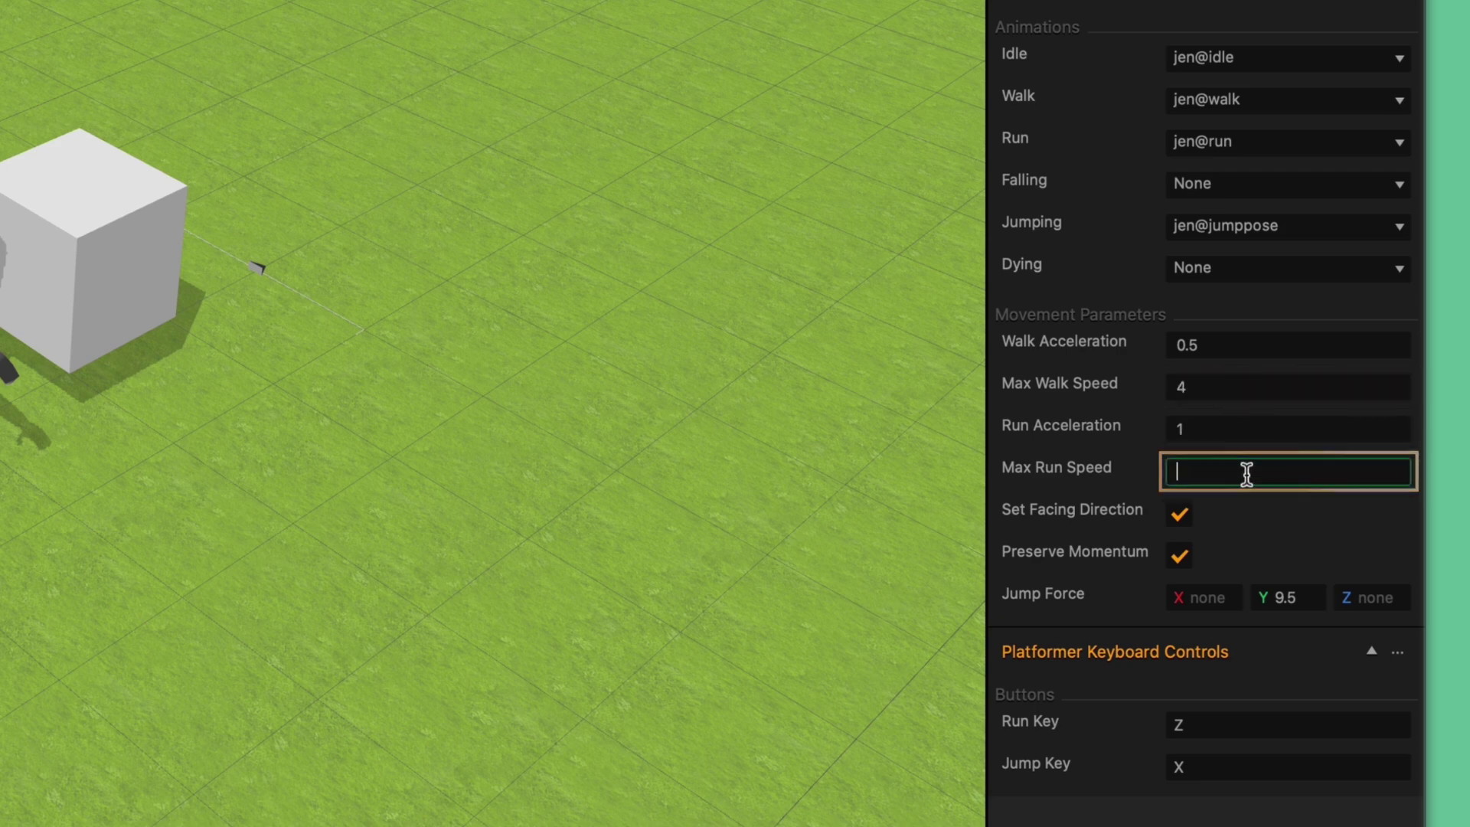
{"action": "type", "text": "8"}
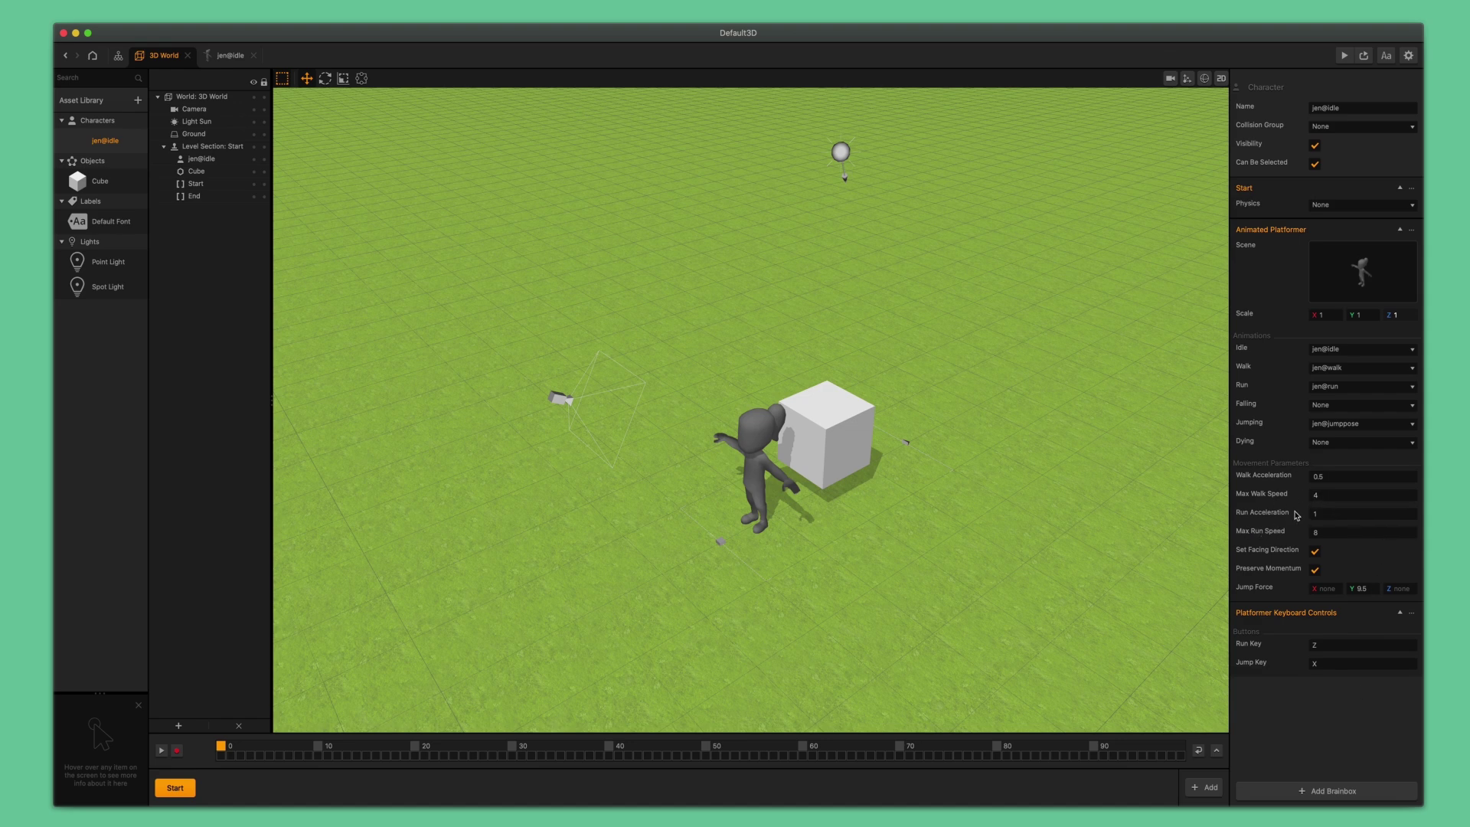
In the jen@idle node map, set the Start node's Physics to Dynamic and its Friction to 4.
{"action": "left_click", "coordinate": [230, 55]}
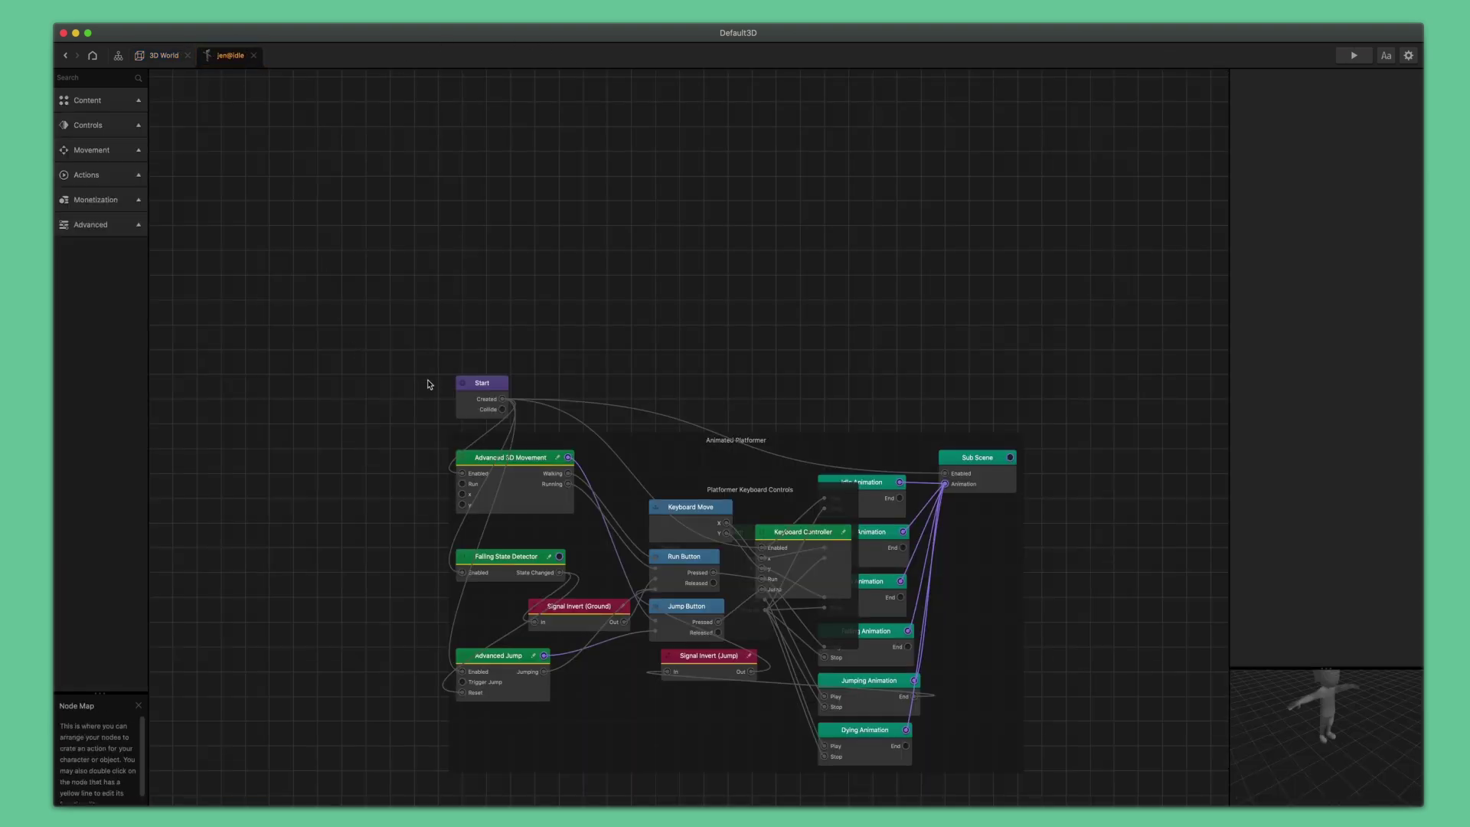
{"action": "left_click", "coordinate": [471, 399]}
{"action": "left_click", "coordinate": [1372, 130]}
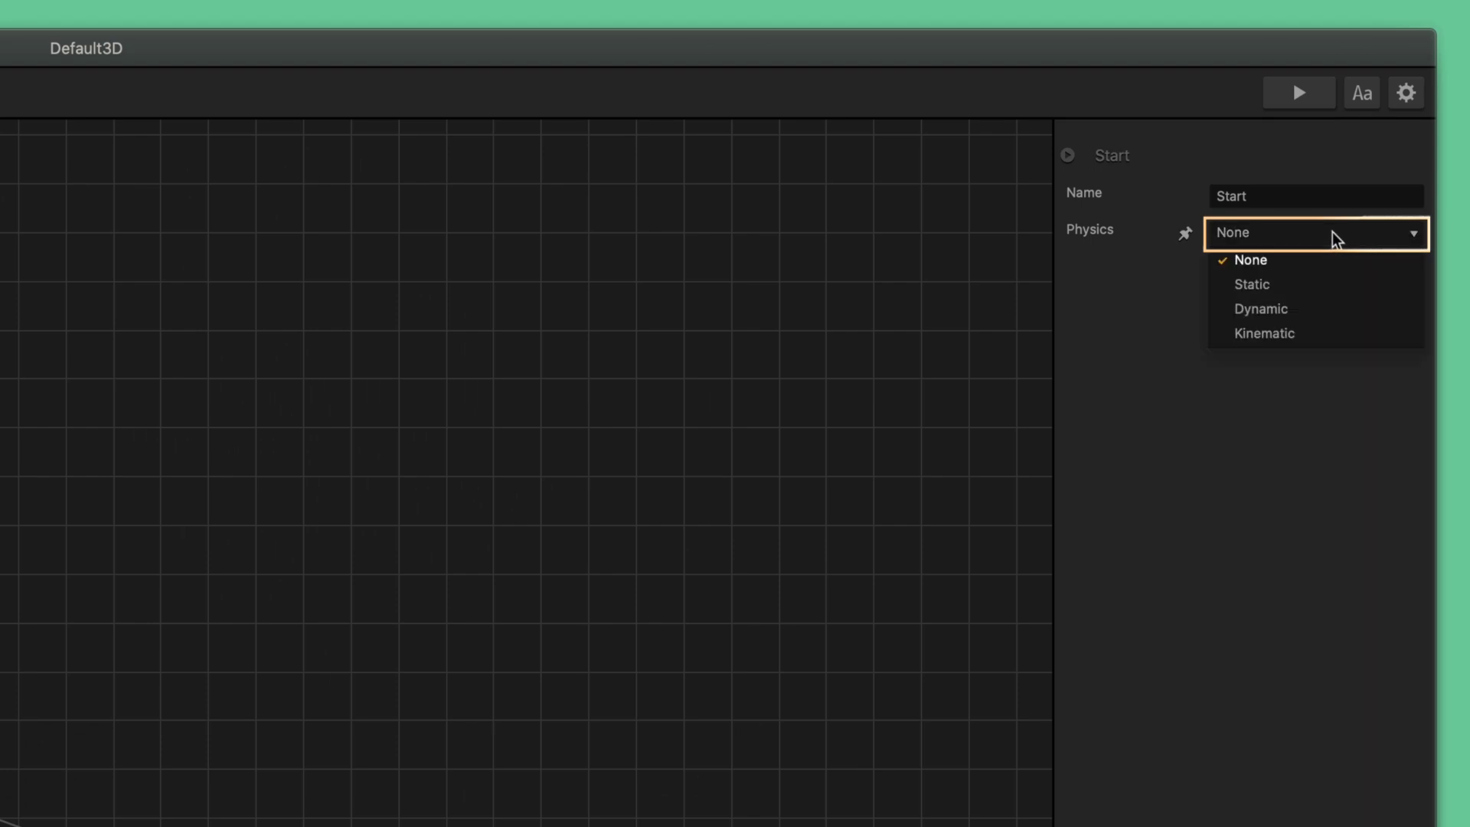
{"action": "left_click", "coordinate": [1296, 309]}
{"action": "left_click", "coordinate": [1274, 306]}
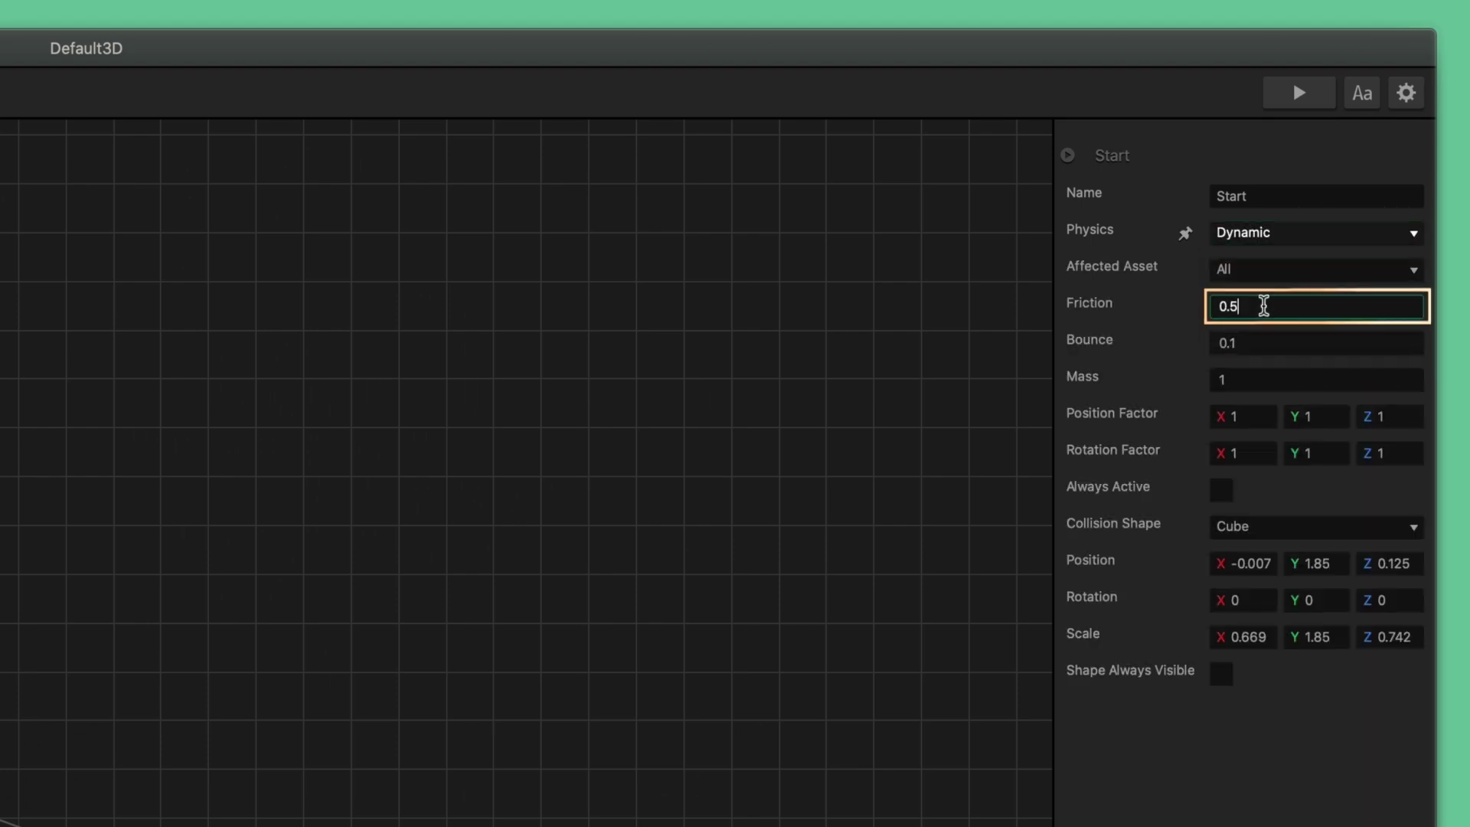
{"action": "left_click_drag", "start_coordinate": [1263, 306], "coordinate": [1174, 302]}
{"action": "type", "text": "4"}
{"action": "key", "text": "Return"}
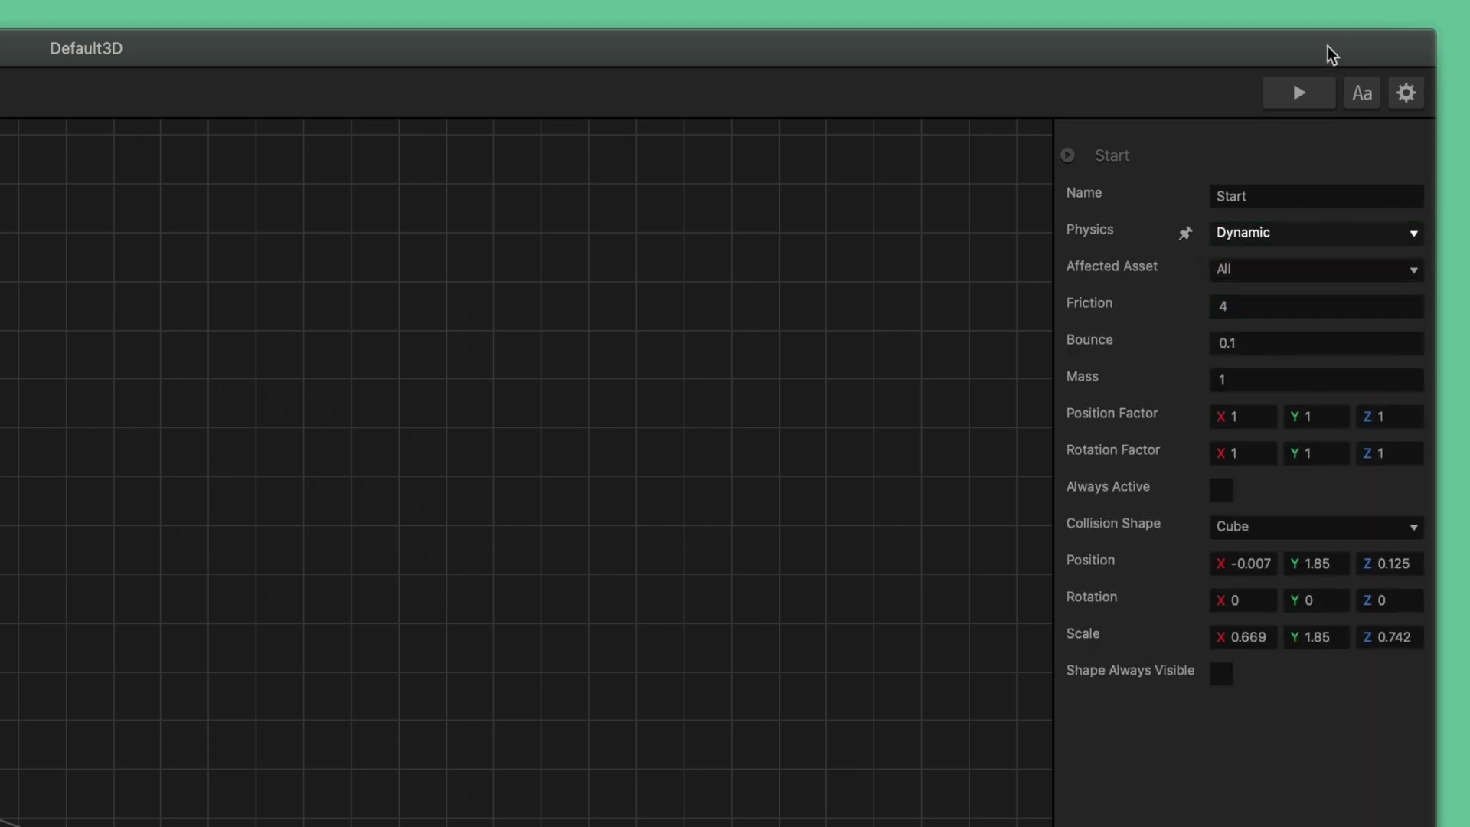
Preview the game to test the character's movement and jumping with the new speed and friction settings, and close the preview.
{"action": "left_click", "coordinate": [1299, 93]}
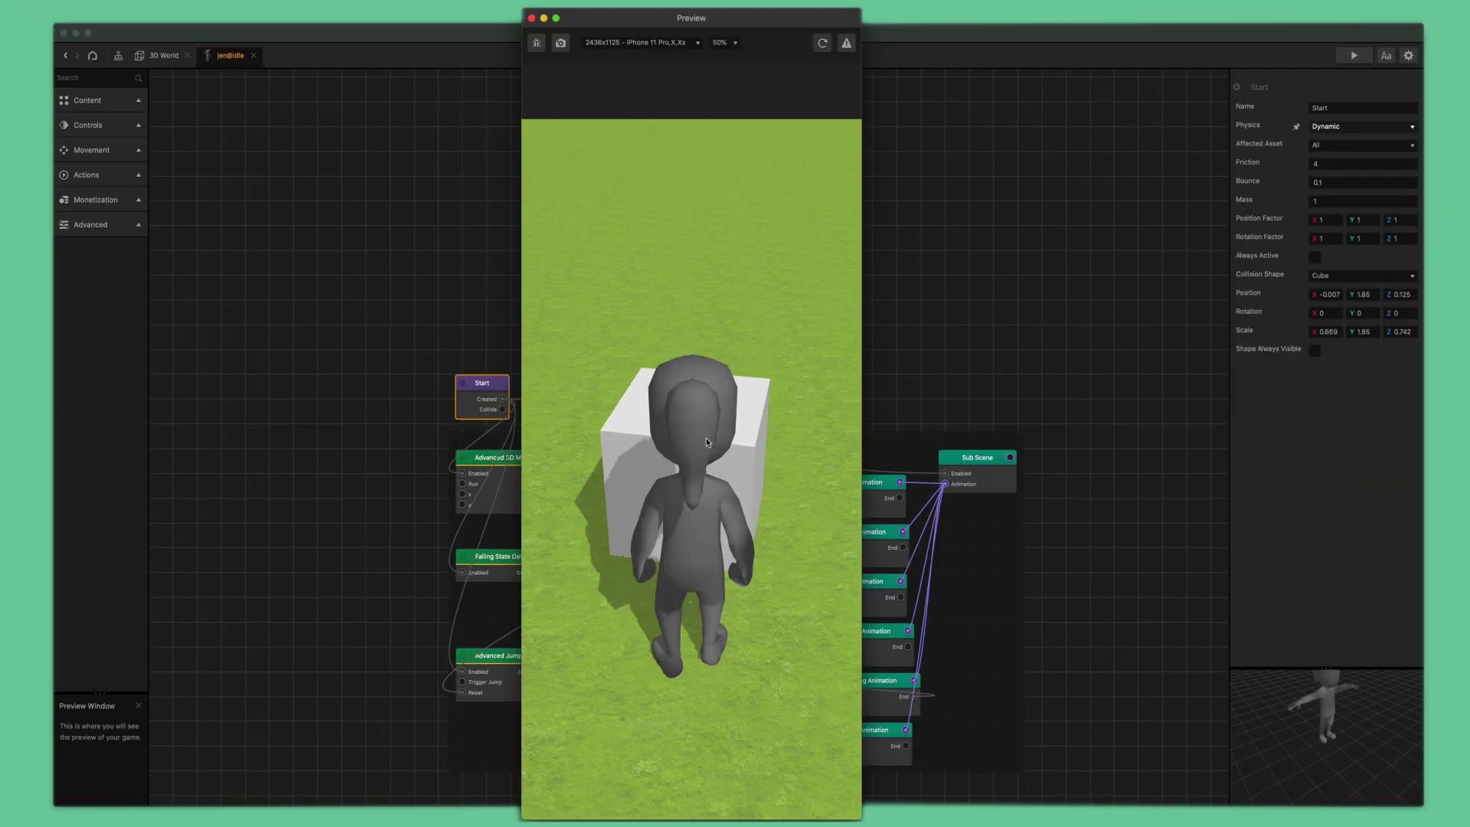
{"action": "key", "text": "Up"}
{"action": "key", "text": "Left"}
{"action": "key", "text": "Right"}
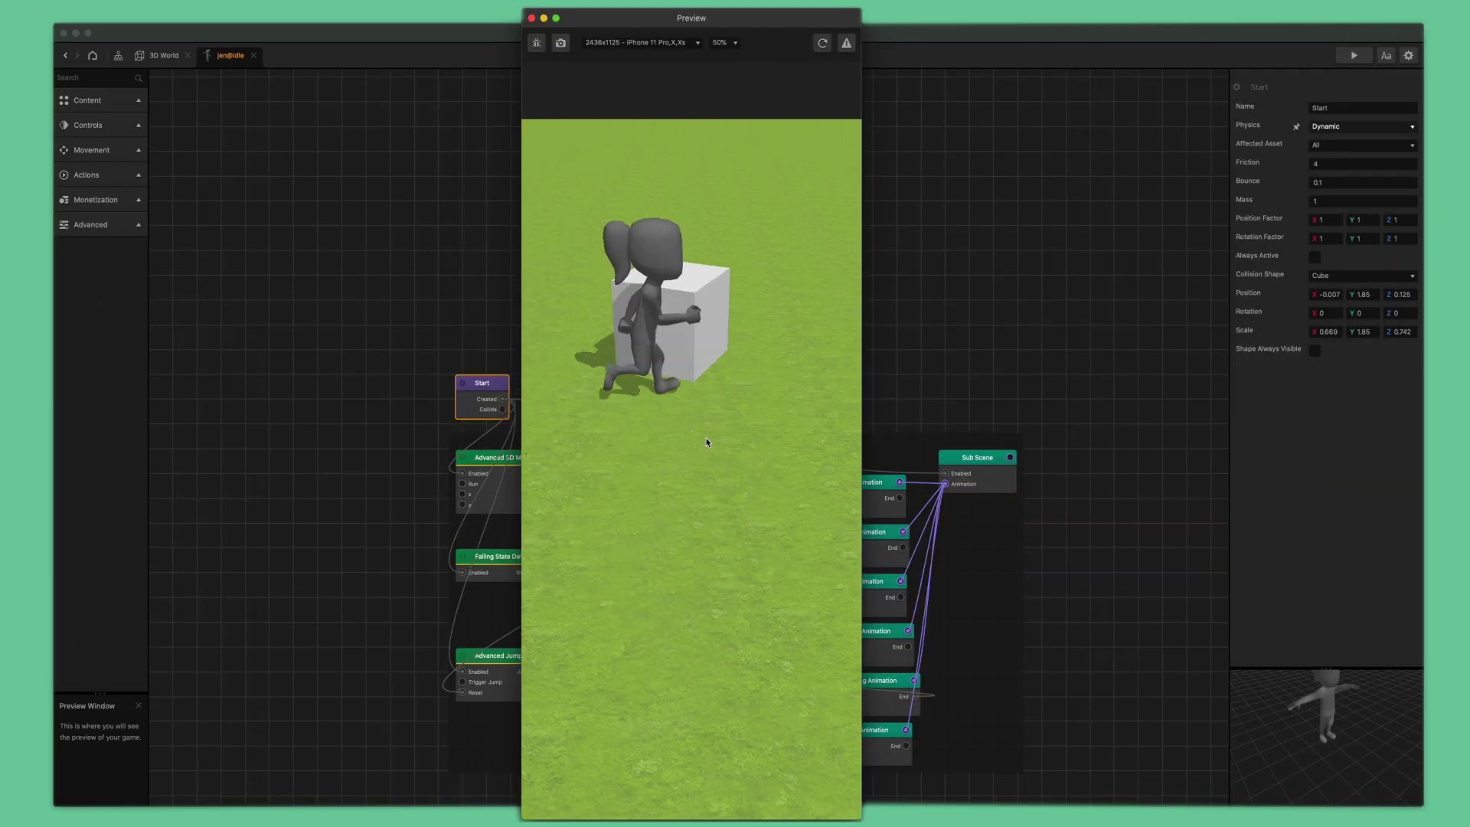
{"action": "key", "text": "Down"}
{"action": "key", "text": "Up"}
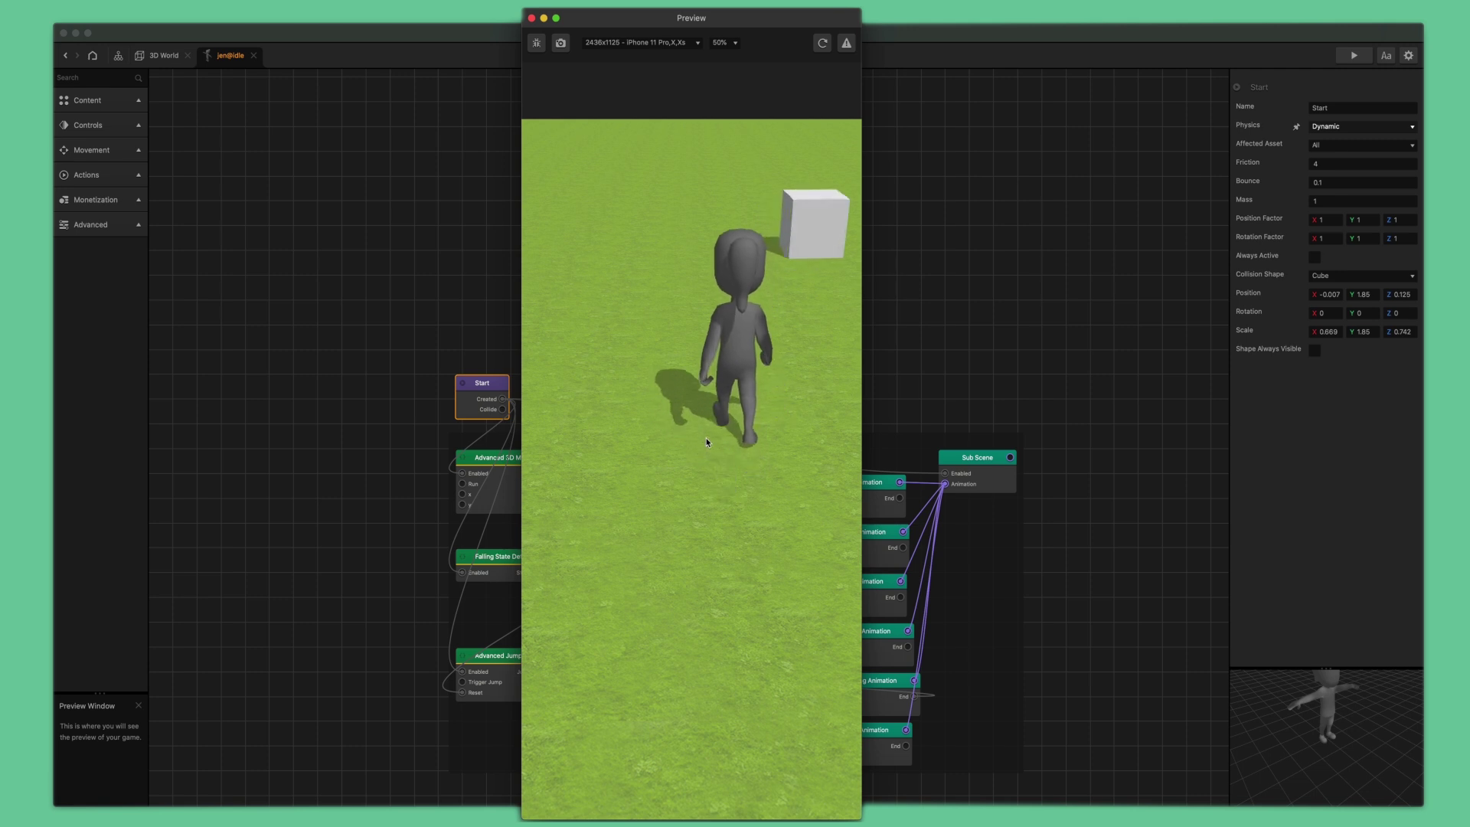
{"action": "key", "text": "Left"}
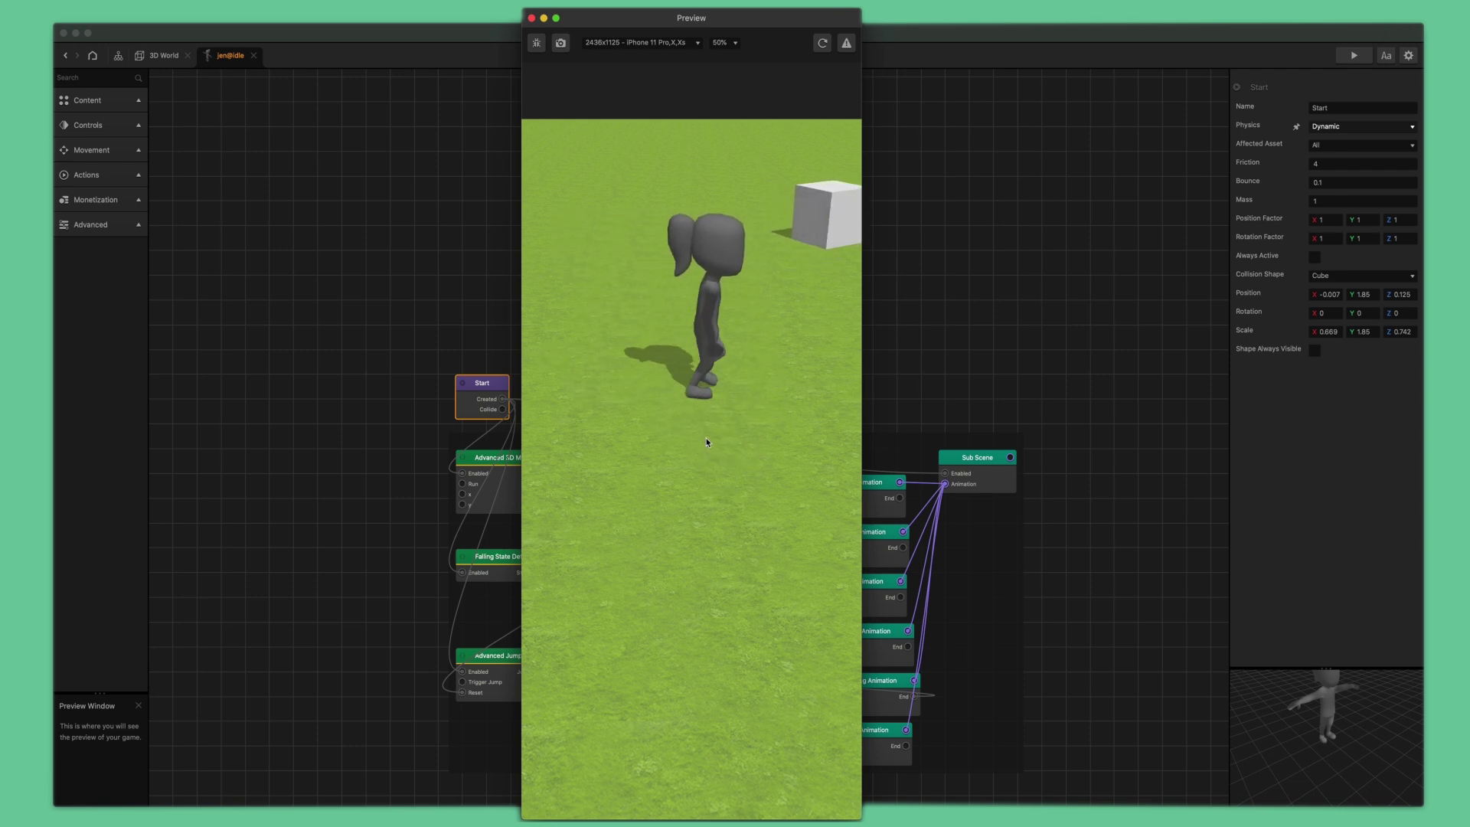
{"action": "key", "text": "space"}
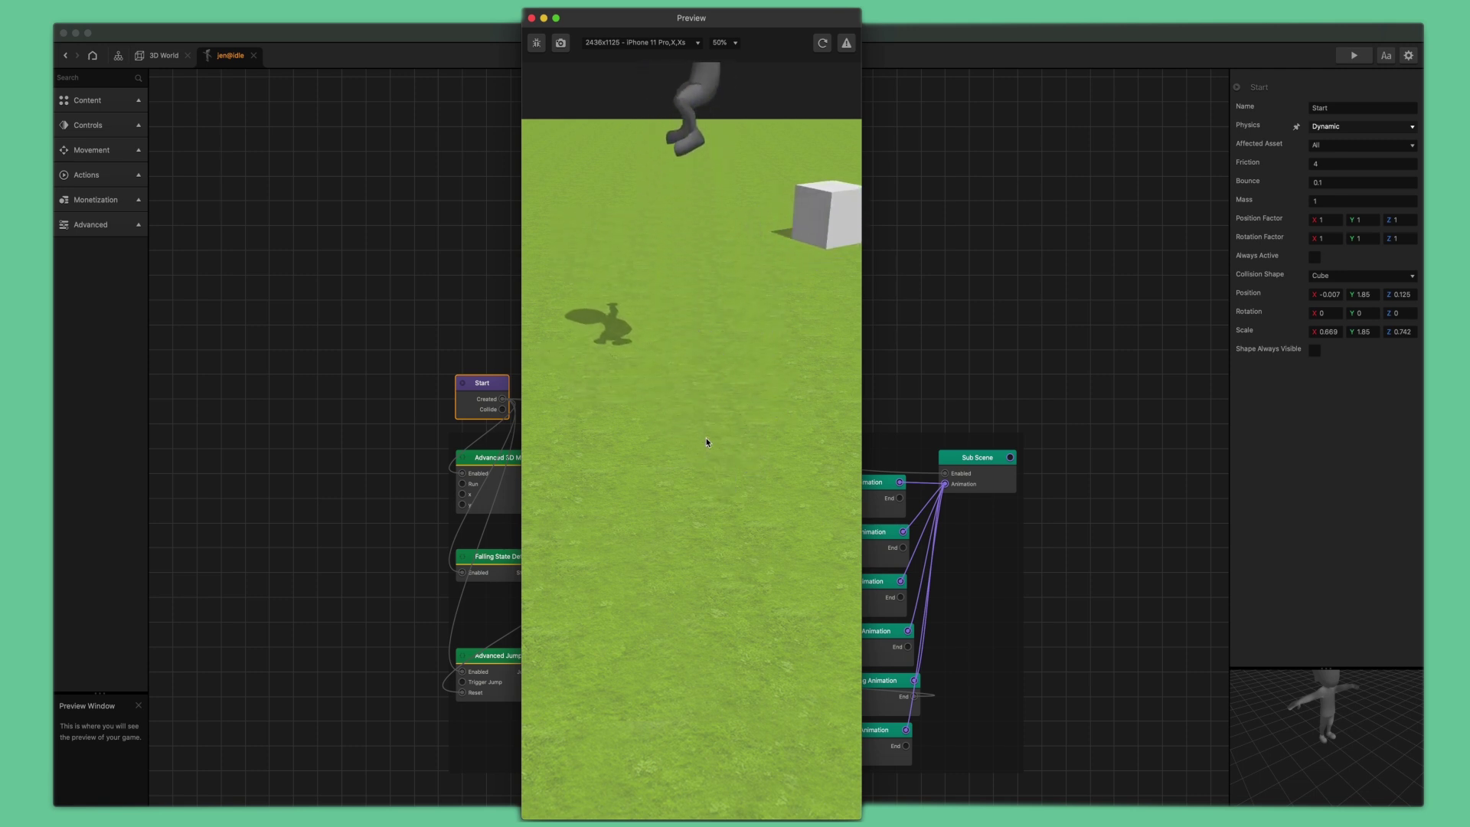
{"action": "key", "text": "Left"}
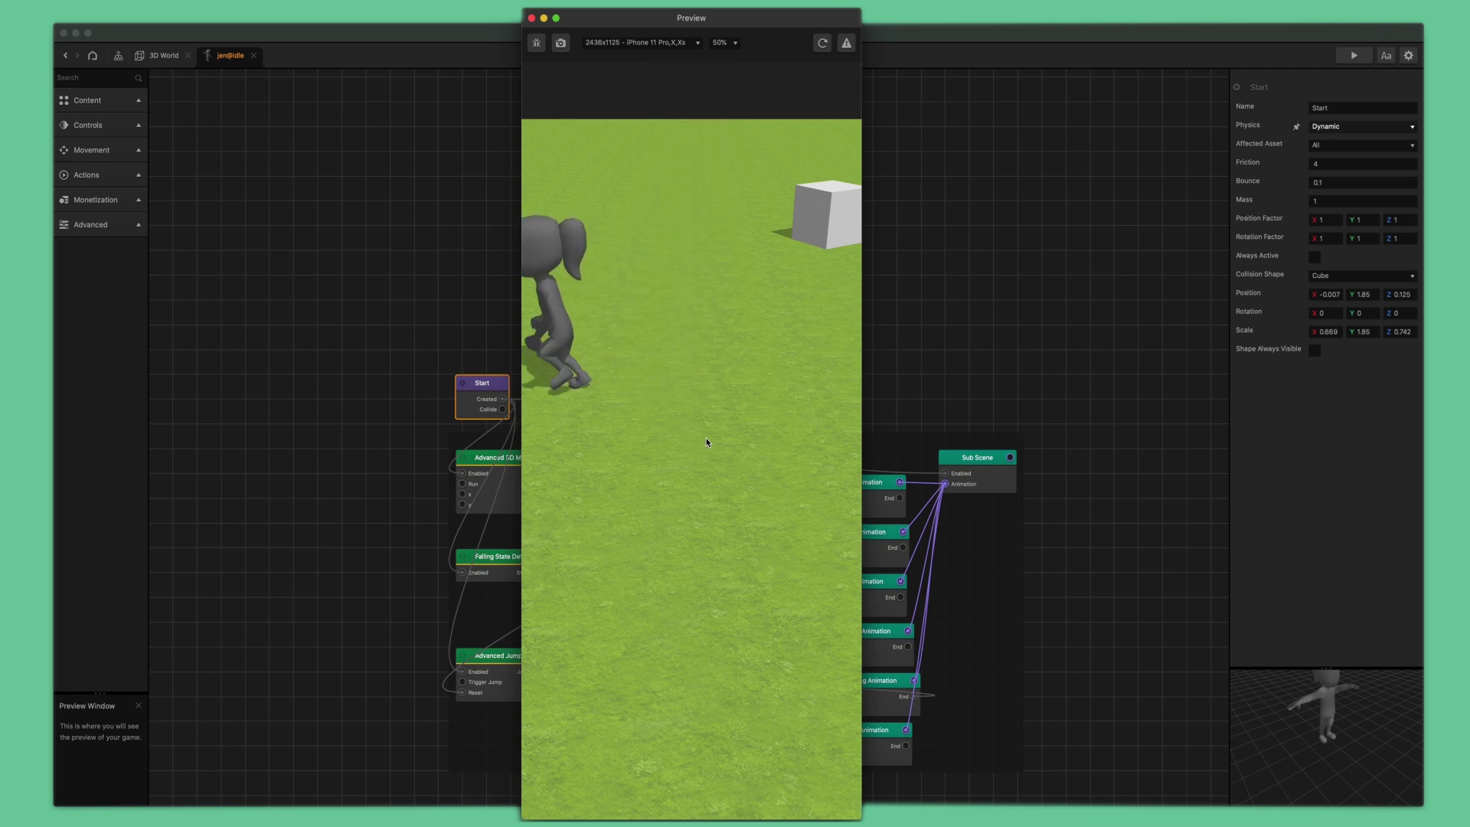
{"action": "key", "text": "Right"}
{"action": "key", "text": "Down"}
{"action": "key", "text": "Left"}
{"action": "key", "text": "Up"}
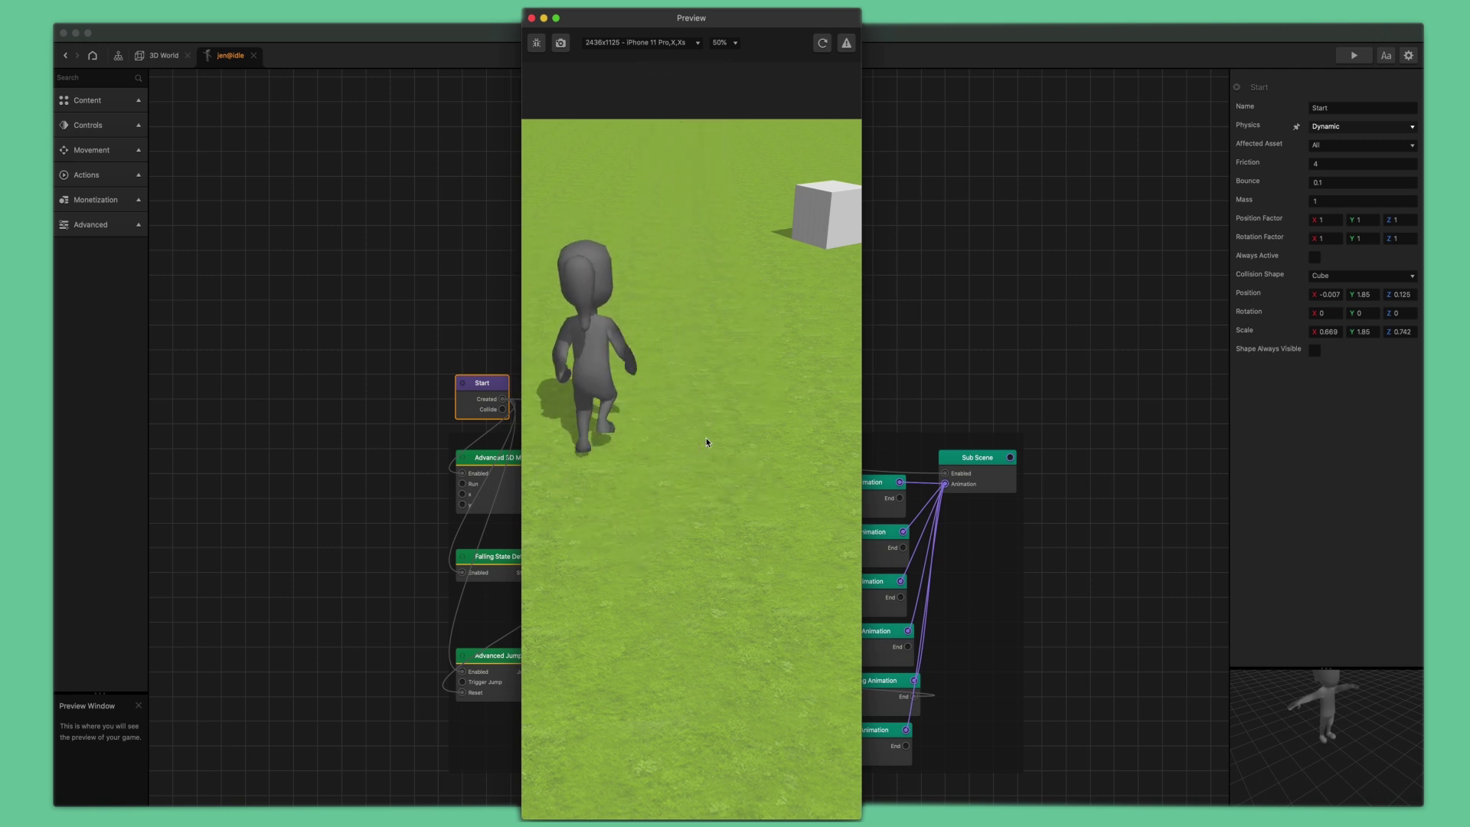
{"action": "key", "text": "Right"}
{"action": "key", "text": "Down"}
{"action": "key", "text": "Up"}
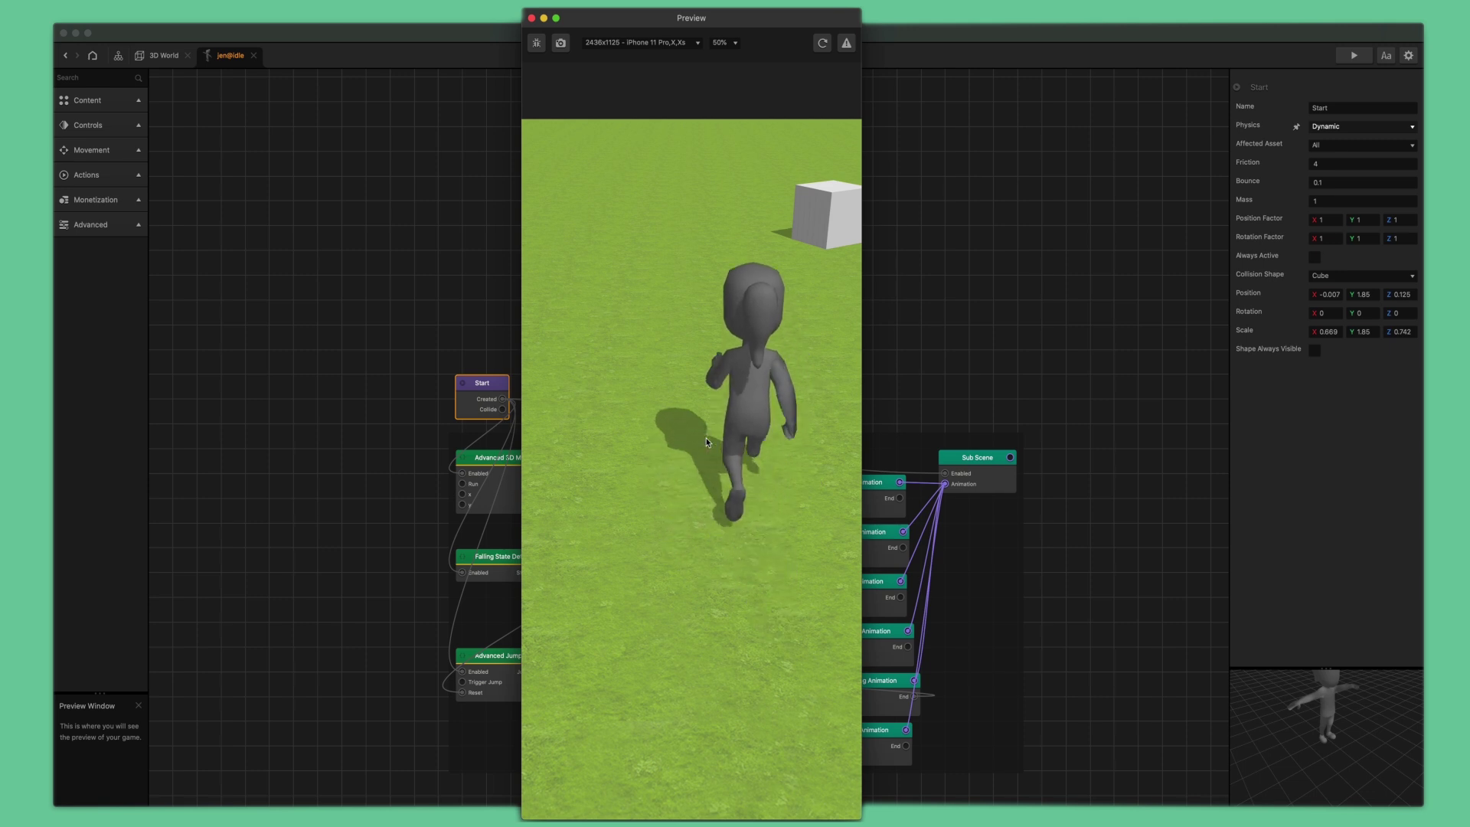
{"action": "key", "text": "Left"}
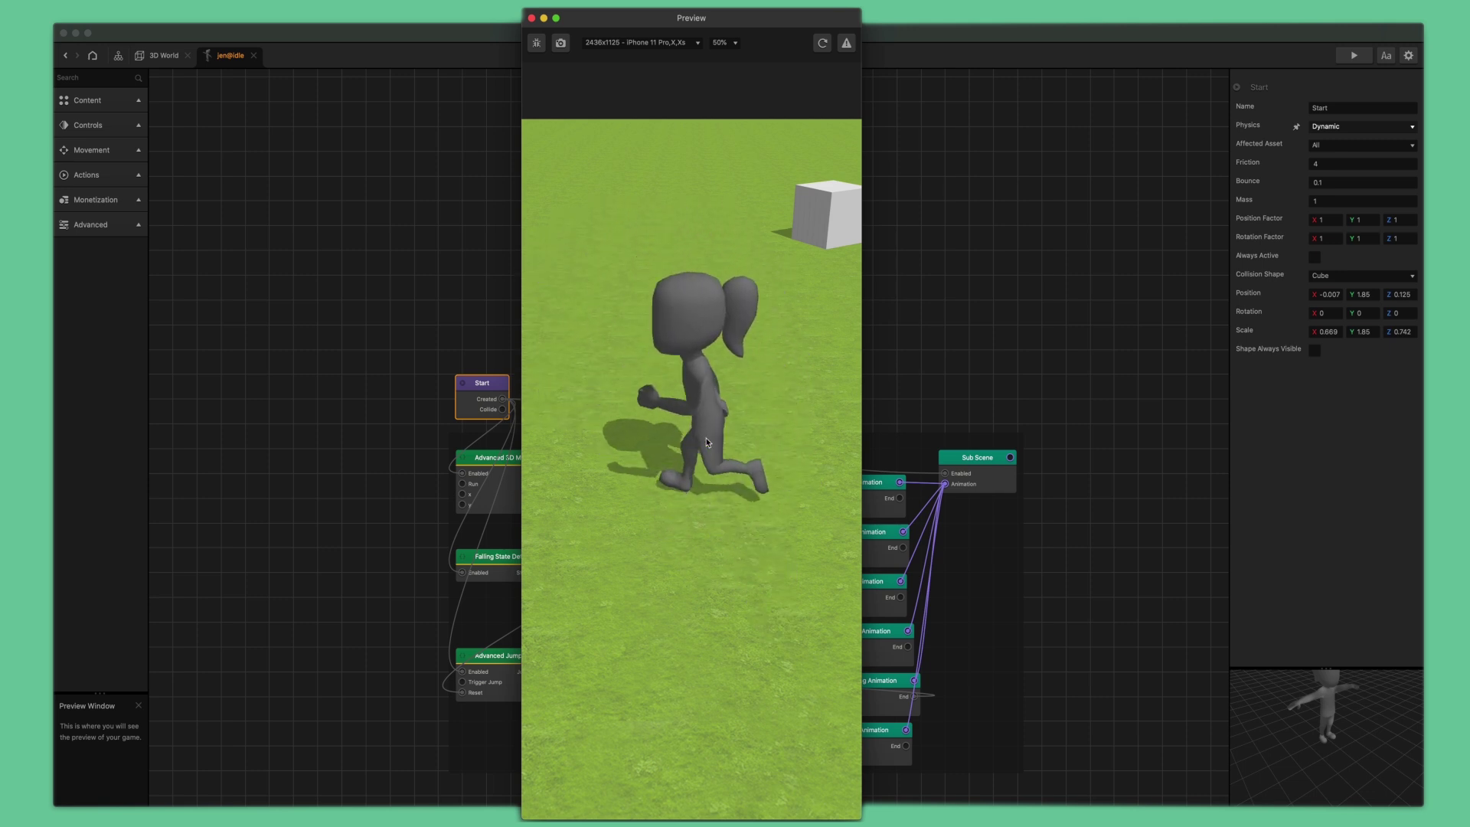
{"action": "key", "text": "Down"}
{"action": "key", "text": "Right"}
{"action": "key", "text": "Up"}
{"action": "key", "text": "Left"}
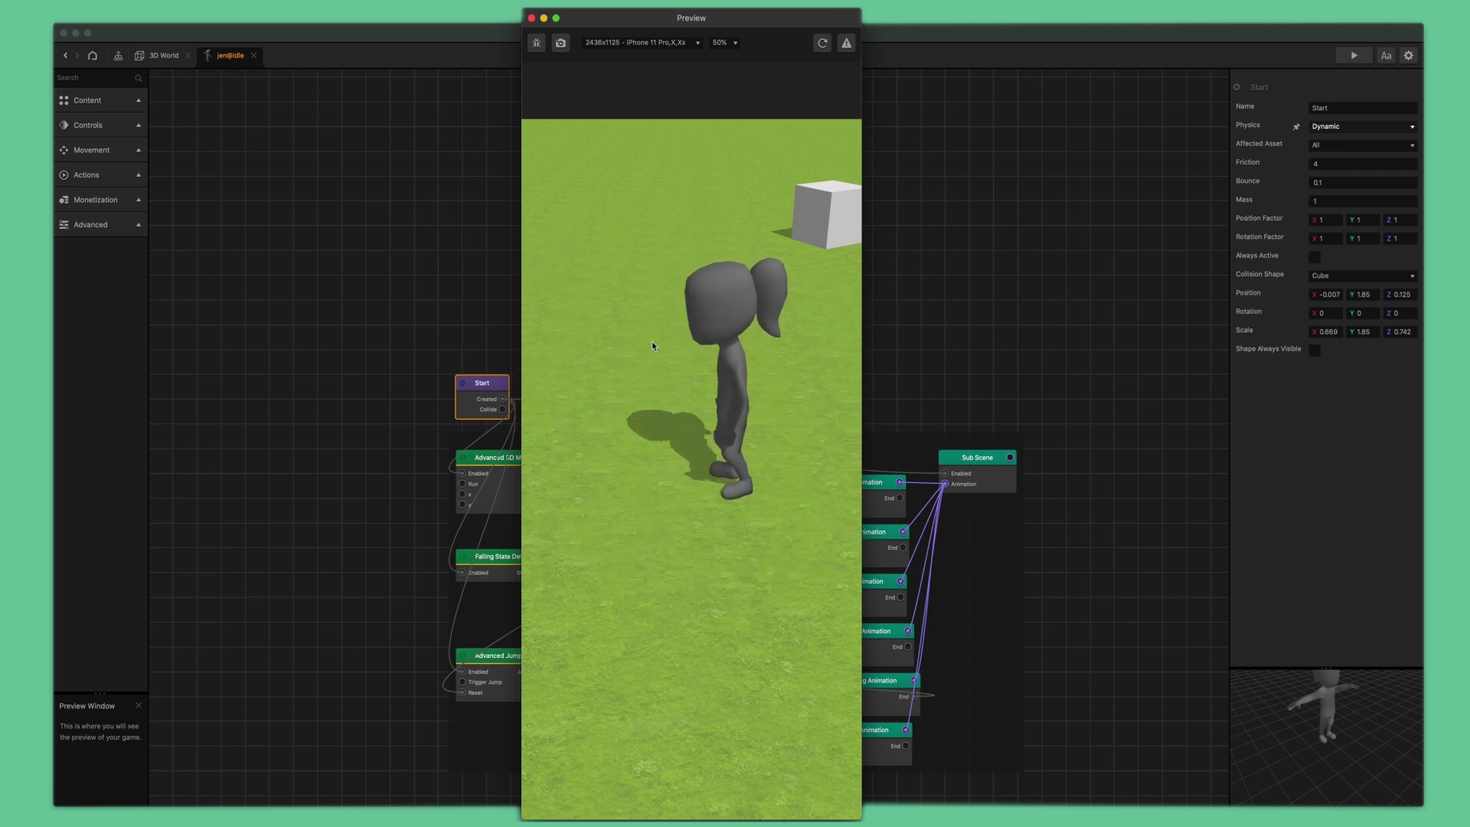
{"action": "left_click", "coordinate": [532, 17]}
In the 3D World, set the Camera's Position Follow to Character.
{"action": "left_click", "coordinate": [171, 56]}
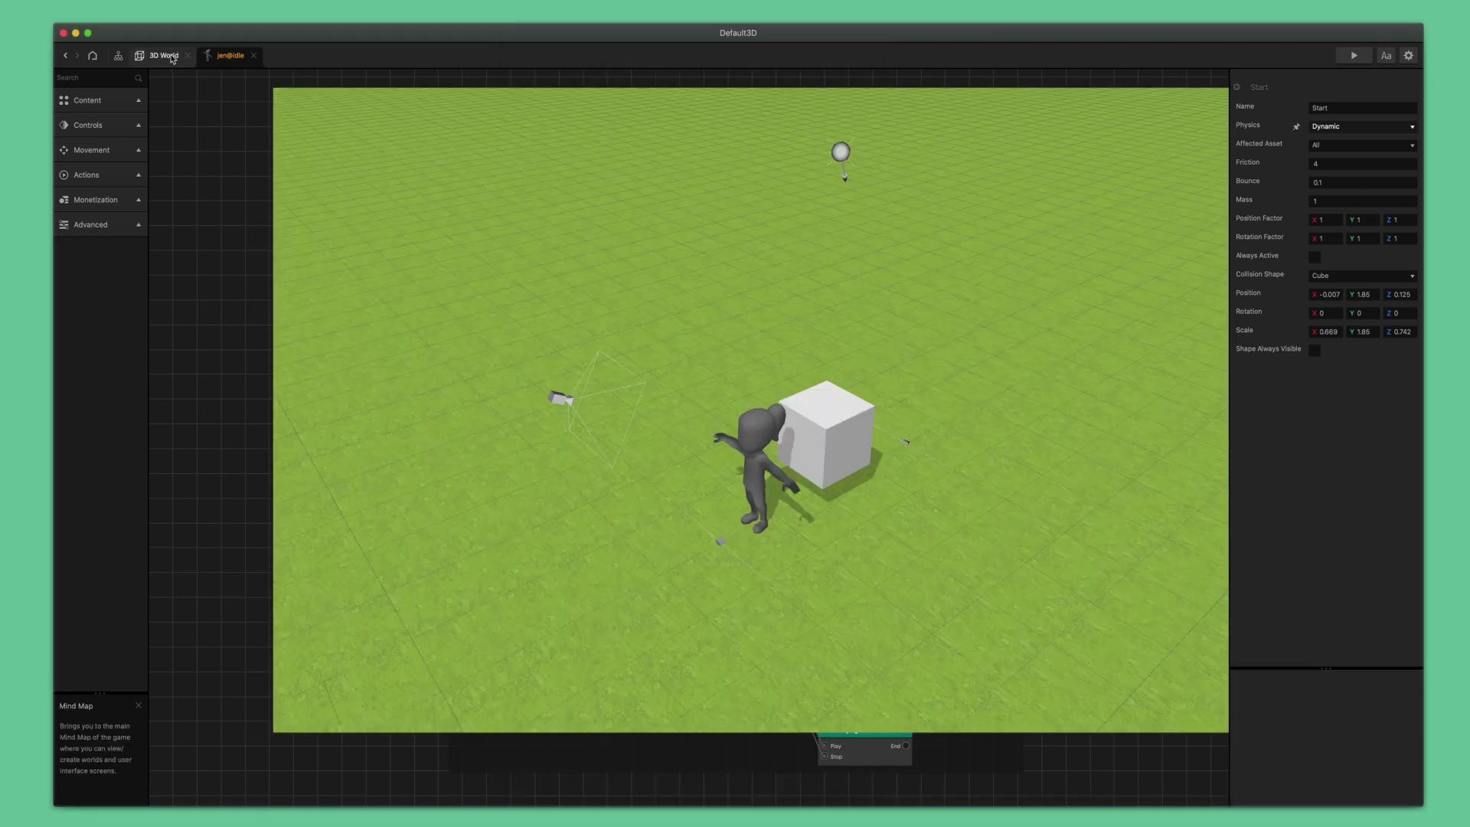
{"action": "left_click", "coordinate": [193, 109]}
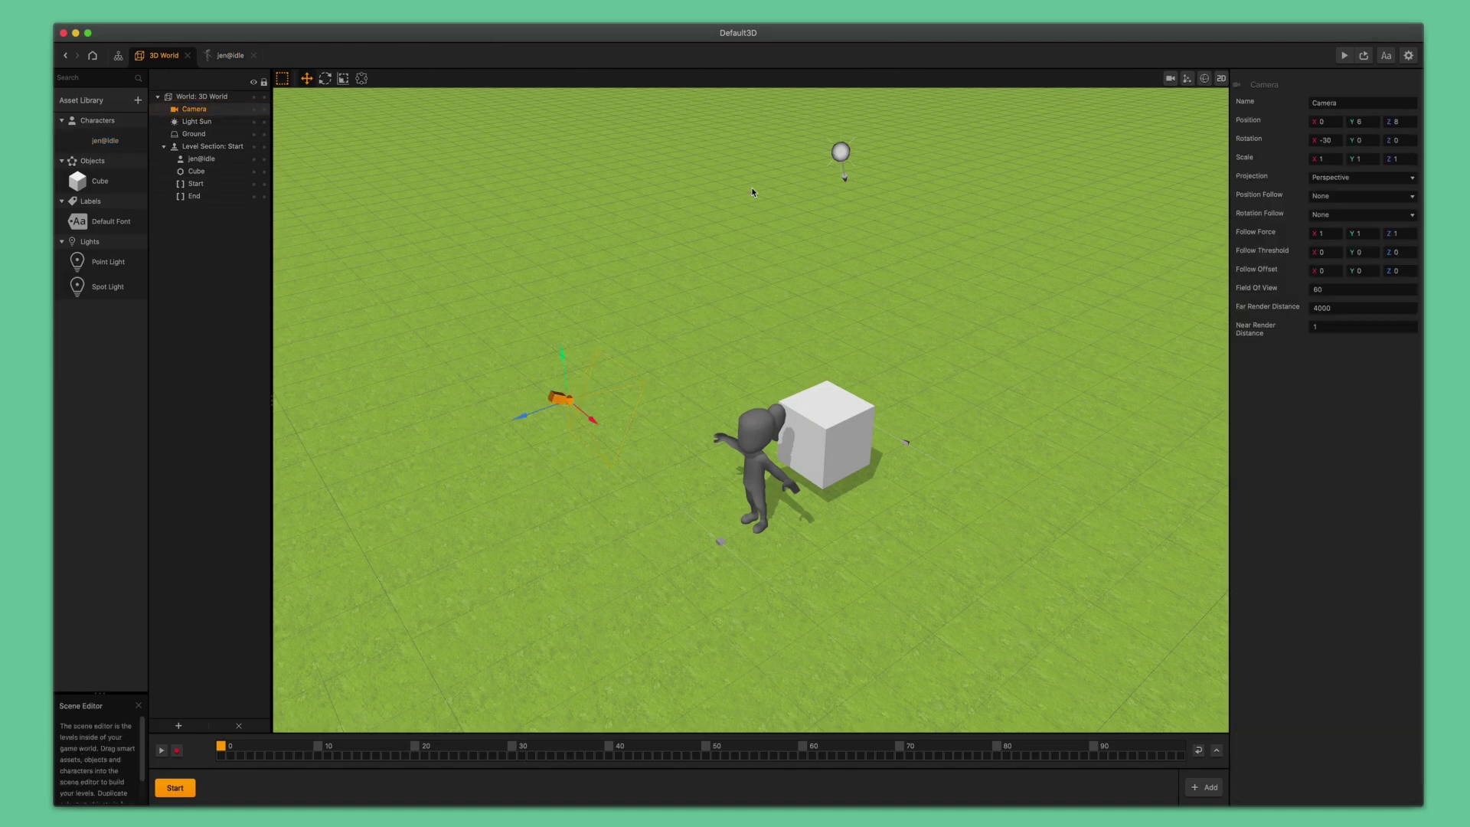
{"action": "left_click", "coordinate": [1396, 197]}
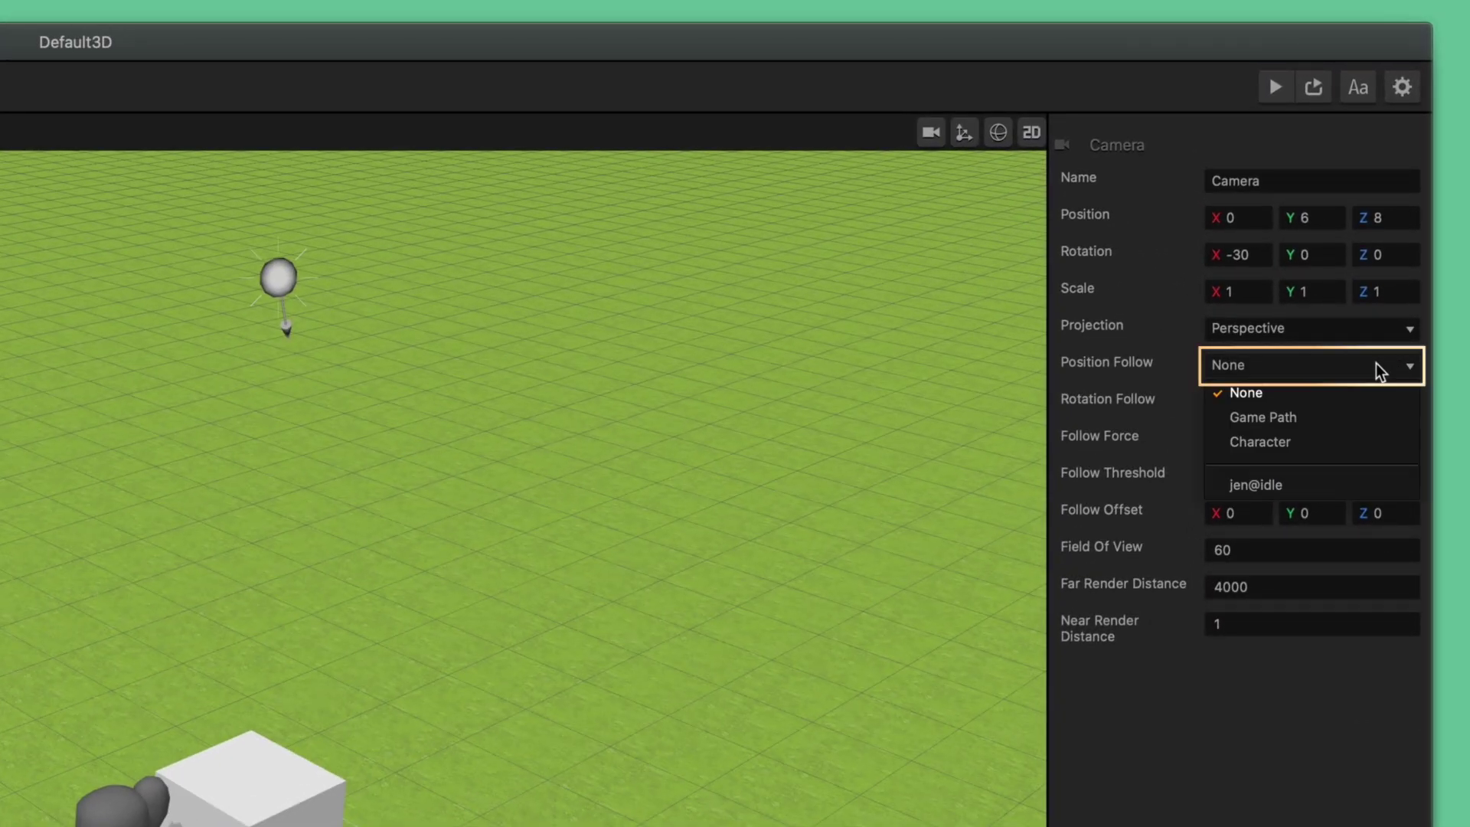
{"action": "left_click", "coordinate": [1296, 429]}
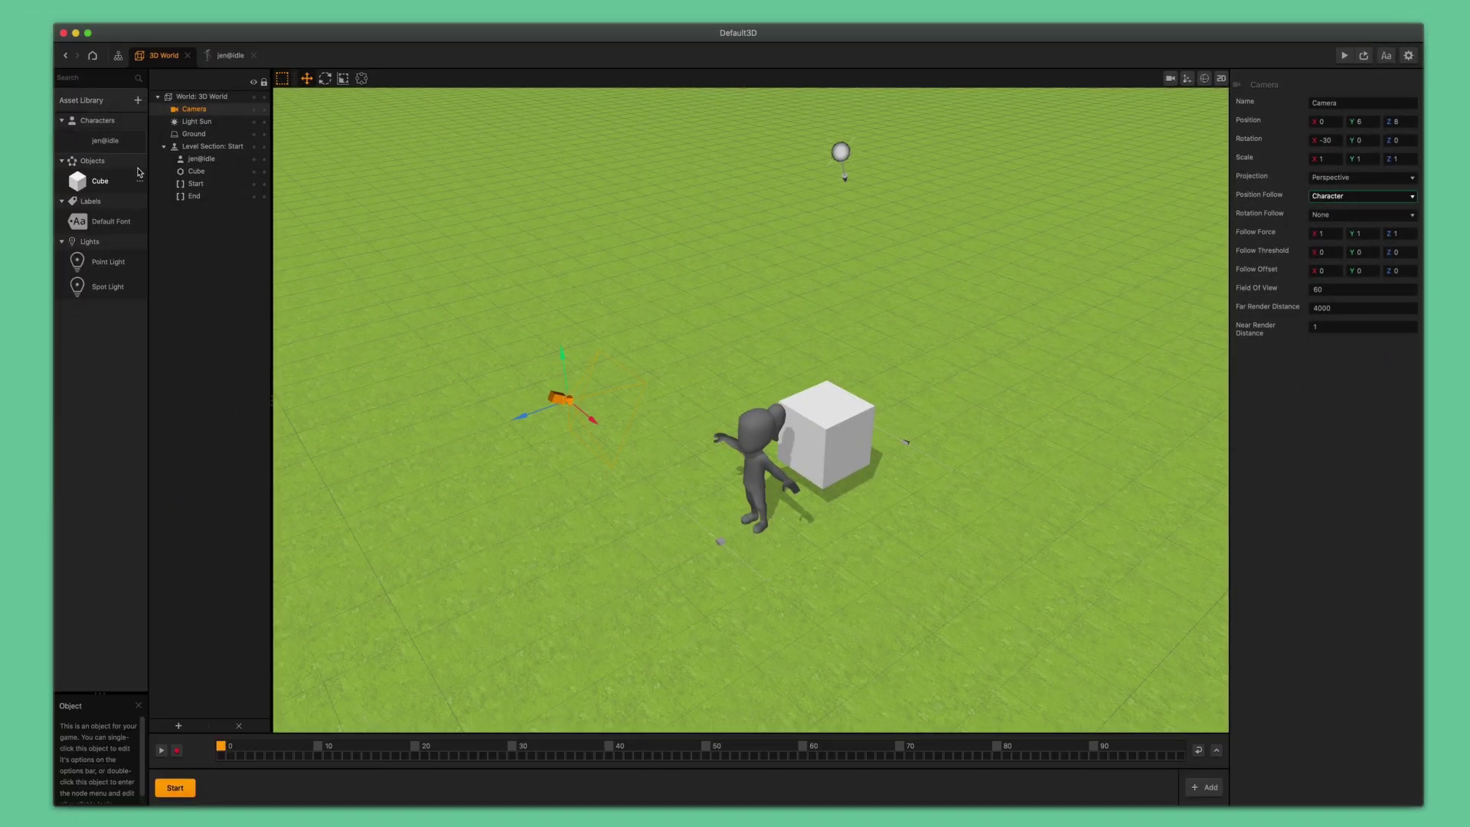
Add the Advanced Platformer Keyboard Camera Controls brainbox to the jen@idle character and review its turn keys and rotation amount.
{"action": "left_click", "coordinate": [125, 144]}
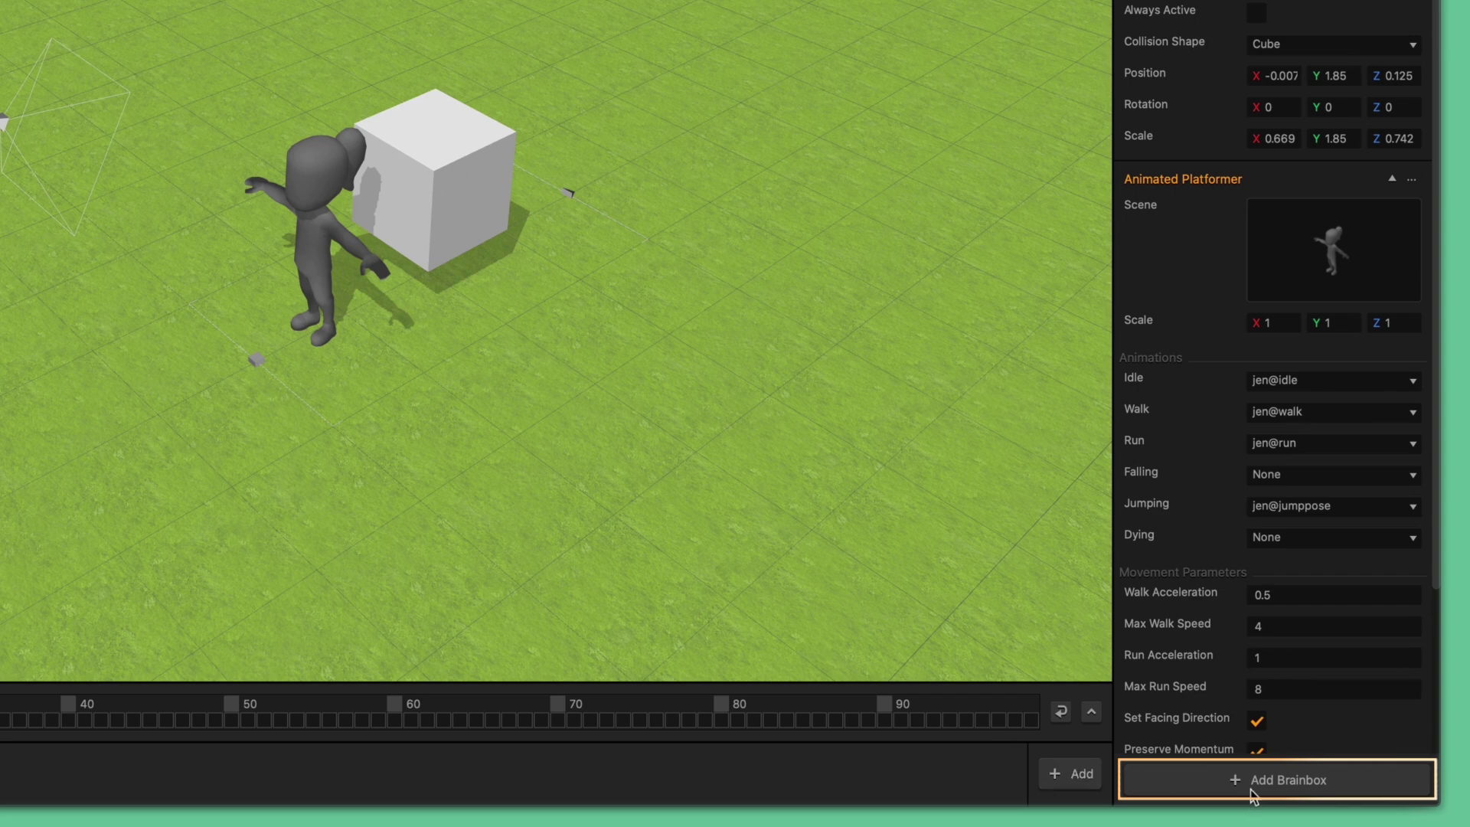
{"action": "left_click", "coordinate": [1324, 792]}
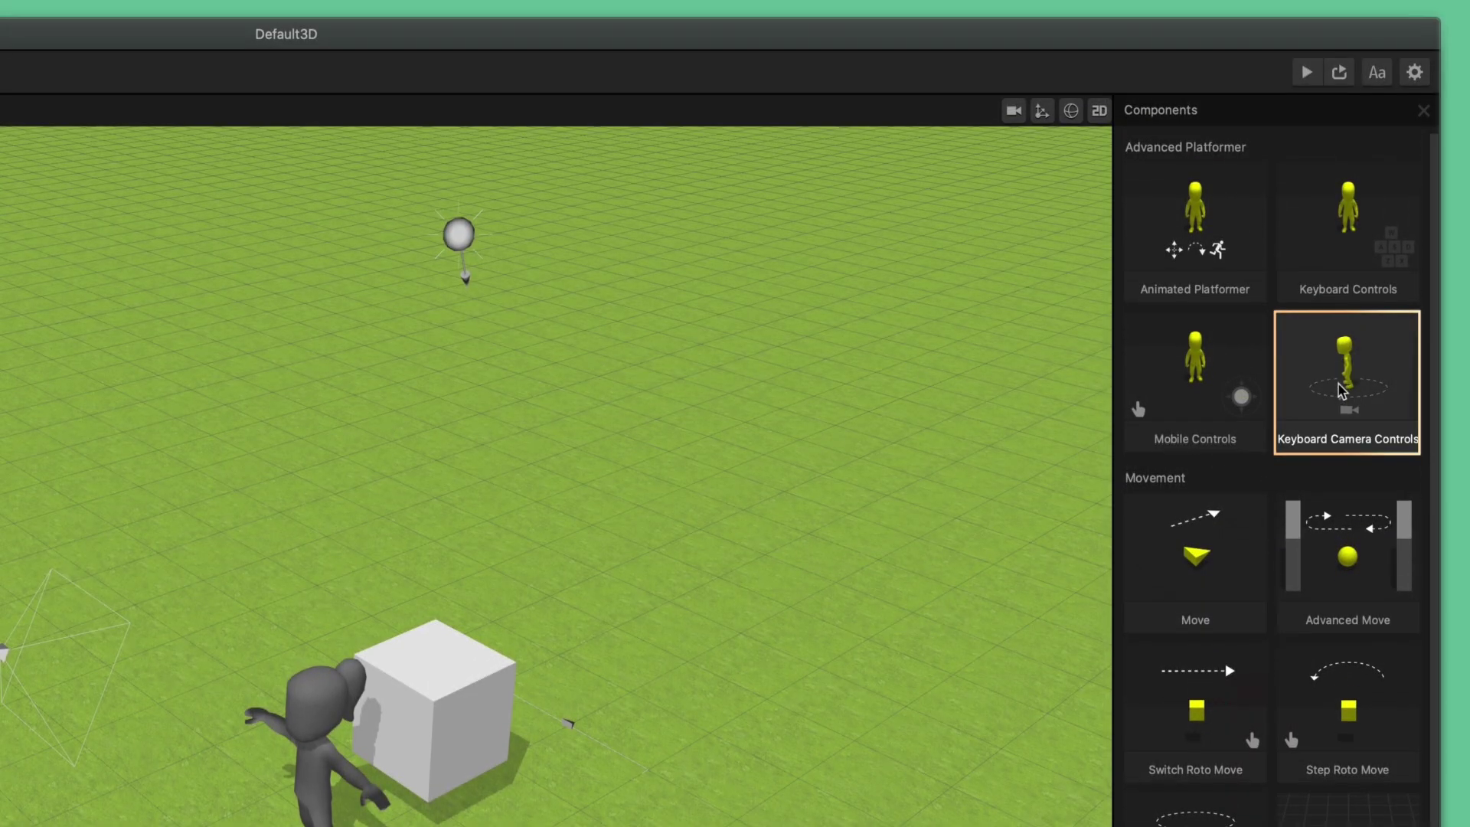
{"action": "left_click", "coordinate": [1363, 399]}
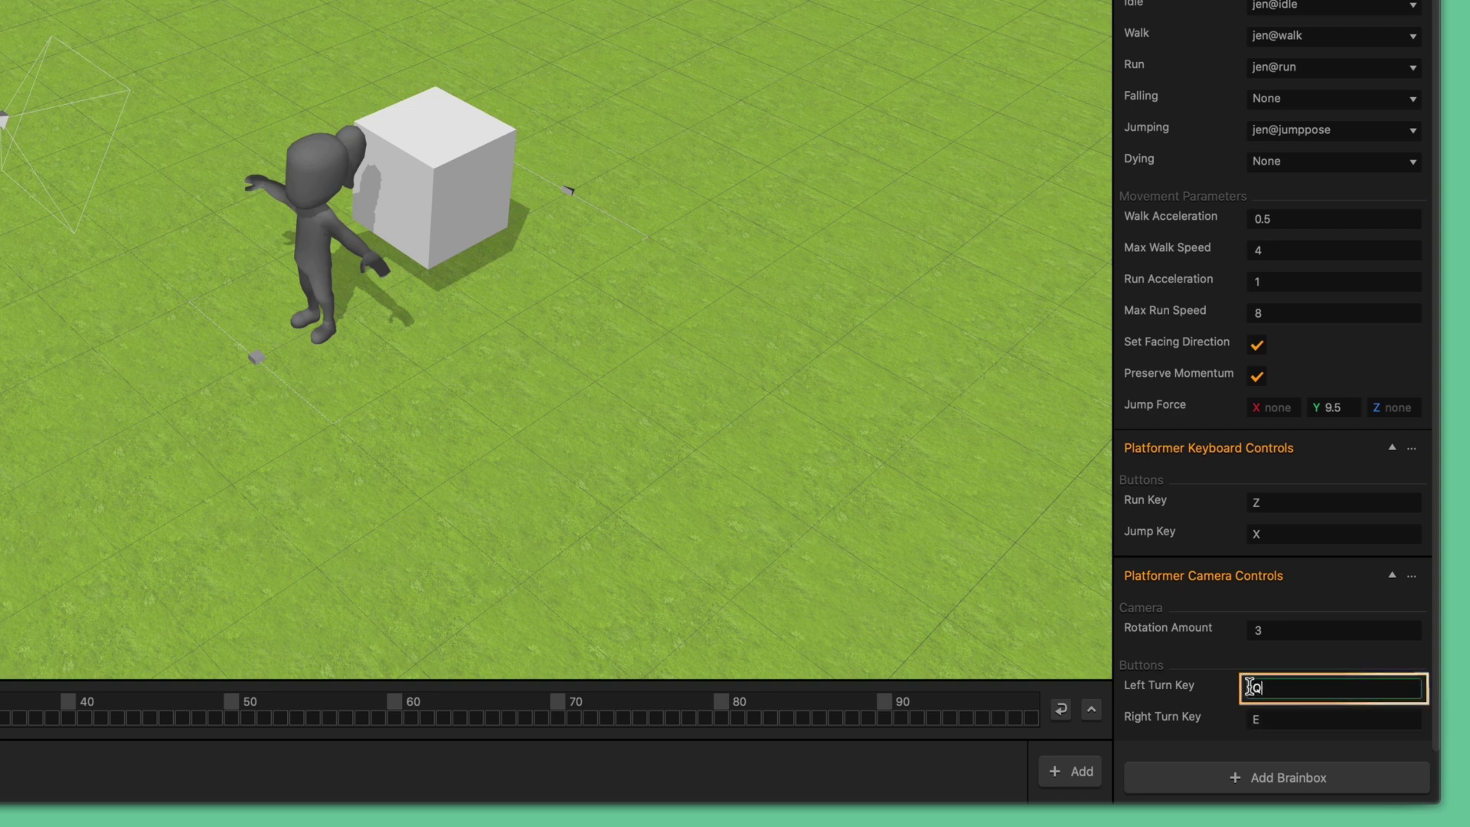
{"action": "left_click", "coordinate": [1287, 716]}
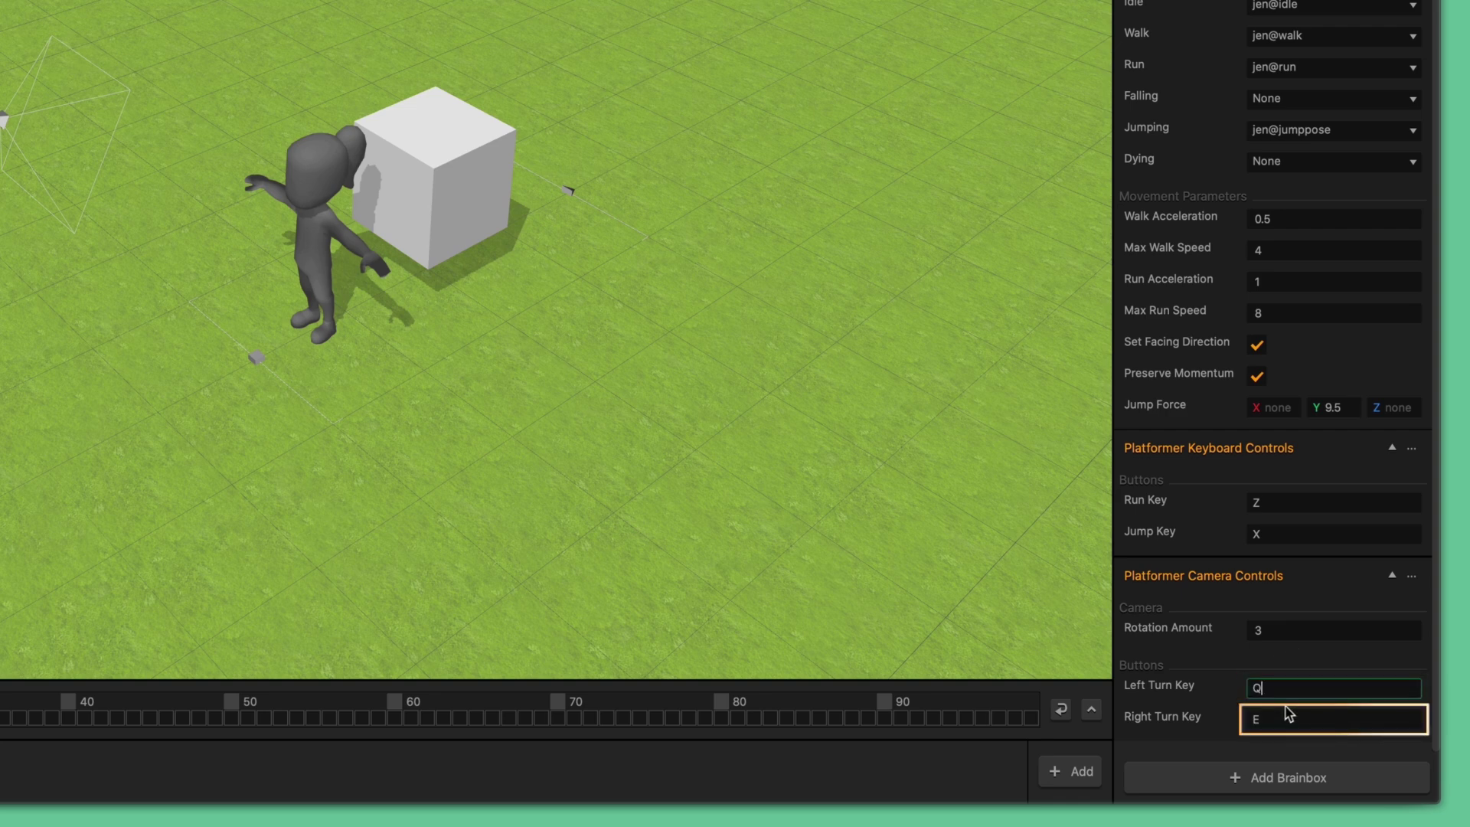
{"action": "left_click", "coordinate": [1301, 629]}
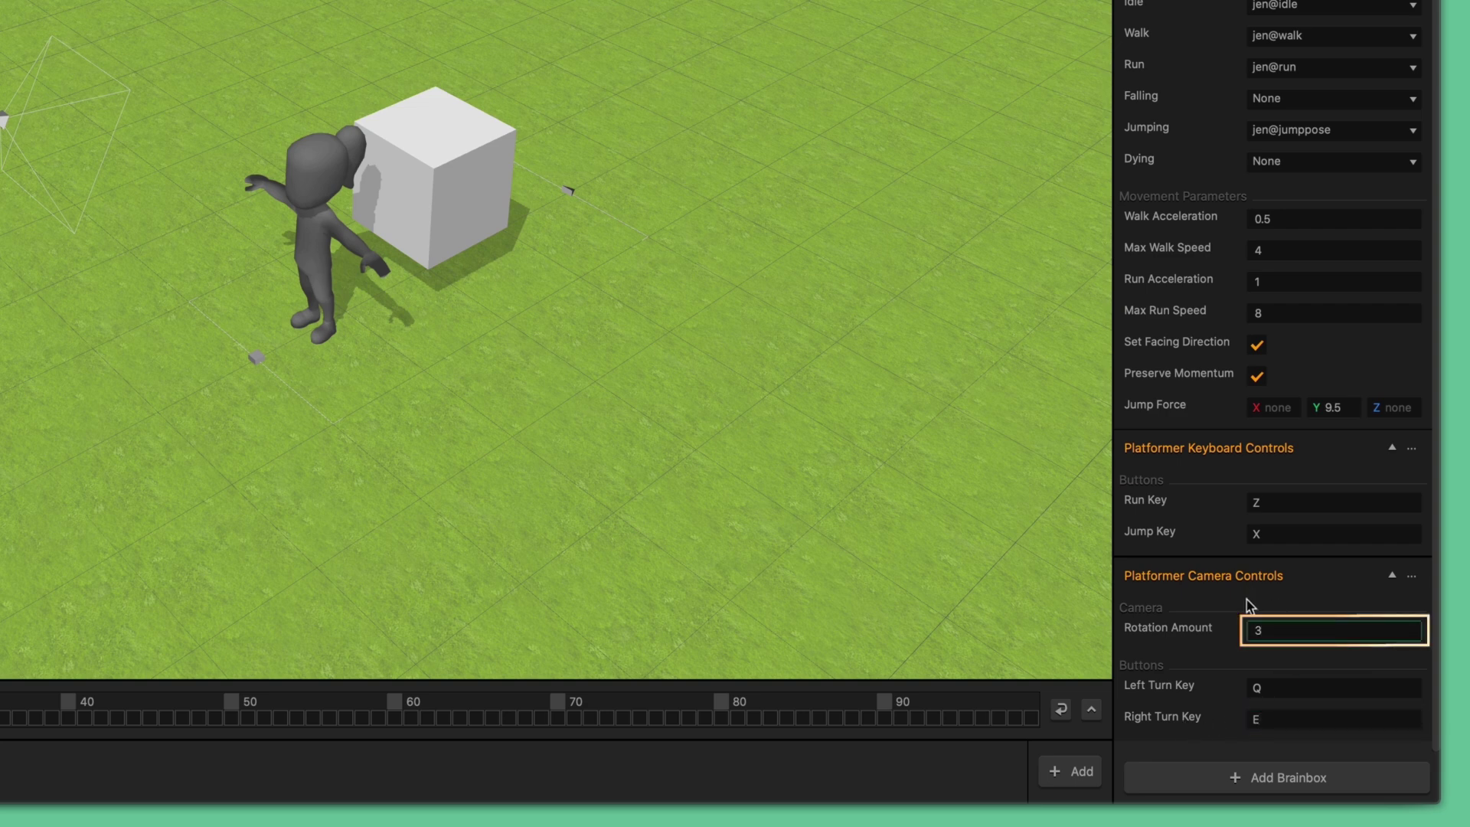
Set the Rotation Amount of the jen@idle character's Platformer Camera Controls to 2.
{"action": "key", "text": "BackSpace"}
{"action": "type", "text": "2"}
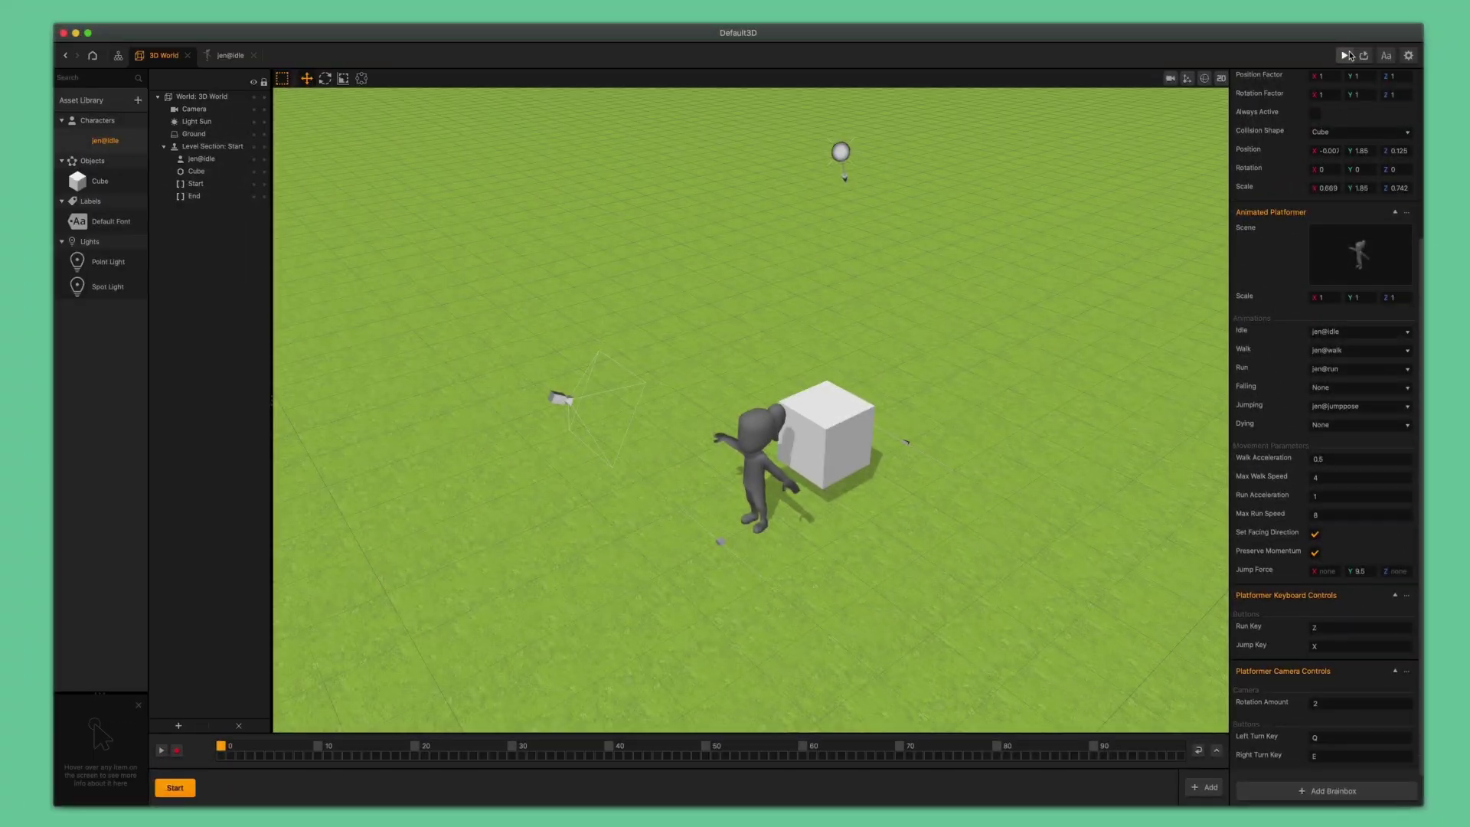
Preview the game and test walking and running the character in both directions while rotating the camera with the left turn control.
{"action": "left_click", "coordinate": [1345, 56]}
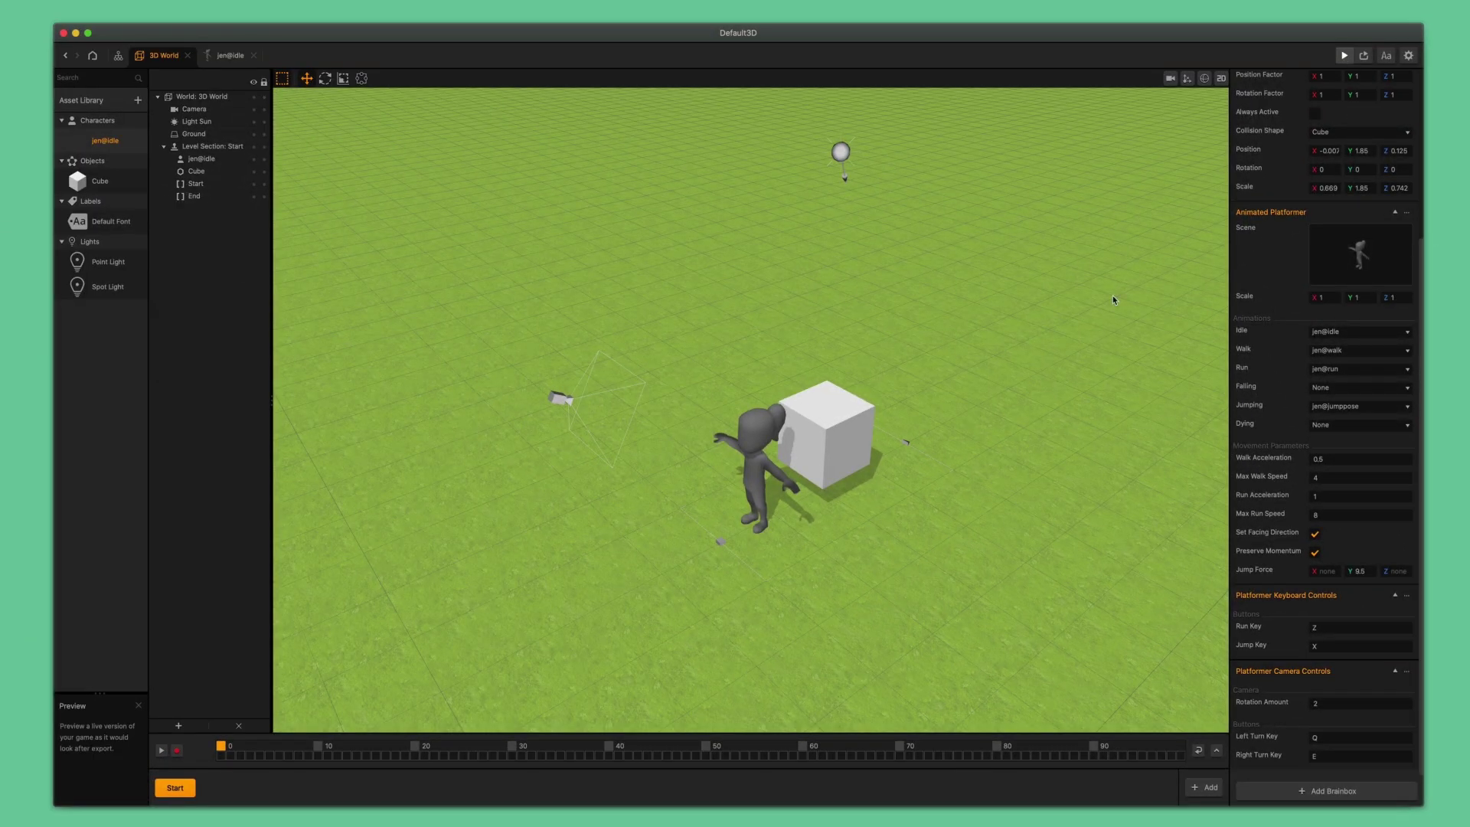
{"action": "key", "text": "Left"}
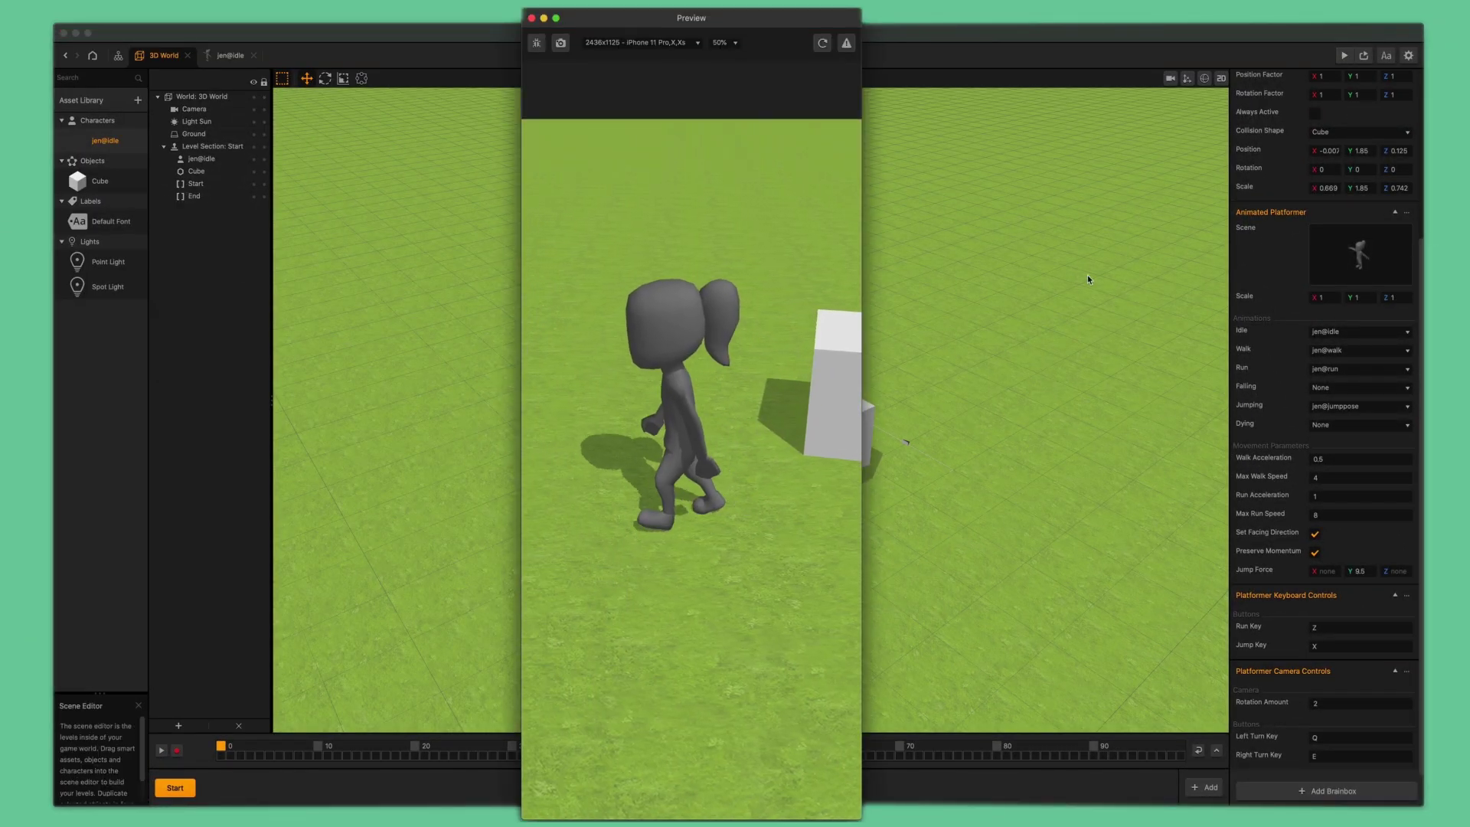
{"action": "key", "text": "z"}
{"action": "key", "text": "Right"}
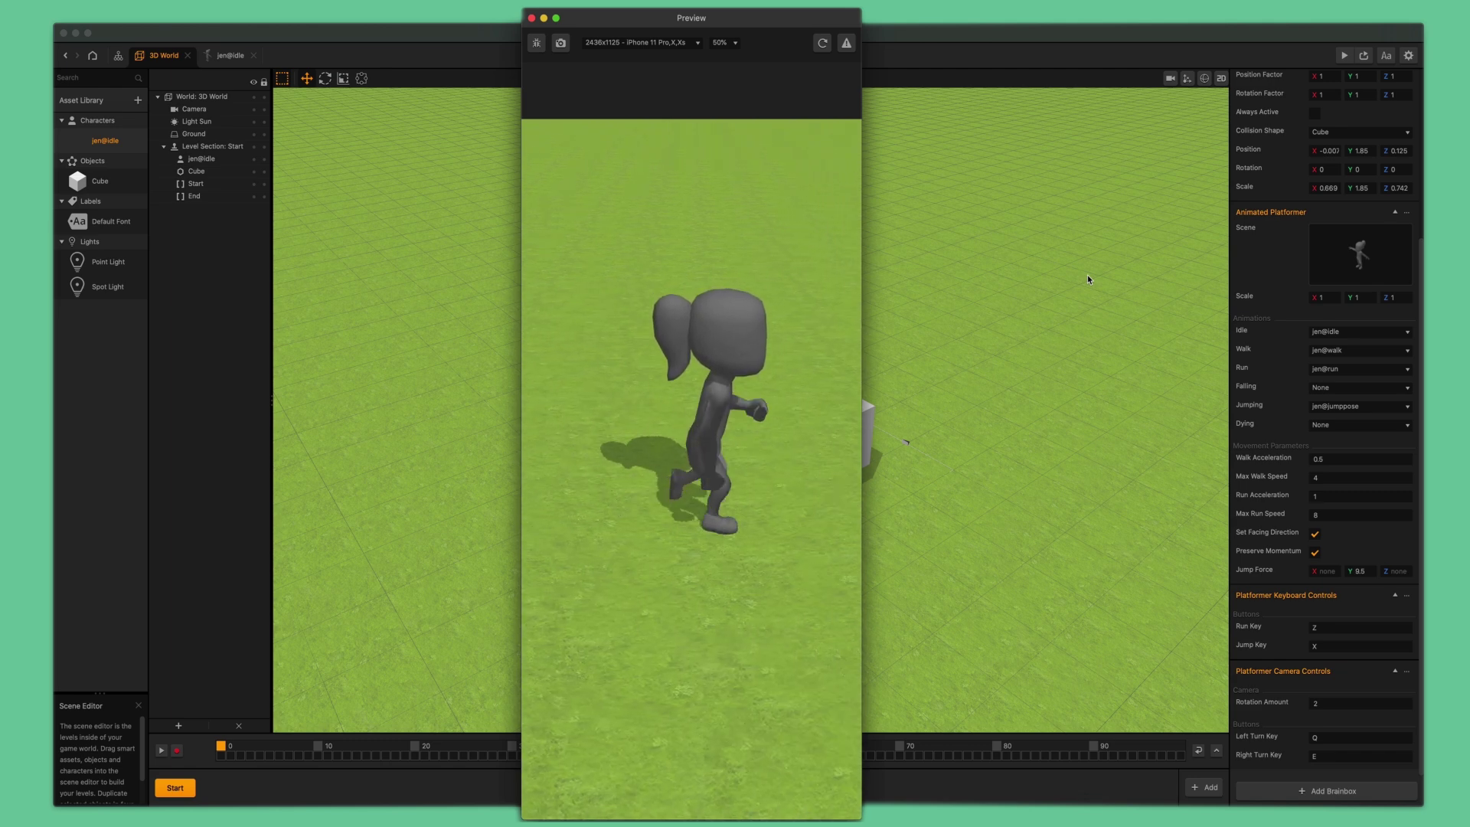
{"action": "key", "text": "q"}
{"action": "key", "text": "Right"}
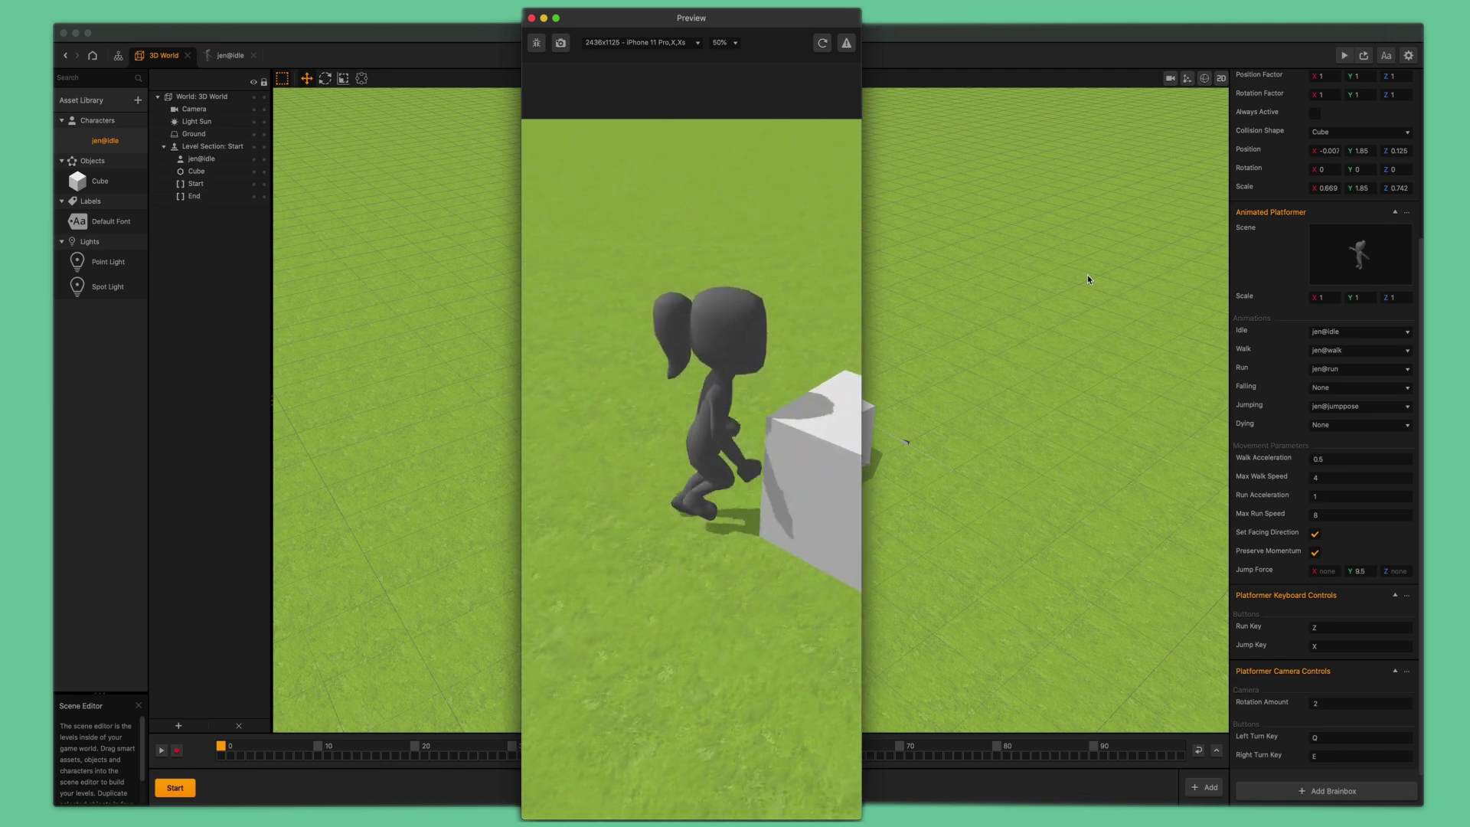
{"action": "key", "text": "q"}
{"action": "key", "text": "q"}
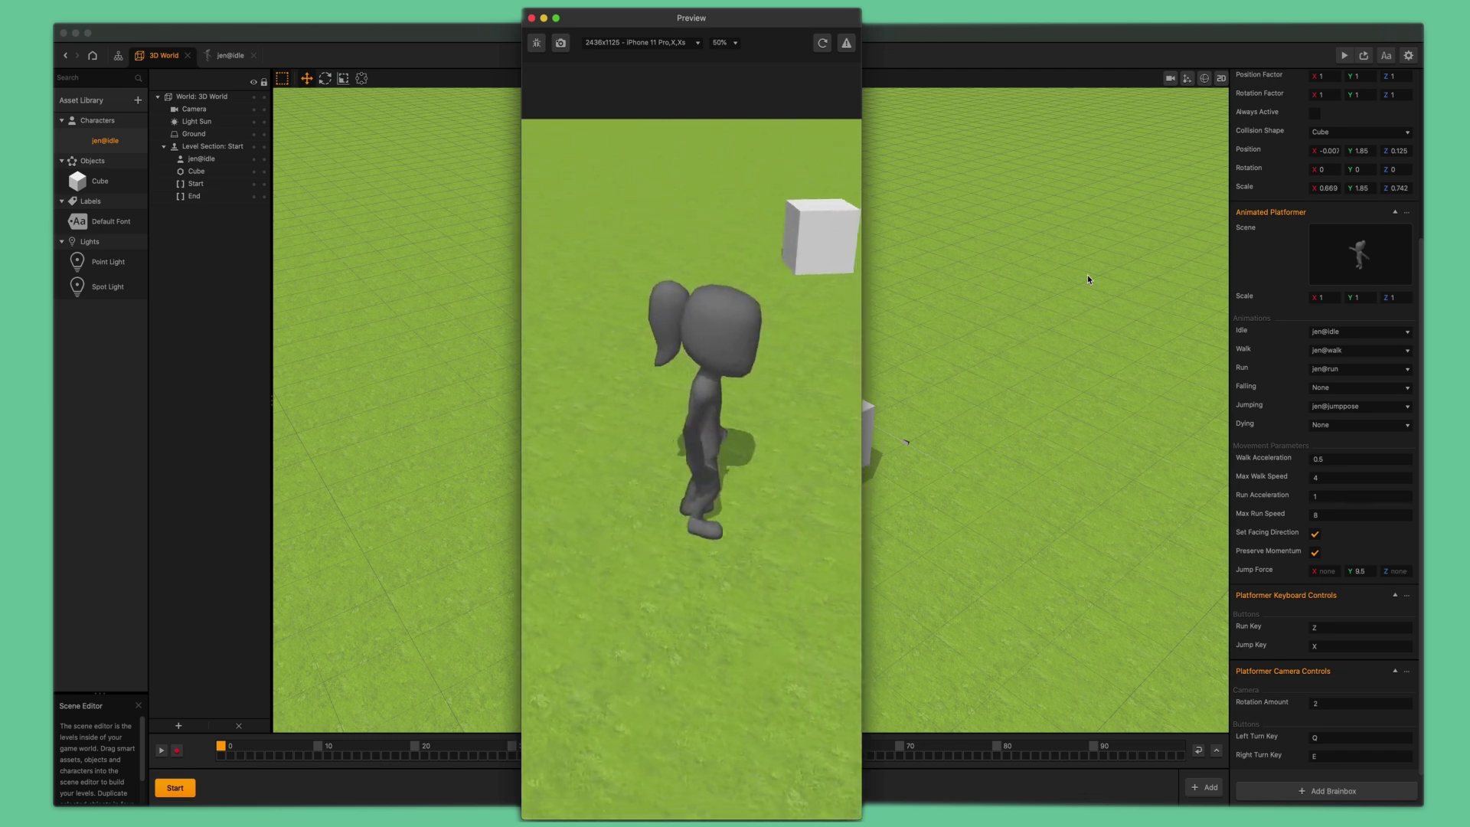
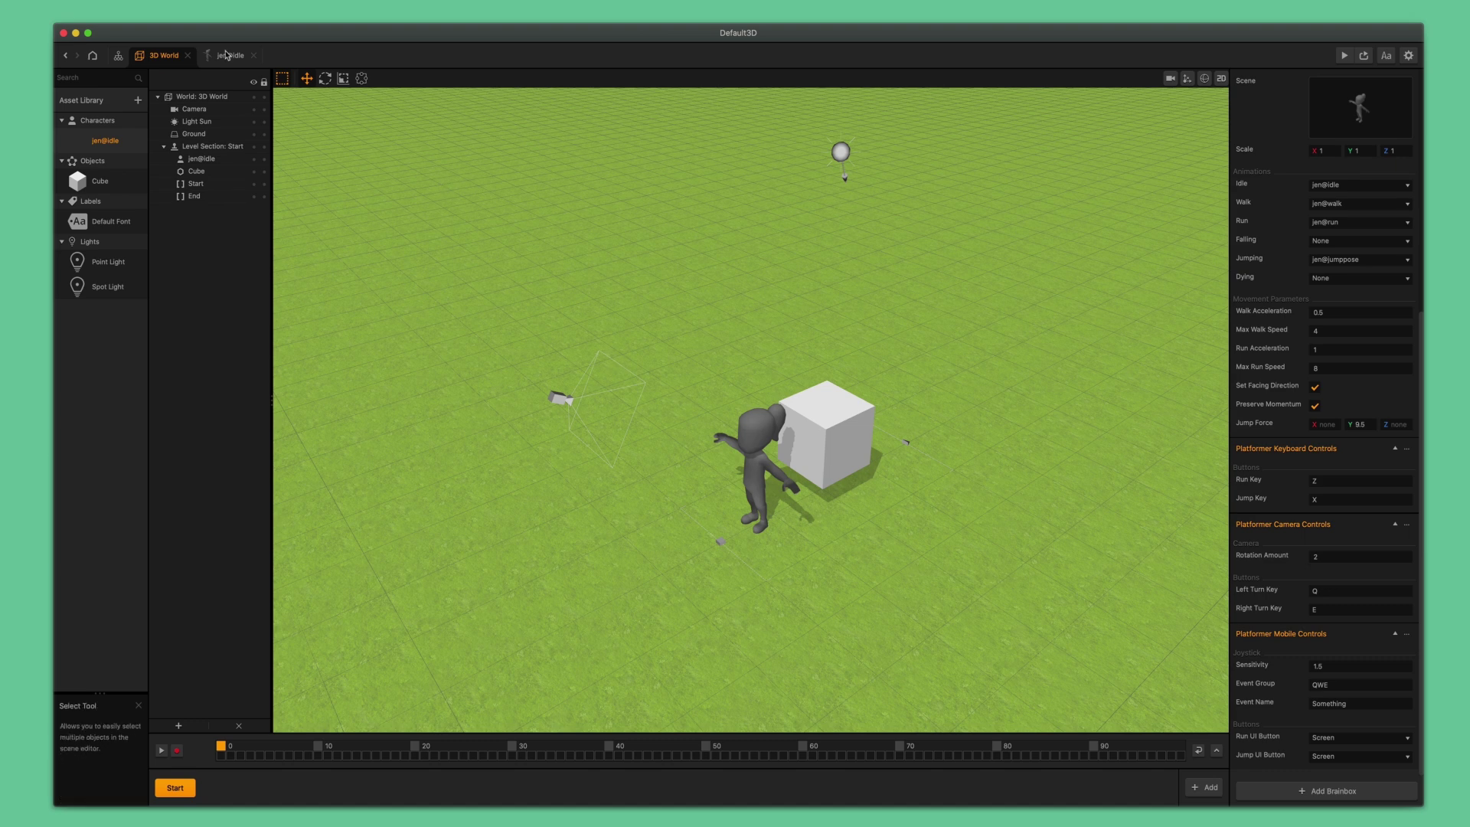
Add a UI Screen to the Mind Map, link the 3D World's UI output to its Load input, and open it for editing.
{"action": "left_click", "coordinate": [118, 58]}
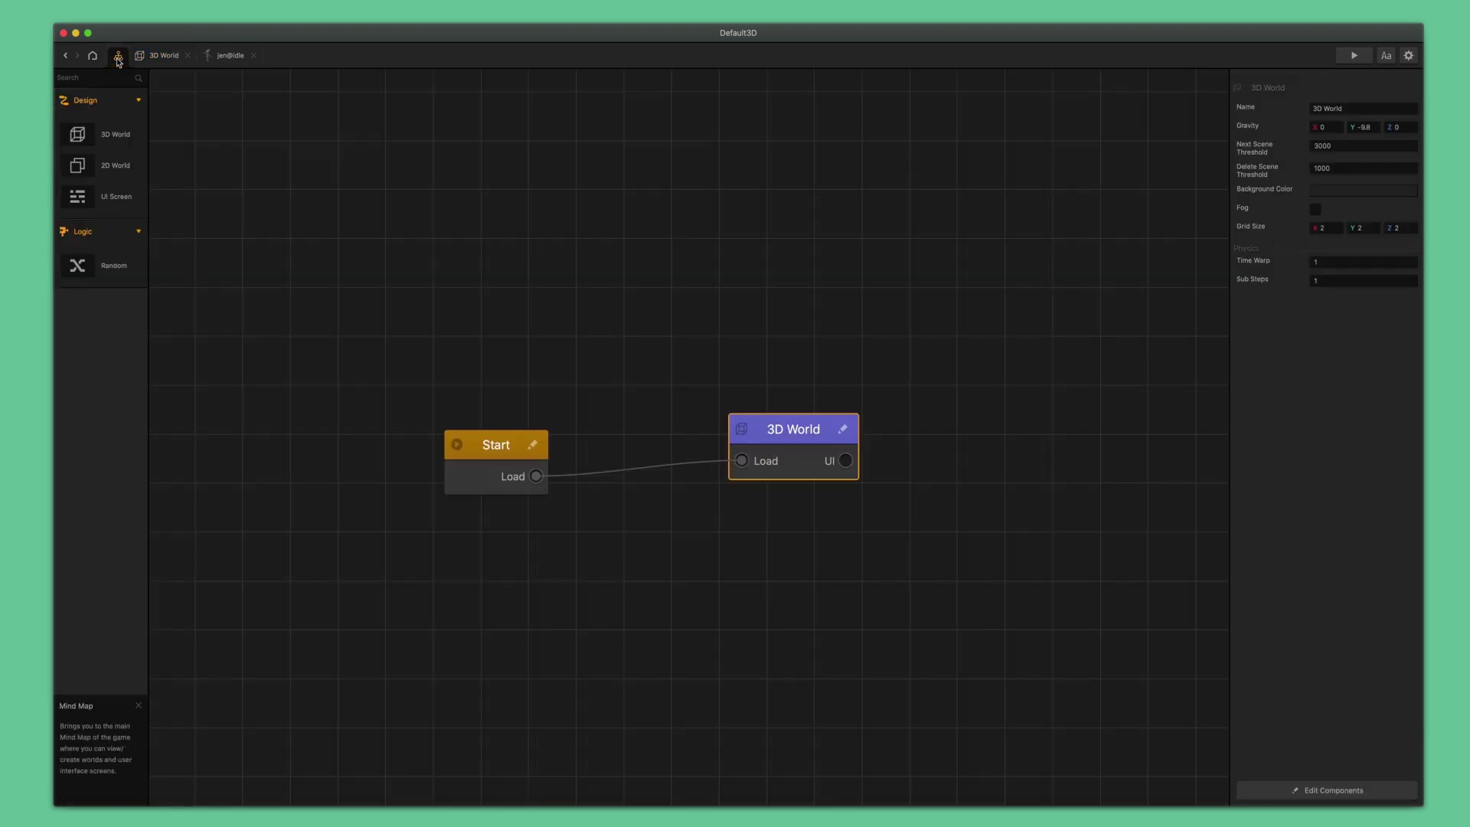
{"action": "left_click", "coordinate": [112, 196]}
{"action": "left_click_drag", "start_coordinate": [147, 166], "coordinate": [848, 463]}
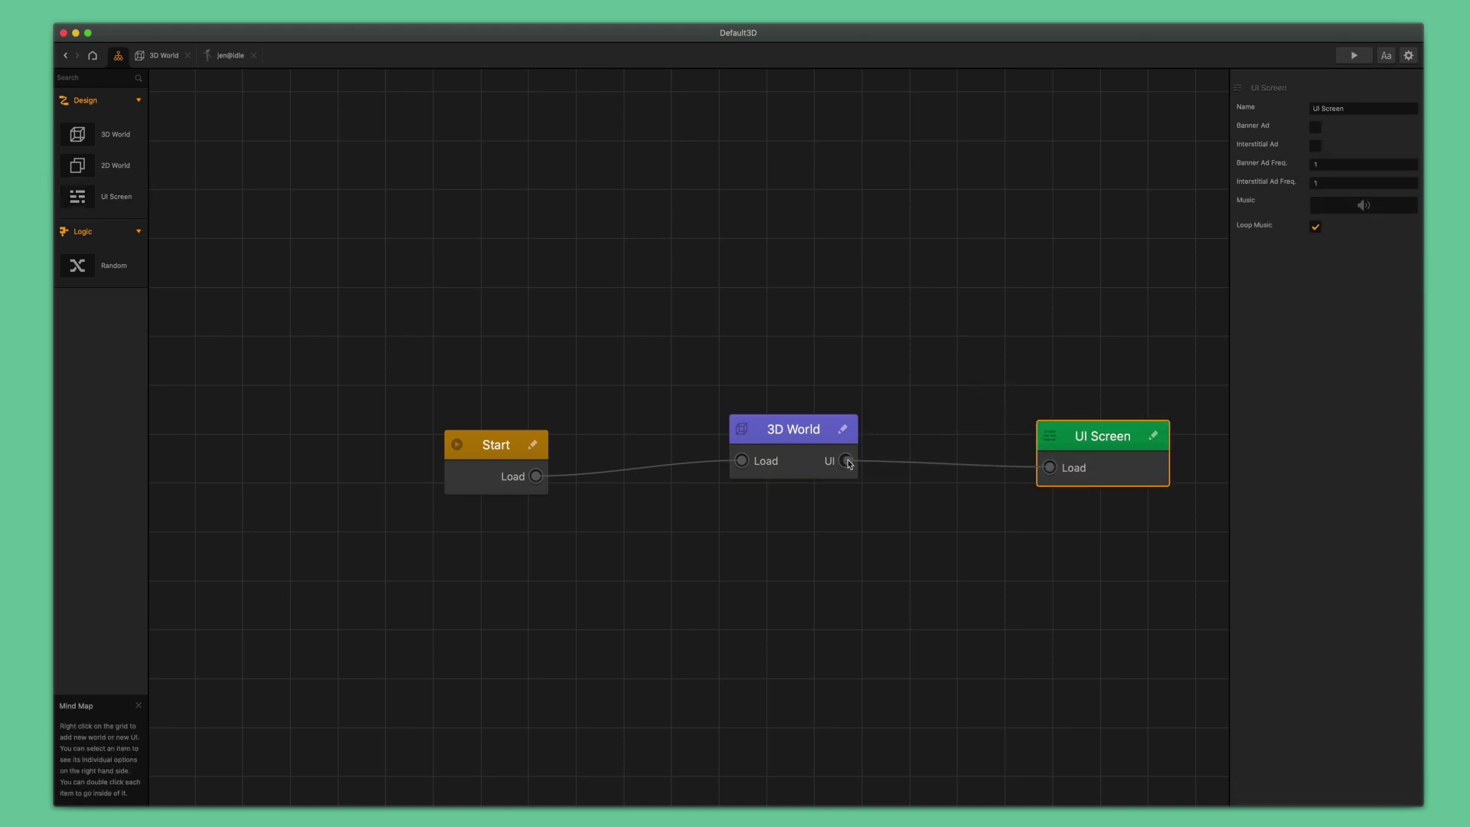
{"action": "double_click", "coordinate": [1125, 446]}
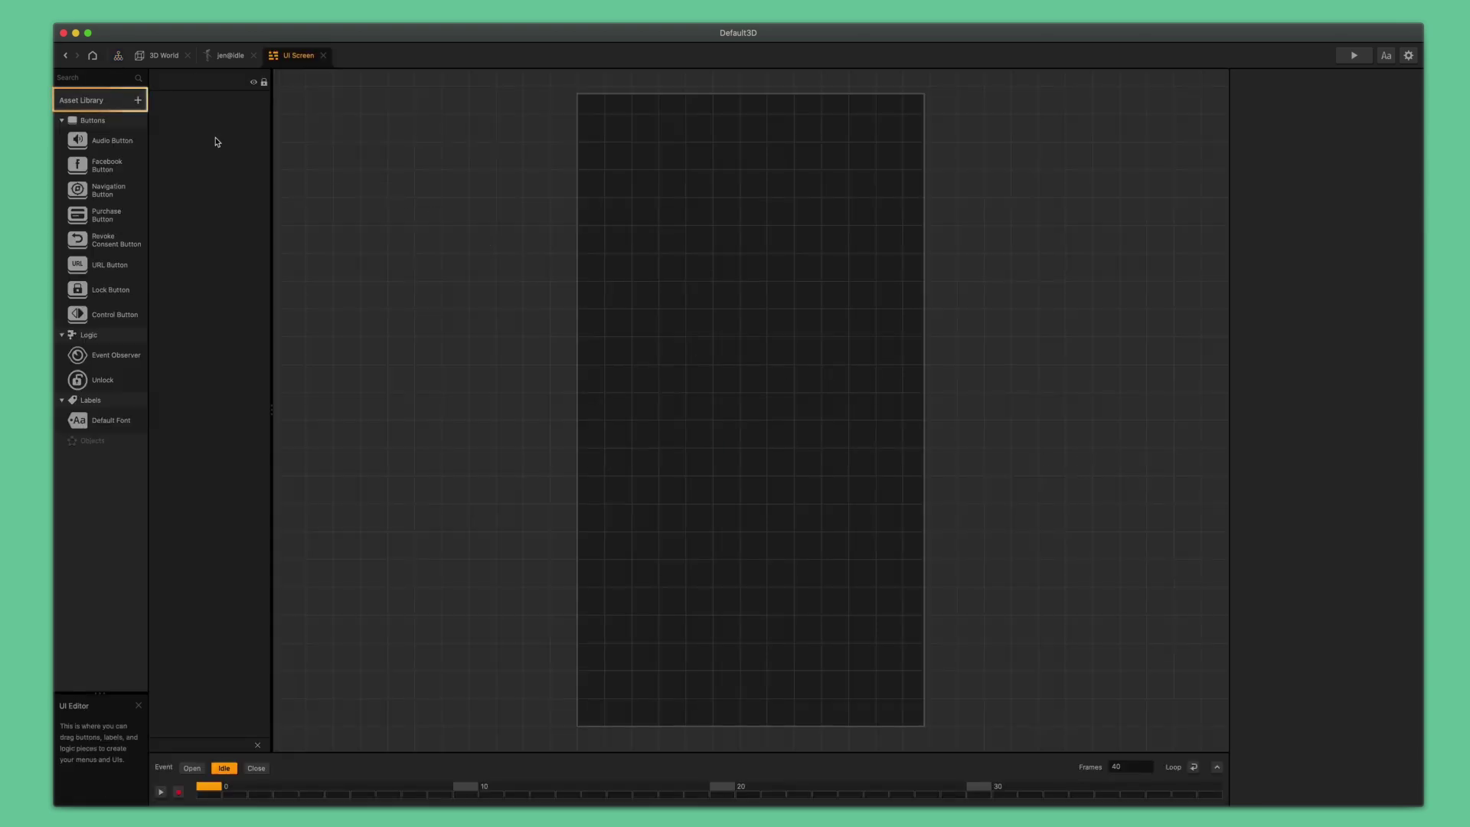
Add the Joystick UI asset to the UI Screen's asset library and return to the UI editor.
{"action": "left_click", "coordinate": [90, 100]}
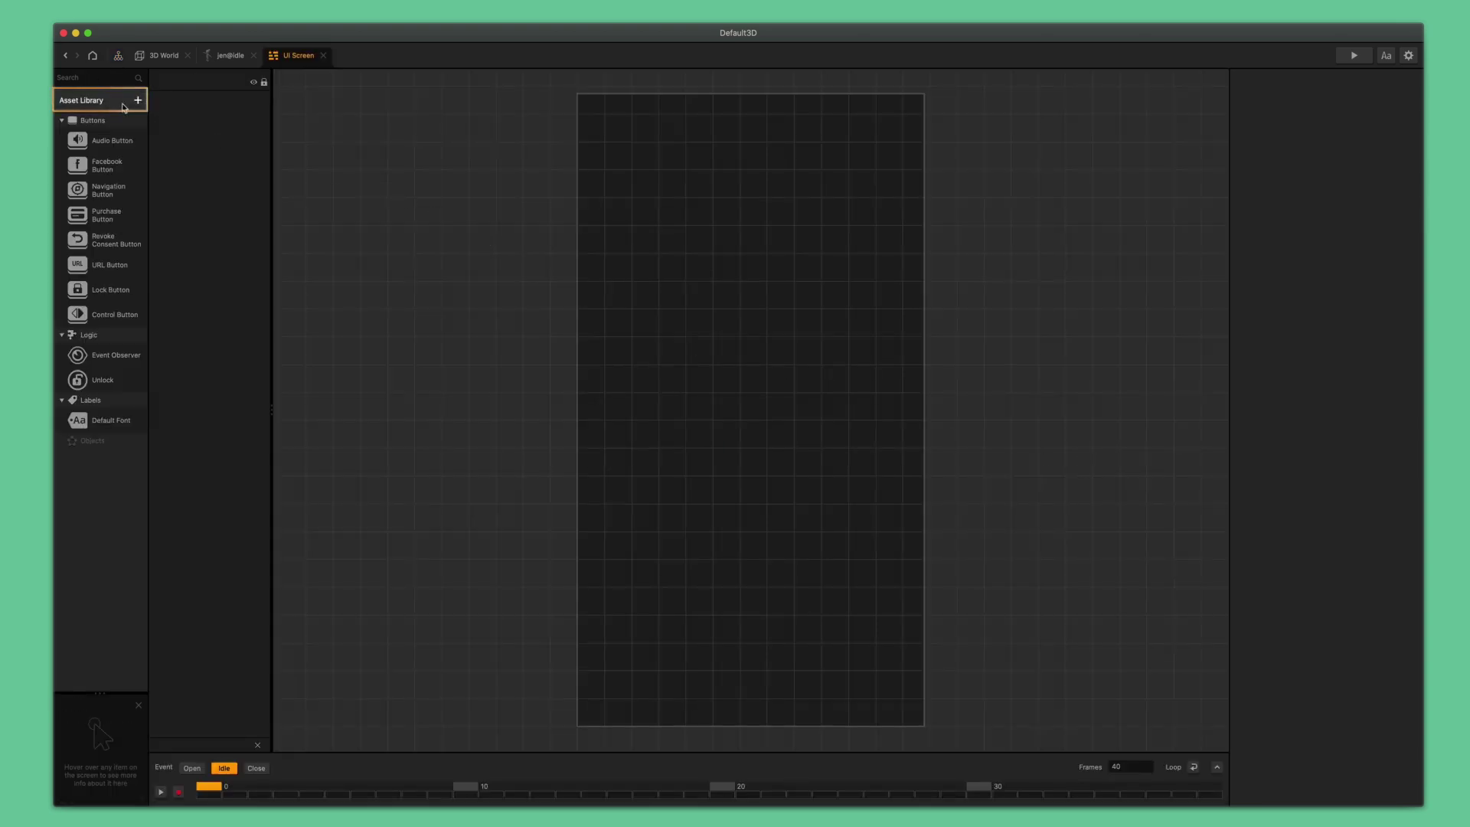
{"action": "left_click", "coordinate": [310, 154]}
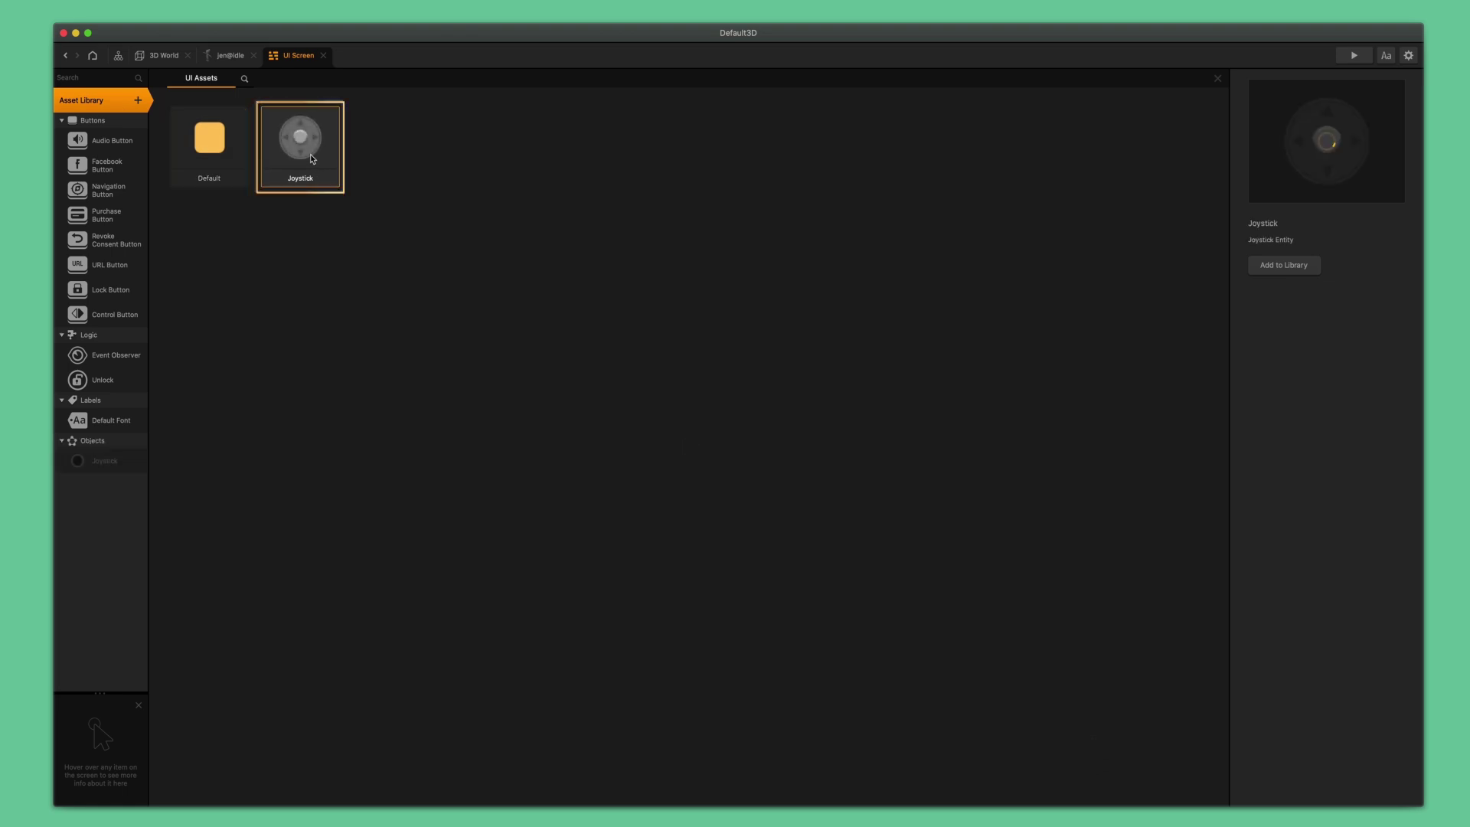
{"action": "left_click", "coordinate": [119, 104]}
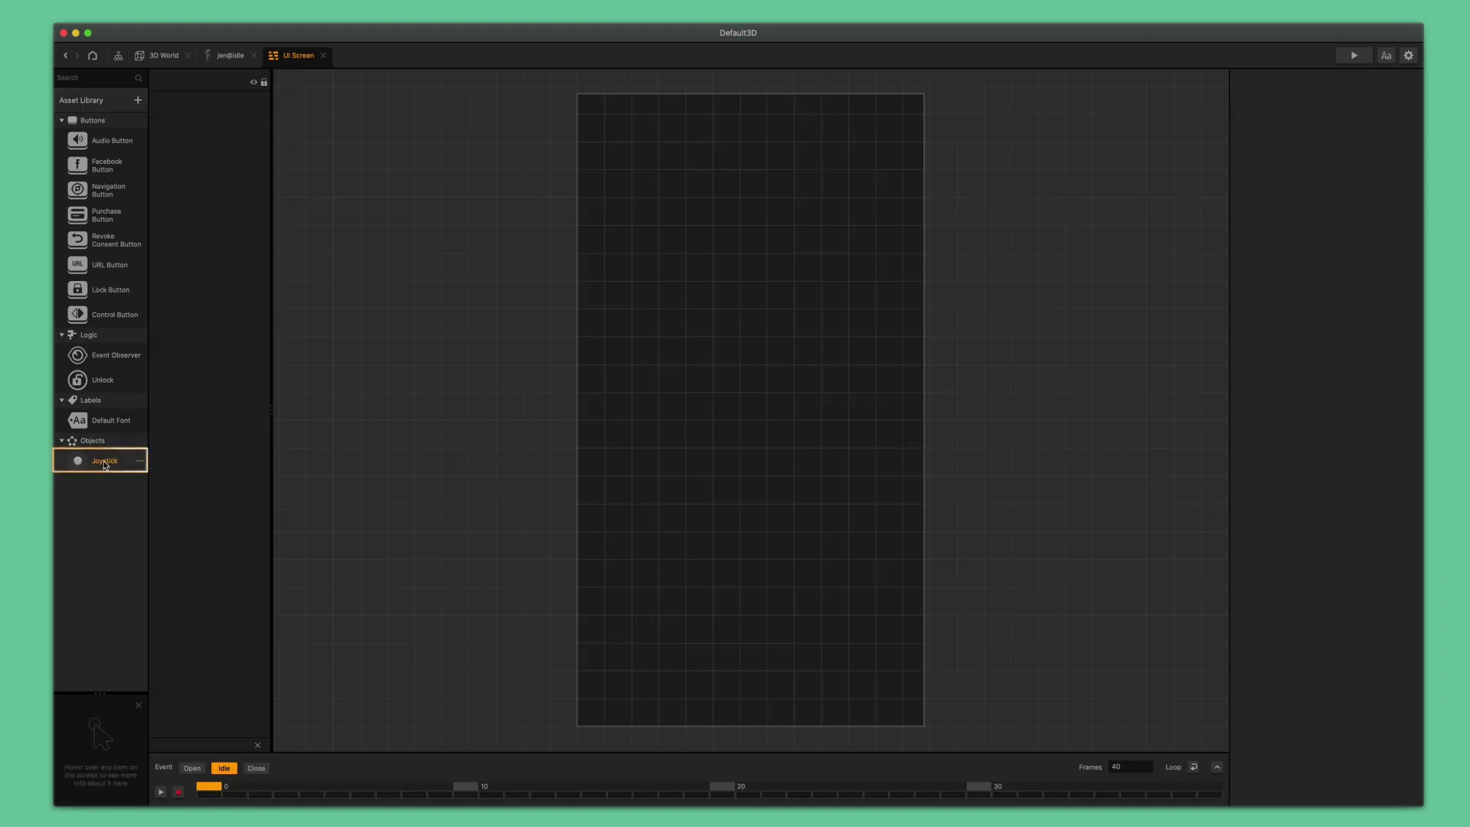
Place the Joystick in the lower right area of the UI Screen and scale it proportionally to about 0.245.
{"action": "left_click_drag", "start_coordinate": [98, 460], "coordinate": [760, 544]}
{"action": "key", "text": "shift"}
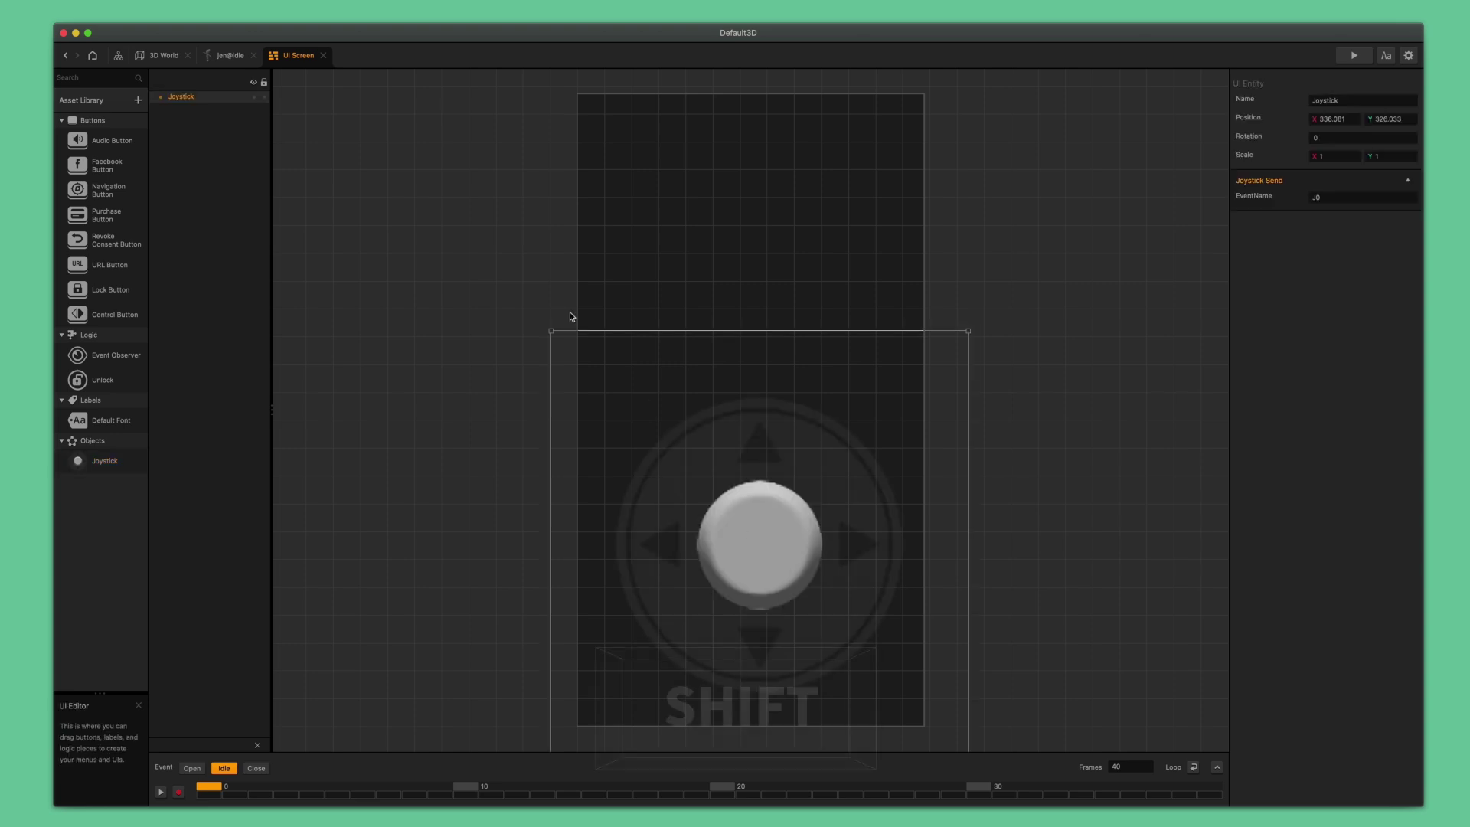
{"action": "left_click_drag", "start_coordinate": [557, 329], "coordinate": [818, 616], "text": "shift"}
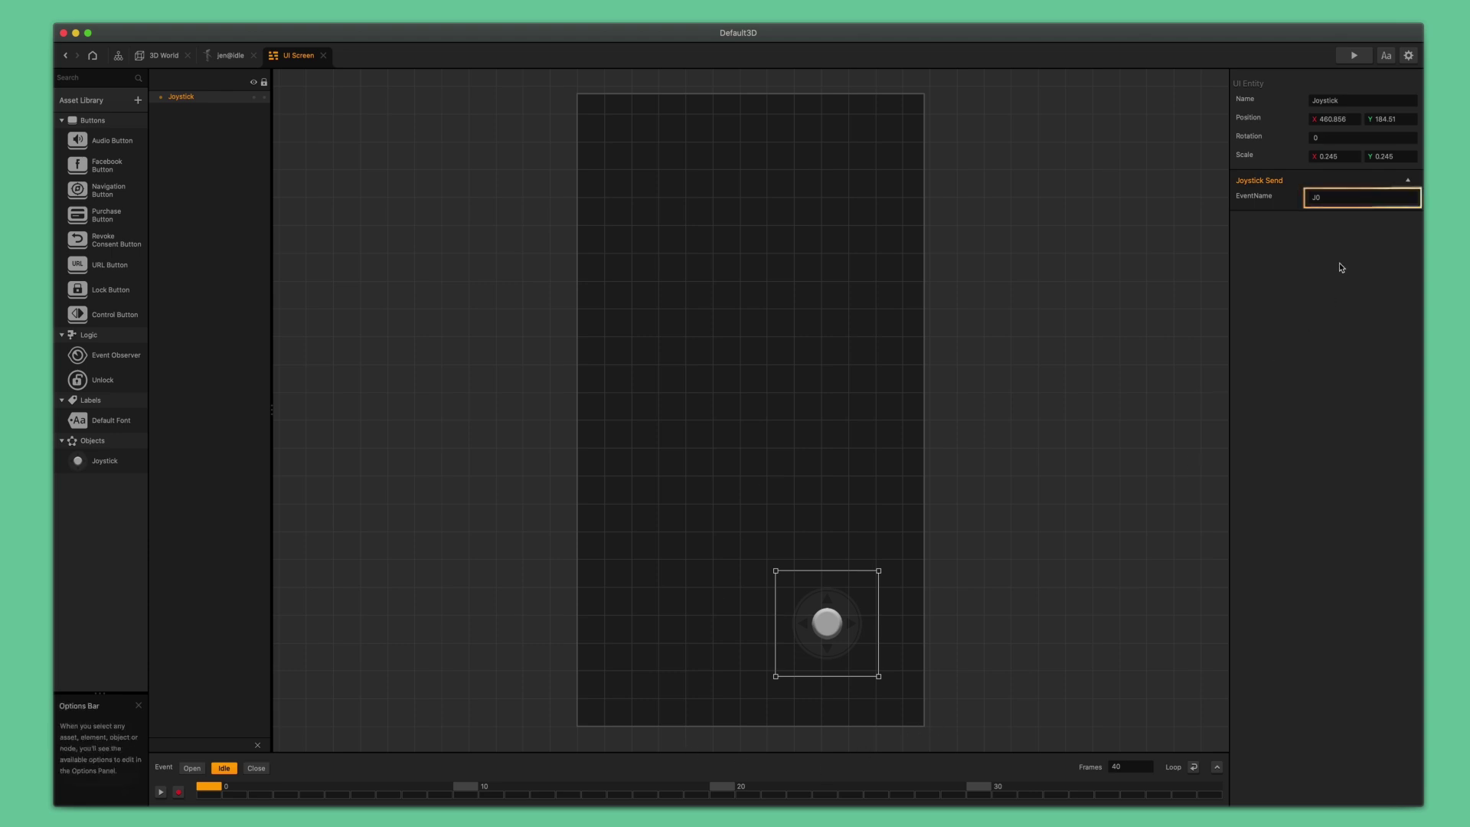
Set the Joystick's EventName to Joystick and copy that name.
{"action": "left_click", "coordinate": [1355, 193]}
{"action": "key", "text": "BackSpace"}
{"action": "key", "text": "BackSpace"}
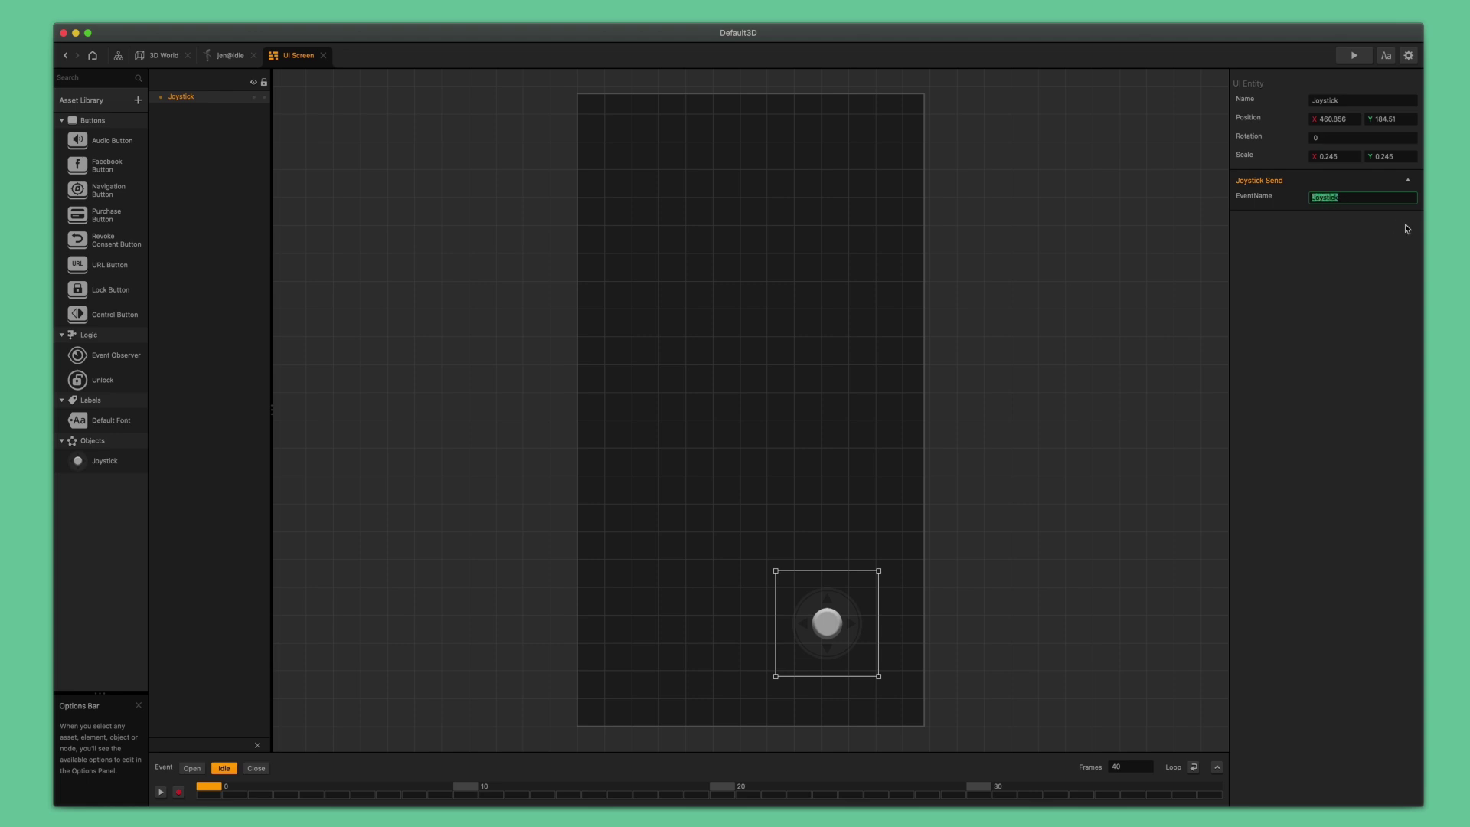
In the 3D World, set the character's Platformer Mobile Controls Event Name to Joystick and clear its Event Group.
{"action": "left_click", "coordinate": [158, 56]}
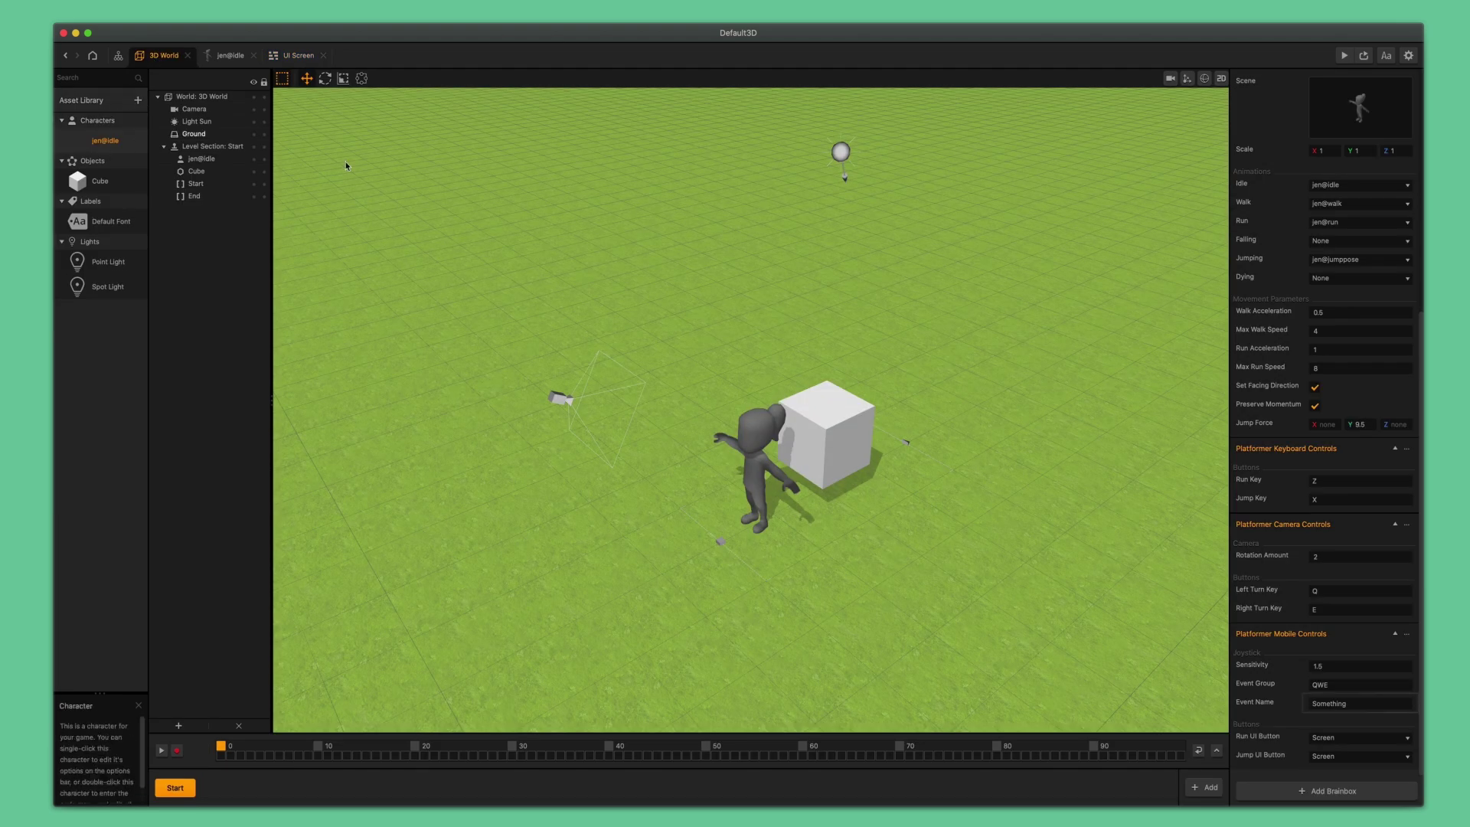
{"action": "left_click", "coordinate": [1350, 702]}
{"action": "left_click", "coordinate": [1356, 704]}
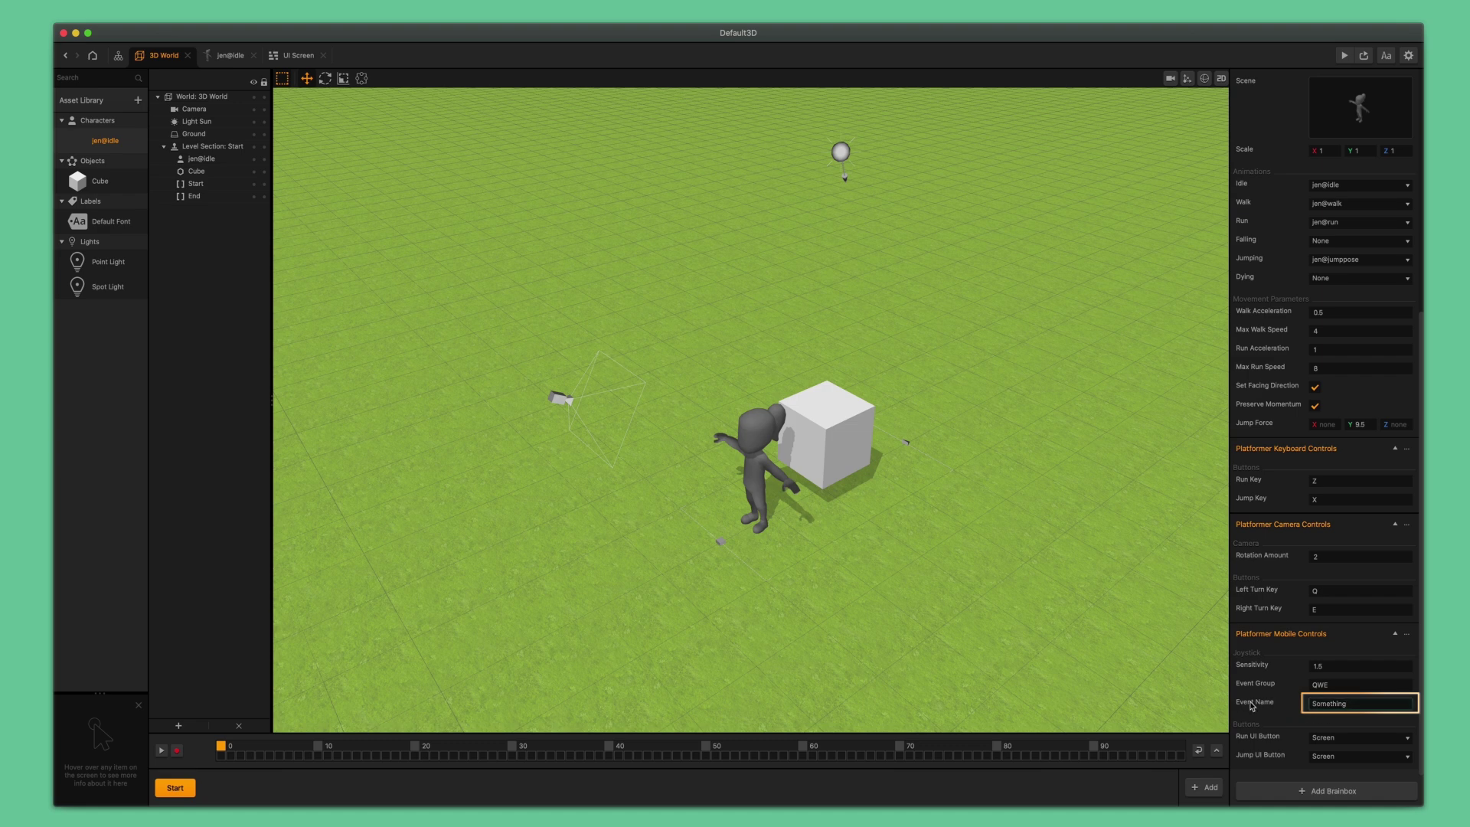
{"action": "left_click_drag", "start_coordinate": [1350, 704], "coordinate": [1303, 700]}
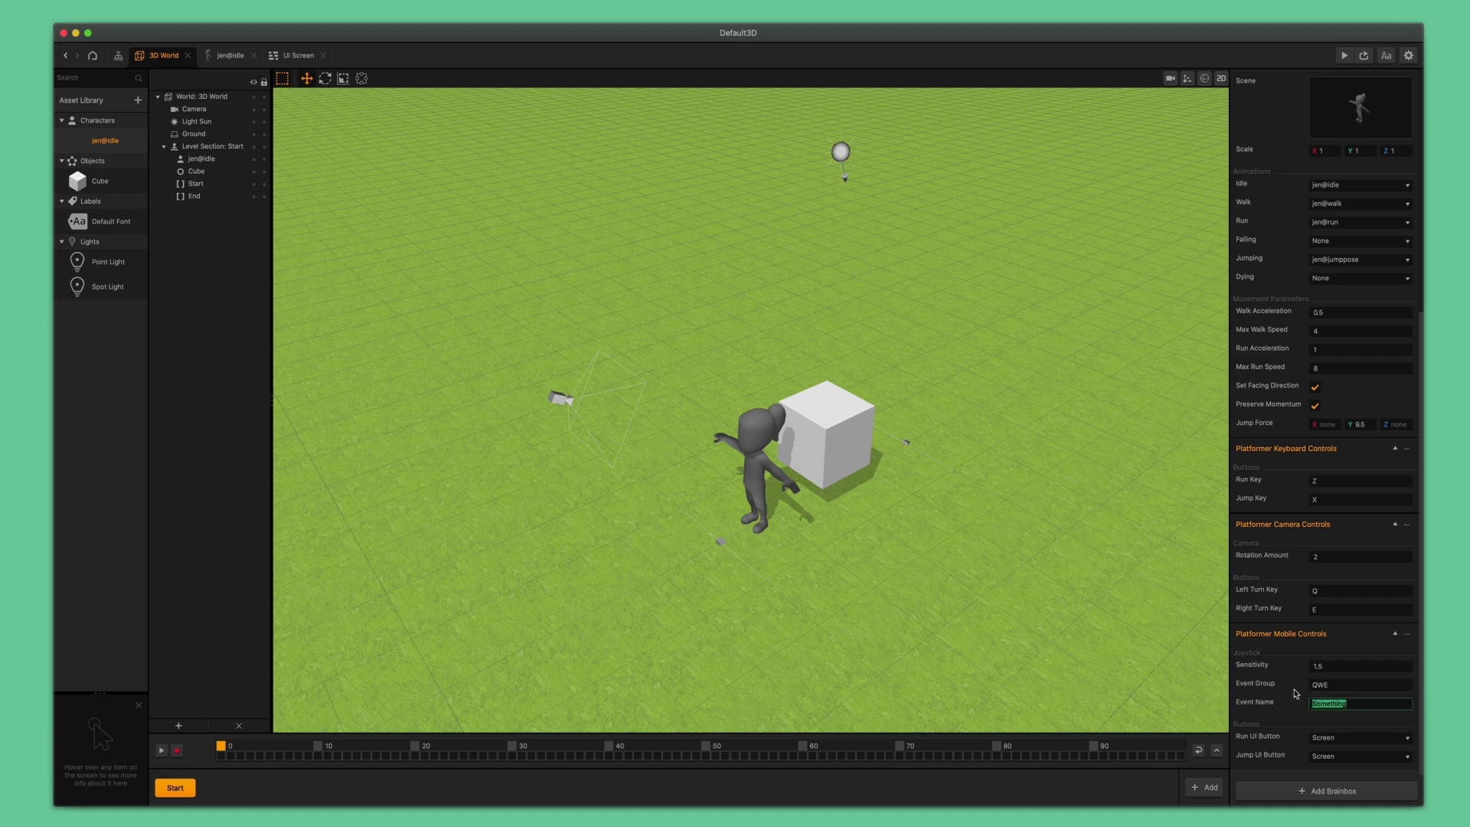
{"action": "type", "text": "Joystick"}
{"action": "left_click", "coordinate": [1334, 685]}
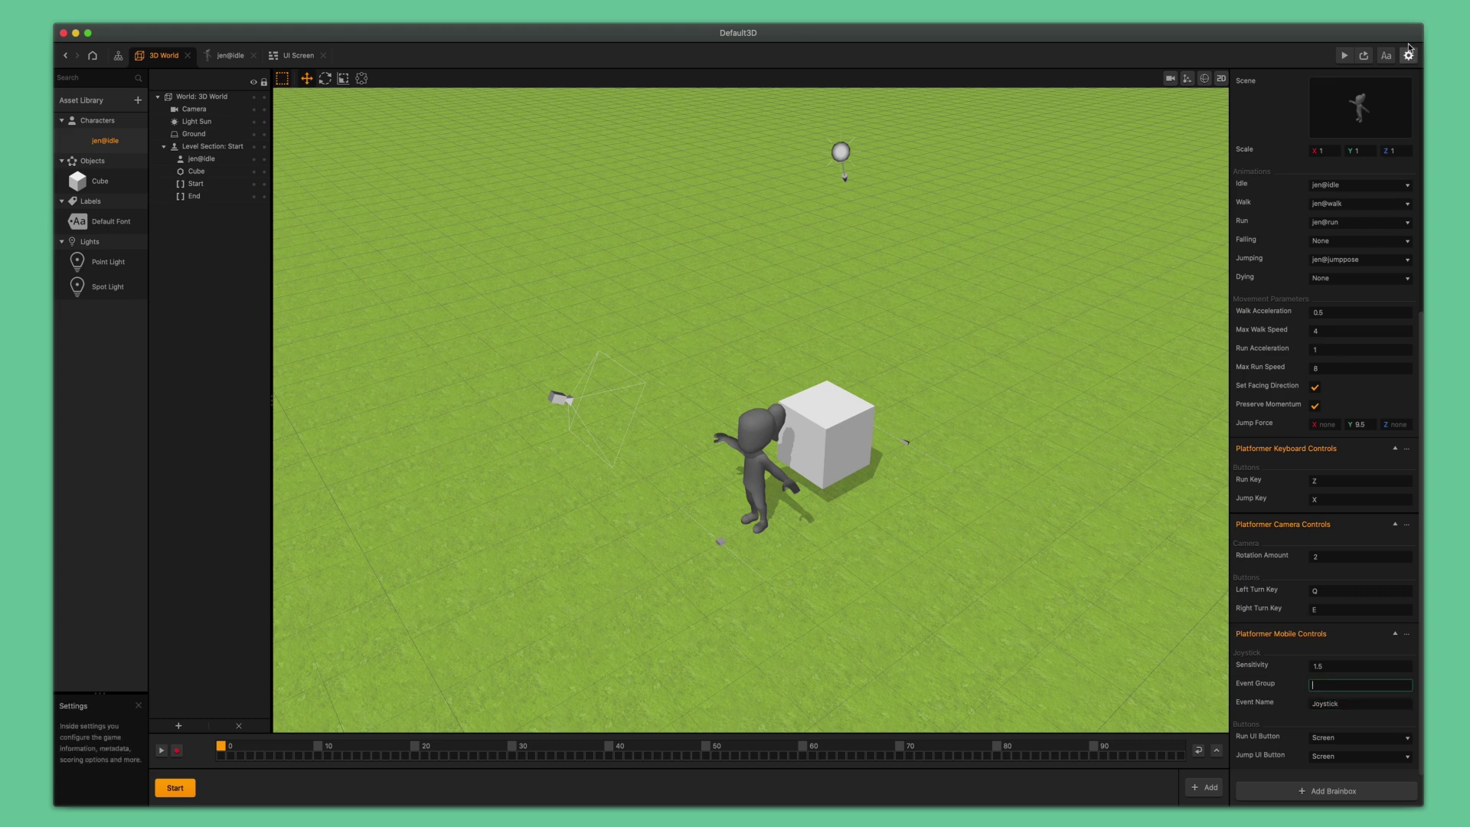
Preview the game, test moving the character with the on-screen joystick, and close the preview.
{"action": "left_click", "coordinate": [1344, 55]}
{"action": "left_click_drag", "start_coordinate": [601, 562], "coordinate": [869, 796]}
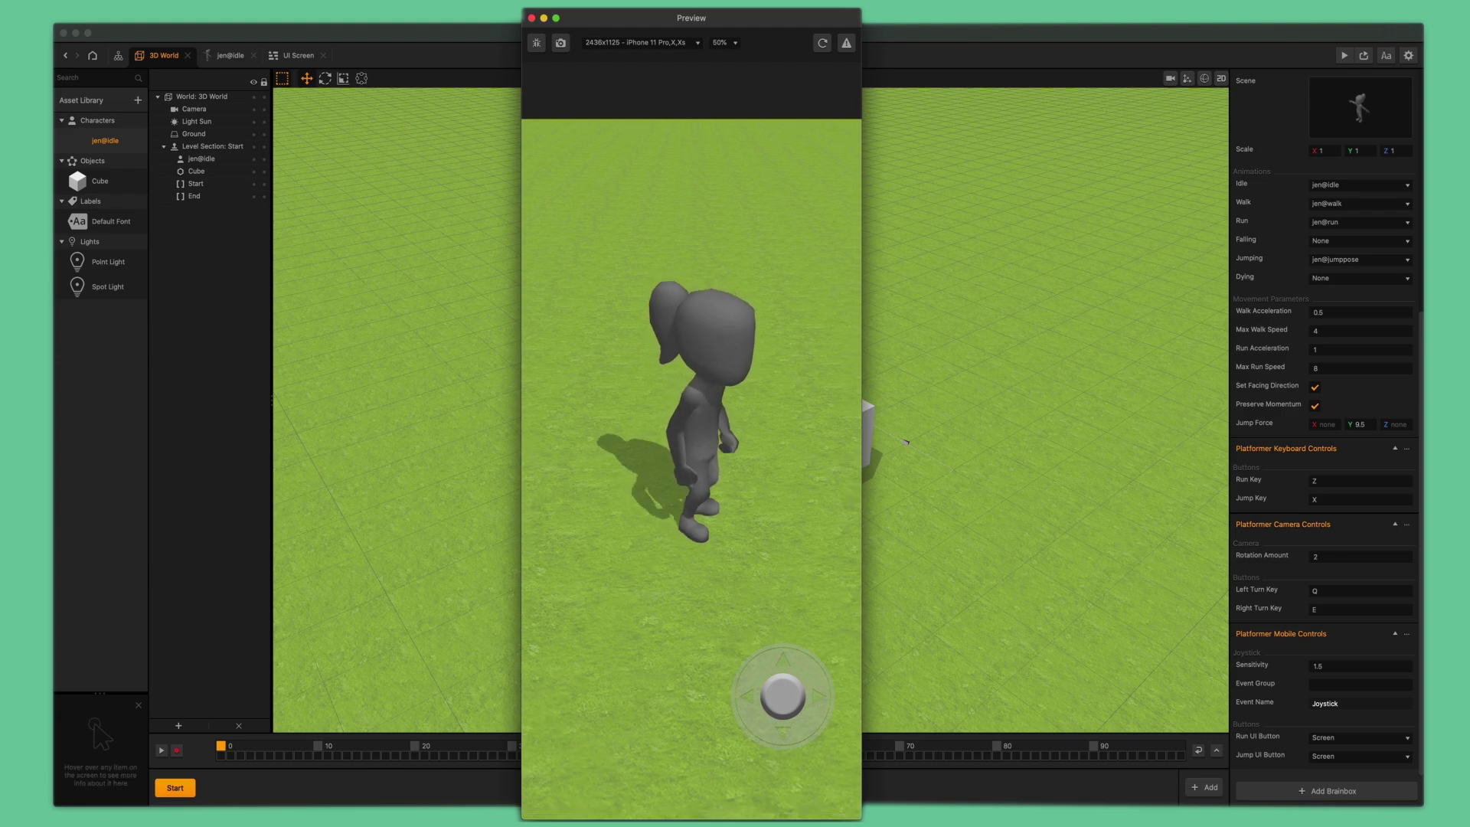
{"action": "left_click", "coordinate": [533, 19]}
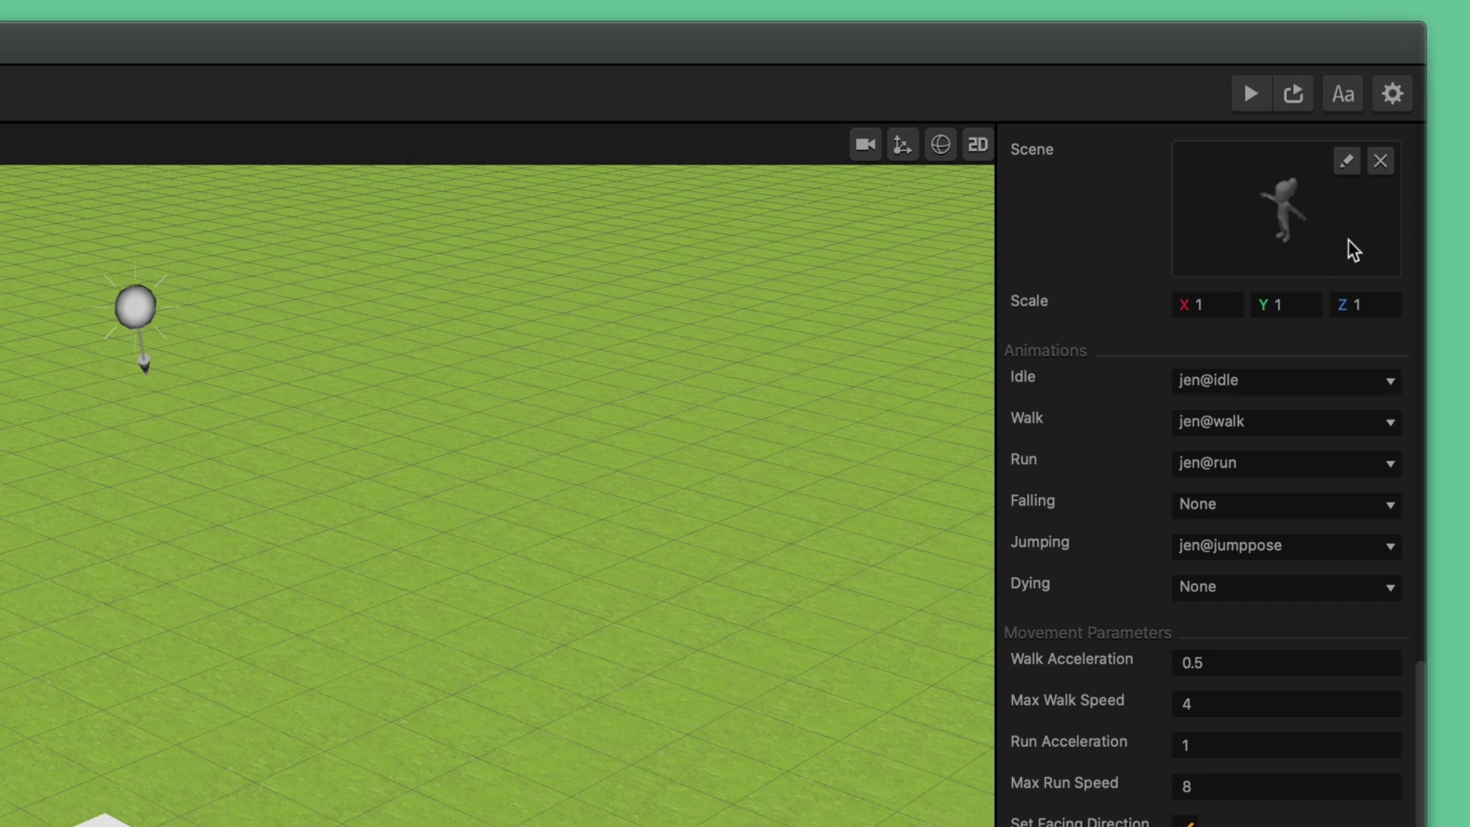
Open the Animated Platformer's scene model for editing and apply char03f_platformer.png as the characterMedium texture.
{"action": "scroll", "coordinate": [1345, 243], "scroll_direction": "up", "scroll_amount": 3}
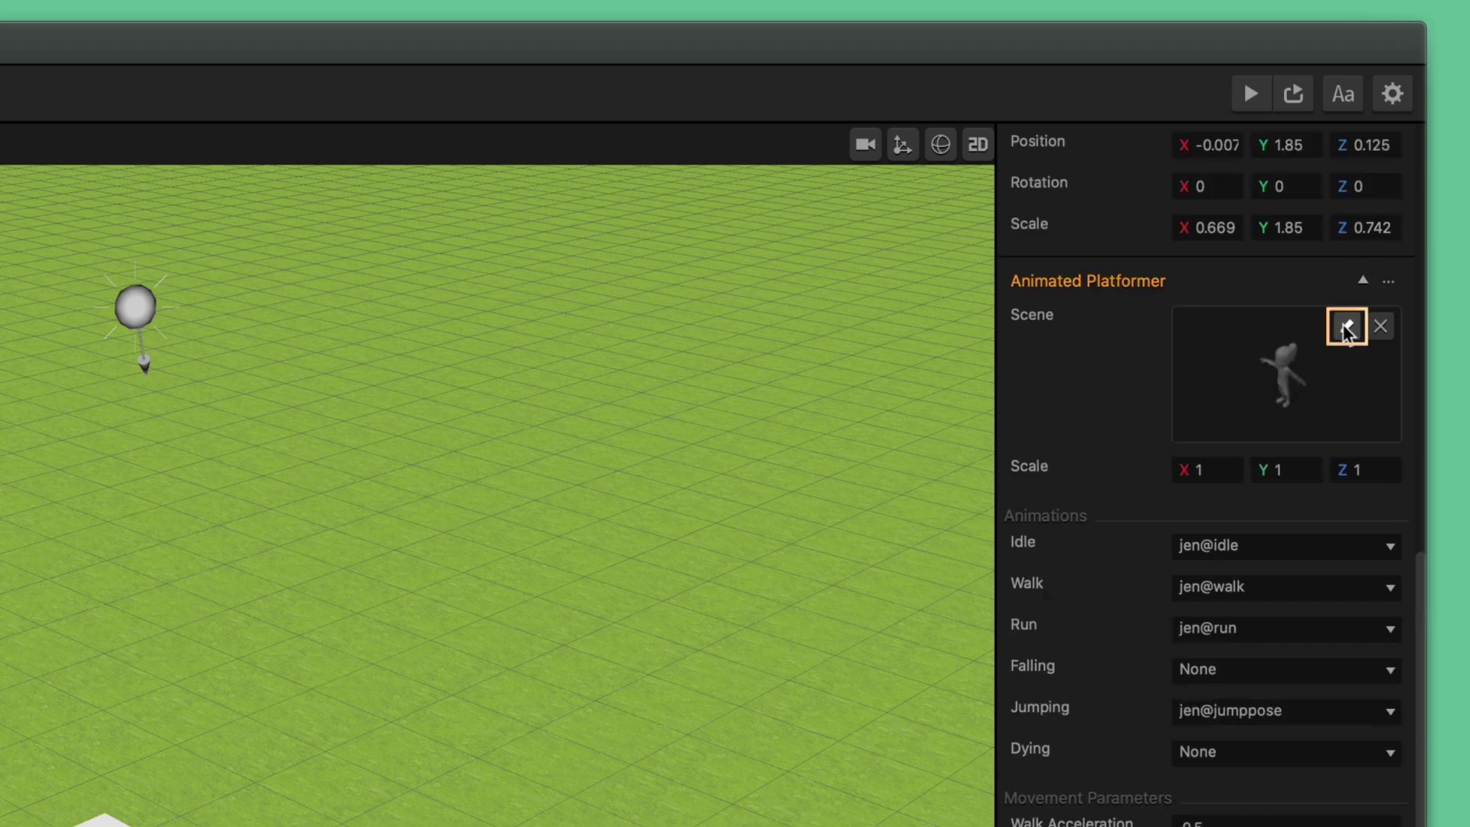
{"action": "left_click", "coordinate": [1345, 327]}
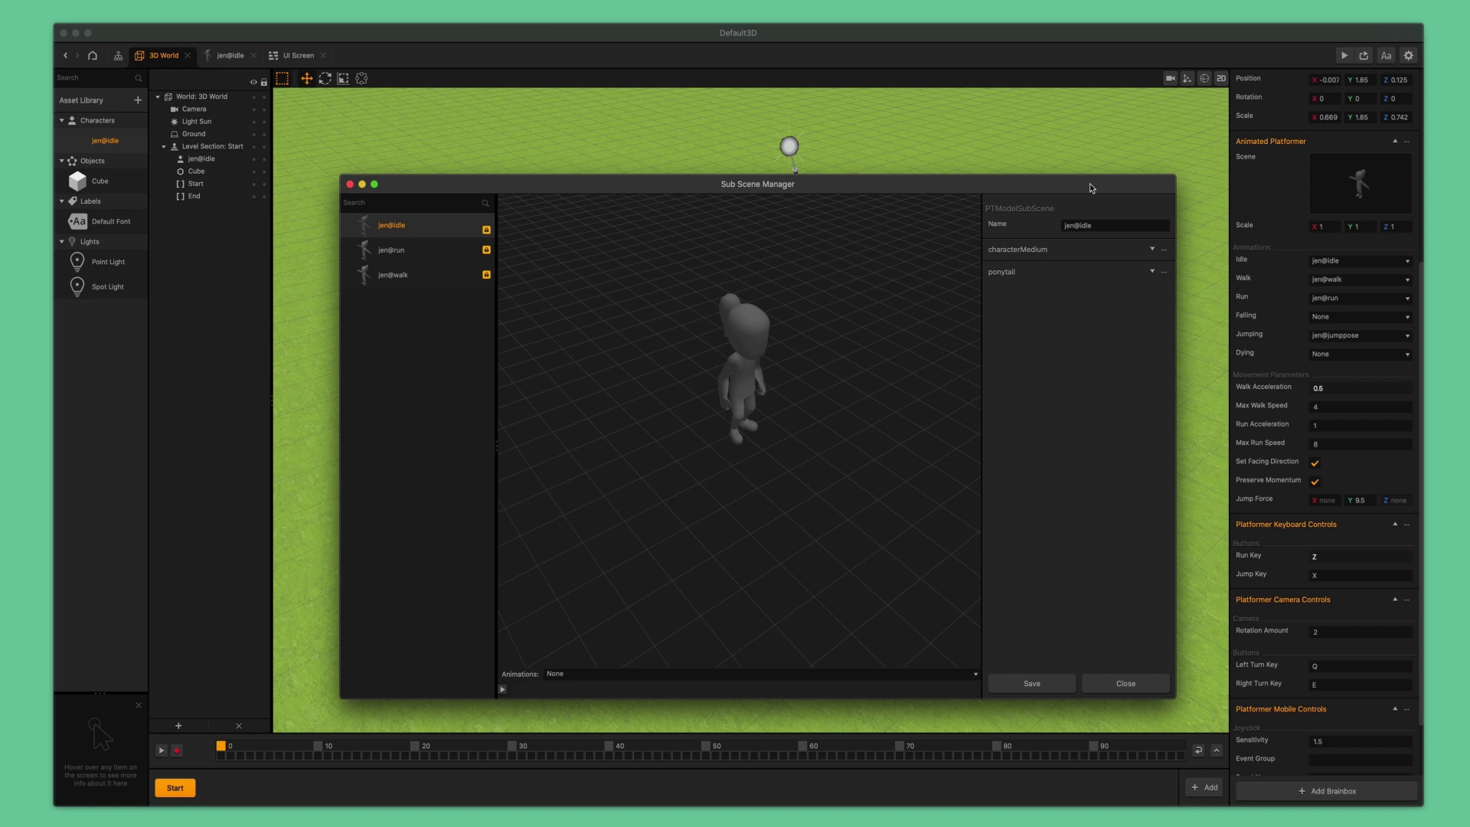
{"action": "left_click_drag", "start_coordinate": [1090, 184], "coordinate": [1165, 190]}
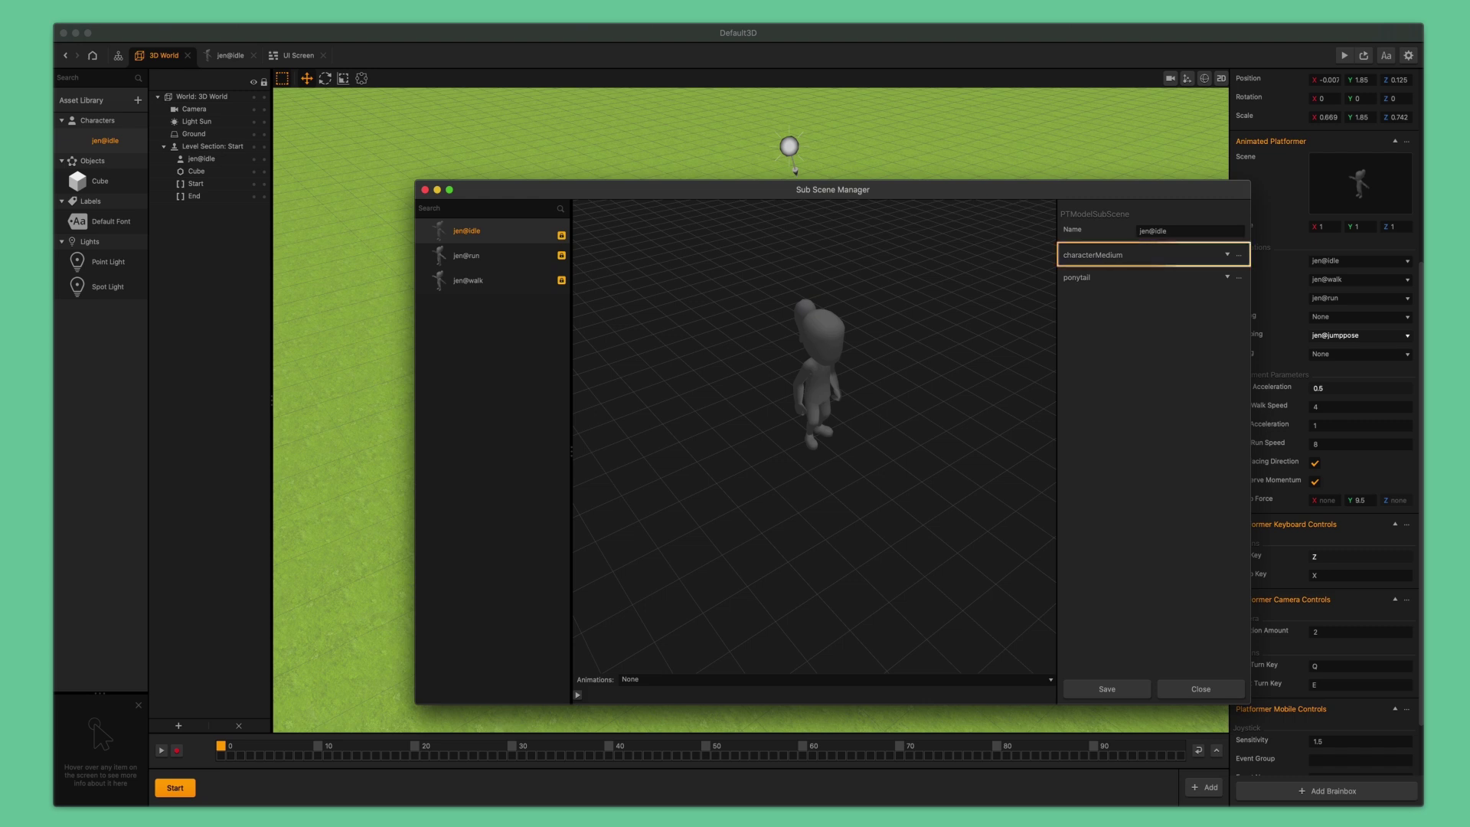
{"action": "left_click", "coordinate": [1226, 255]}
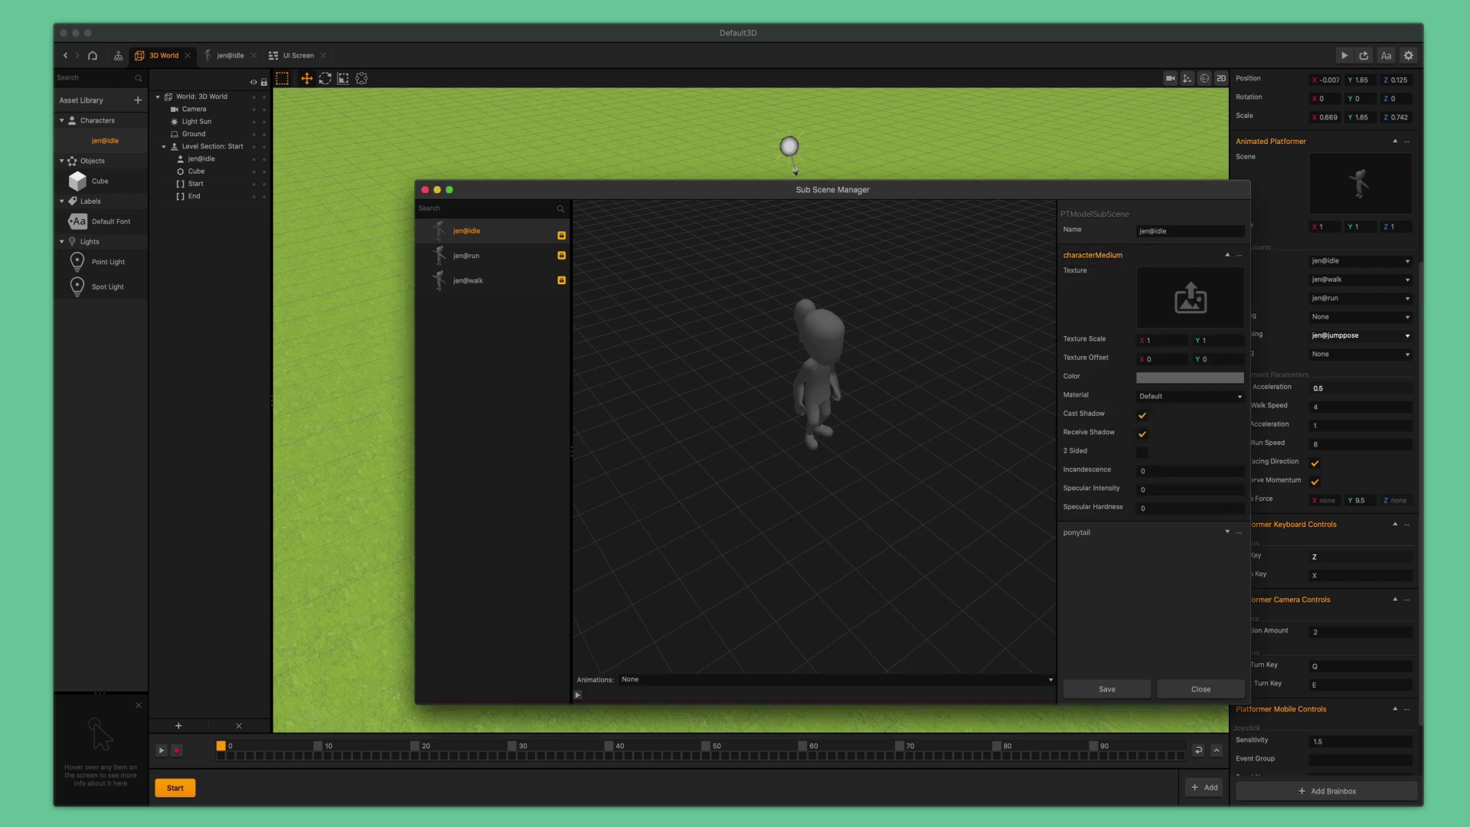
{"action": "left_click_drag", "start_coordinate": [1466, 394], "coordinate": [785, 395]}
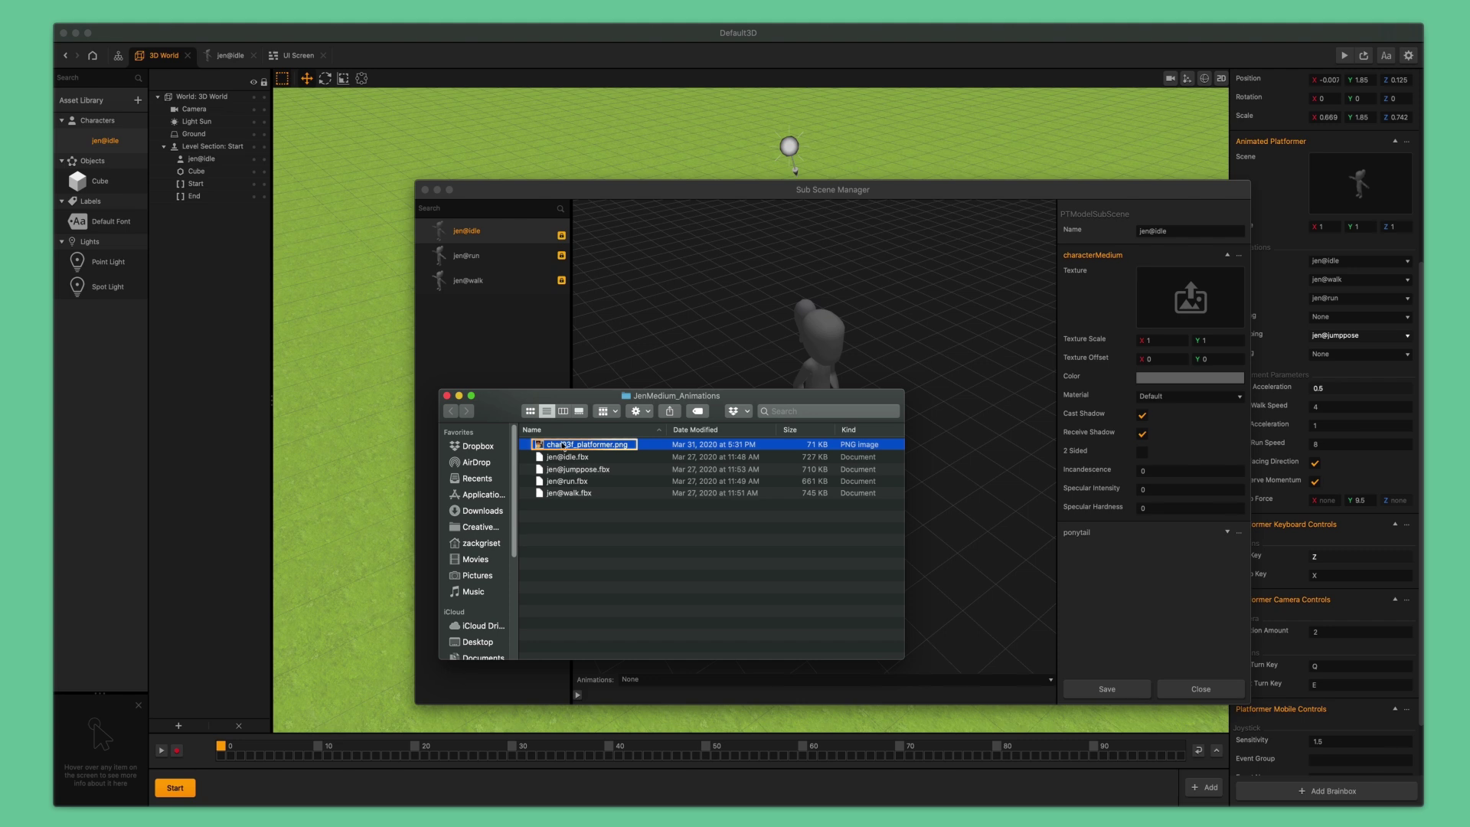
{"action": "left_click_drag", "start_coordinate": [565, 445], "coordinate": [1185, 307]}
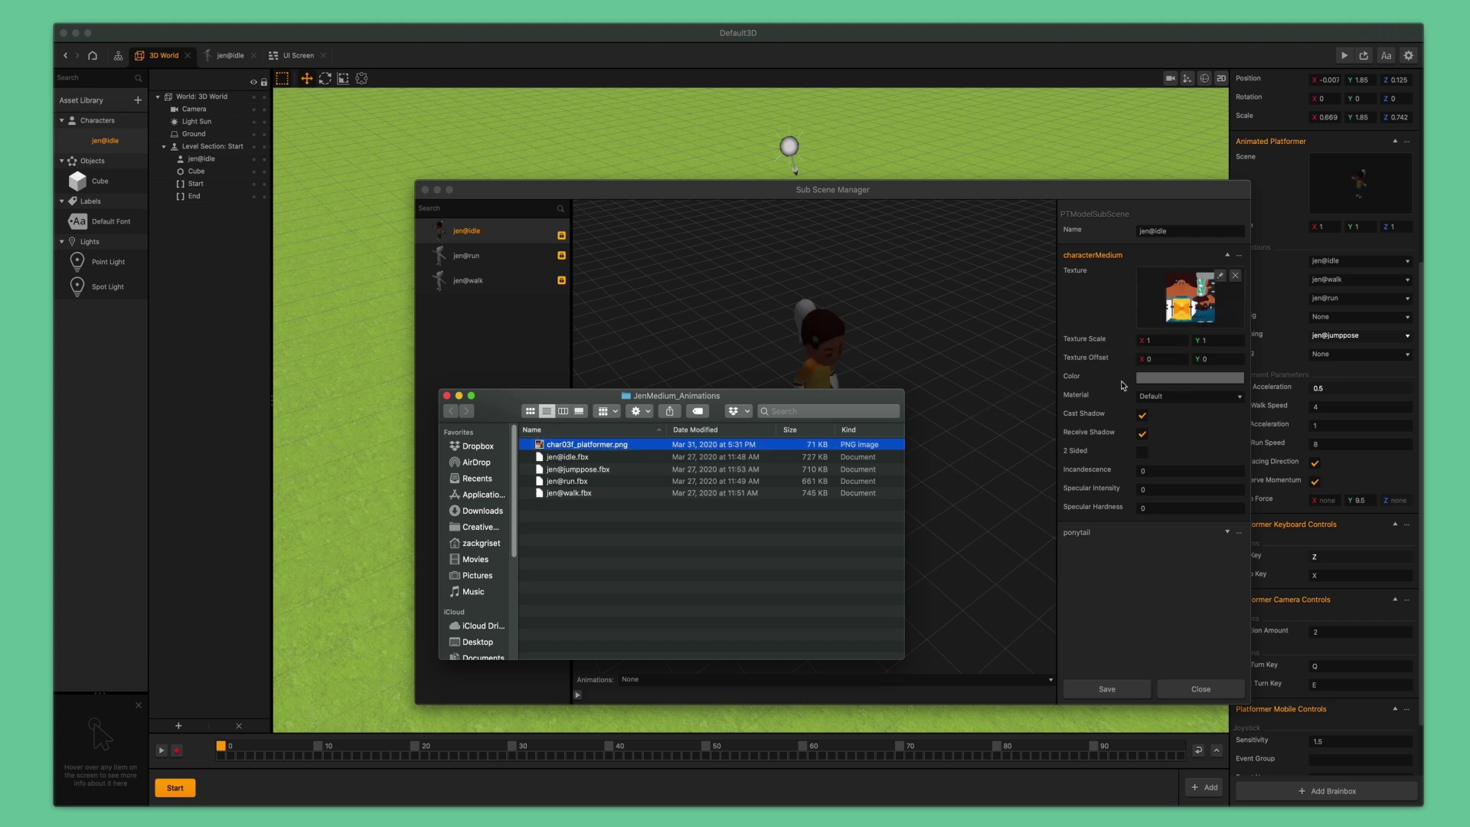
{"action": "left_click_drag", "start_coordinate": [800, 404], "coordinate": [650, 385]}
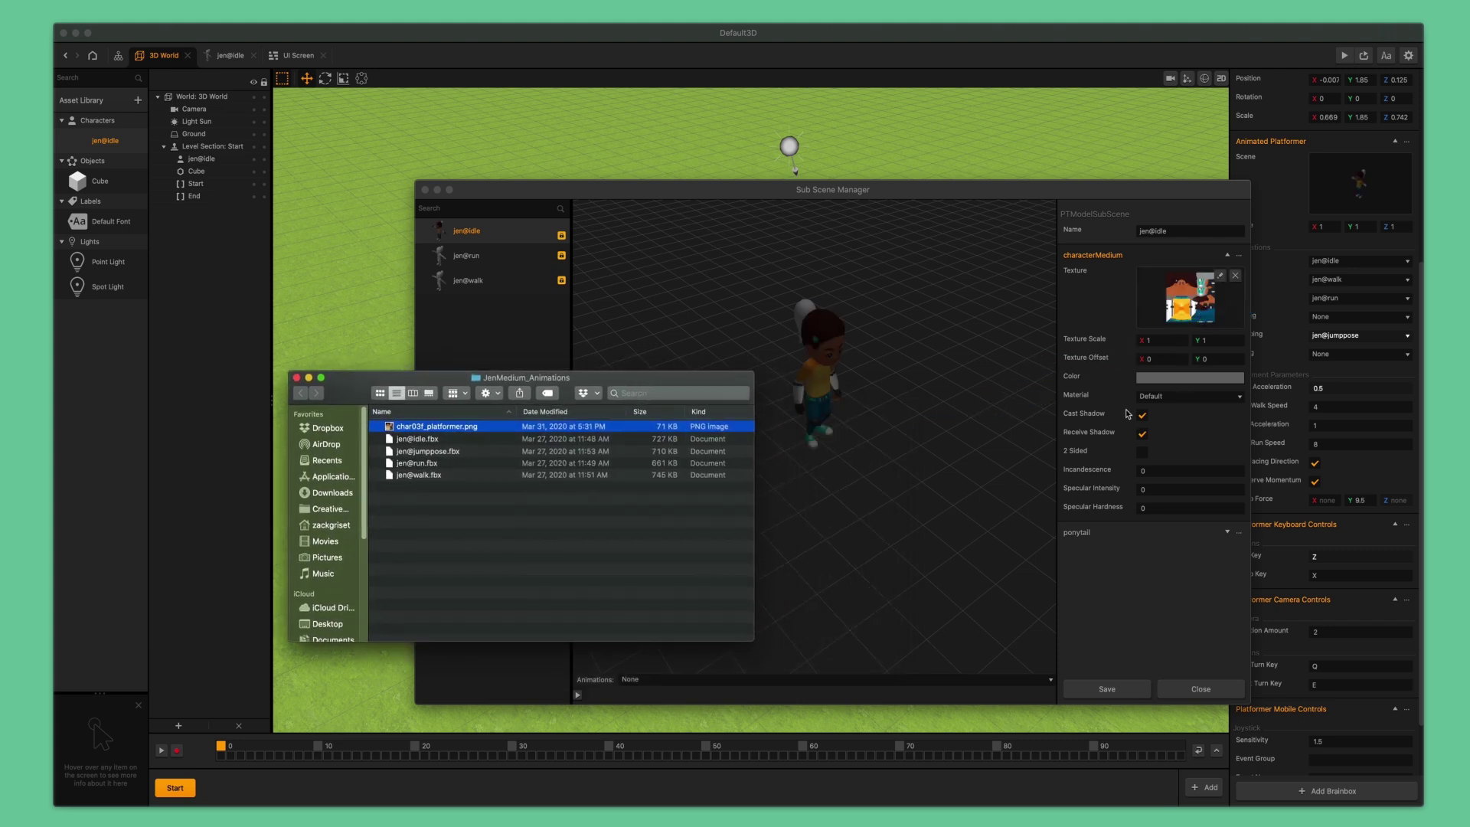
Change the characterMedium color of the jen@idle model to white.
{"action": "left_click", "coordinate": [1184, 383]}
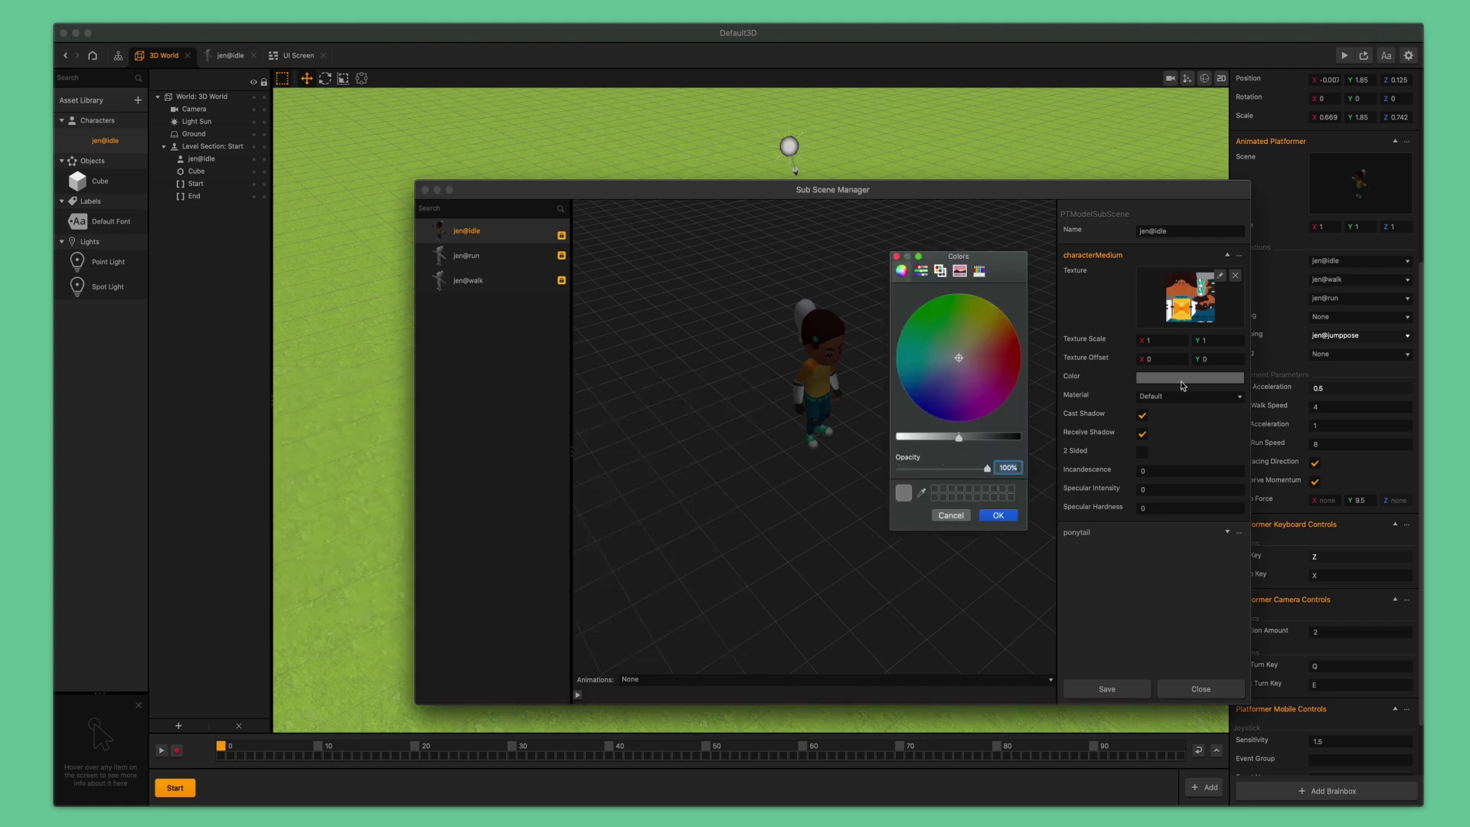
{"action": "left_click_drag", "start_coordinate": [959, 440], "coordinate": [892, 450]}
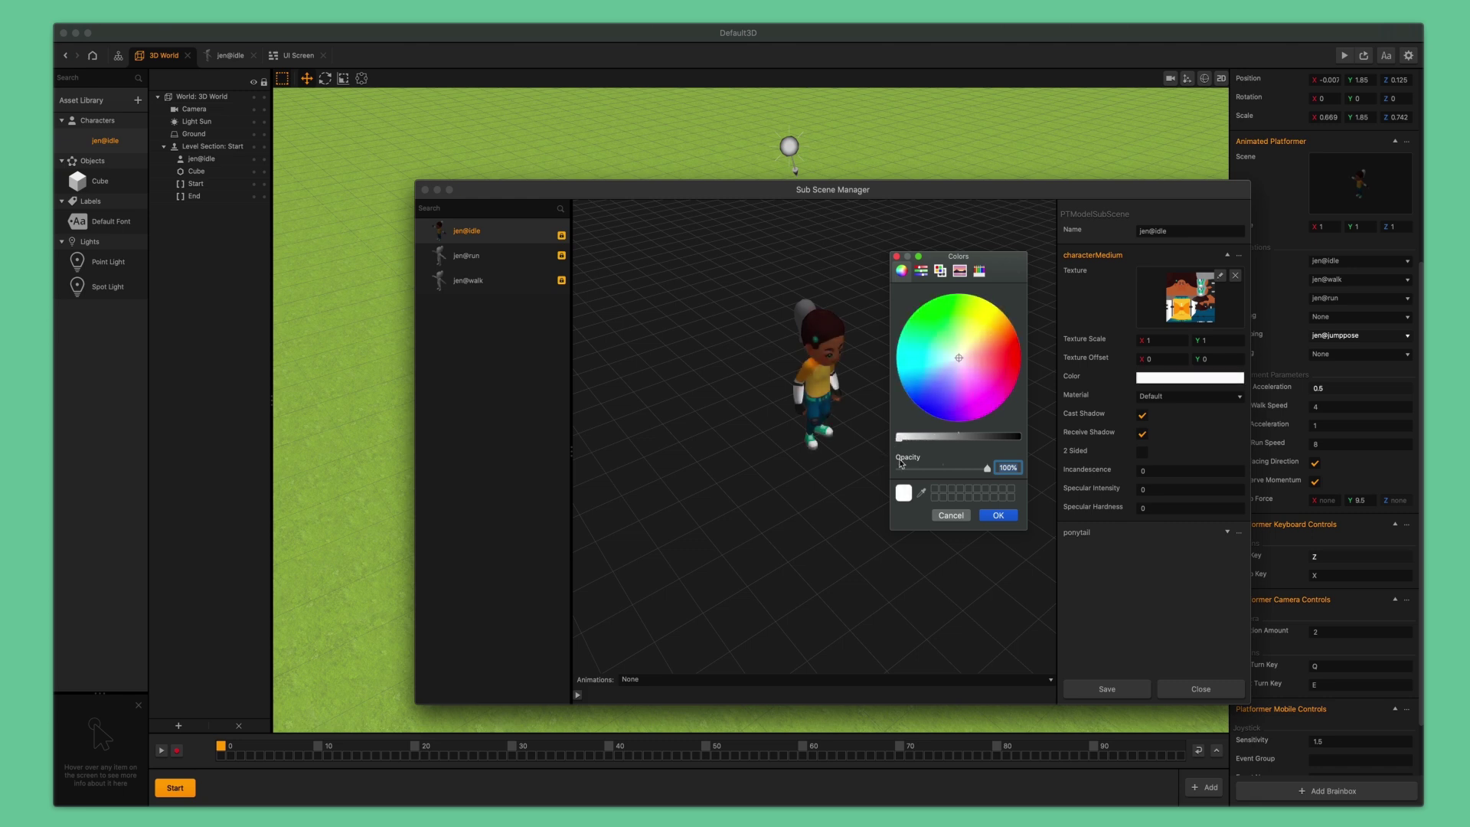
{"action": "left_click", "coordinate": [997, 515]}
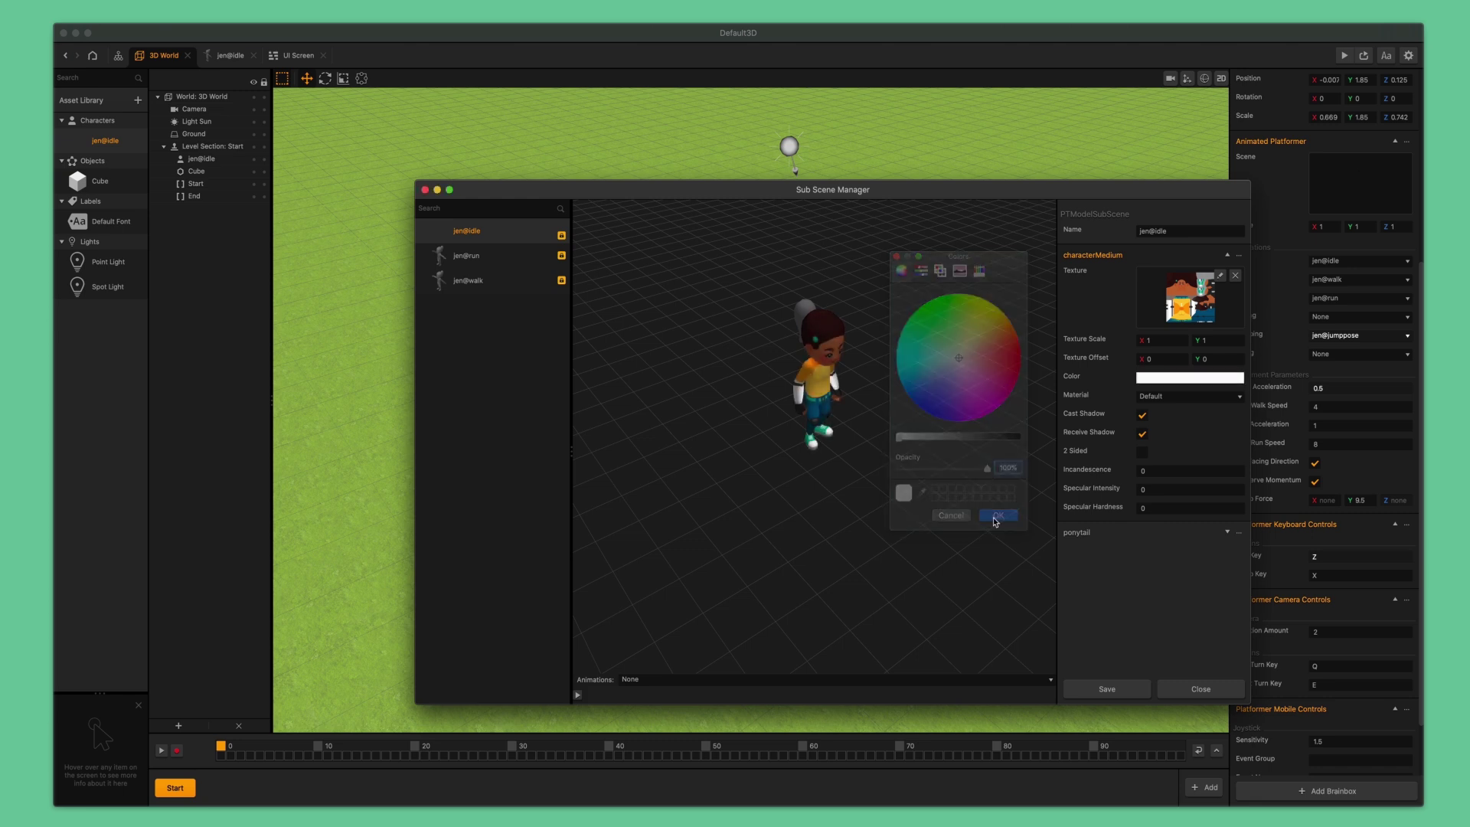
Apply the existing char03f_platformer sprite as the texture of the model's ponytail.
{"action": "left_click", "coordinate": [1228, 254]}
{"action": "left_click", "coordinate": [1227, 277]}
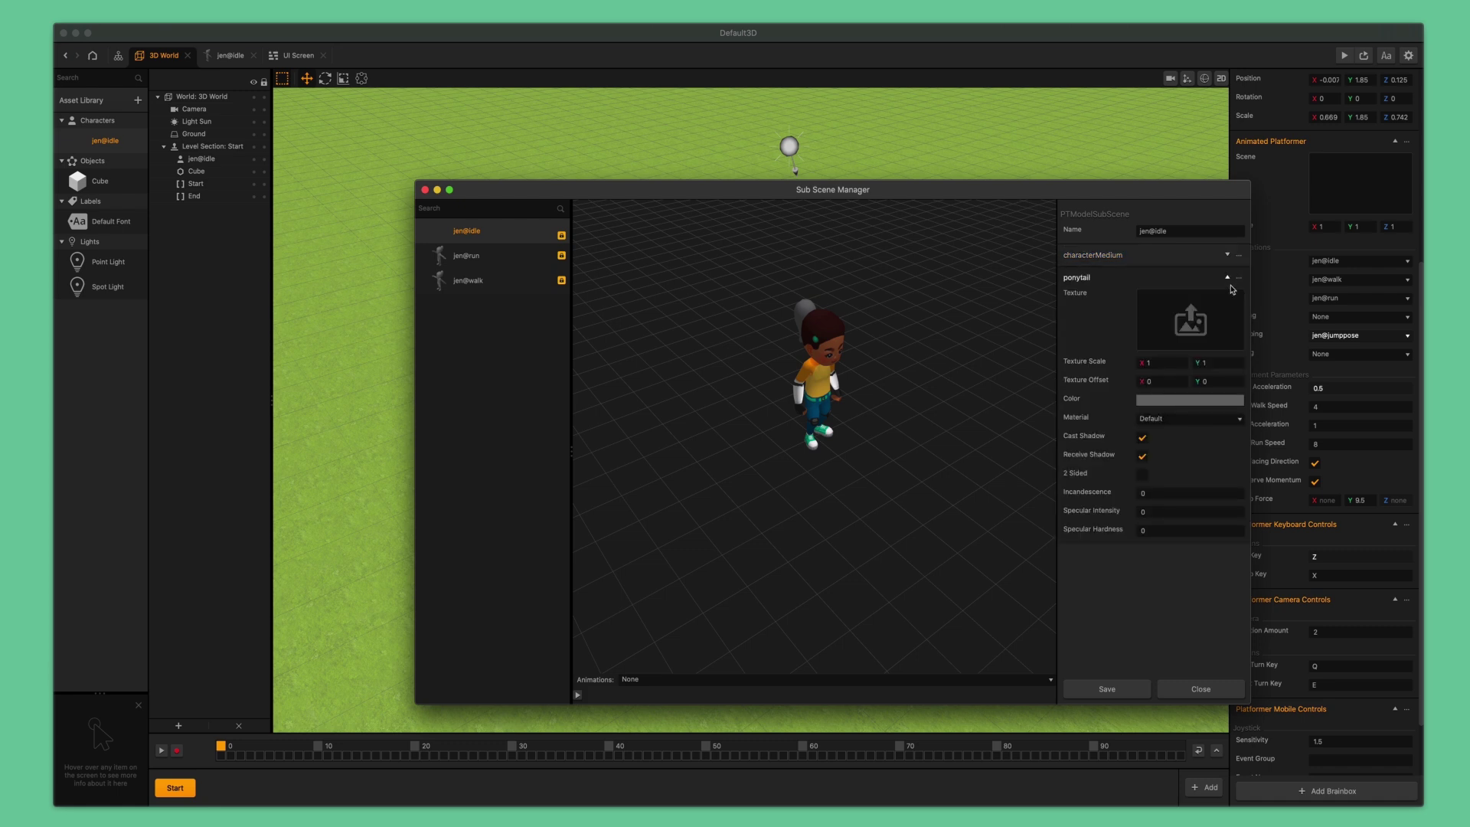
{"action": "left_click", "coordinate": [1234, 300]}
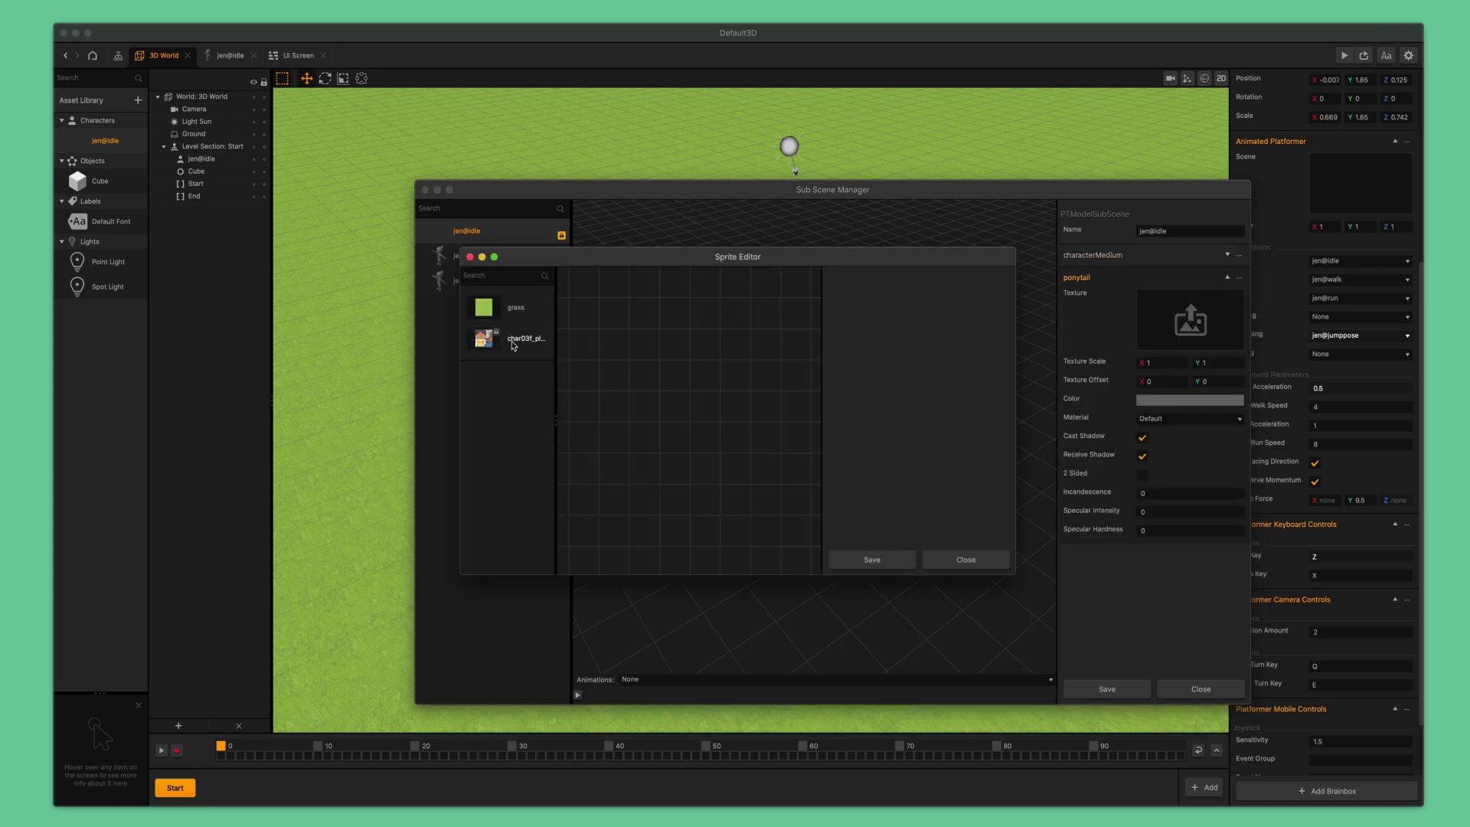
{"action": "left_click", "coordinate": [896, 564]}
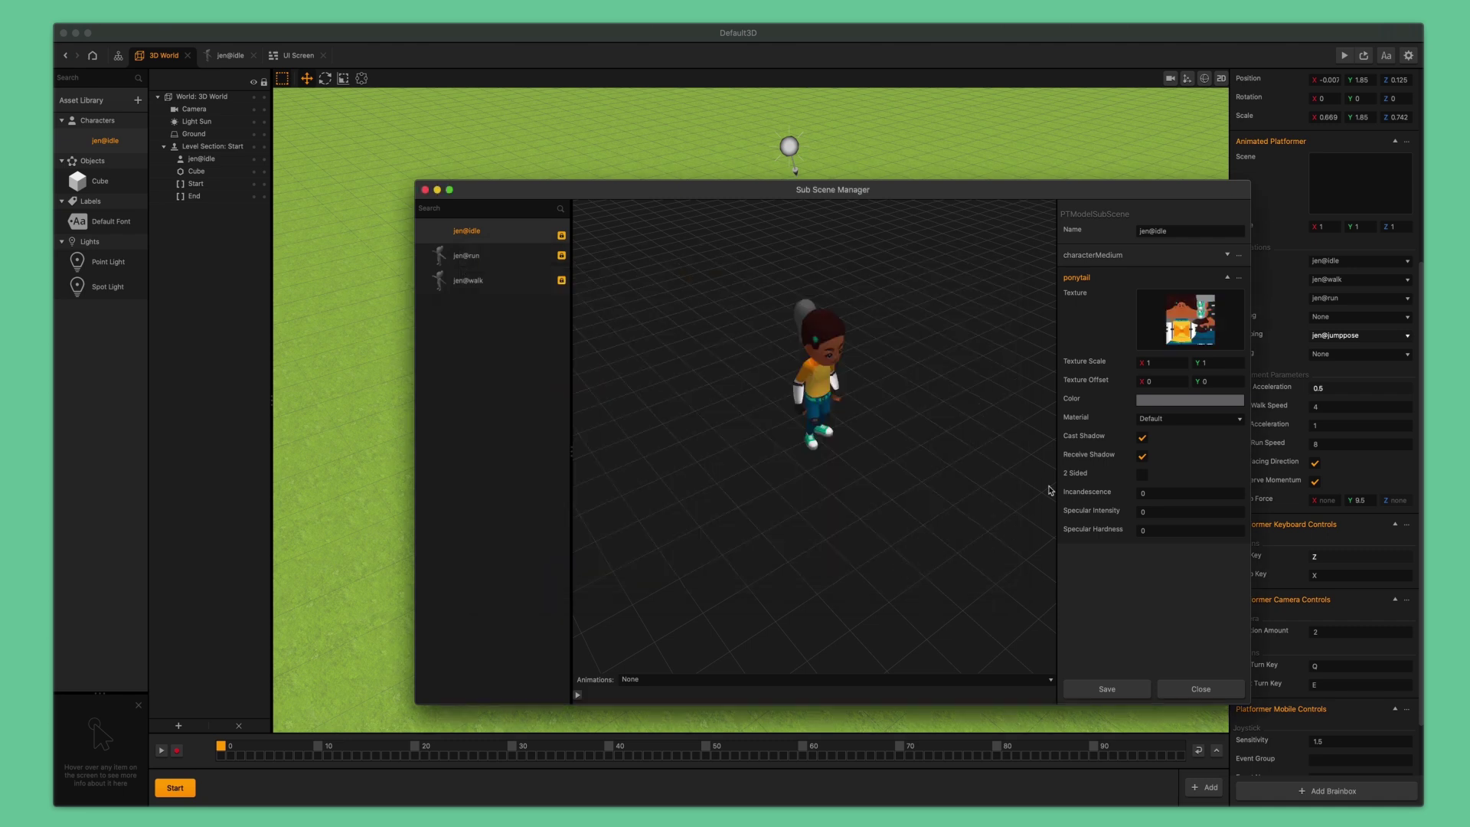
Change the ponytail color to white and save the jen@idle model in the Sub Scene Manager.
{"action": "left_click", "coordinate": [1187, 402]}
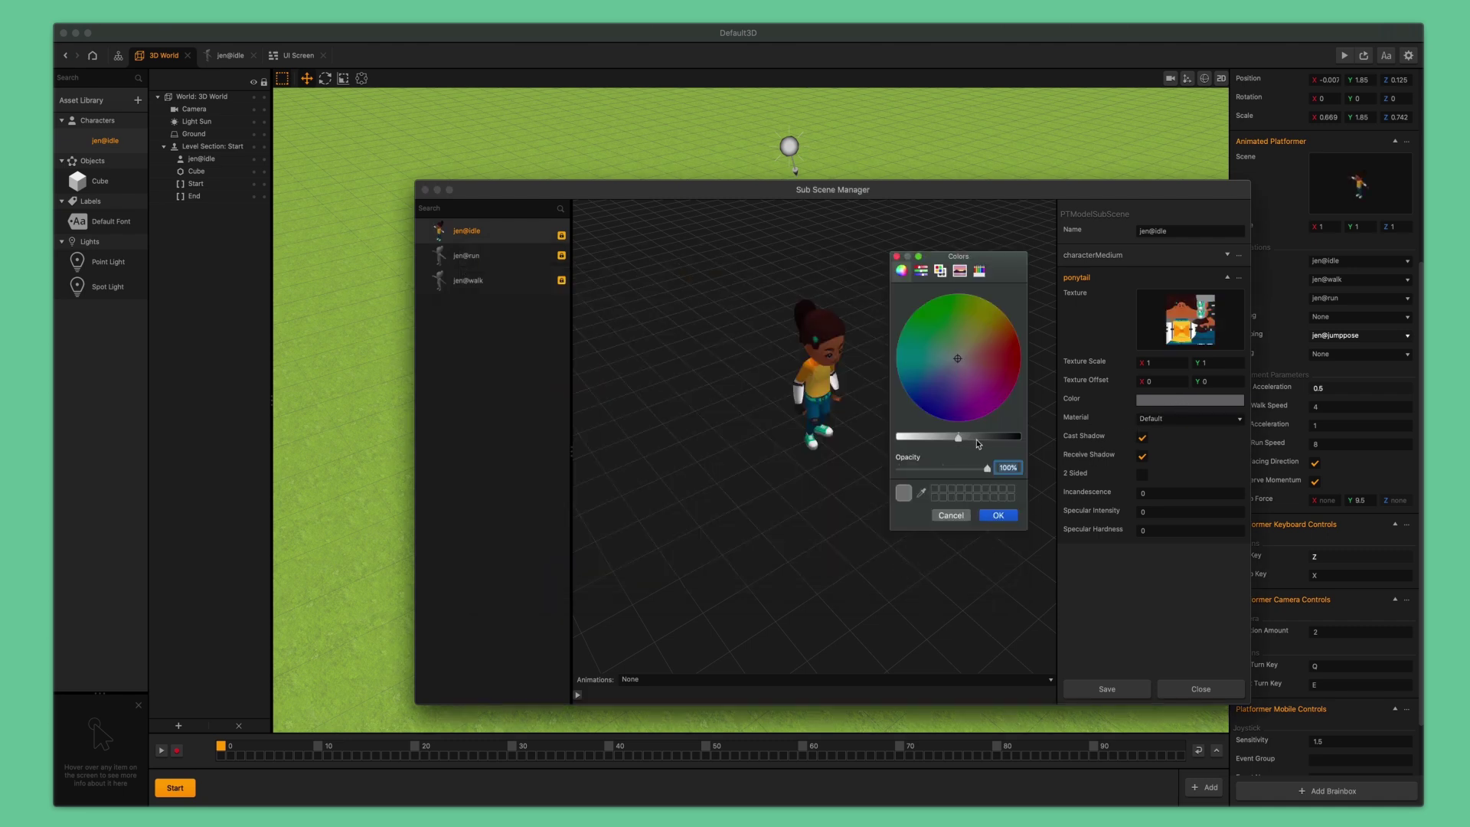
{"action": "left_click_drag", "start_coordinate": [955, 441], "coordinate": [899, 438]}
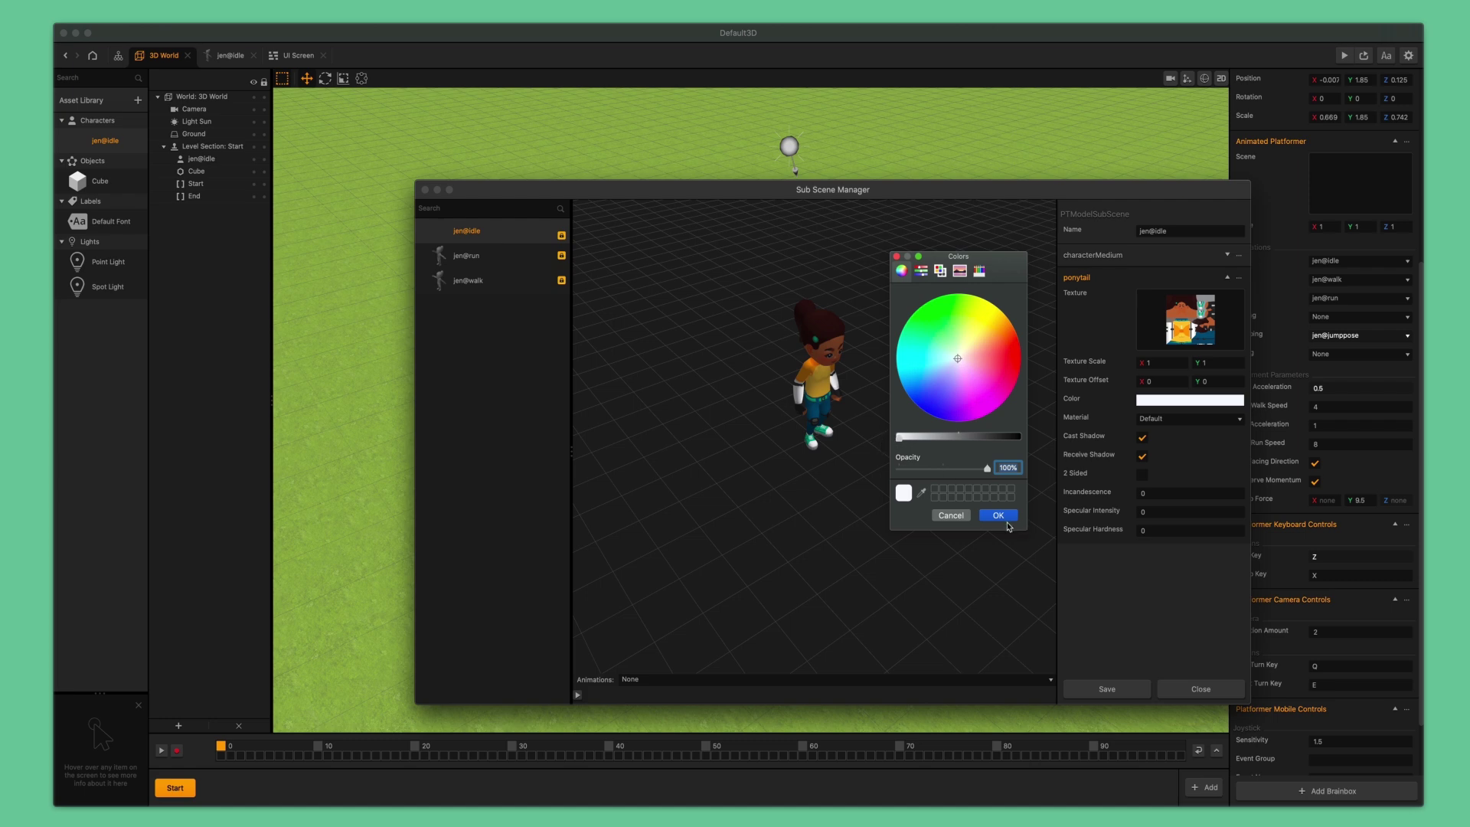
{"action": "left_click", "coordinate": [1004, 520]}
{"action": "left_click", "coordinate": [1107, 688]}
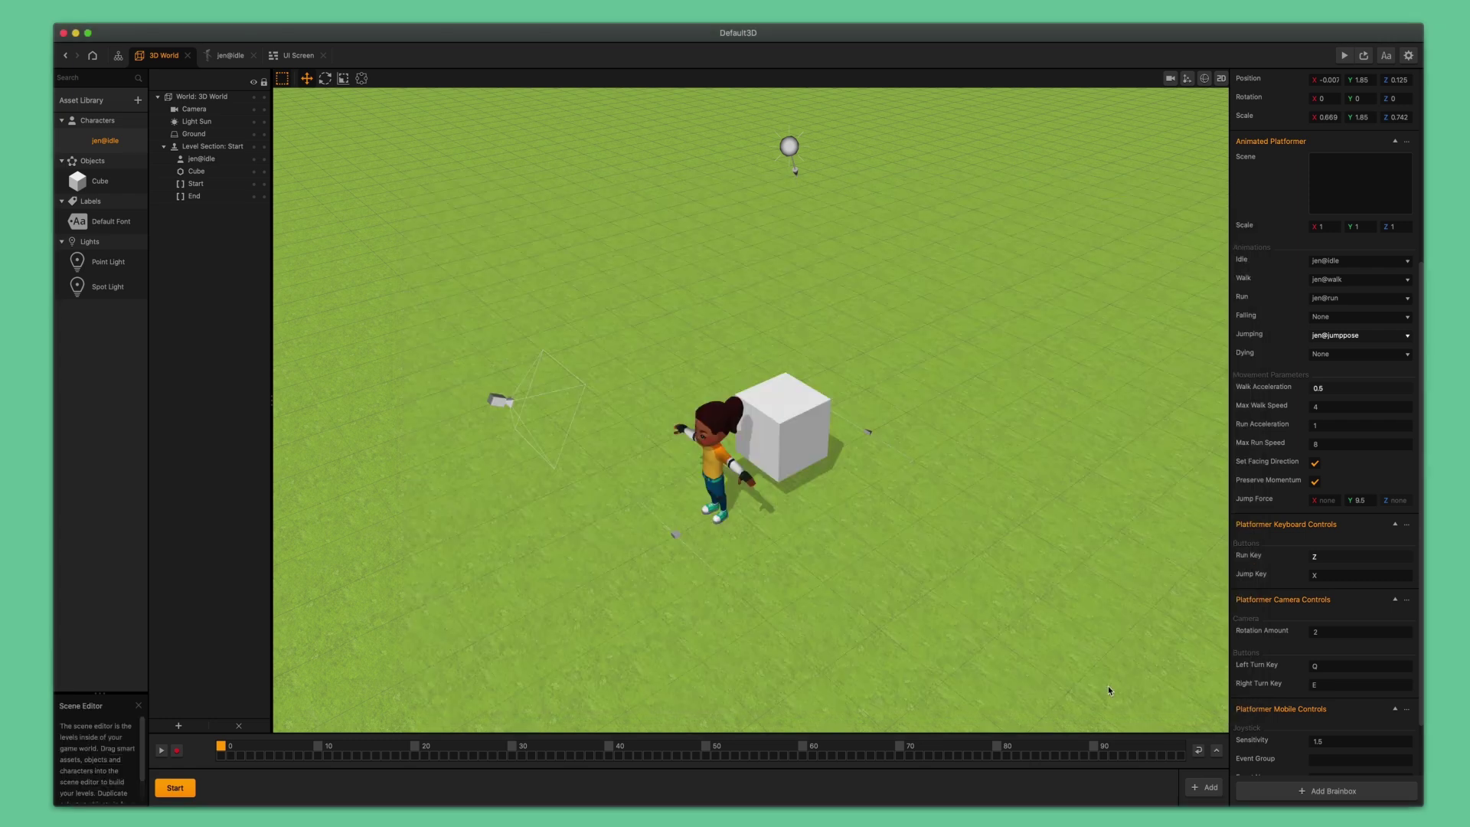
Preview the game and move the textured character with the on-screen joystick.
{"action": "left_click", "coordinate": [1343, 57]}
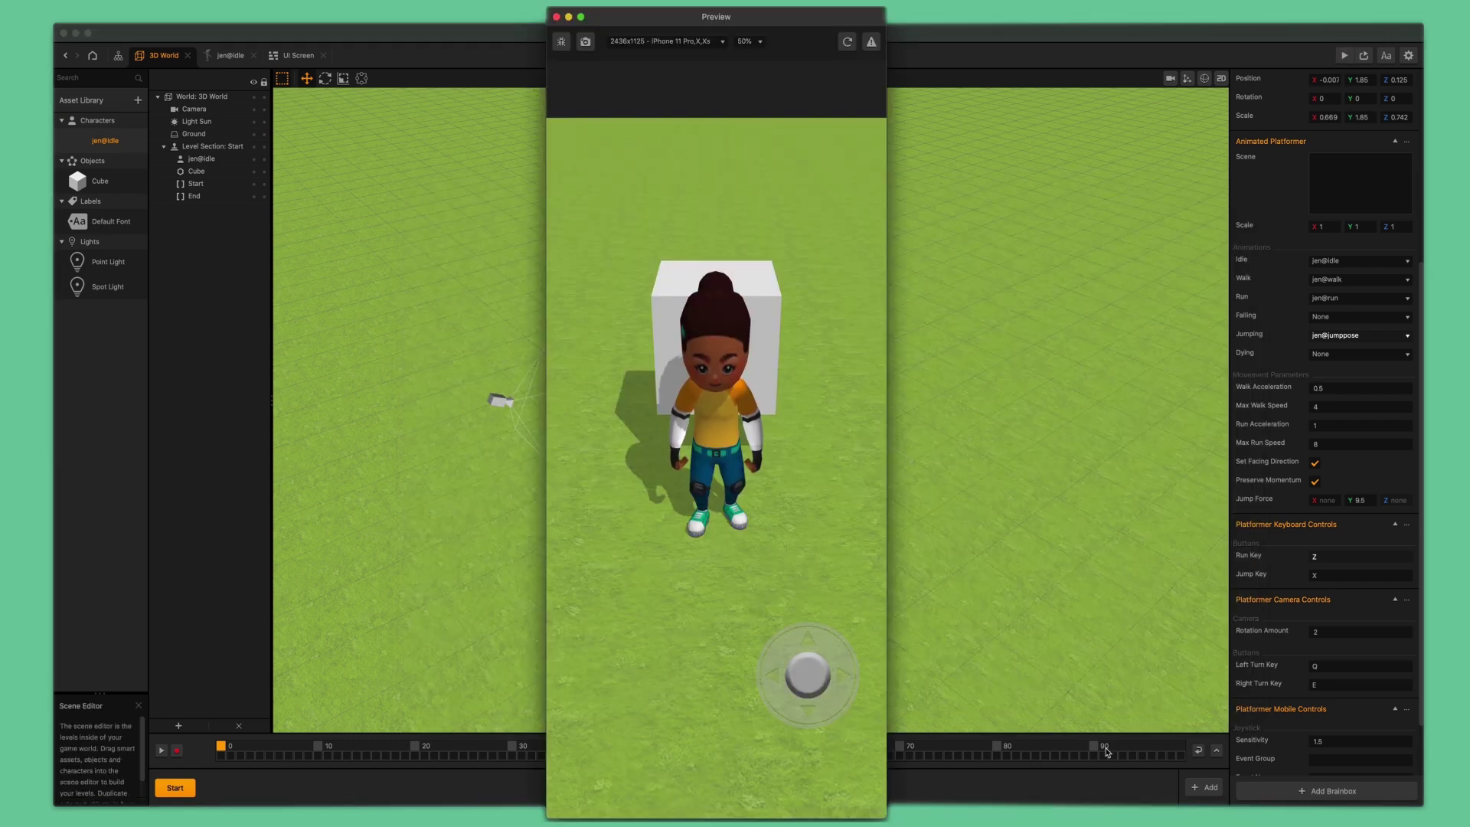
{"action": "left_click_drag", "start_coordinate": [795, 681], "coordinate": [803, 545]}
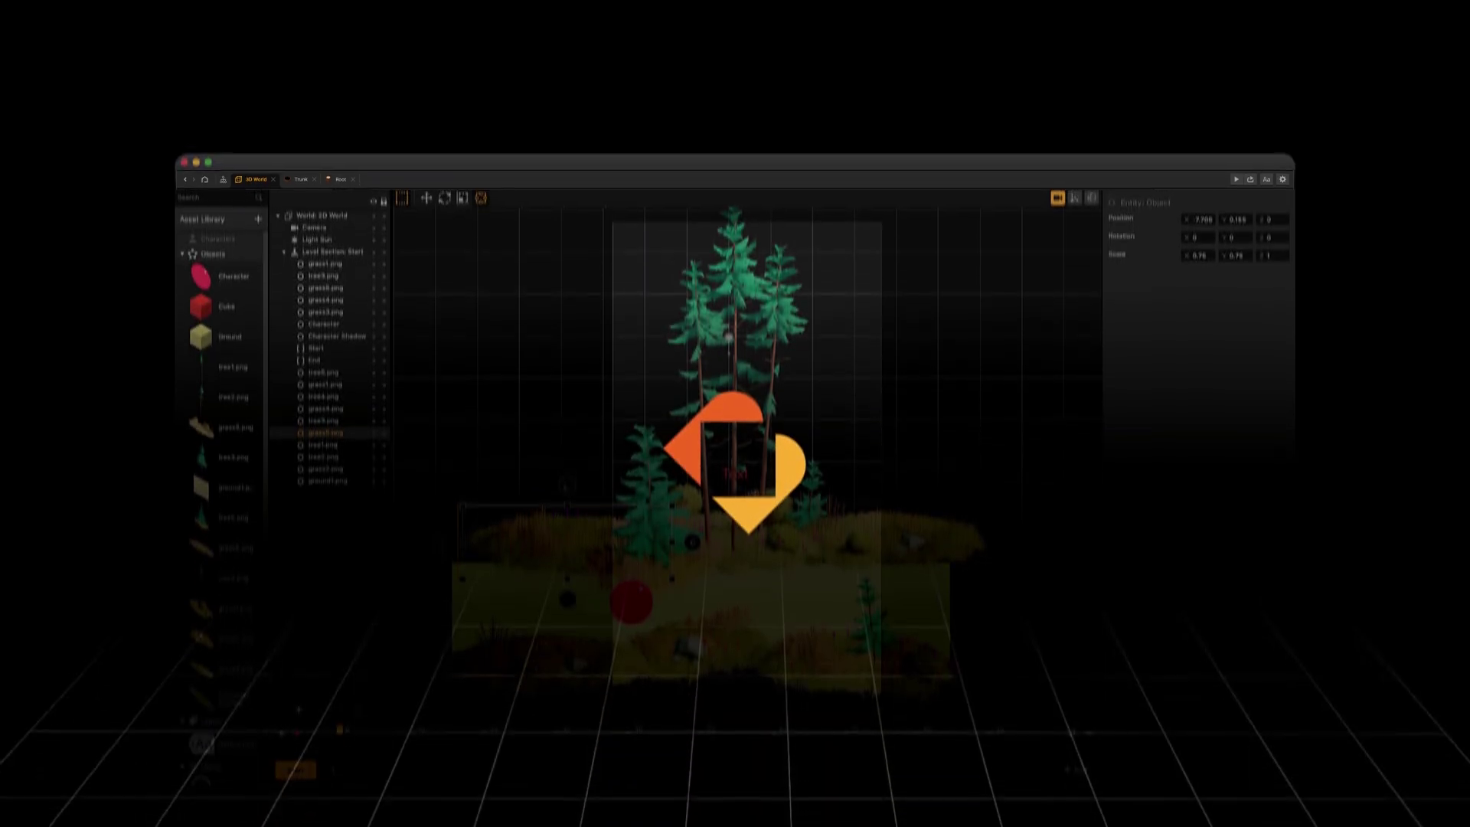